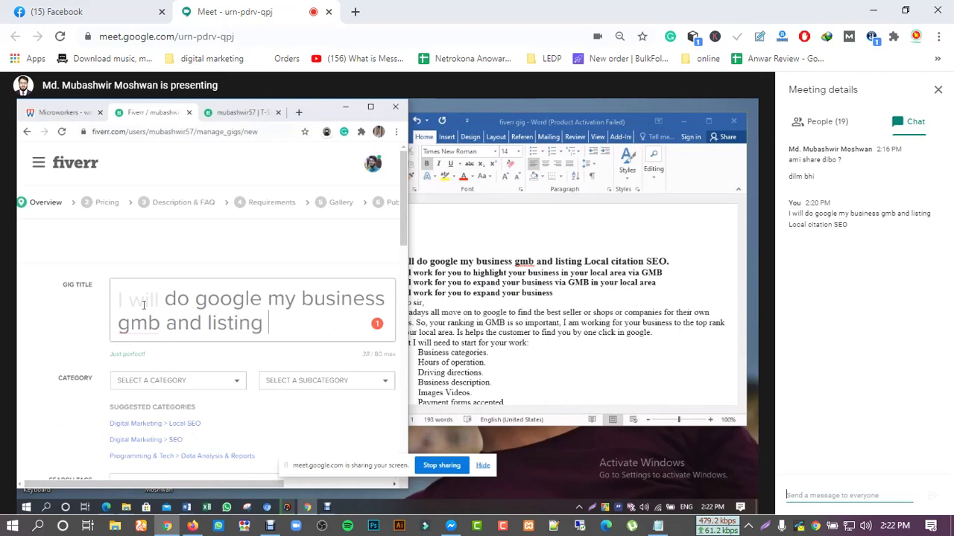
Step: Complete the gig title so it reads "do google my business gmb and listing local citation SEO"
type("l ")
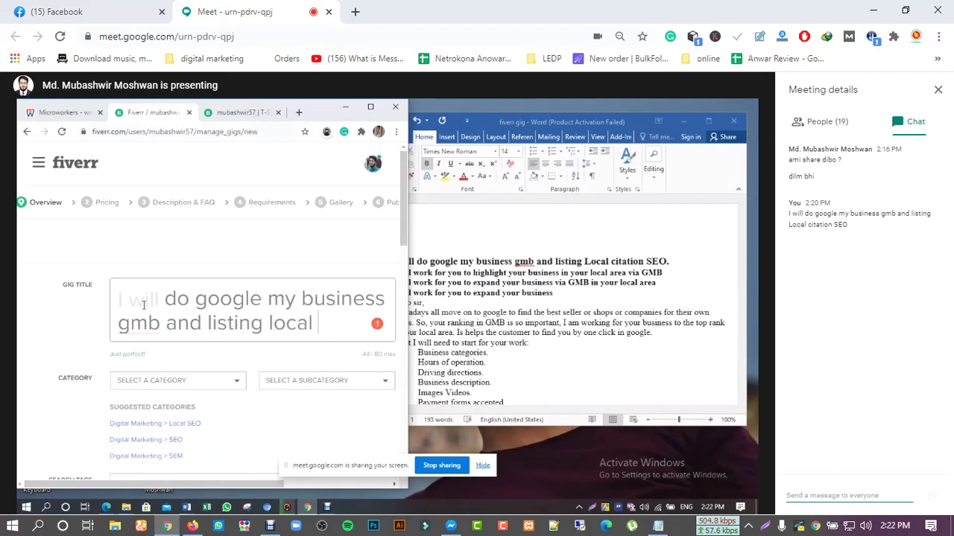
type("citation")
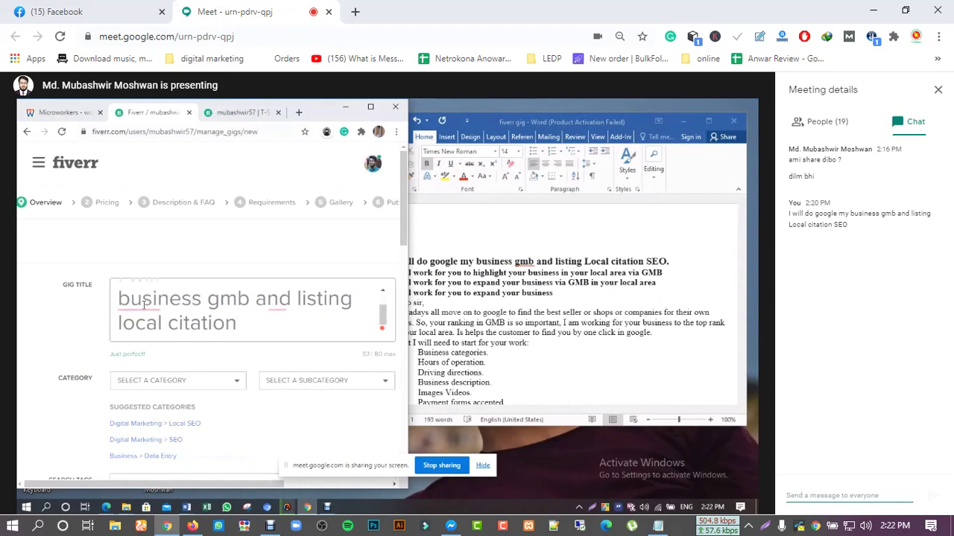
type(" SEO")
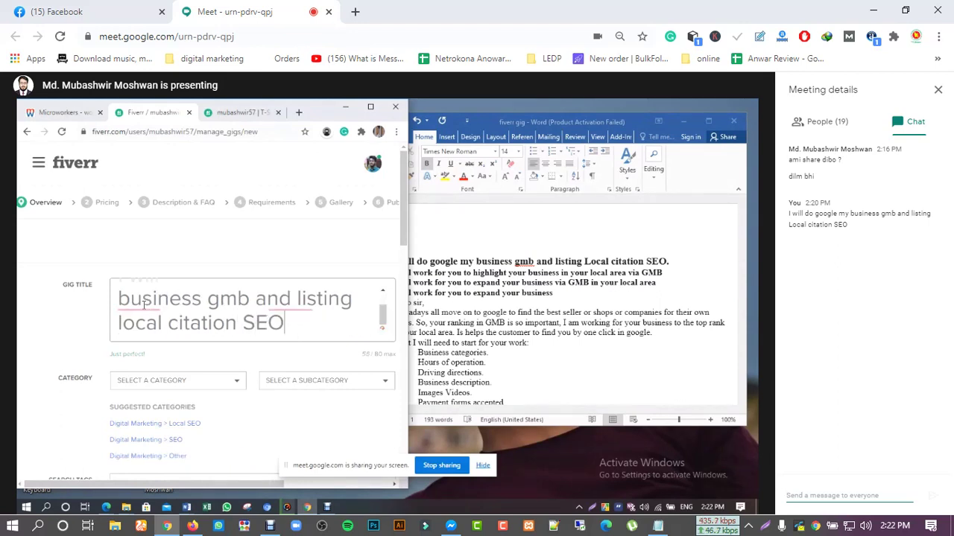
Step: Move the word SEO ahead of citation so the gig title ends with "local SEO citation"
mouse_move(143, 303)
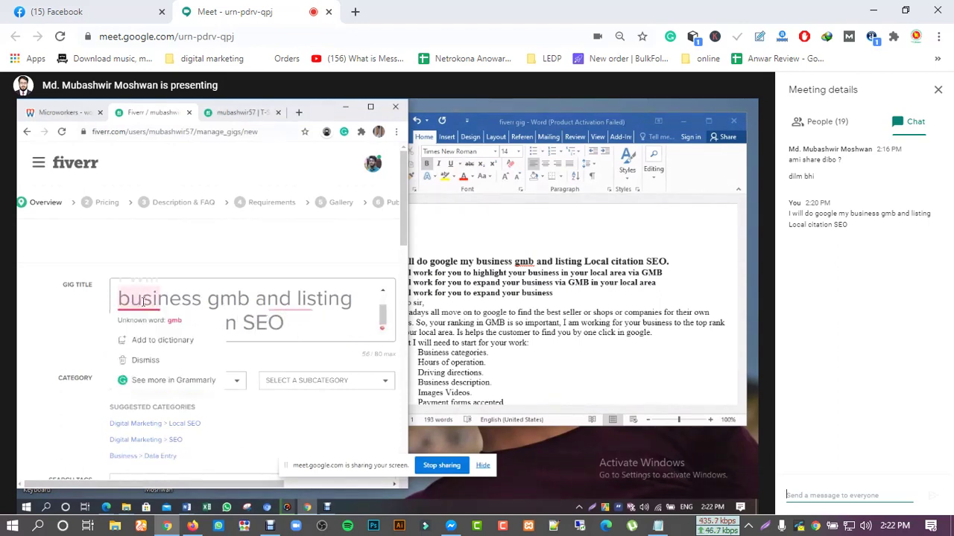
key("BackSpace")
key("BackSpace")
key("BackSpace")
key("BackSpace")
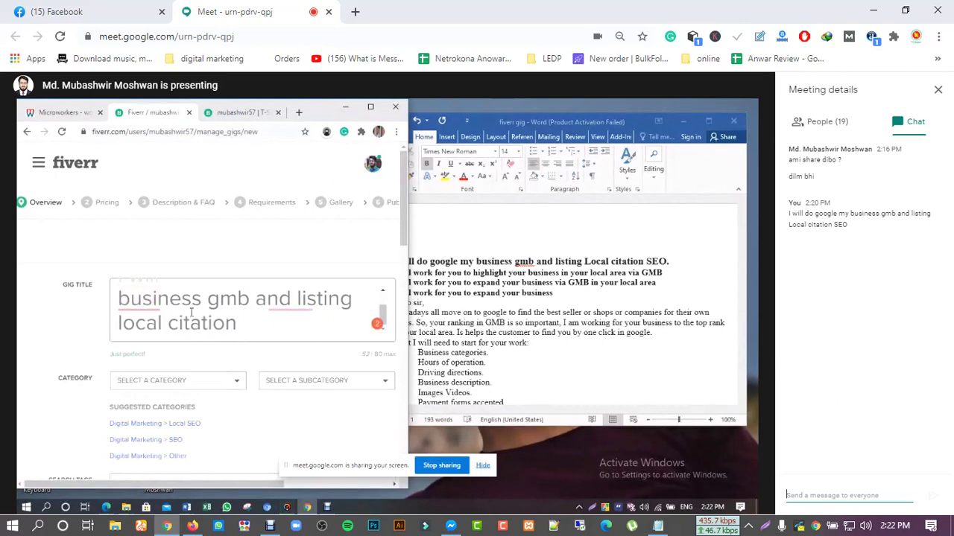
scroll(212, 317, "up", 1)
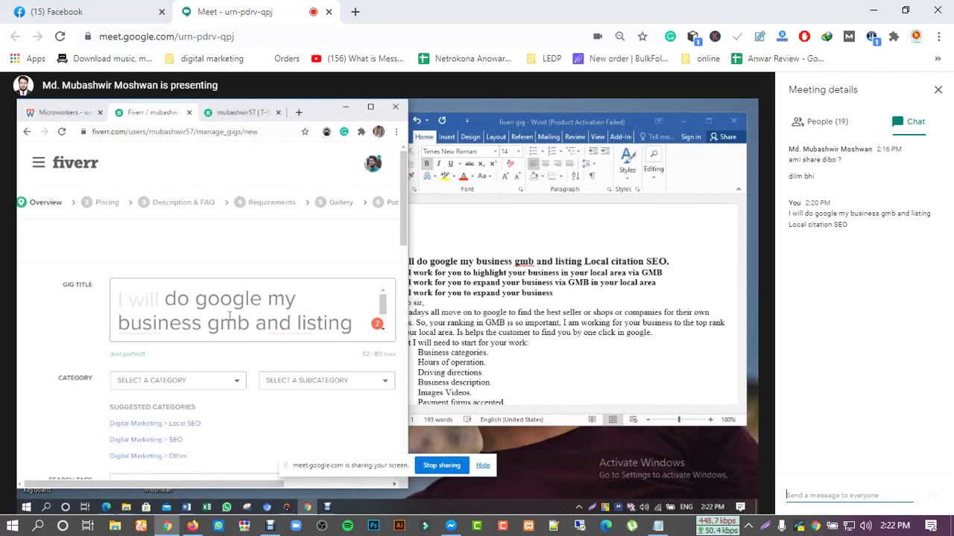
scroll(229, 316, "down", 1)
scroll(232, 317, "up", 1)
scroll(224, 317, "down", 1)
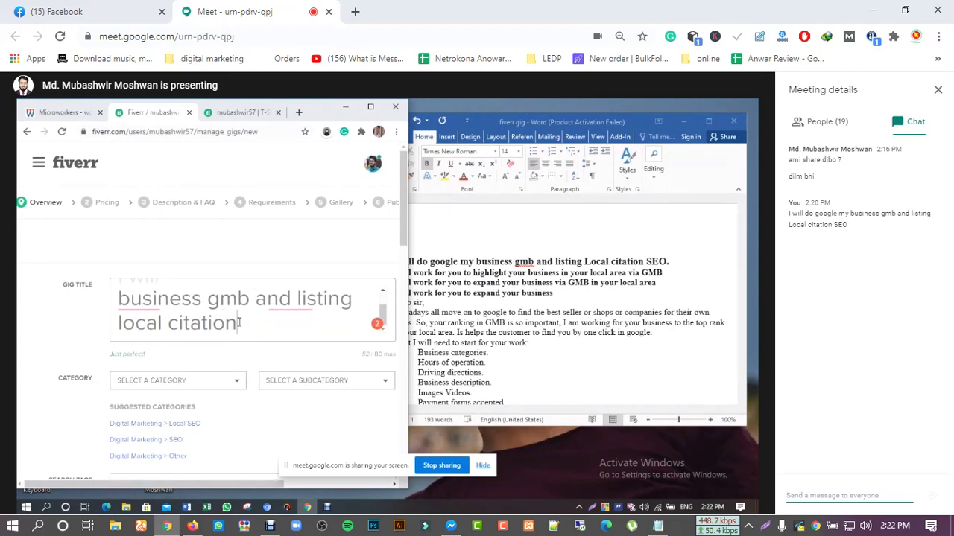
scroll(207, 313, "up", 1)
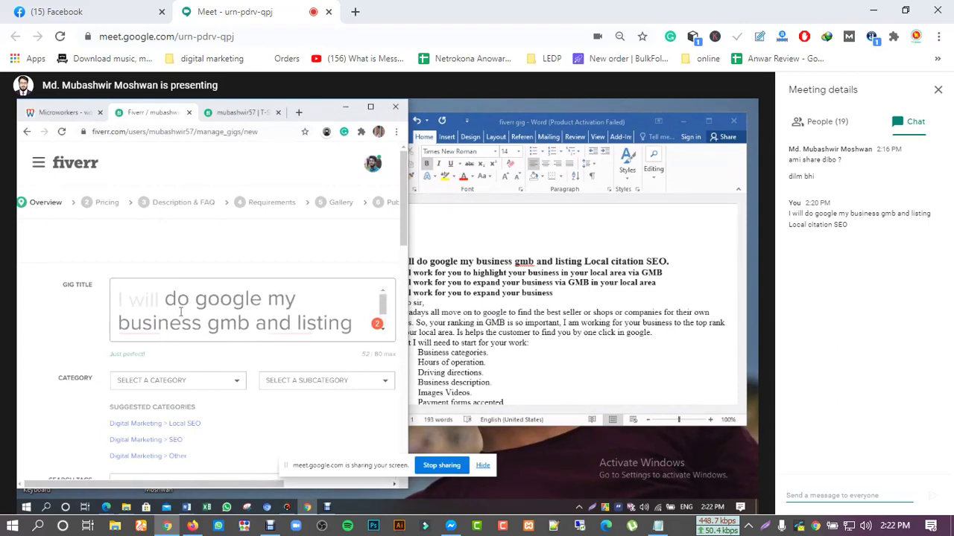
scroll(212, 305, "down", 1)
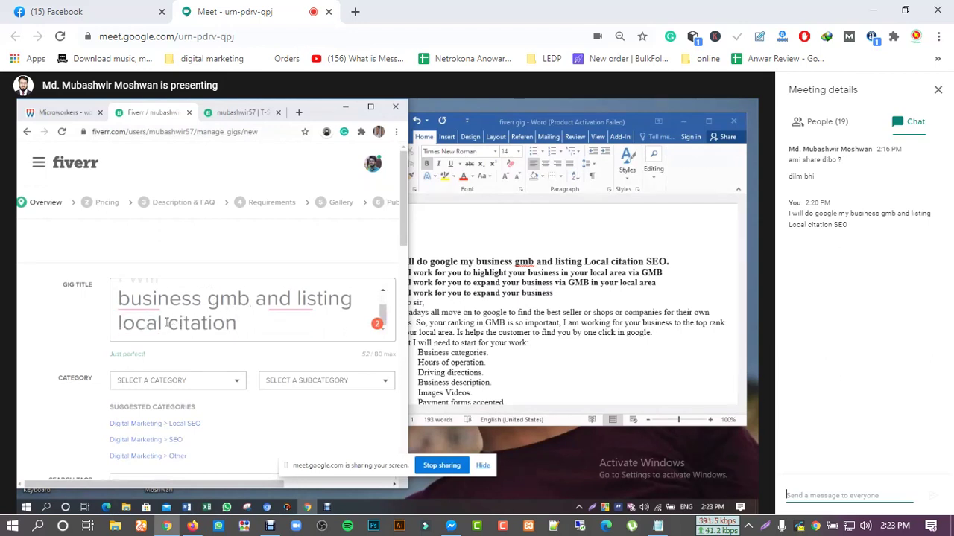
type("SEO")
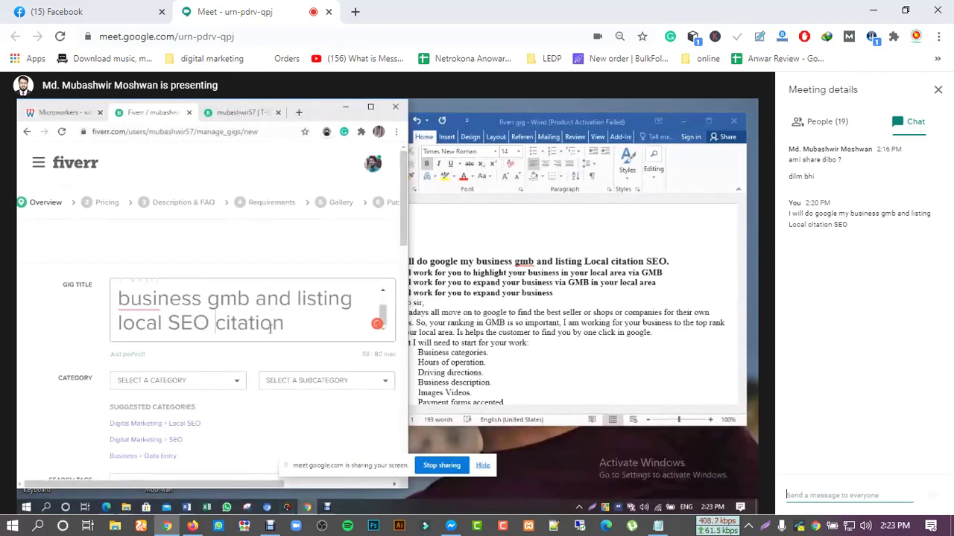
scroll(297, 323, "up", 1)
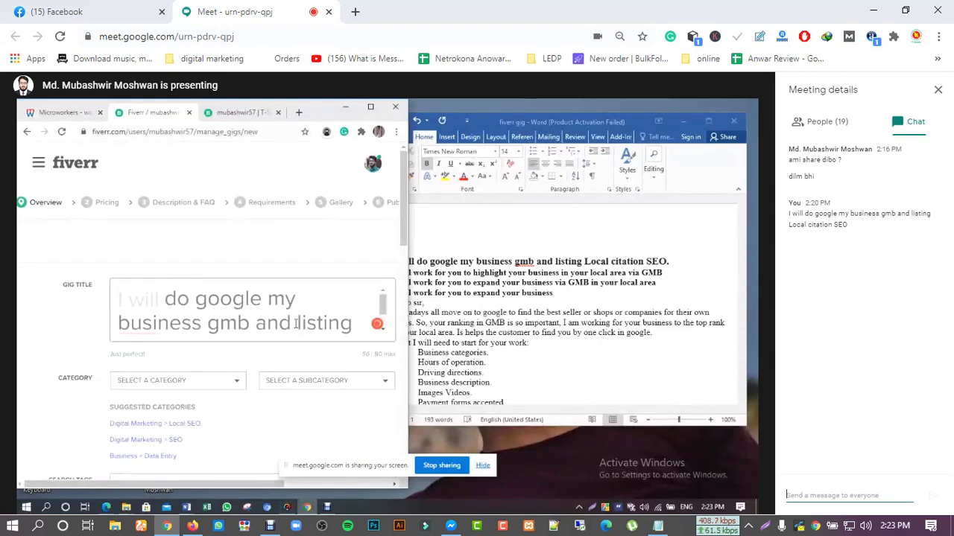
scroll(297, 323, "down", 1)
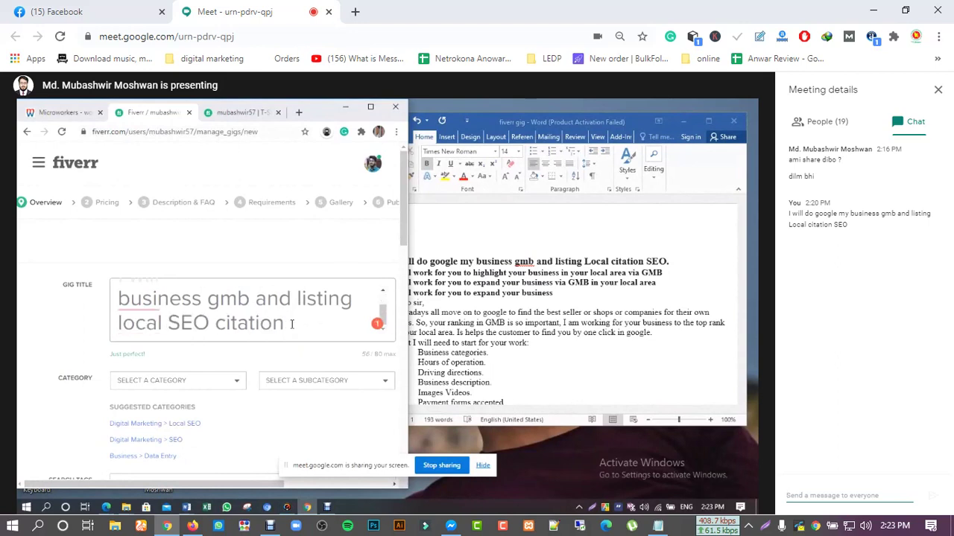
Step: Maximize the shared browser window and set the gig's category to the suggested Digital Marketing > Local SEO
left_click(170, 381)
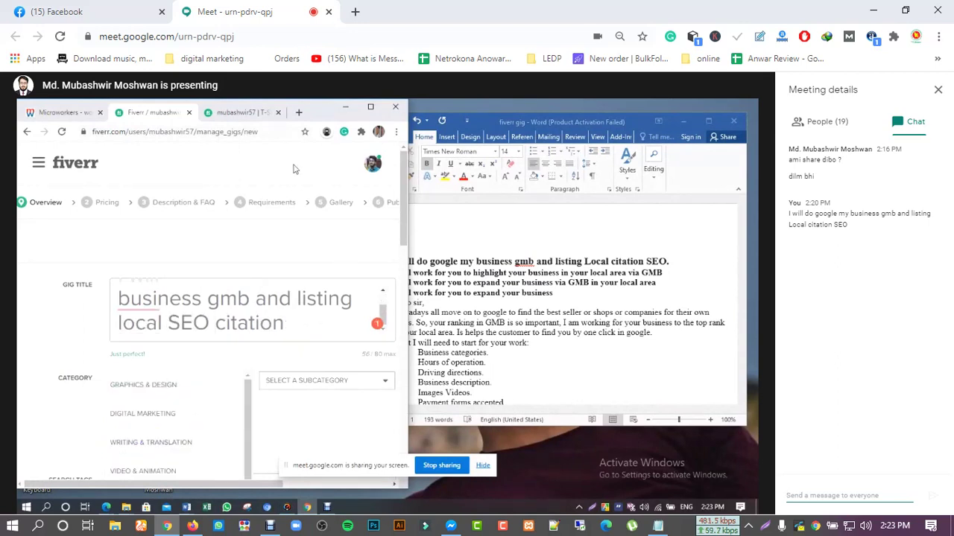
double_click(317, 112)
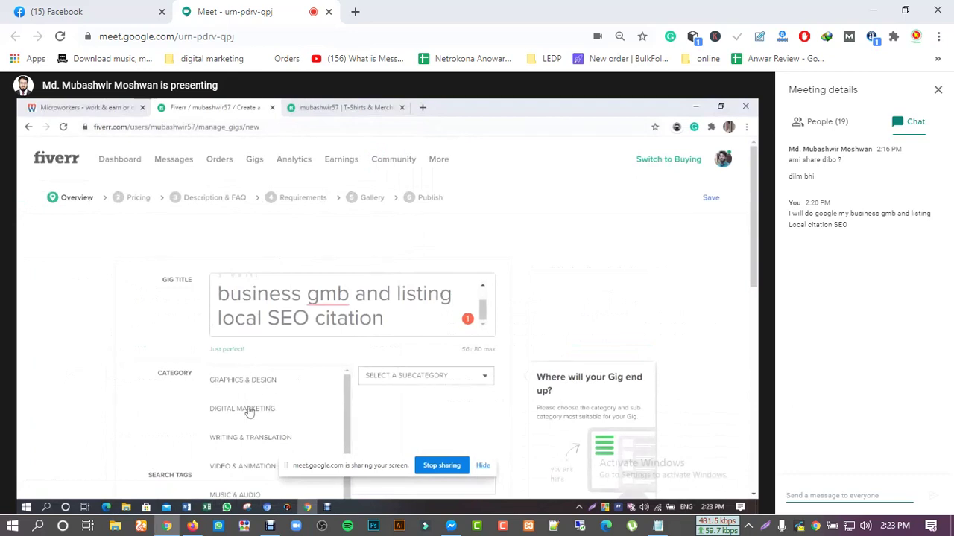
scroll(250, 414, "down", 1)
scroll(253, 412, "up", 1)
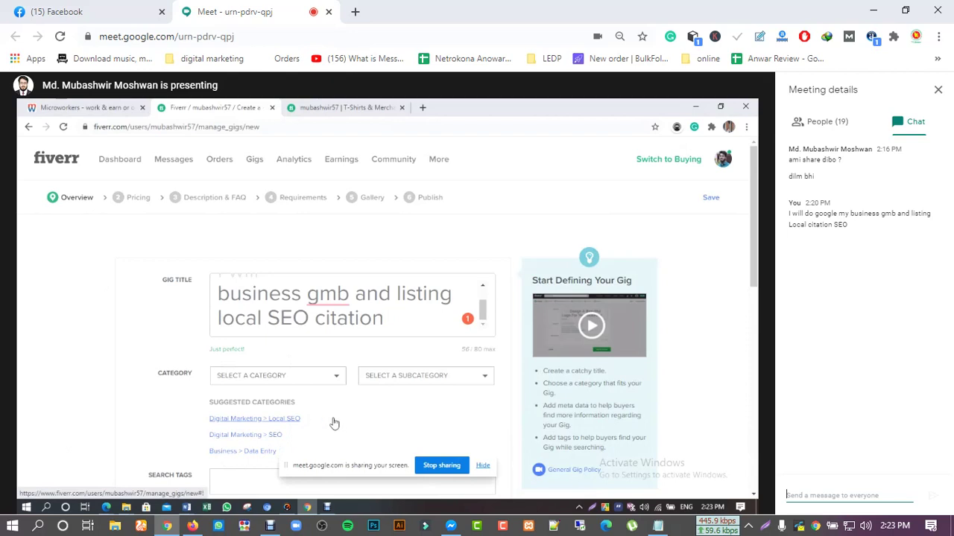
left_click(274, 423)
Step: Set the gig's service type to Google My Business
scroll(357, 396, "down", 1)
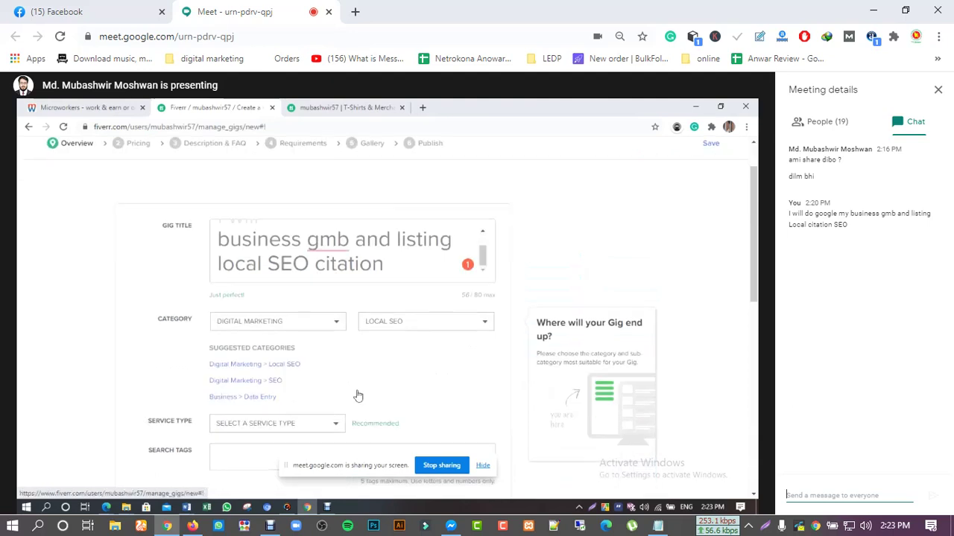
scroll(357, 396, "down", 2)
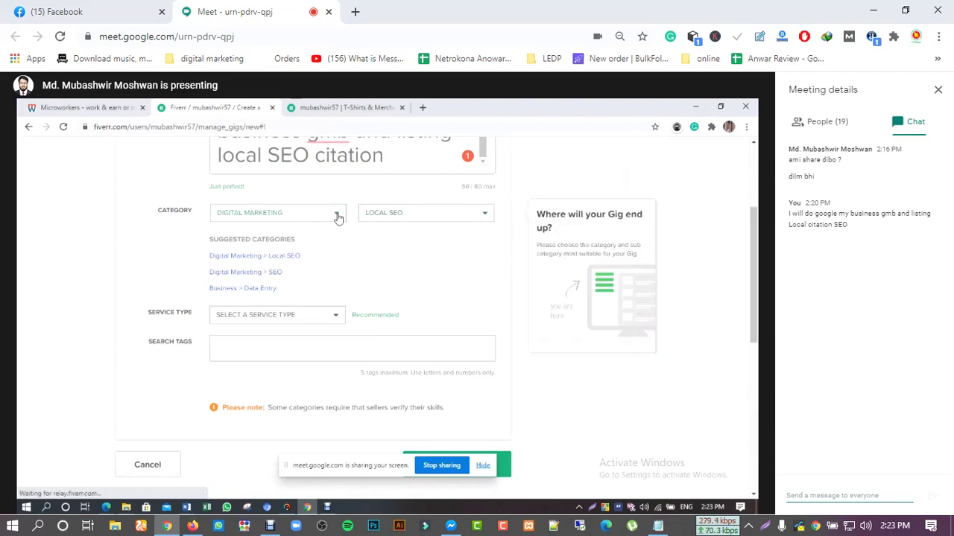
left_click(330, 317)
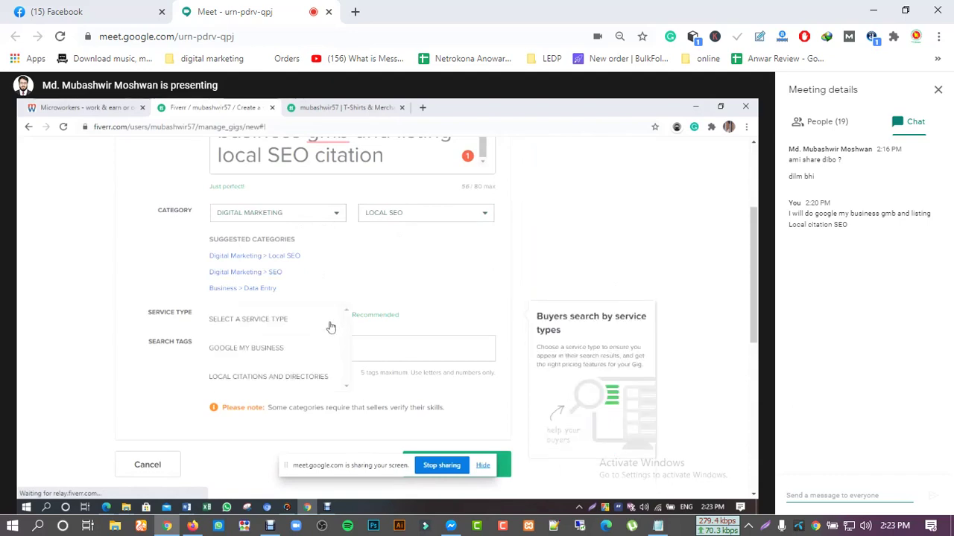
left_click(238, 357)
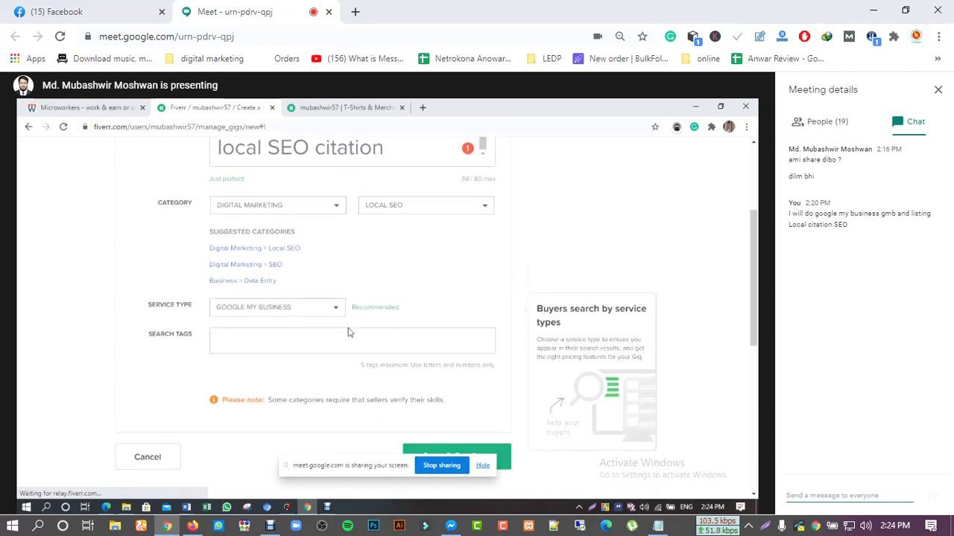
scroll(348, 332, "down", 1)
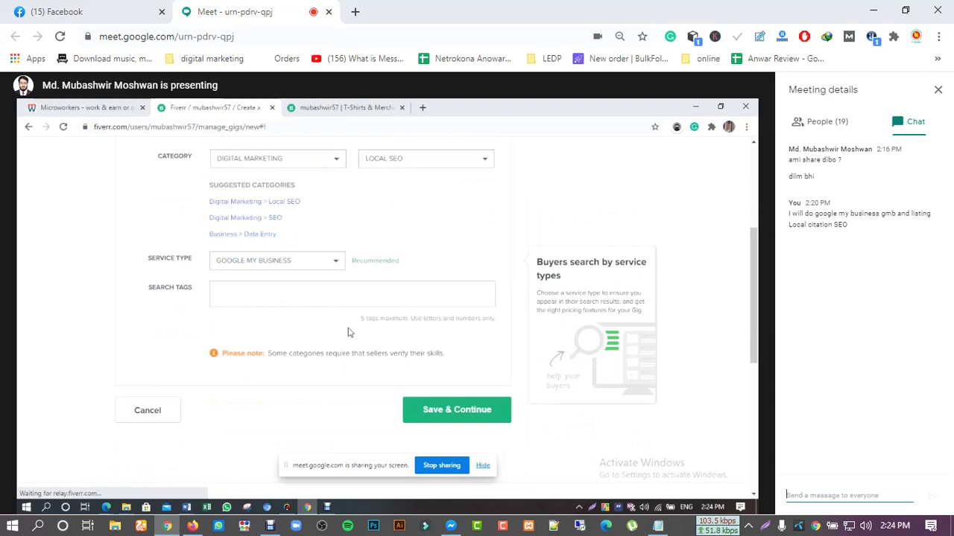
left_click(313, 299)
scroll(315, 302, "up", 2)
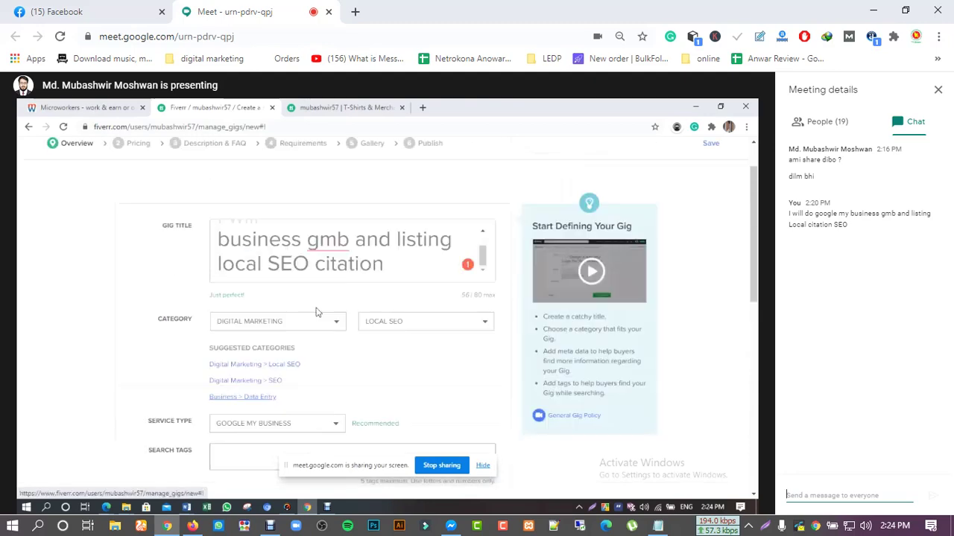
scroll(315, 314, "down", 3)
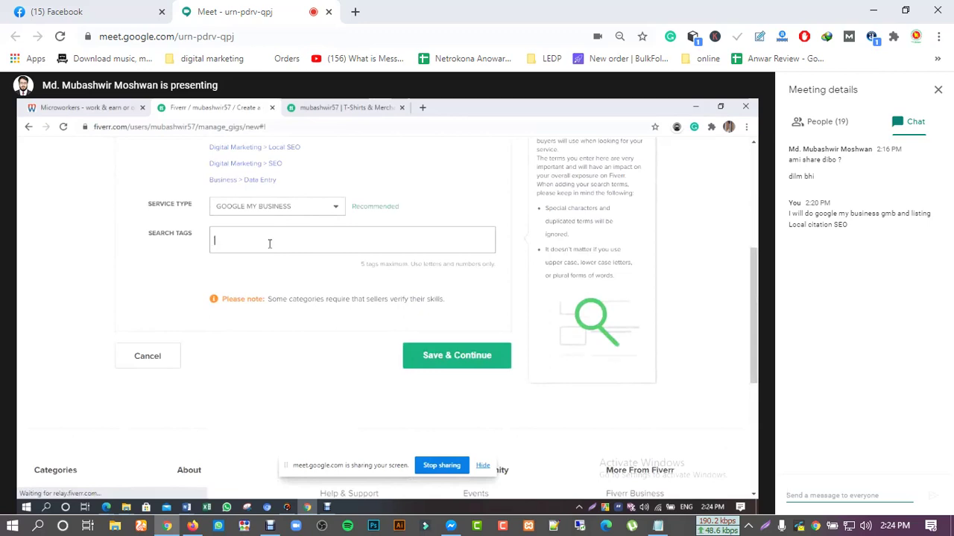
type("web")
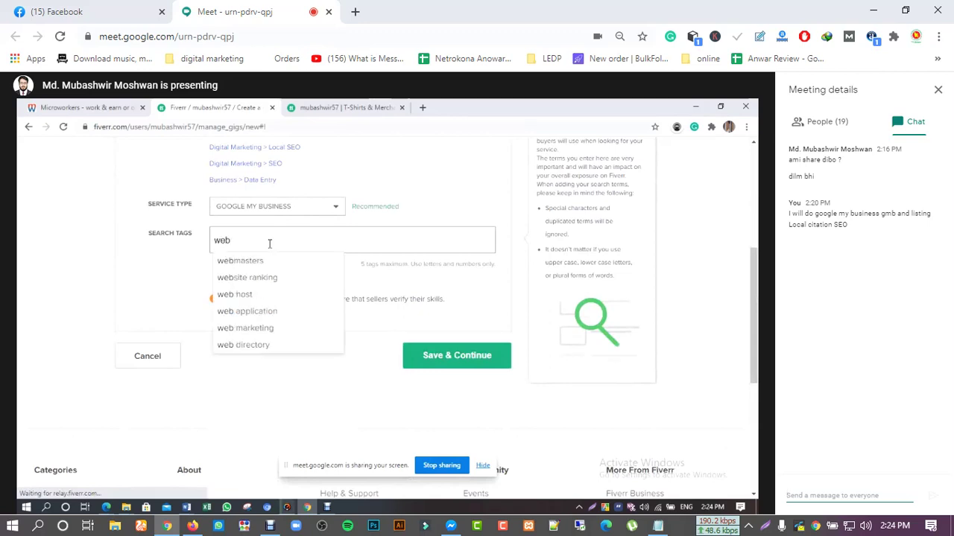
type(" tra")
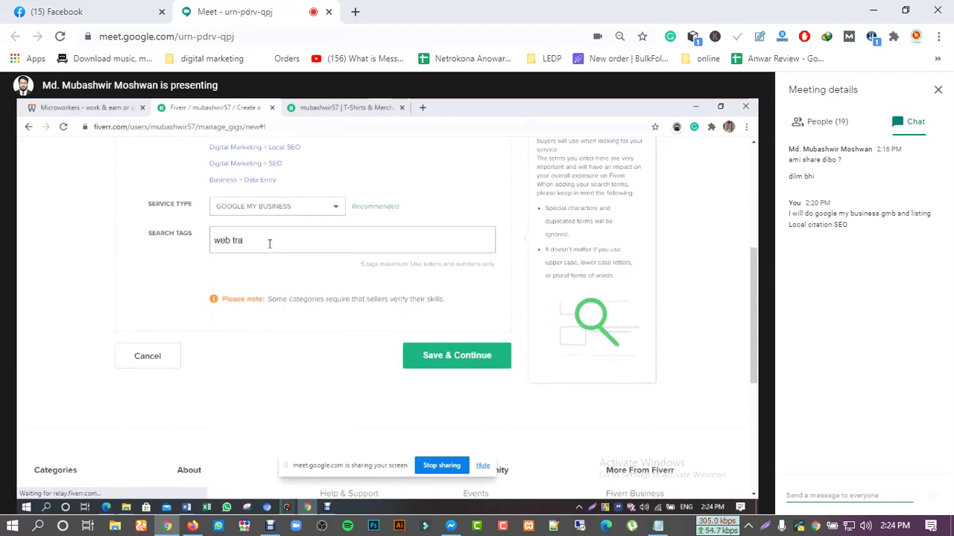
type("ffic")
key("BackSpace")
key("BackSpace")
key("BackSpace")
key("BackSpace")
key("BackSpace")
key("BackSpace")
key("BackSpace")
key("BackSpace")
key("BackSpace")
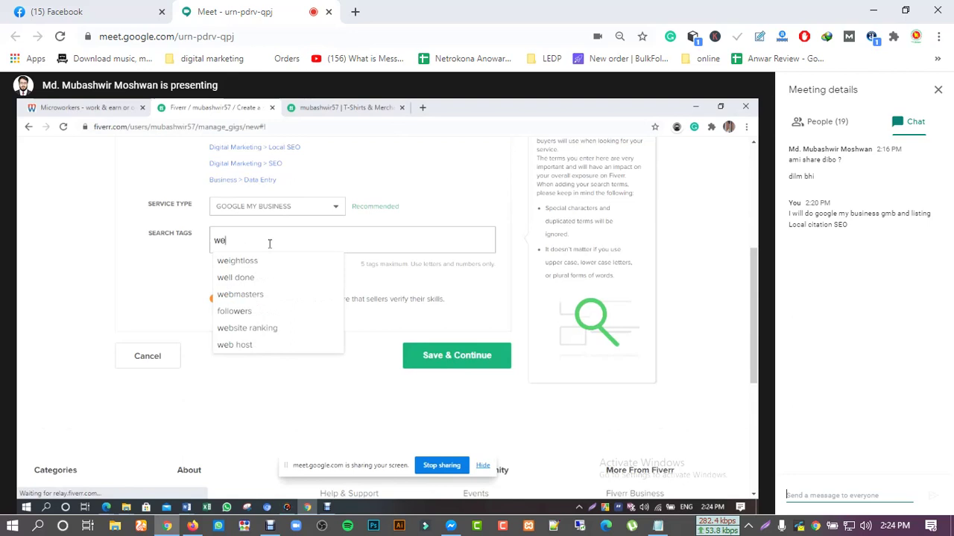
key("BackSpace")
key("BackSpace")
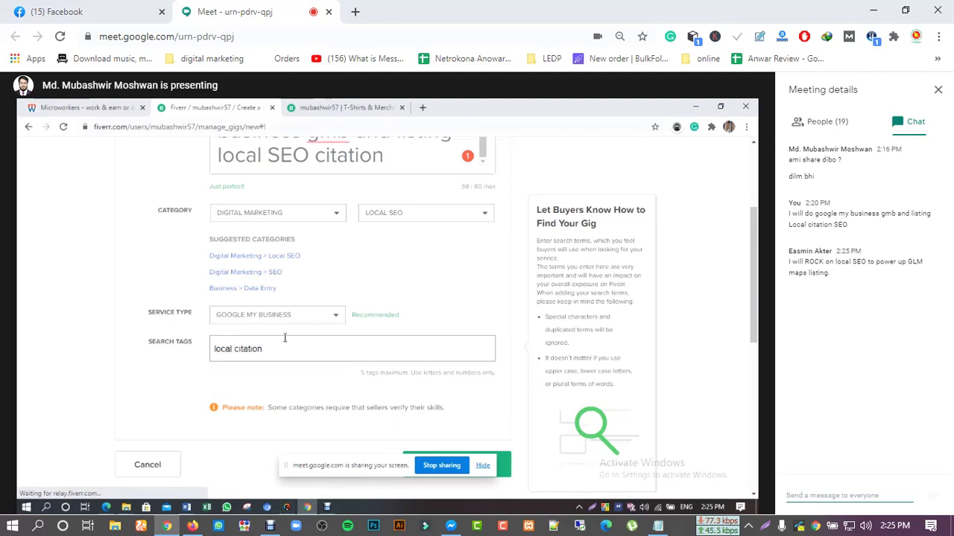
Step: Replace the "local citation" text in the gig's search tags with "local seo" and add it as a tag
key("BackSpace")
key("BackSpace")
key("BackSpace")
key("BackSpace")
key("BackSpace")
key("BackSpace")
key("BackSpace")
key("BackSpace")
key("BackSpace")
key("BackSpace")
key("BackSpace")
key("BackSpace")
key("BackSpace")
type("local seo")
key("BackSpace")
key("BackSpace")
key("BackSpace")
type("se")
key("BackSpace")
type("seo")
key("Return")
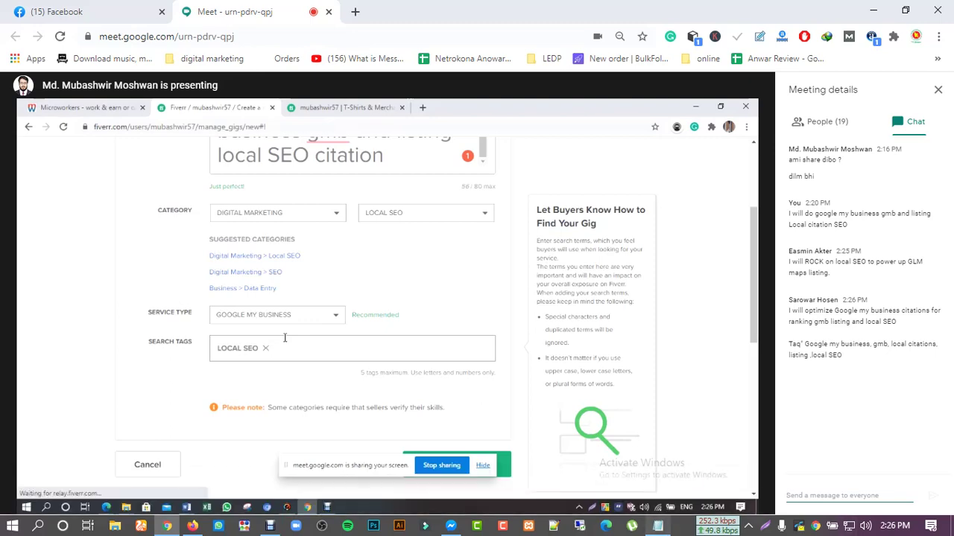
Step: Copy the TAG line listing the gig's keywords from the Notepad document and send it in the Google Meet chat
key("alt+Tab")
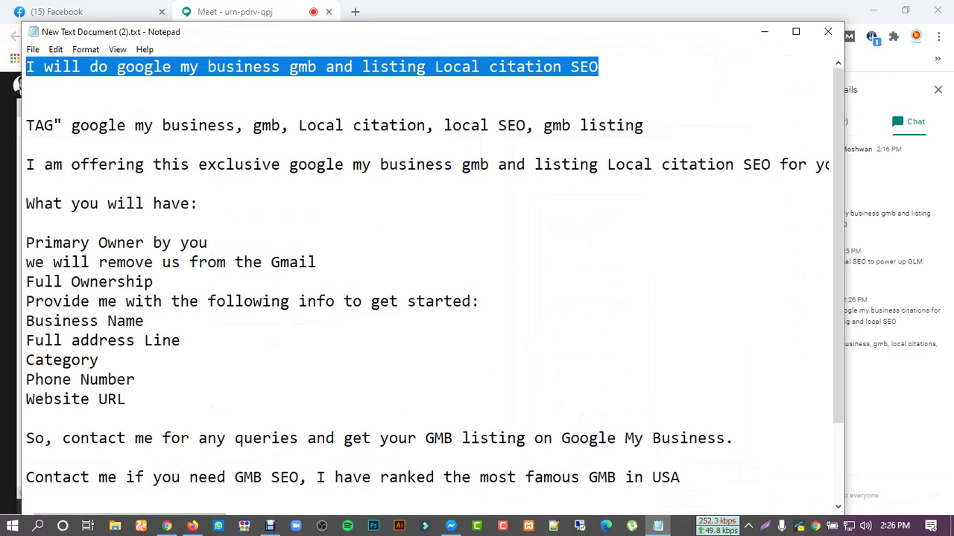
left_click_drag(644, 125, 27, 106)
key("ctrl+c")
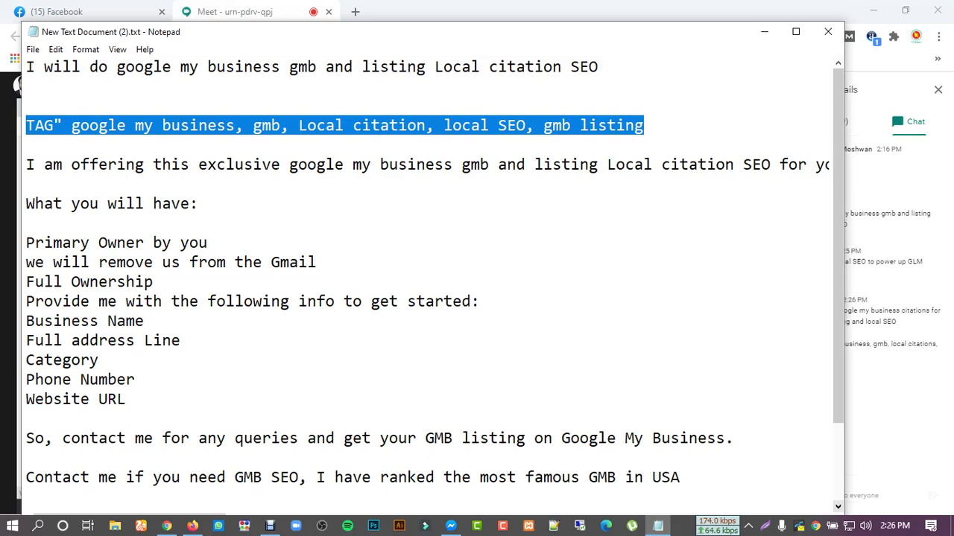
key("alt+Tab")
key("ctrl+v")
key("Return")
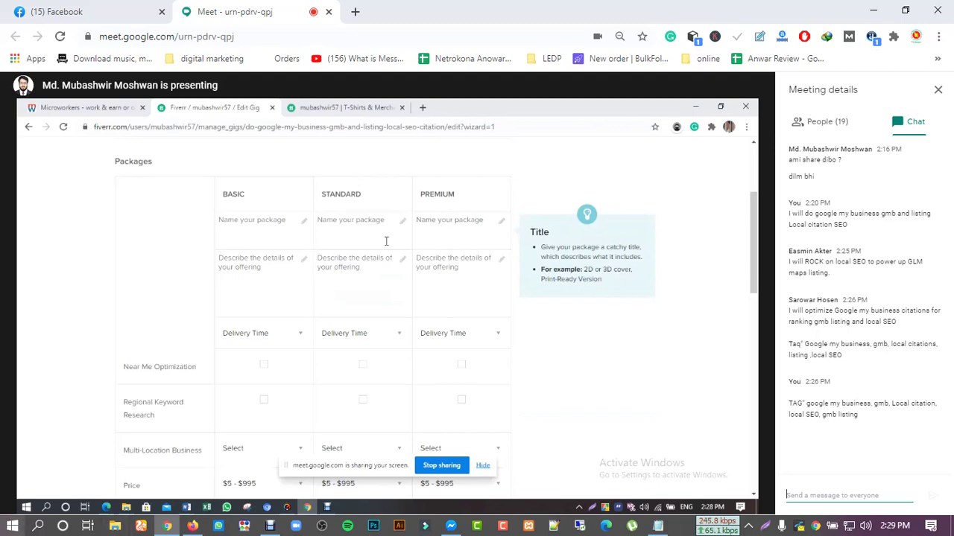
key("alt+Tab")
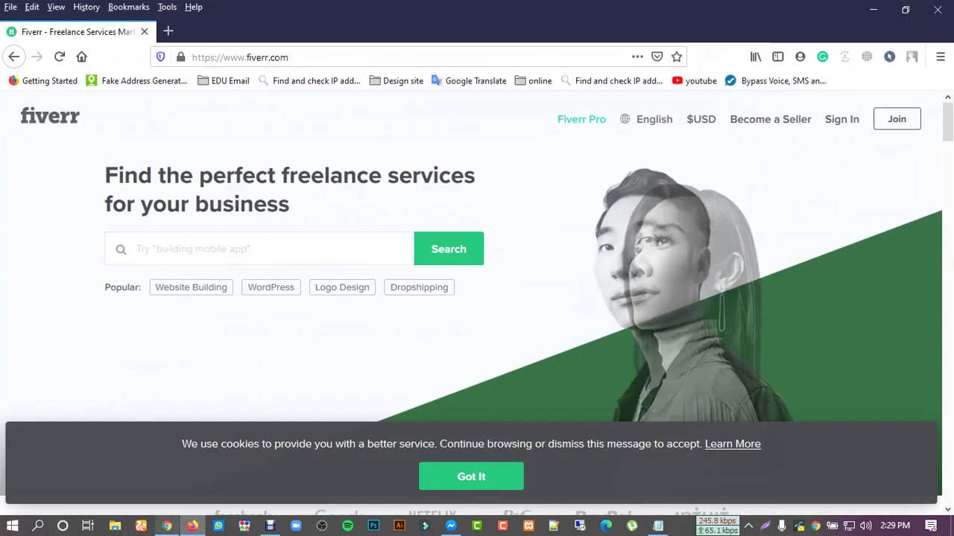
left_click(261, 249)
key("ctrl+v")
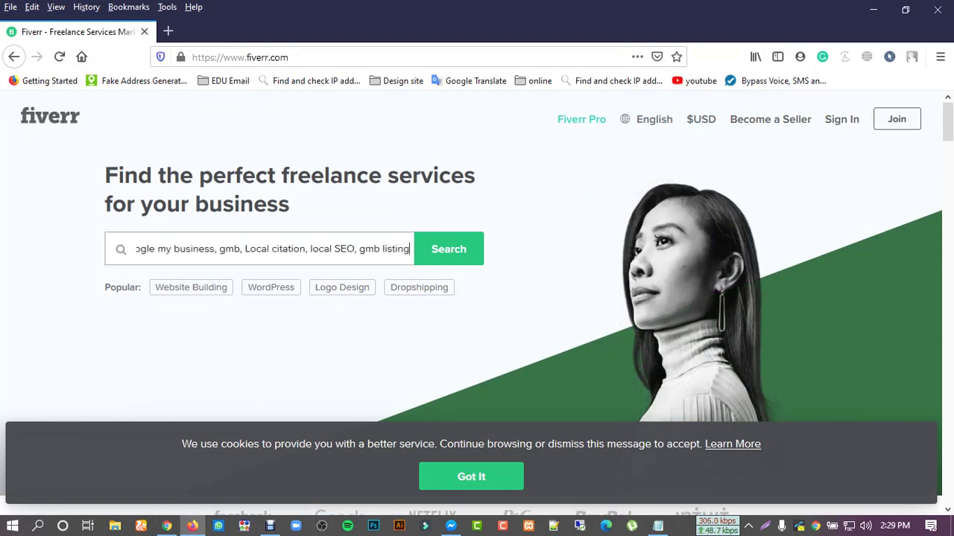
key("ctrl+a")
key("BackSpace")
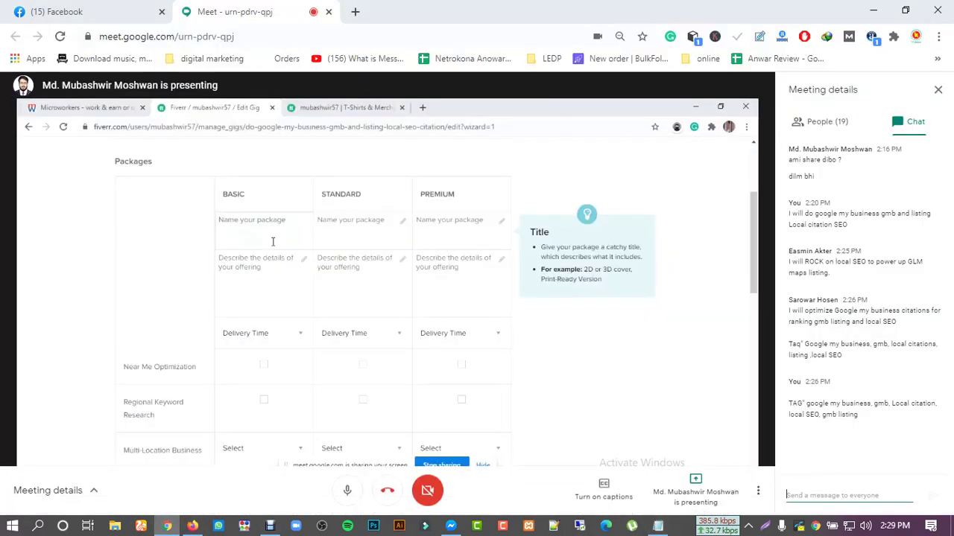
Step: Copy "I will do google my business gmb and listing" from the Meet chat and search Fiverr for it in Firefox
left_click_drag(788, 213, 932, 213)
key("ctrl+c")
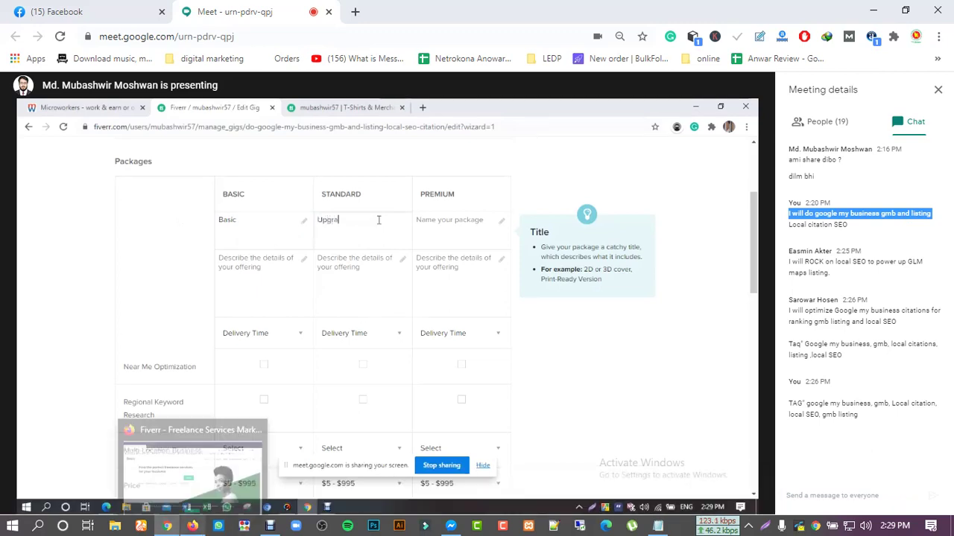
left_click(192, 526)
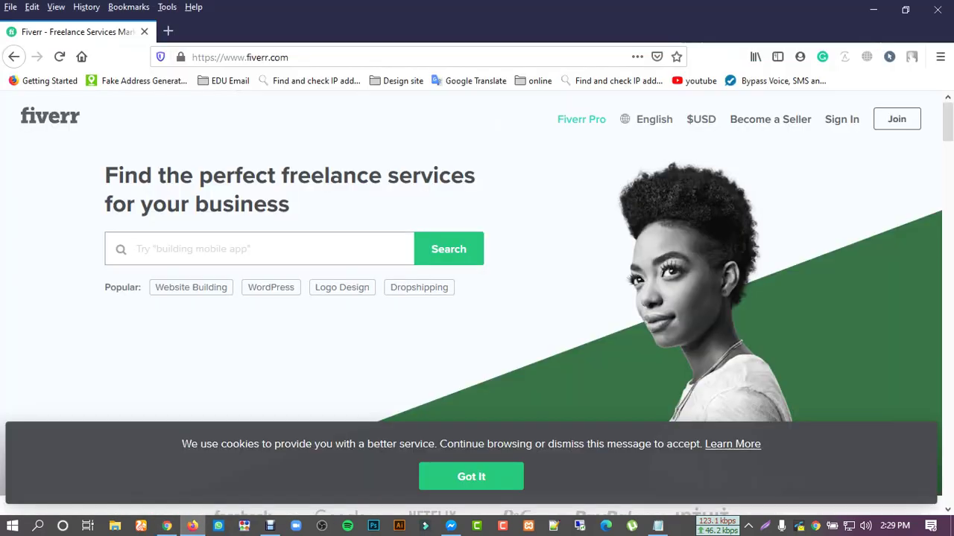
key("ctrl+v")
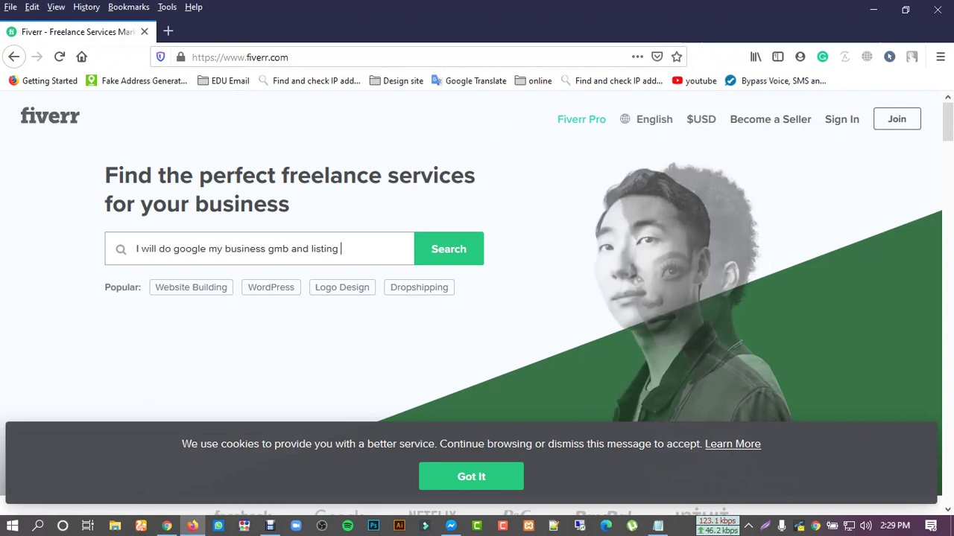
key("Return")
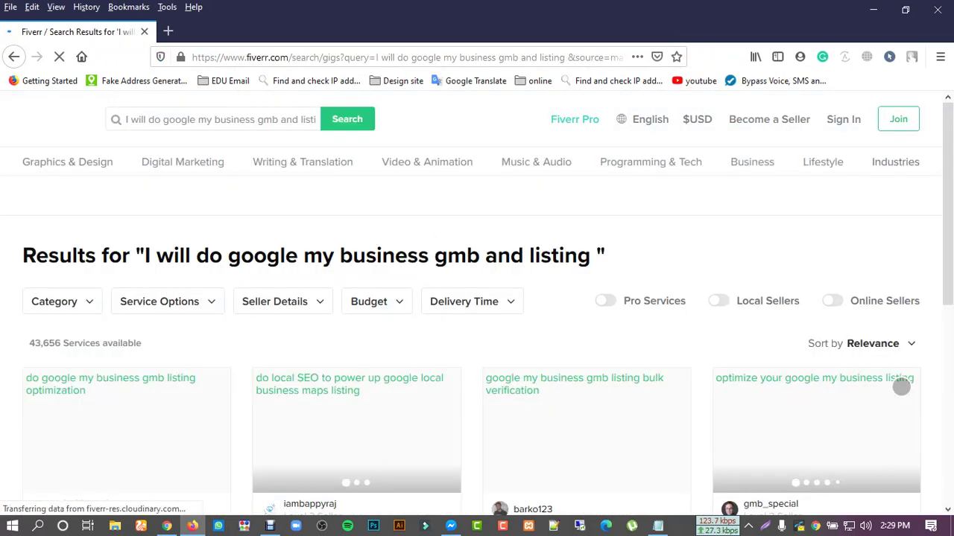
Step: Open the "google my business gmb listing bulk verification" gig from the search results and look over its page
scroll(901, 356, "down", 1)
scroll(901, 356, "down", 2)
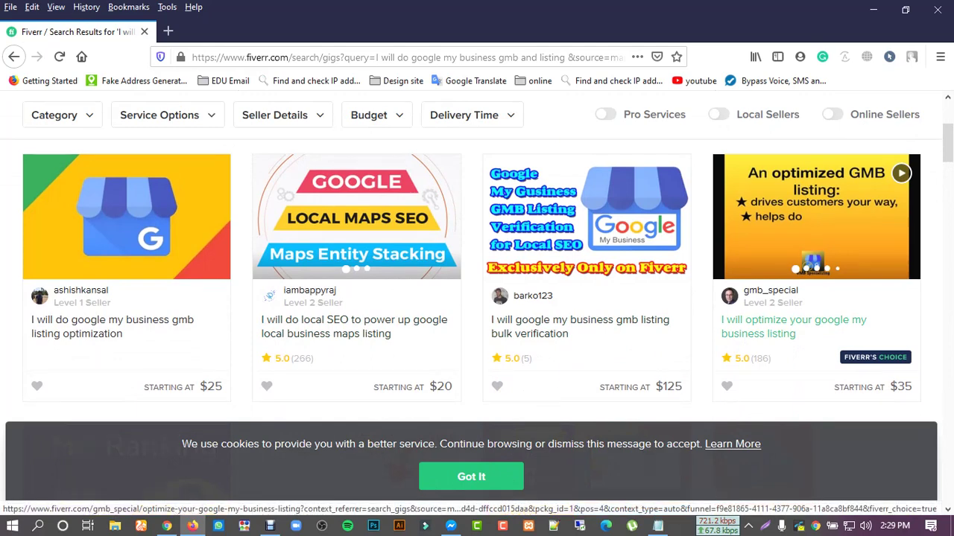
scroll(588, 257, "down", 1)
left_click(580, 253)
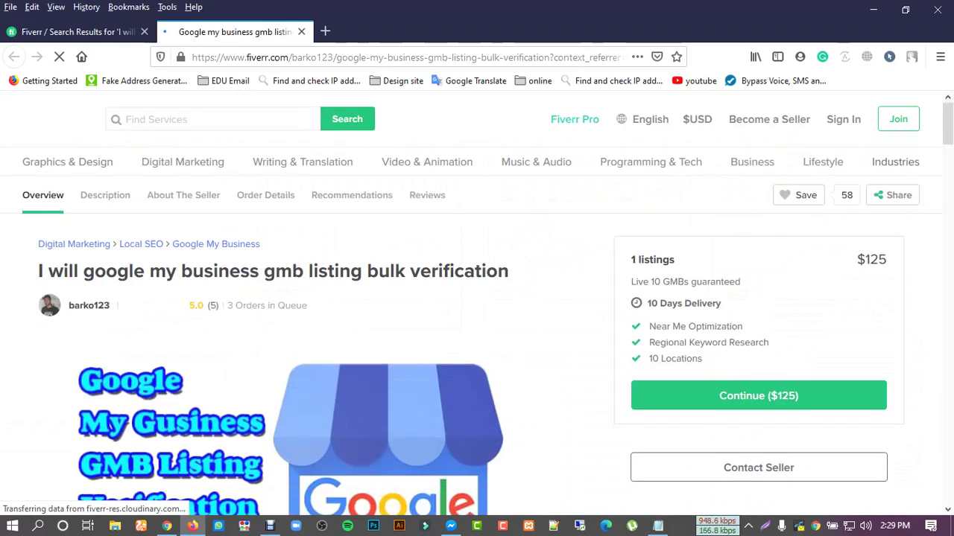
scroll(477, 313, "down", 5)
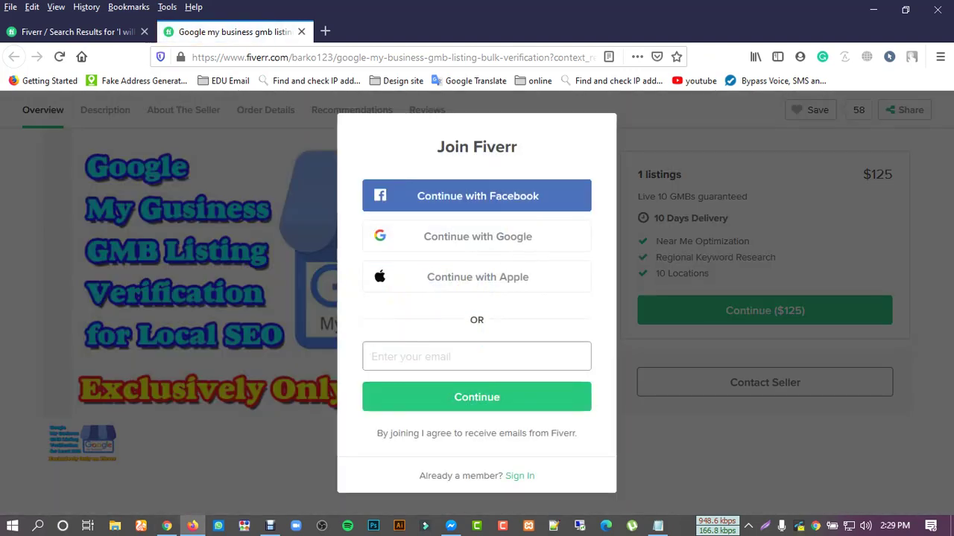
Step: Dismiss the Join Fiverr prompt covering the bulk verification gig and return to the Google Meet session
key("alt+Tab")
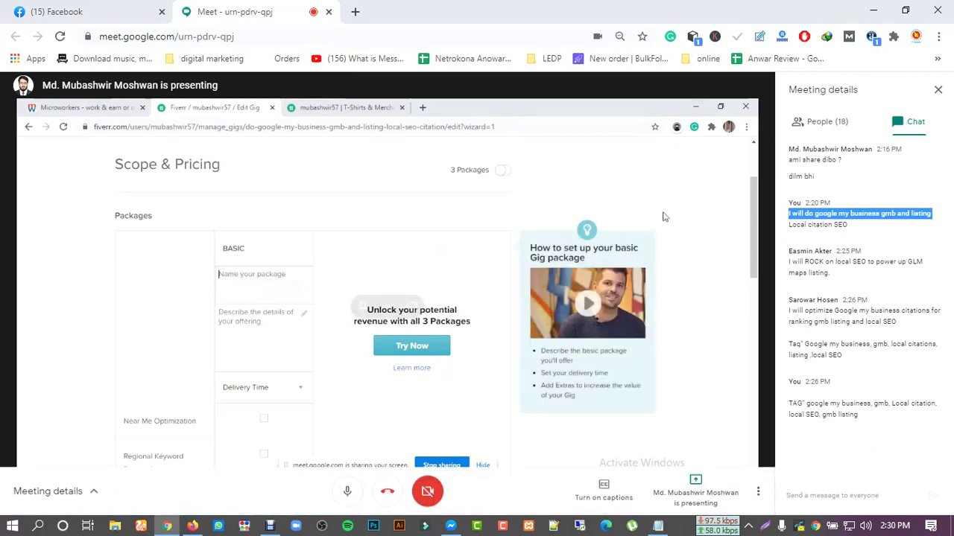
key("alt+Tab")
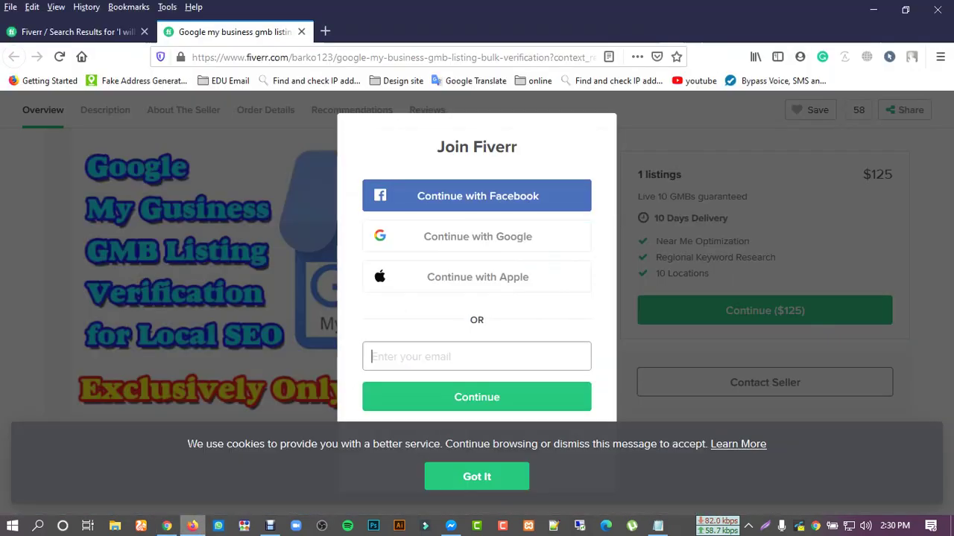
key("Escape")
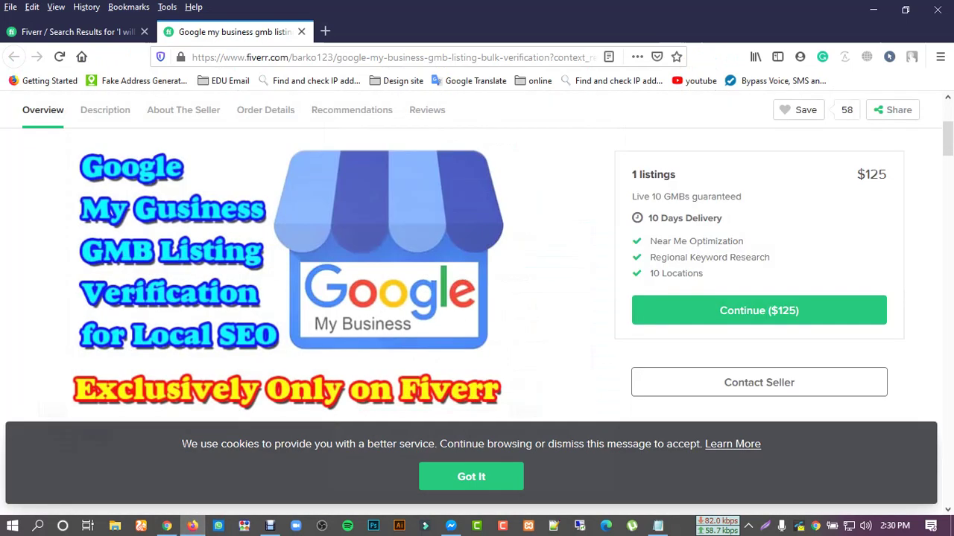
key("alt+Tab")
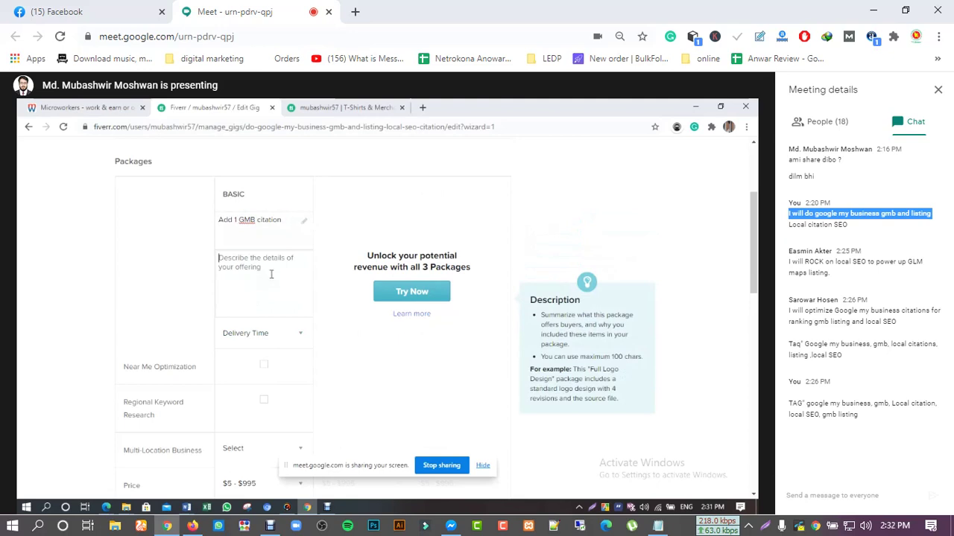
Step: Check the bulk verification gig's package in Firefox once more and switch back to the Meet window in Chrome
left_click(192, 526)
left_click(183, 441)
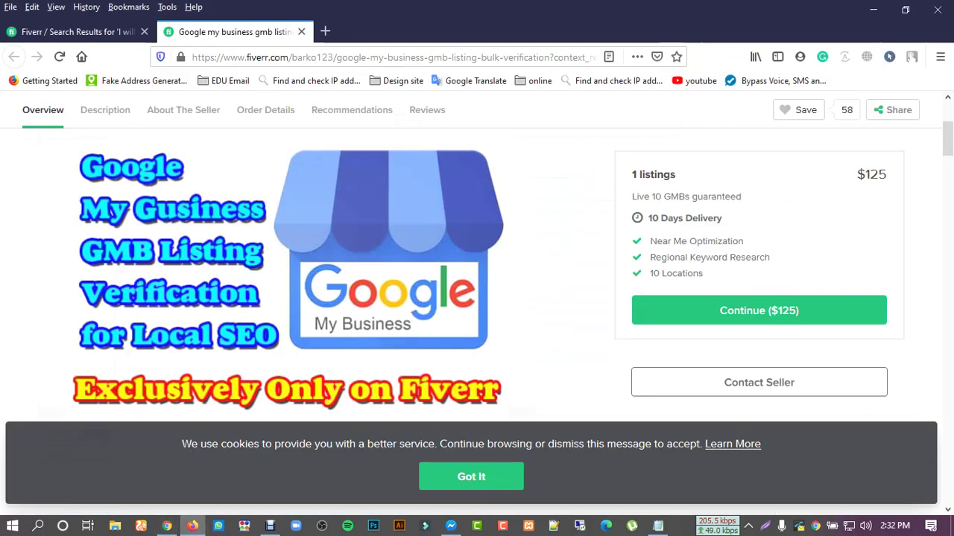
left_click(167, 526)
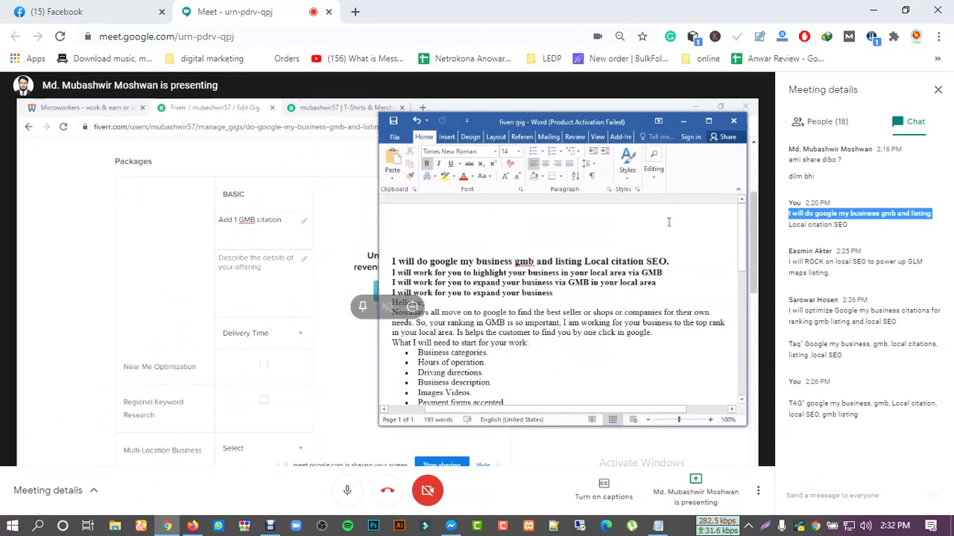
Step: Minimize the shared Word document and describe the Basic package as "I am providing for your business local citation"
left_click(684, 121)
type("I am pr")
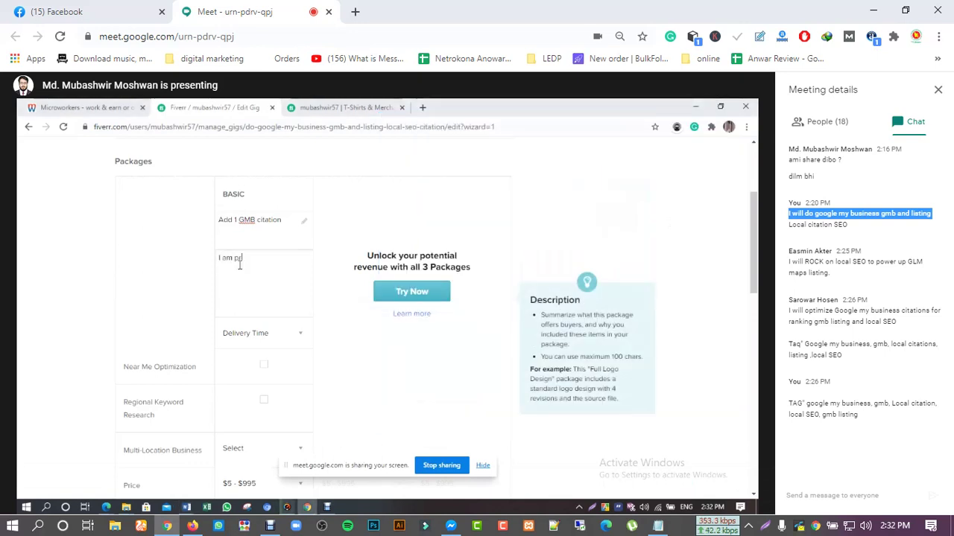
type("oviding t")
type("or you")
type("r")
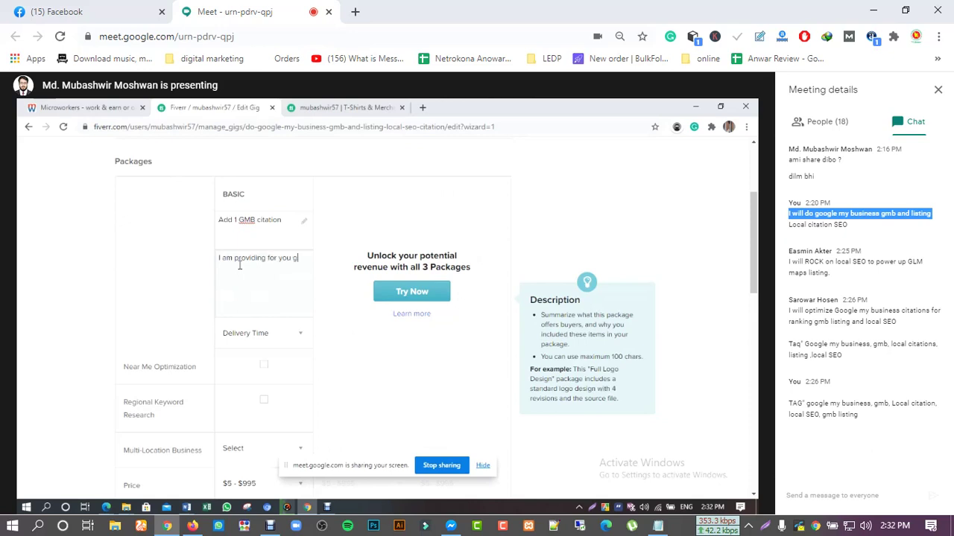
type(" business  local citation")
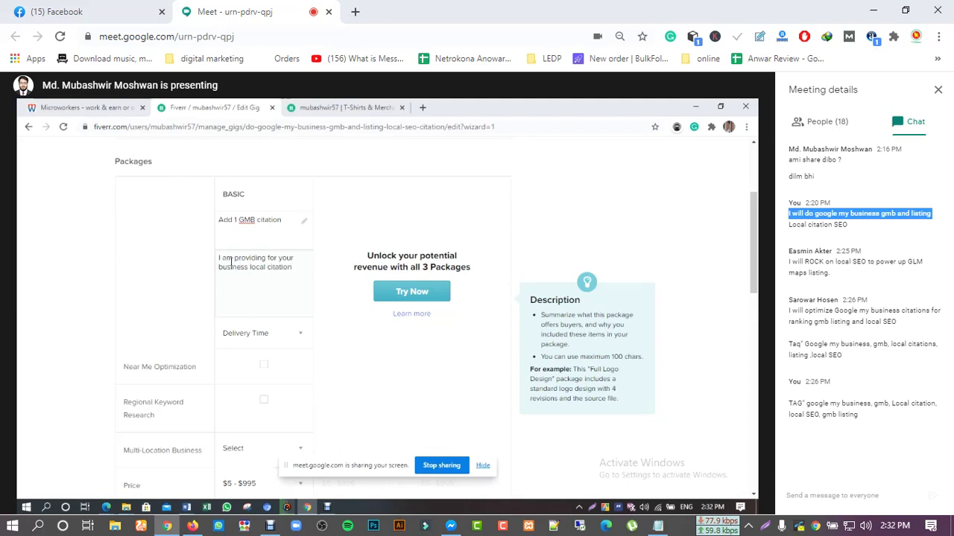
type("with one revie")
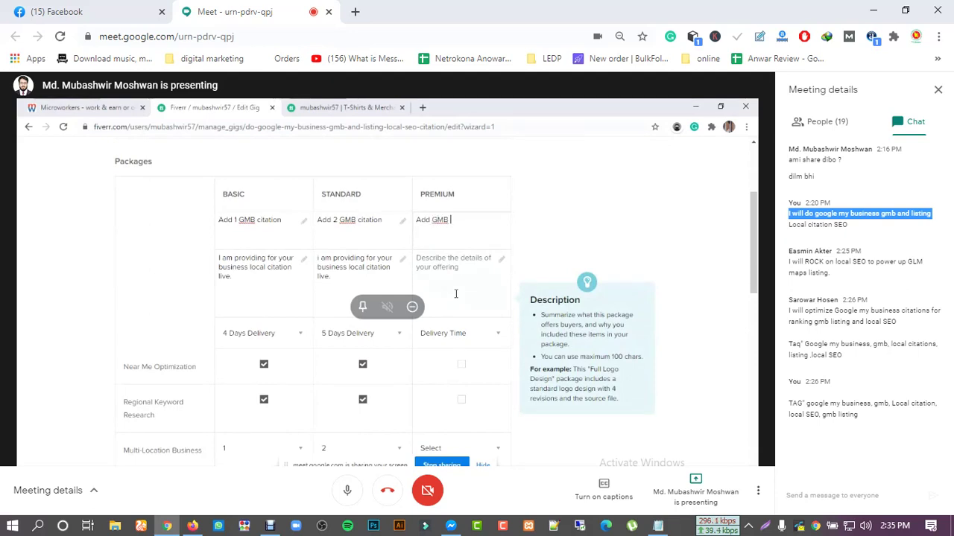
Step: Name the Premium package "Add GMB citation (Full verified)"
key("BackSpace")
key("BackSpace")
key("BackSpace")
key("BackSpace")
type("ation(Full")
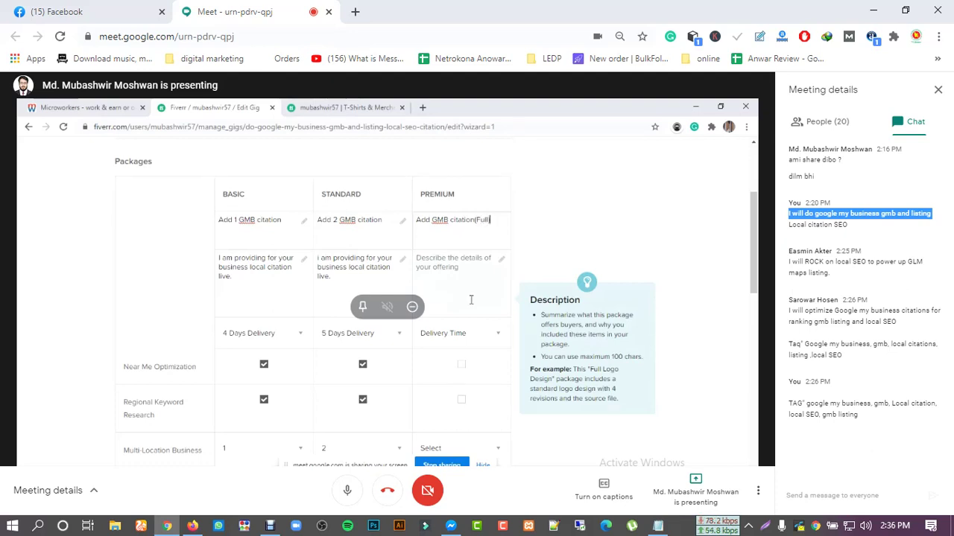
type(" verificatio")
left_click(455, 230)
type(")")
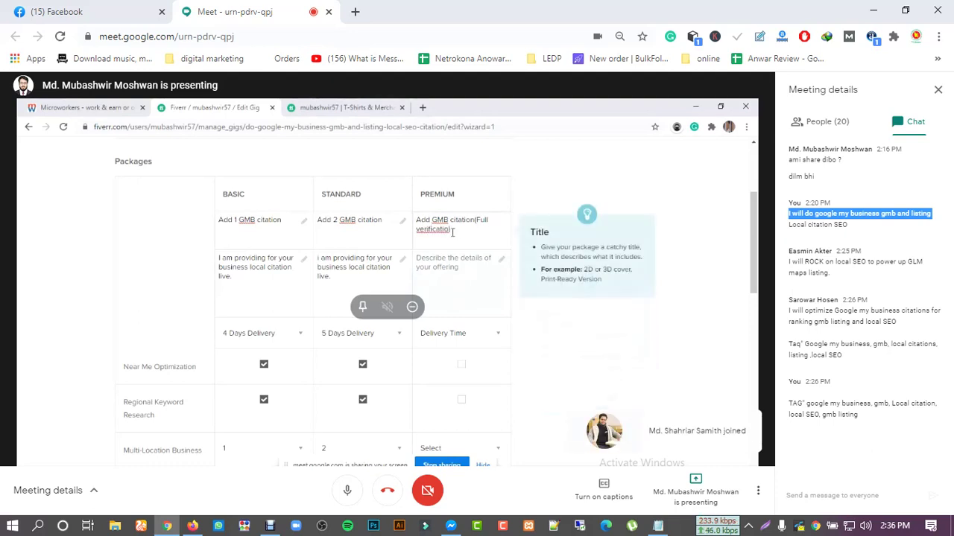
key("BackSpace")
key("BackSpace")
key("BackSpace")
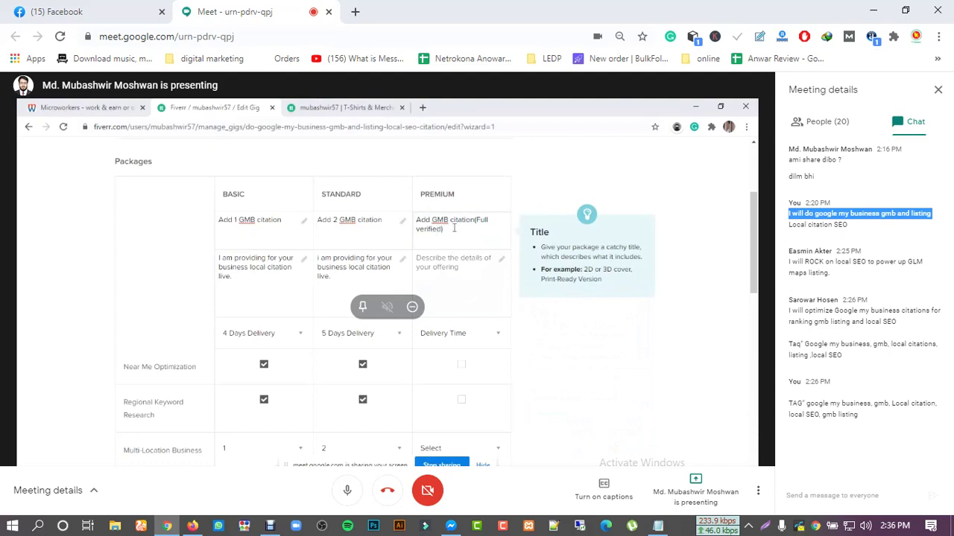
left_click(476, 220)
Step: Start the Premium package's description with "I am providing for your business"
left_click(452, 268)
type("I am providin")
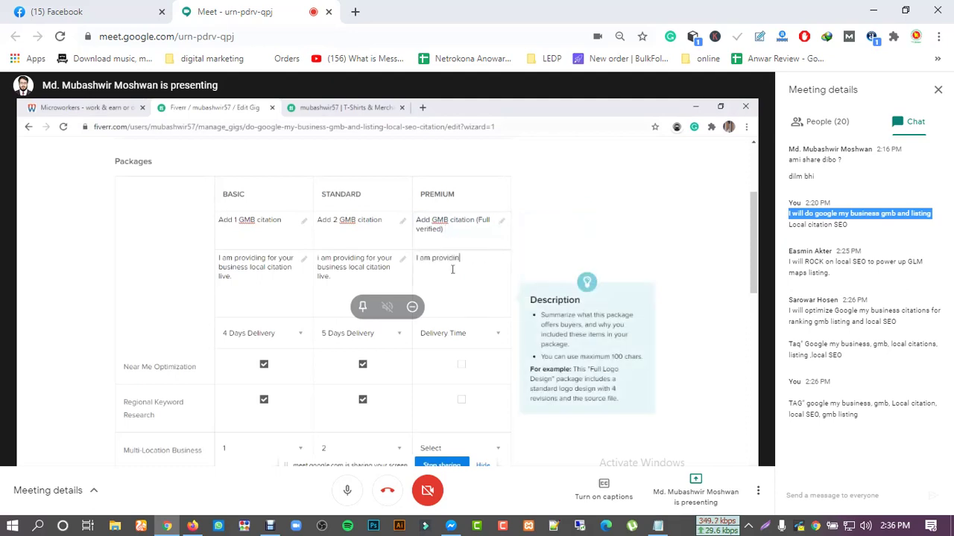
type("g for your busin")
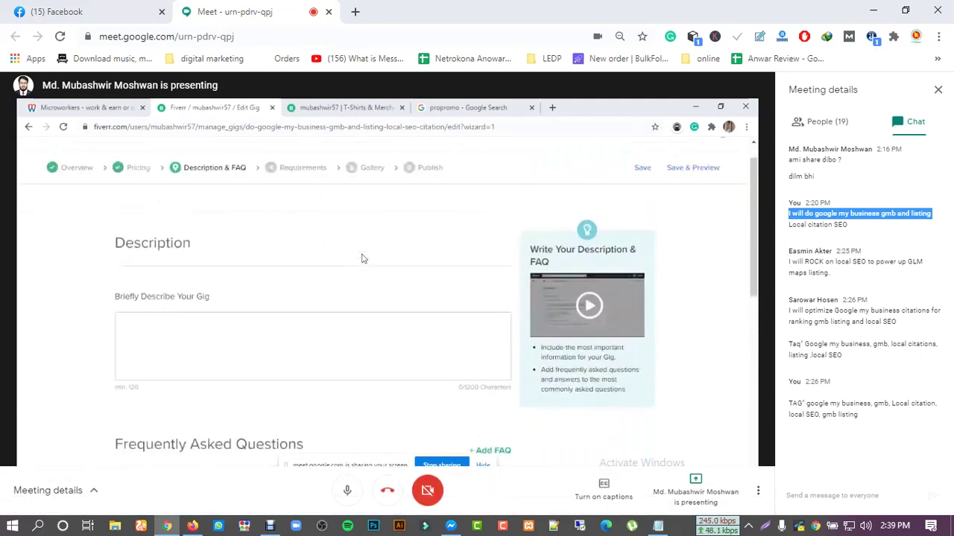
Step: Close the meeting's chat pane and open the gig's description box for editing
left_click(938, 90)
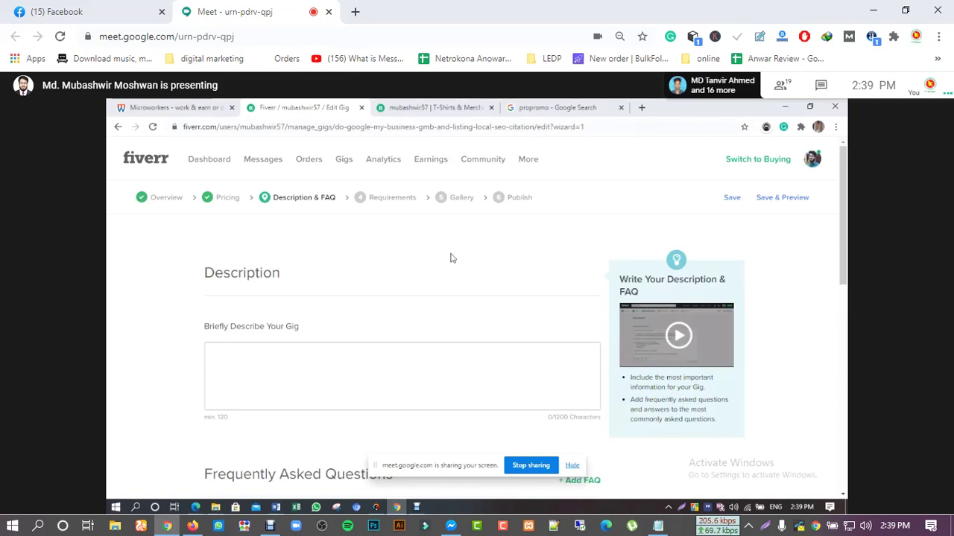
scroll(373, 275, "down", 1)
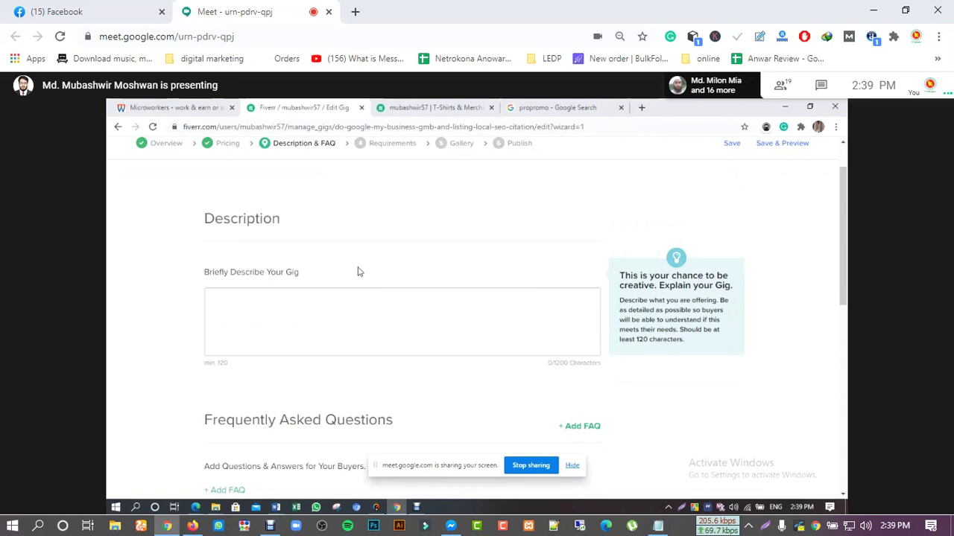
scroll(357, 270, "down", 1)
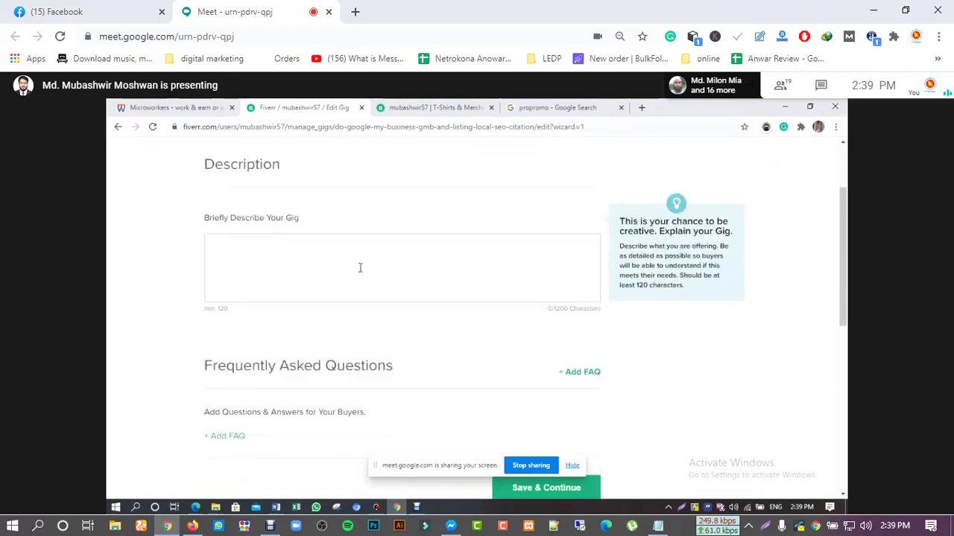
left_click(277, 262)
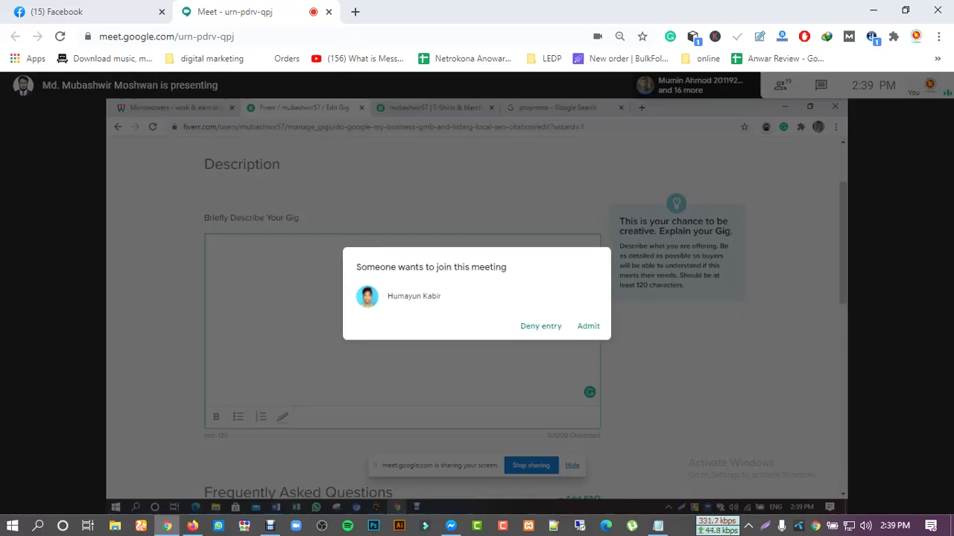
Step: Admit the waiting participant to the meeting and look over the gig's Description & FAQ page
left_click(588, 326)
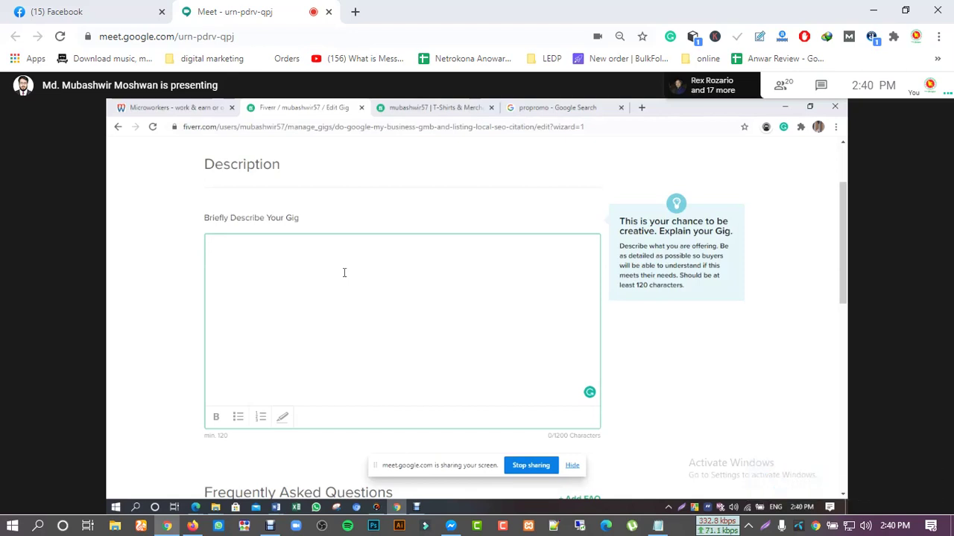
scroll(460, 261, "down", 3)
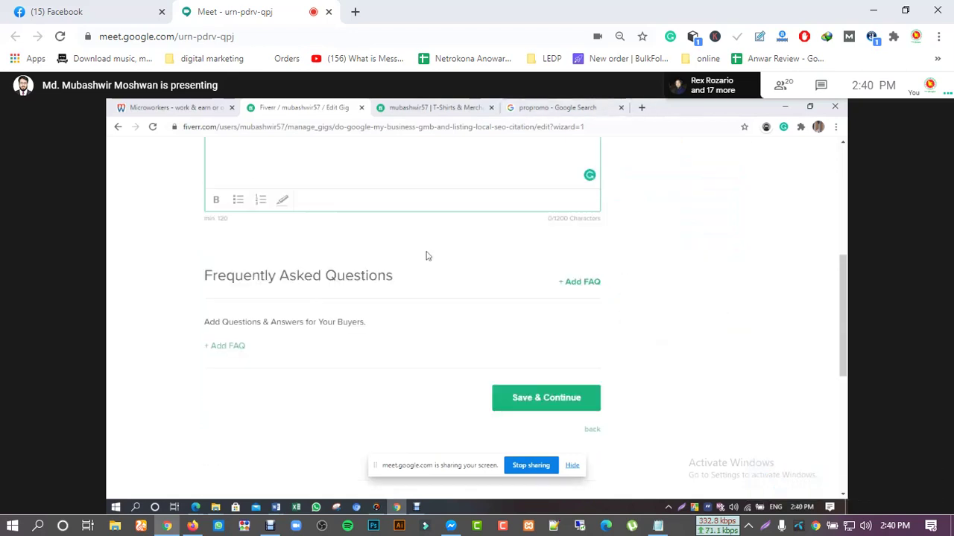
scroll(436, 273, "up", 4)
scroll(345, 283, "down", 2)
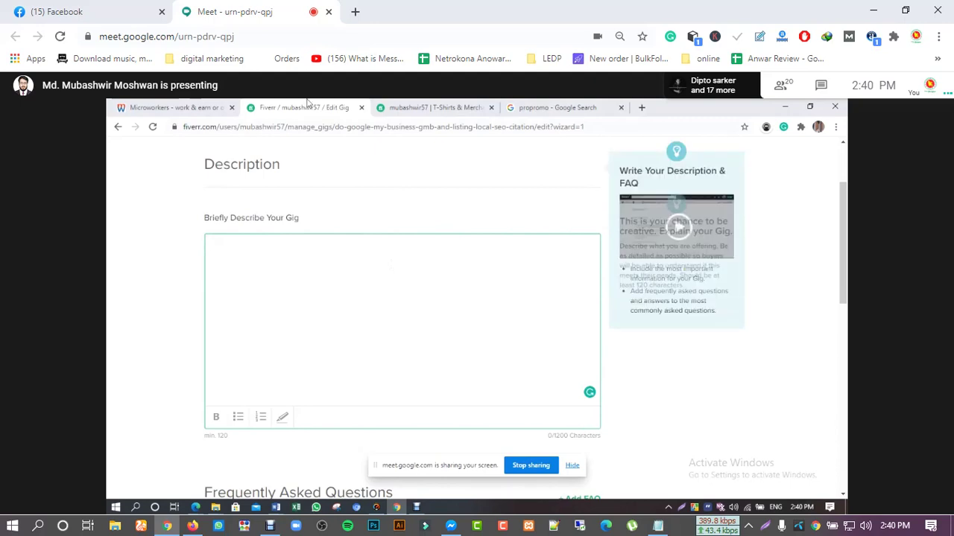
Step: Bring up the editable "fiverr gig" Word document and arrange it beside the browser window with the description form
left_click(275, 507)
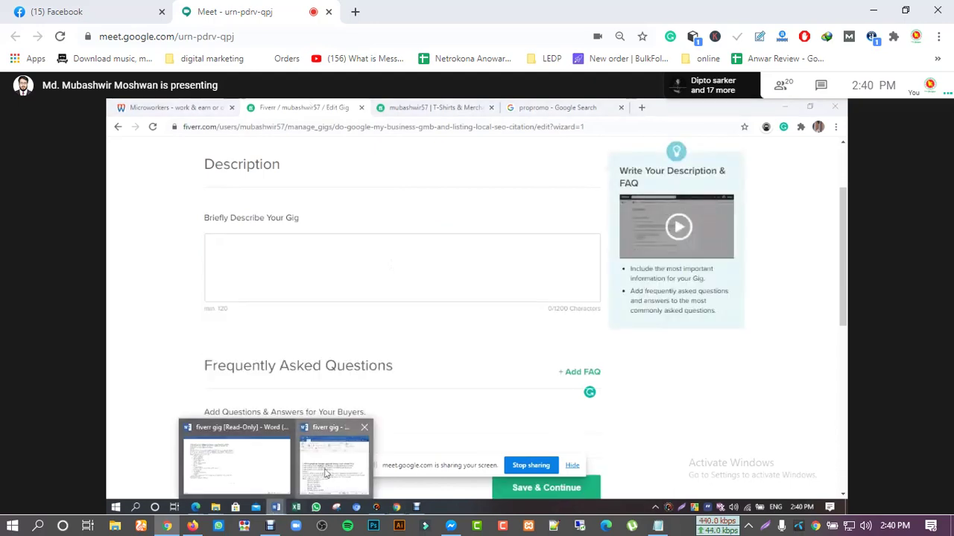
left_click(324, 474)
scroll(528, 265, "down", 3)
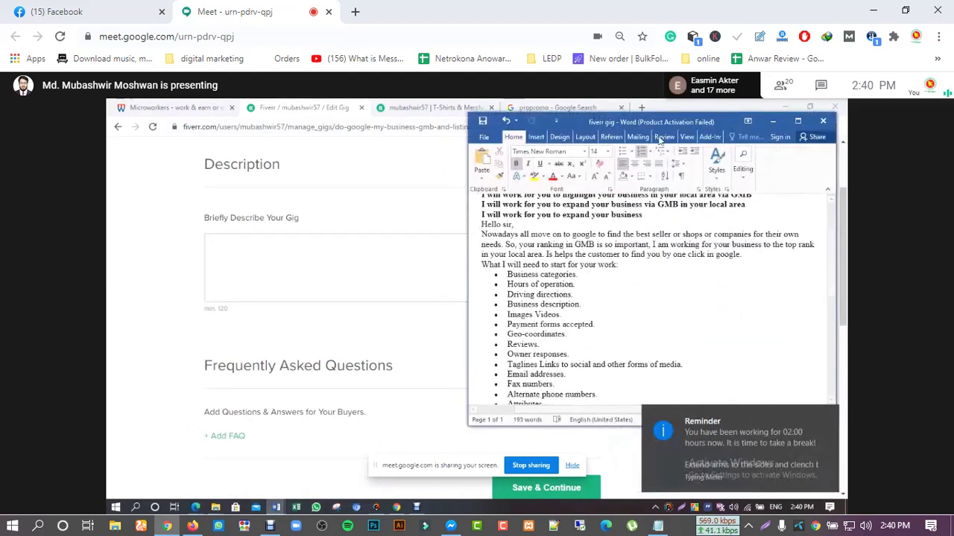
left_click(381, 197)
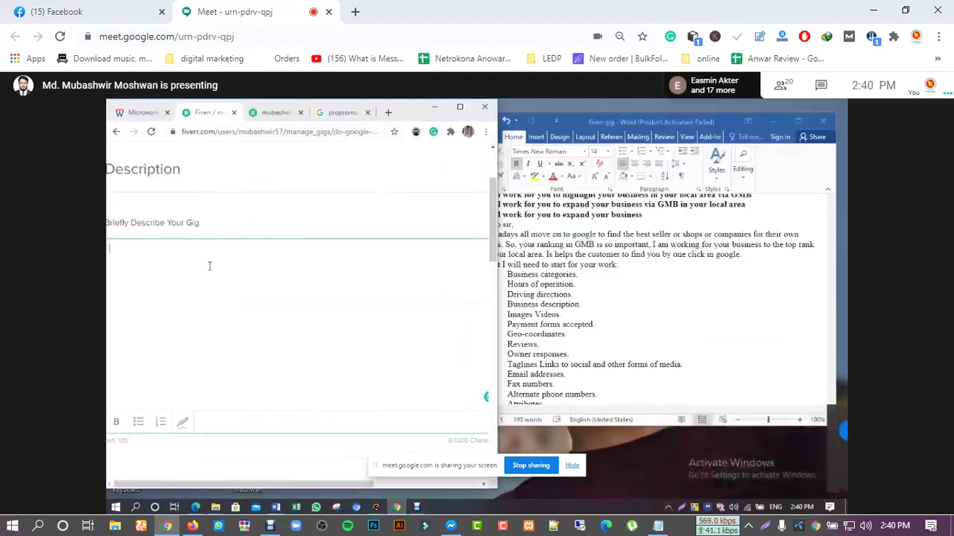
left_click_drag(604, 122, 612, 119)
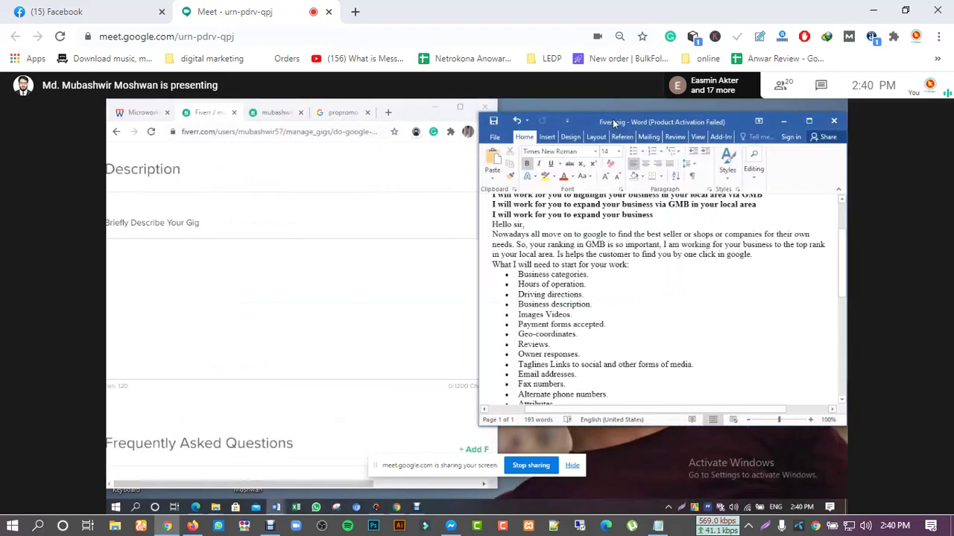
Step: Start the gig description with the greeting "Hello Buyer !" and a second line reading "Wellcome to"
left_click(156, 274)
scroll(214, 292, "up", 2)
scroll(149, 357, "down", 1)
left_click(149, 357)
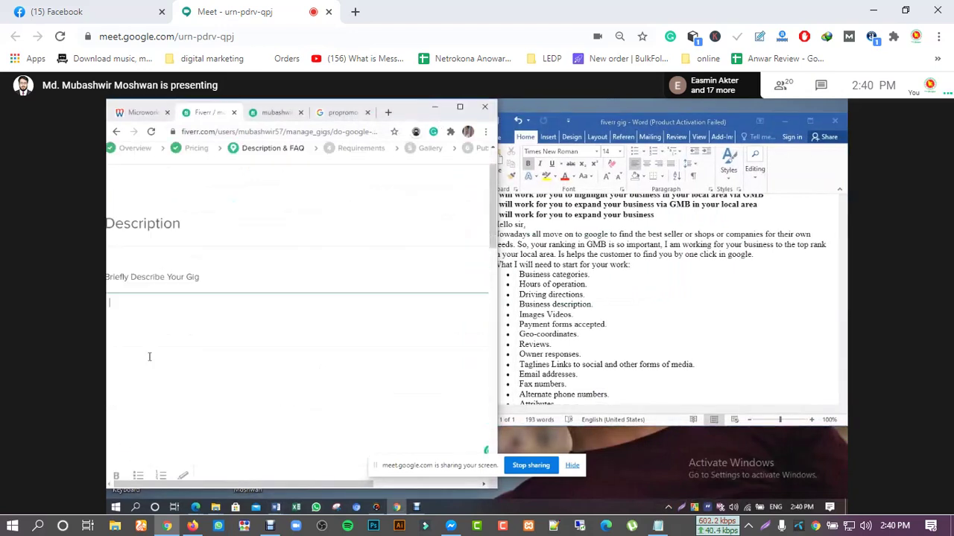
type("Hello sir,")
key("Return")
type("Wellcome")
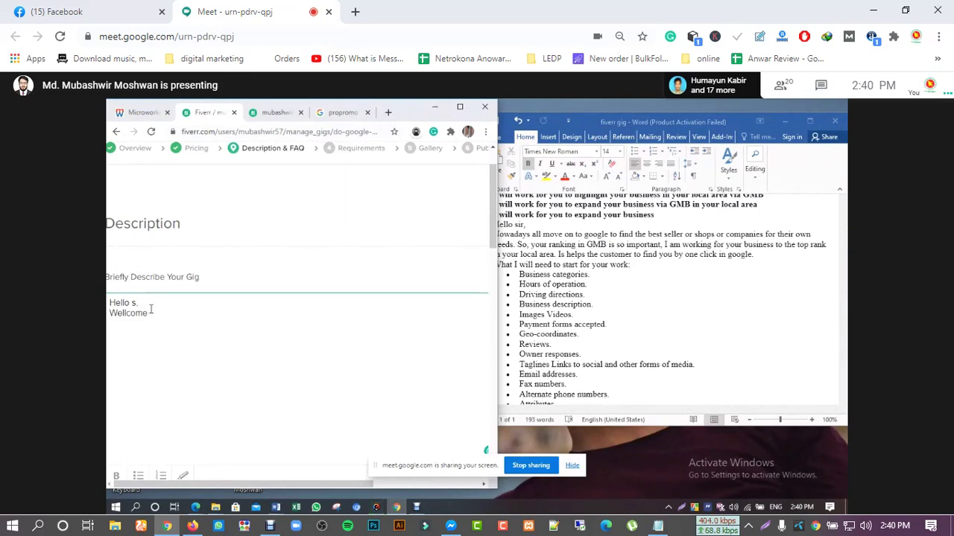
key("BackSpace")
type("Buyer!")
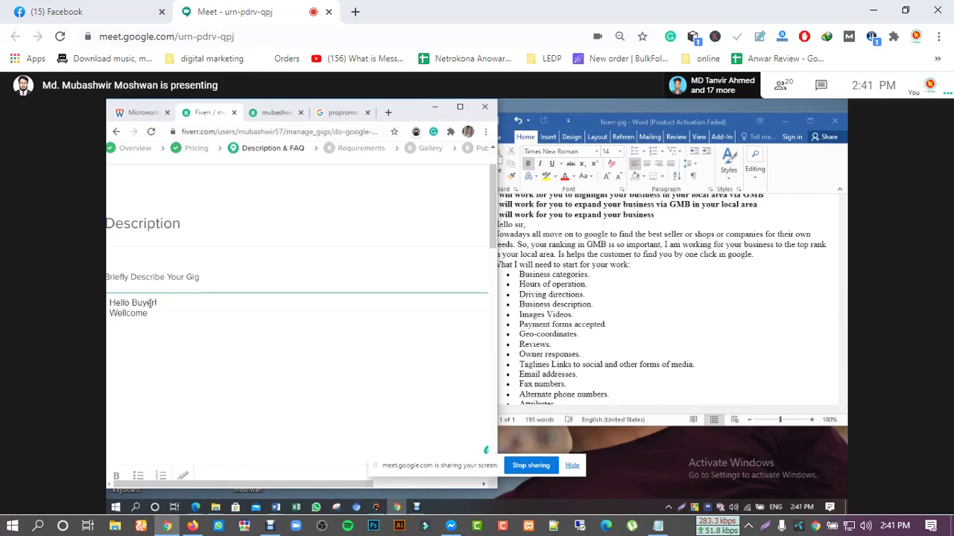
type("to")
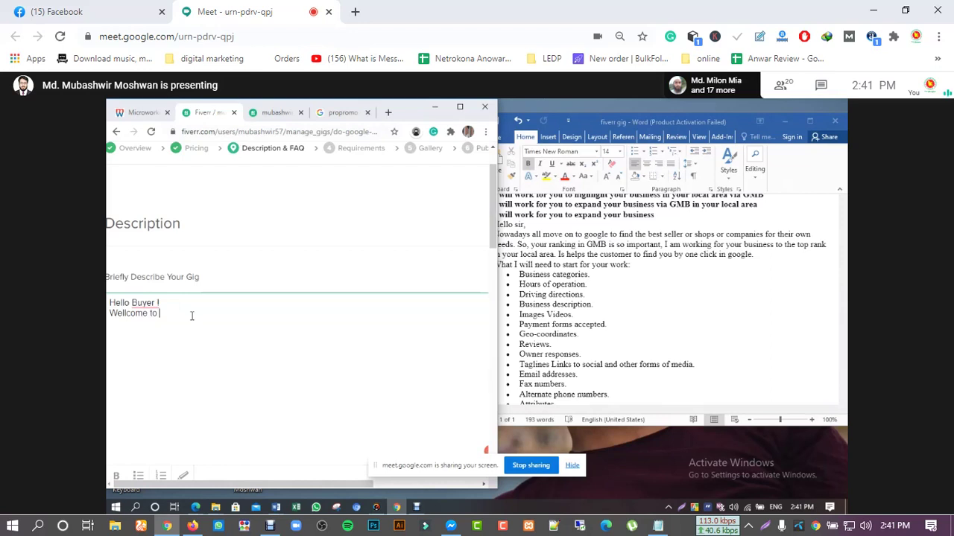
Step: Delete the unfinished welcome line and remove the extra space before the exclamation mark in the greeting
key("BackSpace")
key("BackSpace")
key("BackSpace")
key("BackSpace")
key("BackSpace")
key("BackSpace")
key("BackSpace")
key("BackSpace")
key("BackSpace")
key("BackSpace")
key("BackSpace")
key("BackSpace")
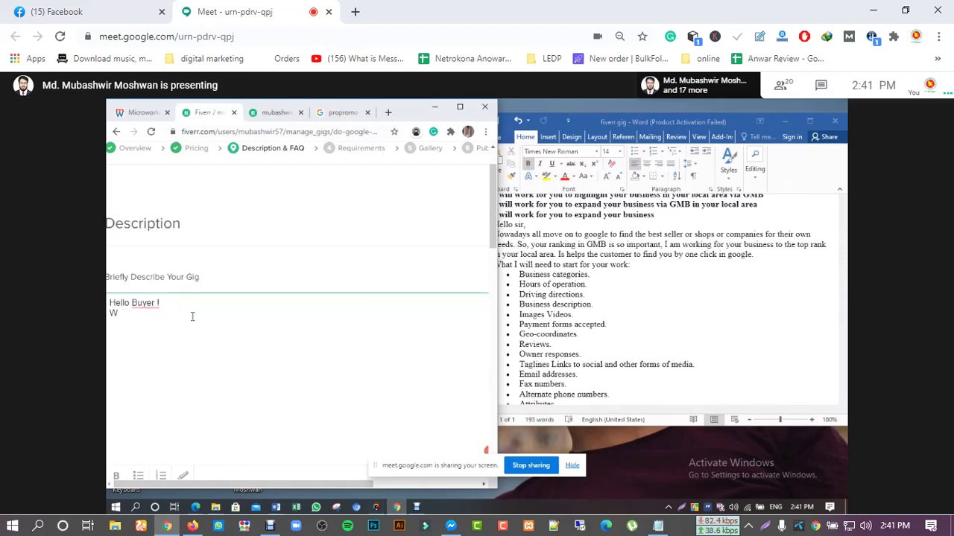
mouse_move(142, 306)
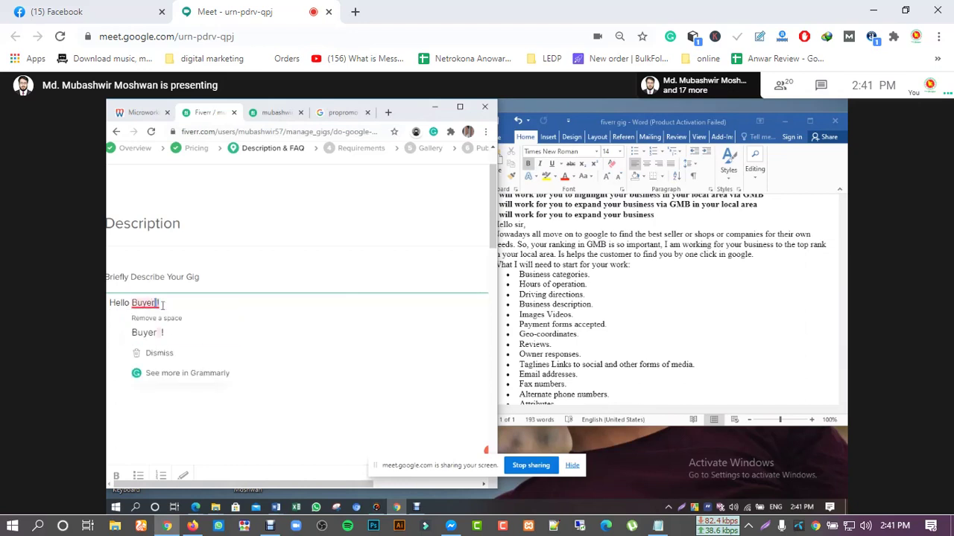
left_click(168, 335)
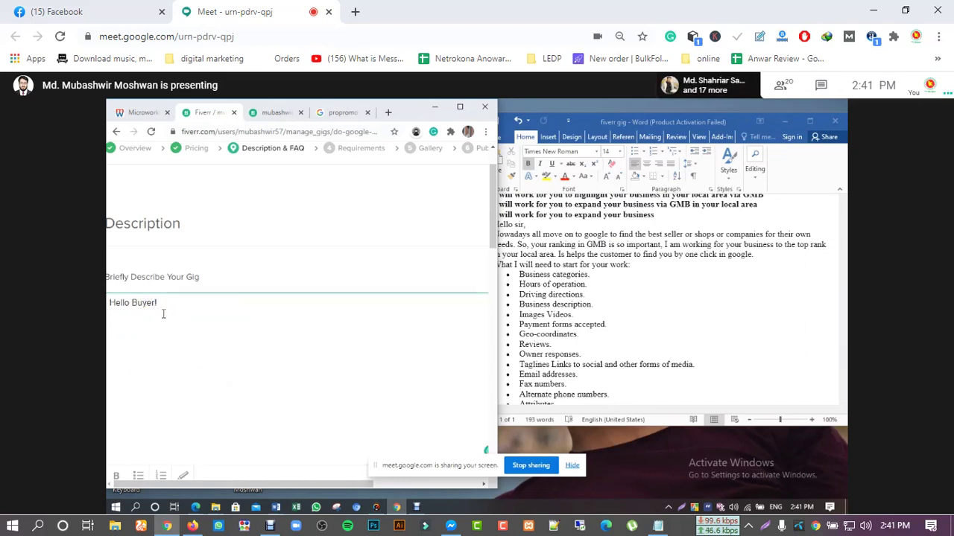
Step: Insert the line "Wellcome to my Google my Business service" above the "Hello Buyer!" greeting
key("Return")
key("Up")
type("Wel")
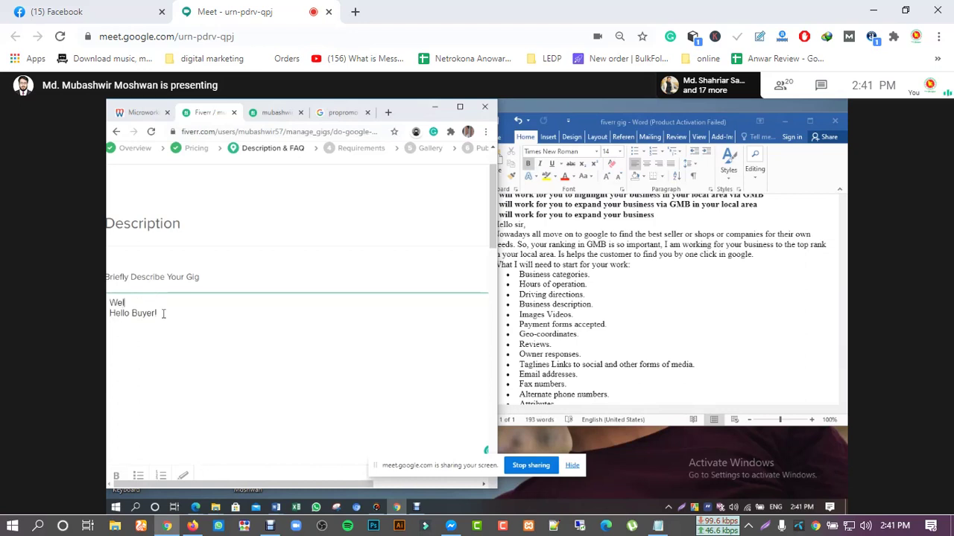
type("lcome to my ")
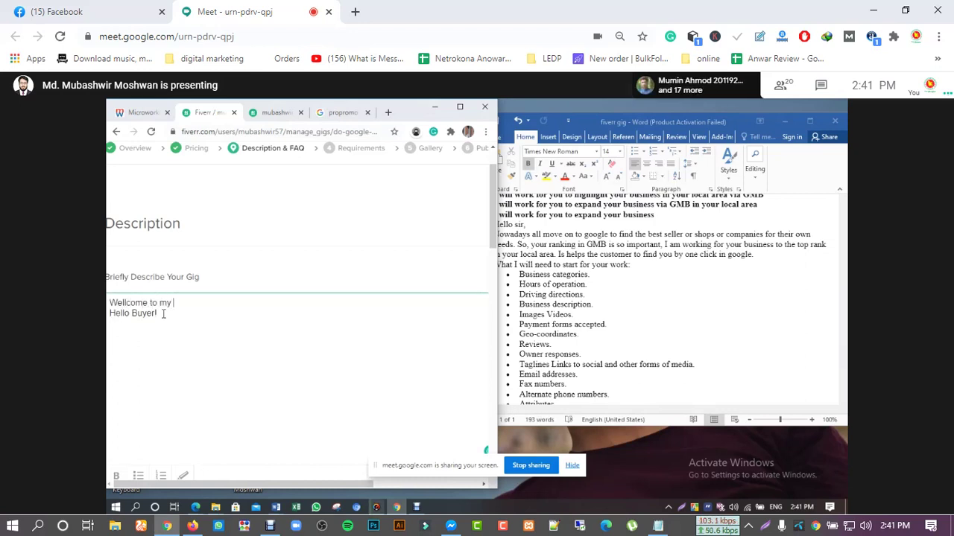
type("Google my Busin")
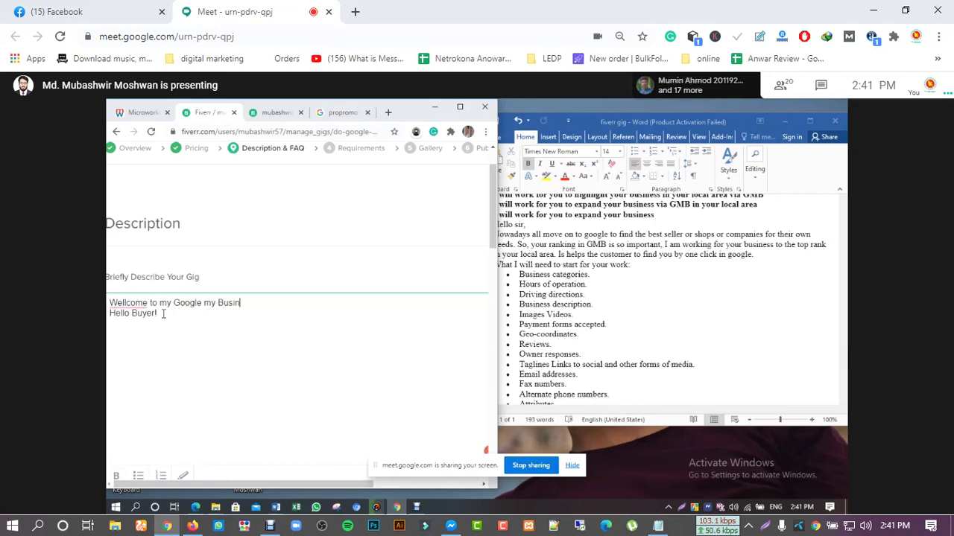
type("ess service")
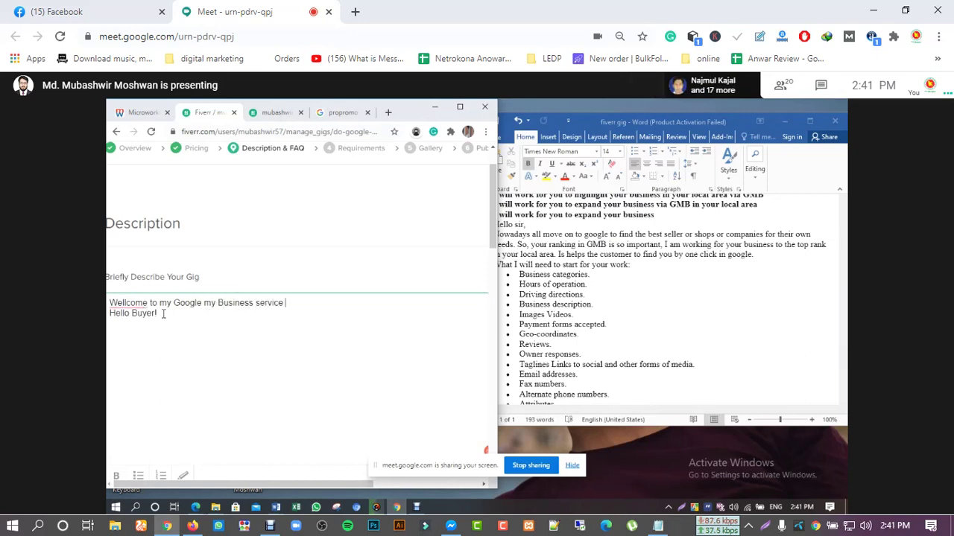
Step: Correct the first word's spelling to "Welcome" and end the welcome line with an exclamation mark
left_click(125, 303)
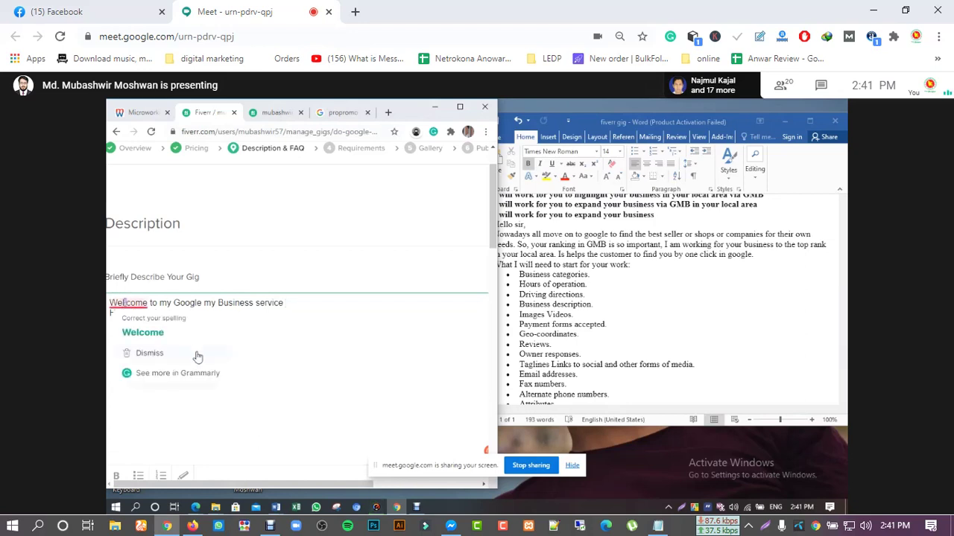
left_click(170, 333)
left_click(289, 303)
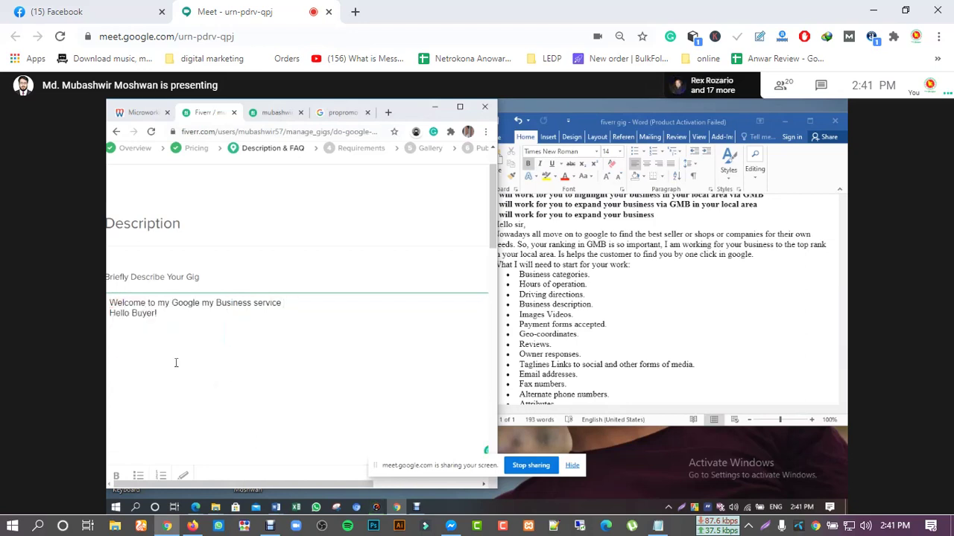
scroll(177, 350, "down", 2)
left_click(163, 215)
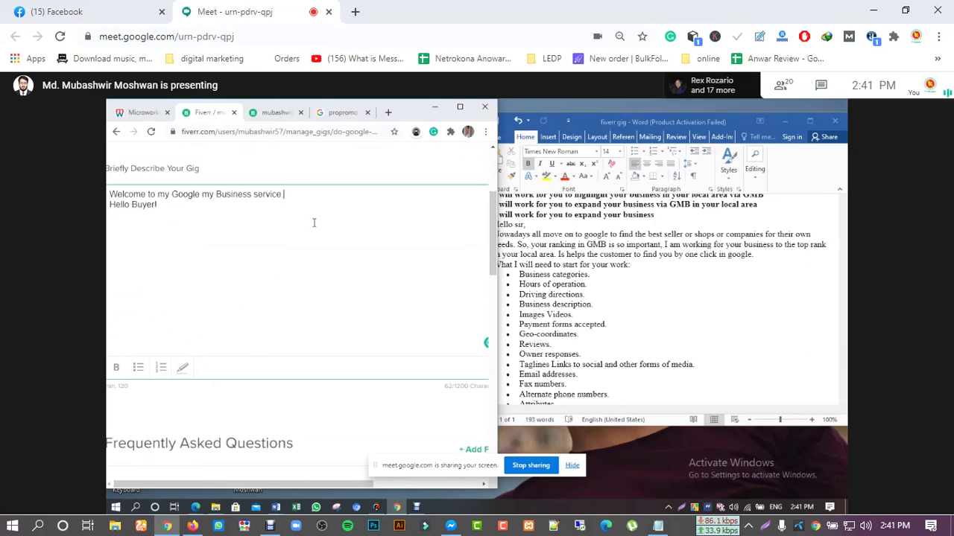
key("BackSpace")
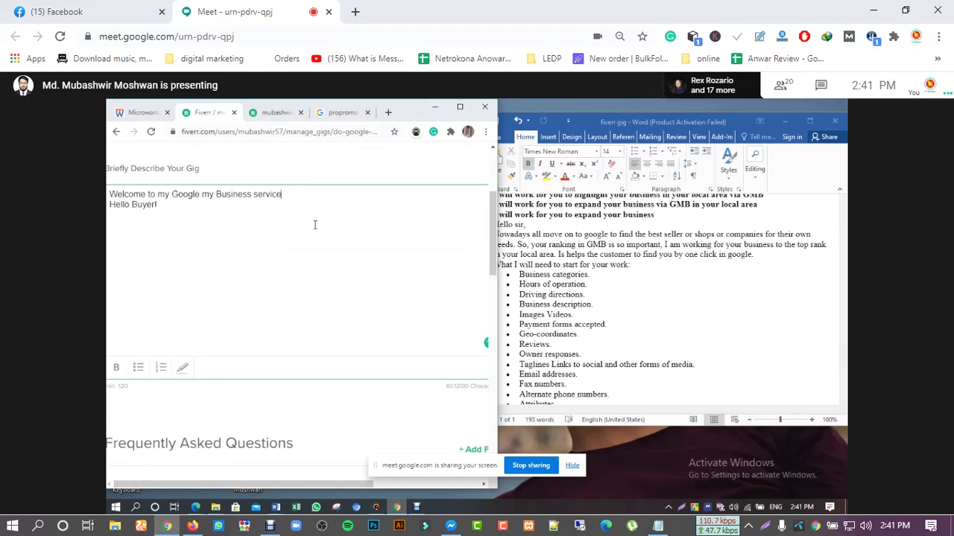
type("!")
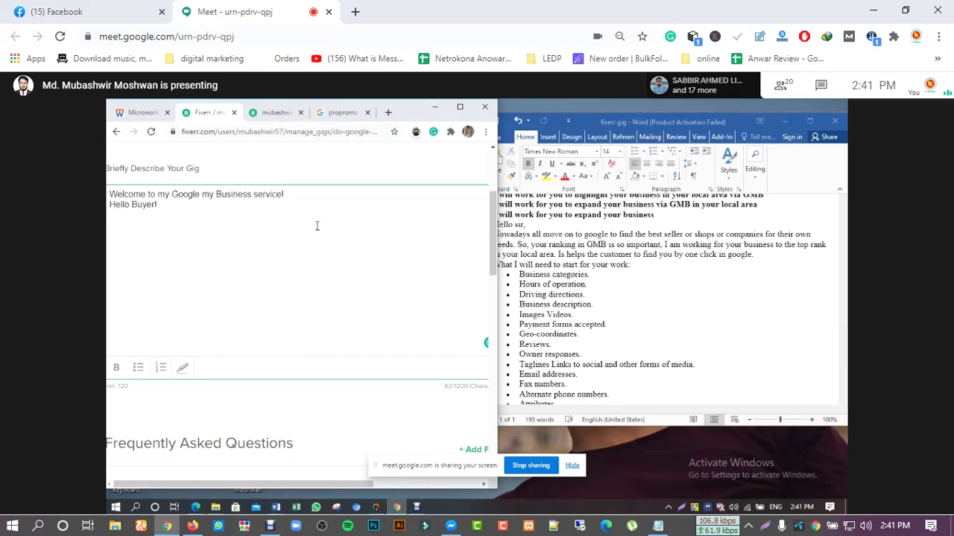
Step: Begin a line with "Nowadays" below the greeting and copy the "Nowadays all move on to google" paragraph from the Word document
type("No")
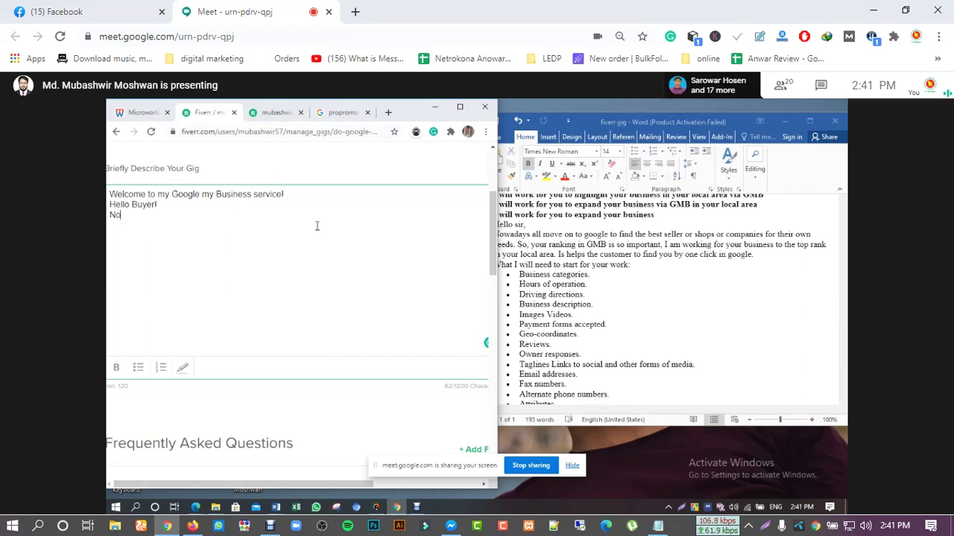
type("wadays")
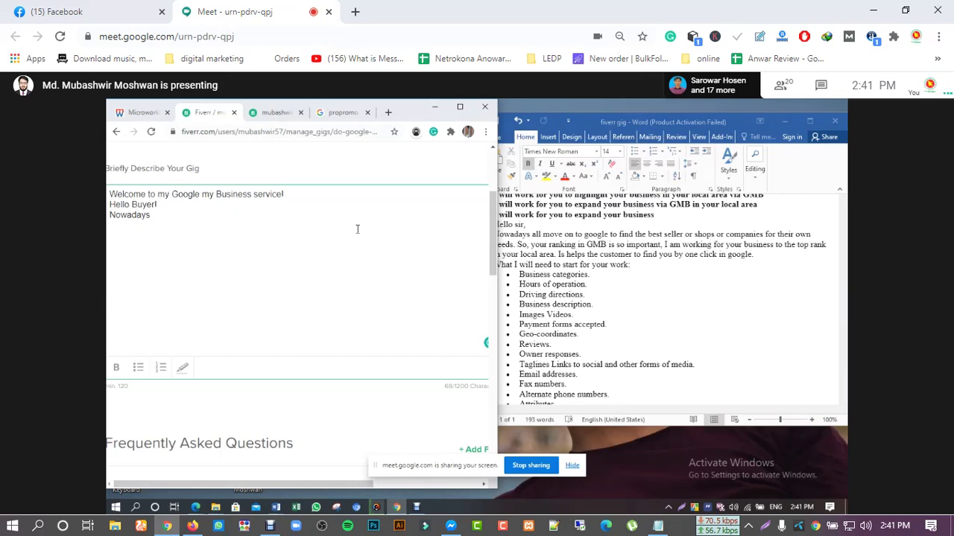
left_click(757, 256)
left_click_drag(754, 256, 494, 233)
key("ctrl+c")
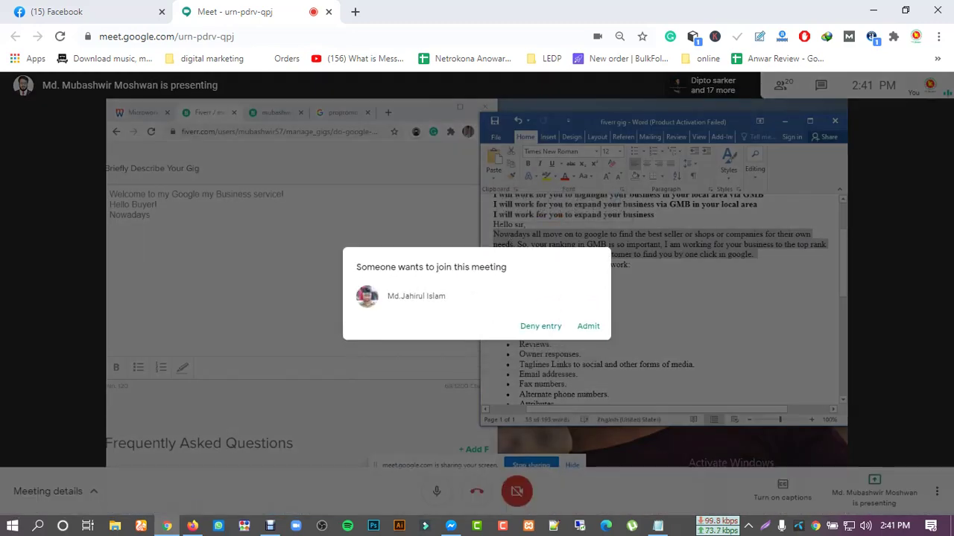
Step: Admit the waiting participant and replace "Nowadays" in the gig description with the full paragraph from Notepad
left_click(588, 326)
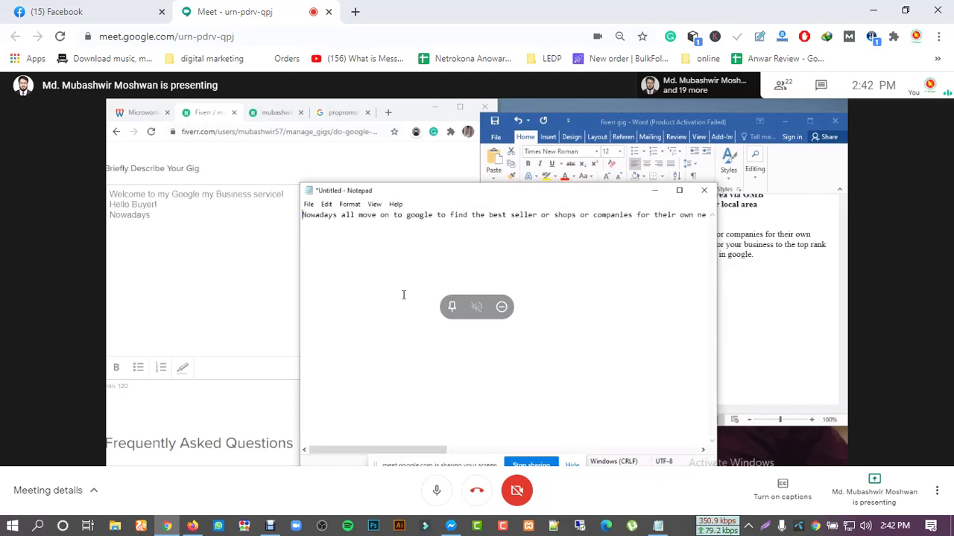
key("ctrl+a")
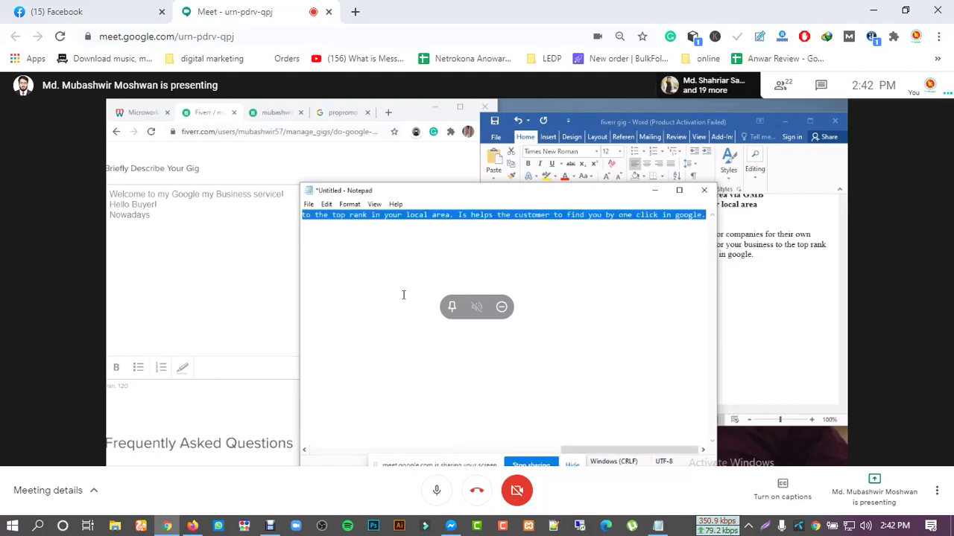
left_click(170, 219)
left_click_drag(152, 216, 111, 222)
key("ctrl+v")
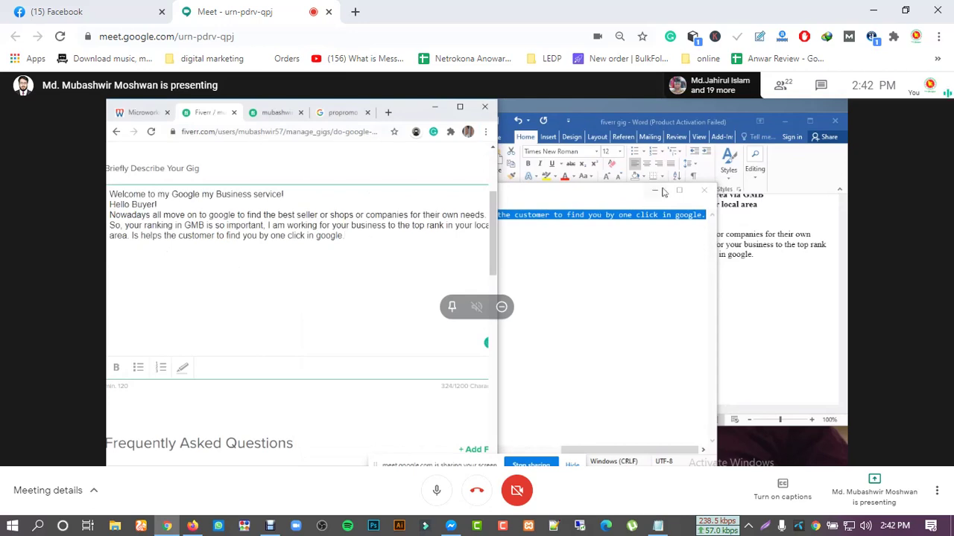
Step: Minimize Notepad and maximize the browser window with the gig description
left_click(543, 271)
left_click(654, 190)
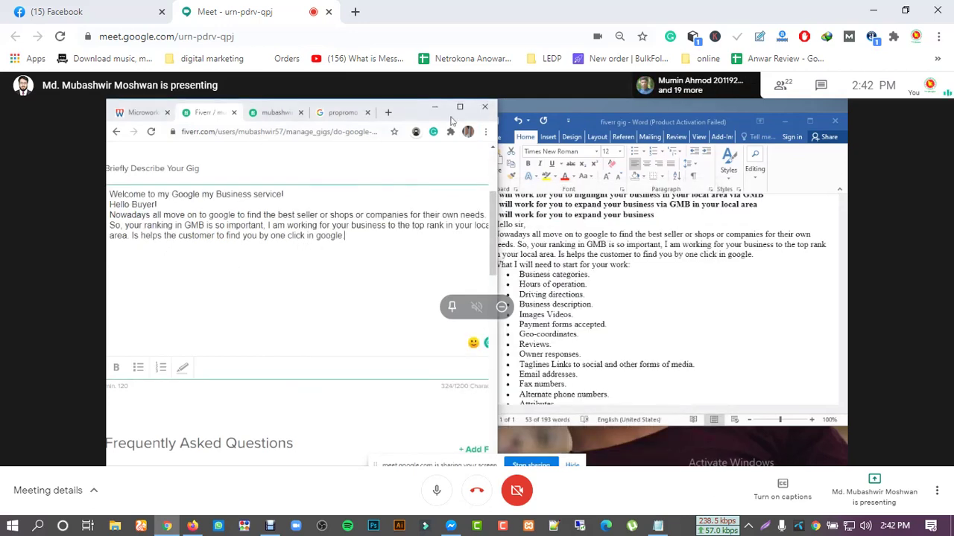
left_click(460, 109)
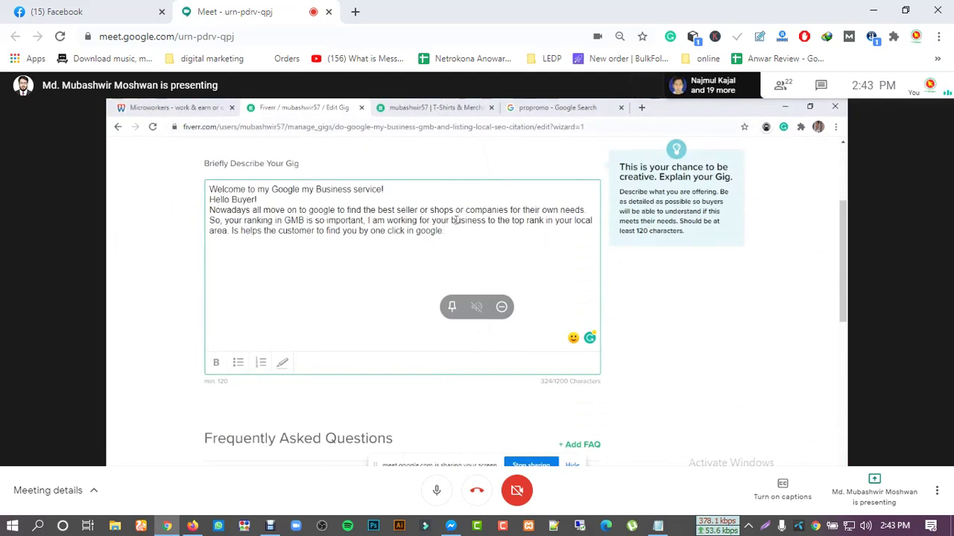
Step: Make the word "GMB" bold in the description's ranking sentence
left_click_drag(283, 220, 304, 220)
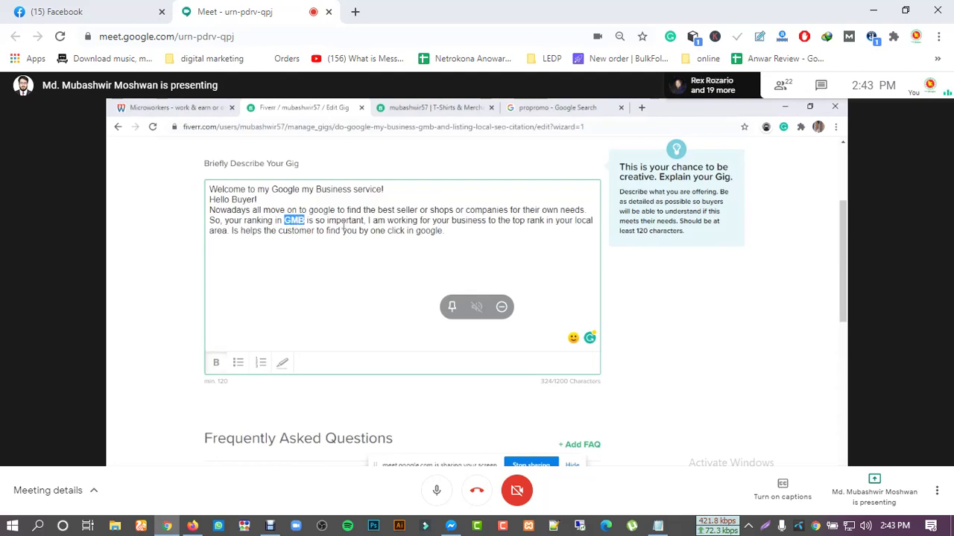
key("ctrl+b")
left_click(457, 242)
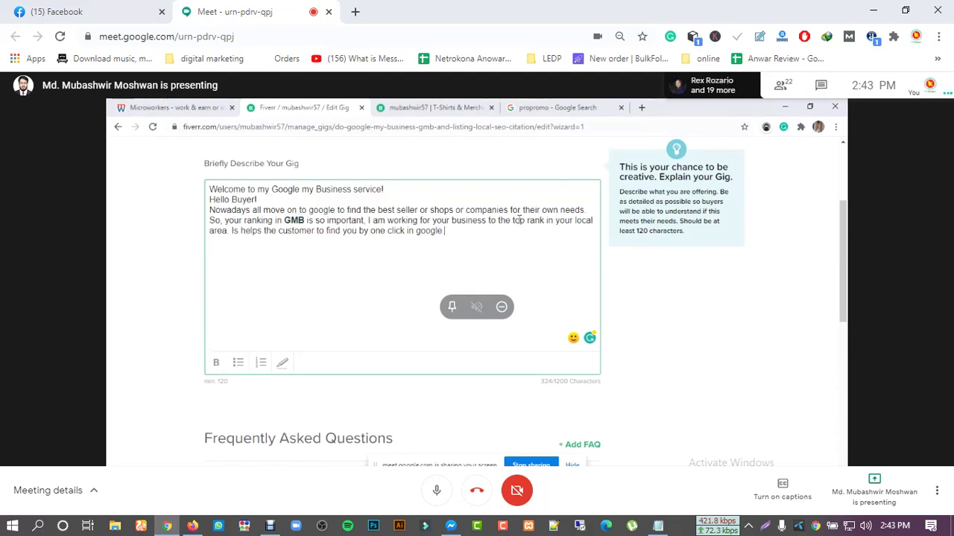
type(".")
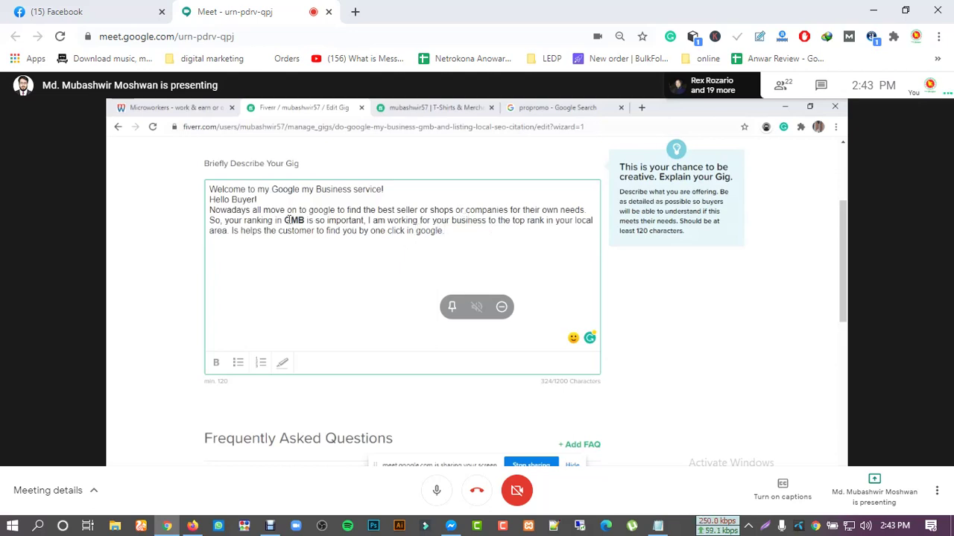
left_click_drag(285, 218, 305, 220)
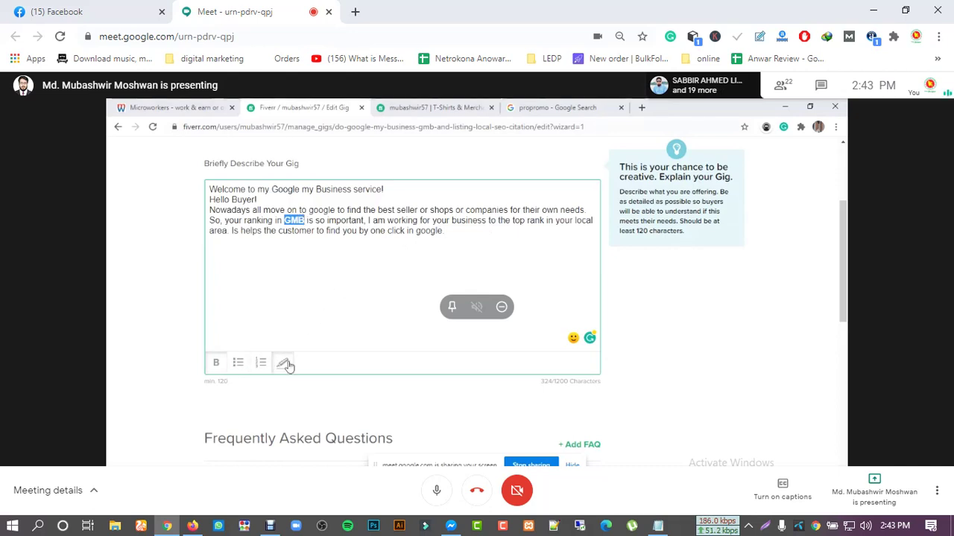
left_click(356, 237)
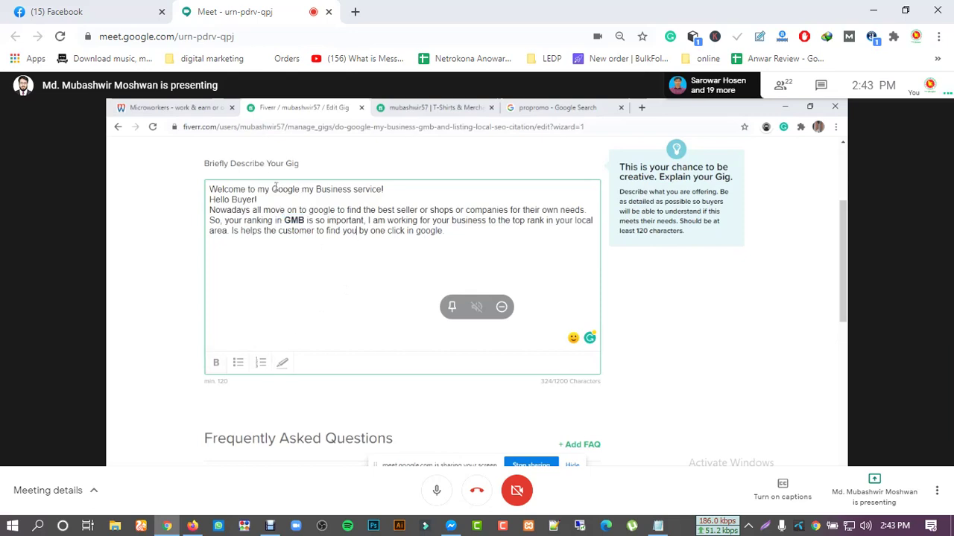
Step: Make "Google my Business" bold in the description's welcome line
left_click_drag(271, 189, 350, 190)
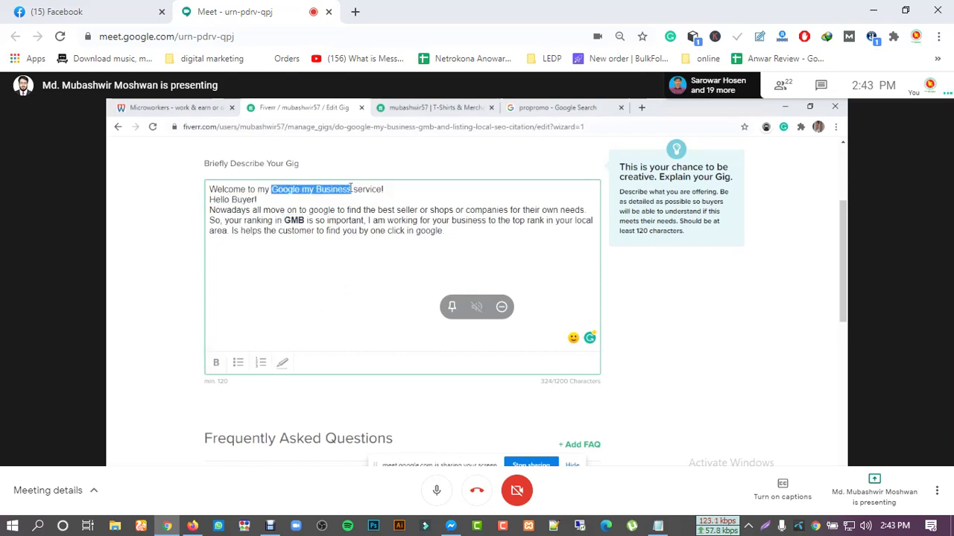
key("ctrl+b")
left_click(395, 258)
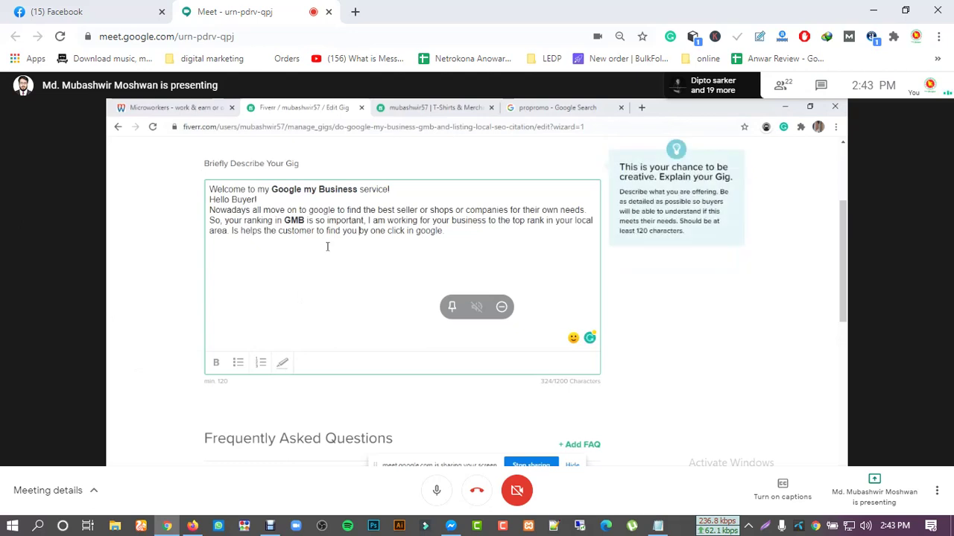
Step: Apply highlighting to "Google my Business" in the description's welcome line
scroll(324, 246, "up", 1)
scroll(259, 253, "down", 1)
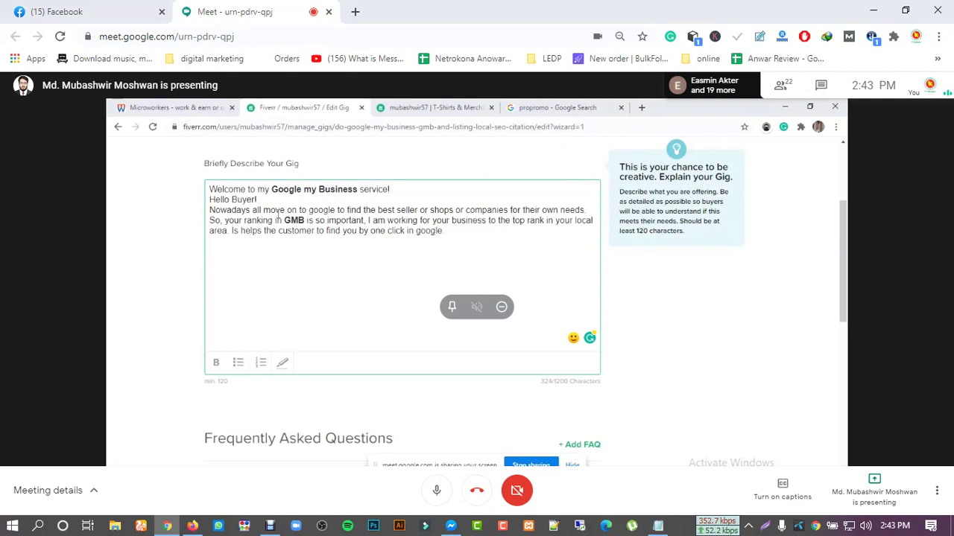
left_click_drag(271, 189, 358, 191)
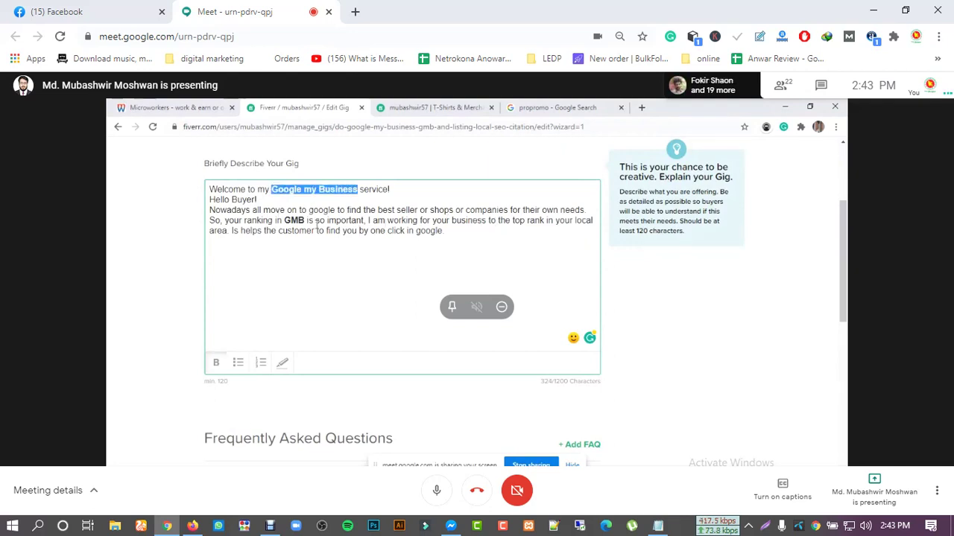
left_click(283, 365)
left_click(317, 311)
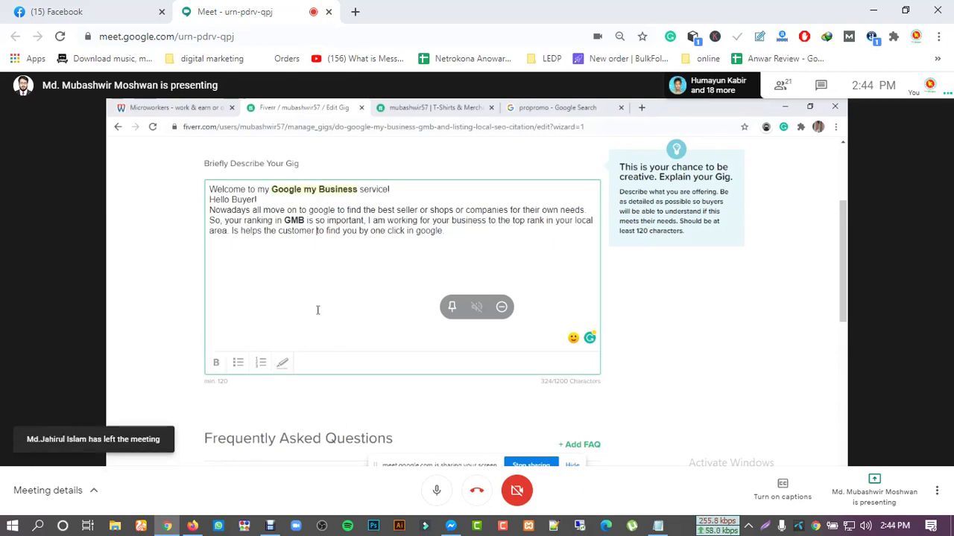
Step: Highlight "GMB" in the description's ranking sentence and add the word "citation" after "local"
double_click(286, 220)
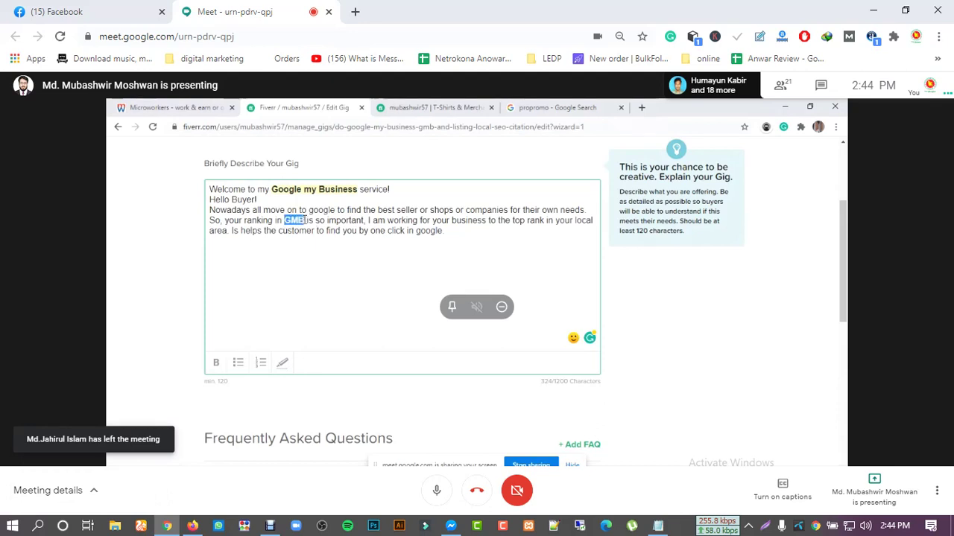
left_click(363, 301)
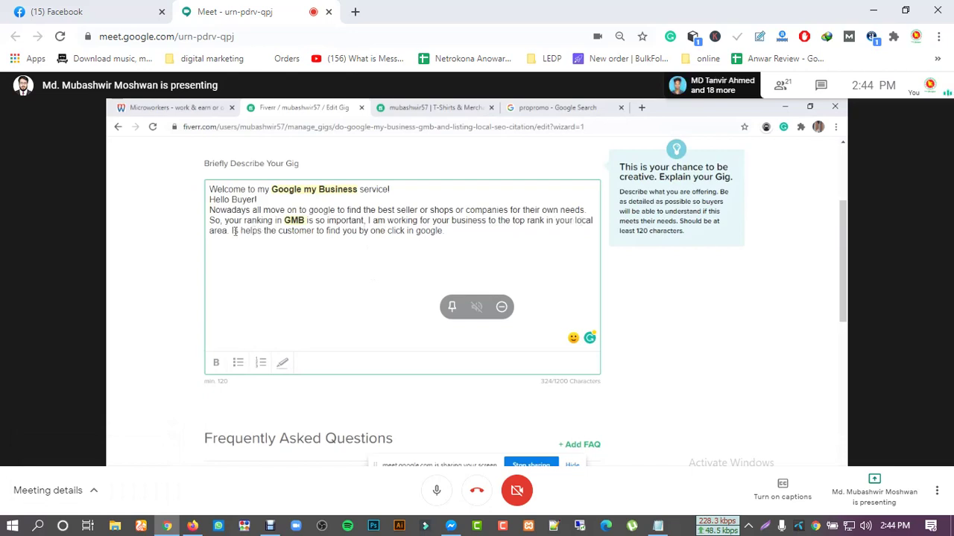
left_click(594, 221)
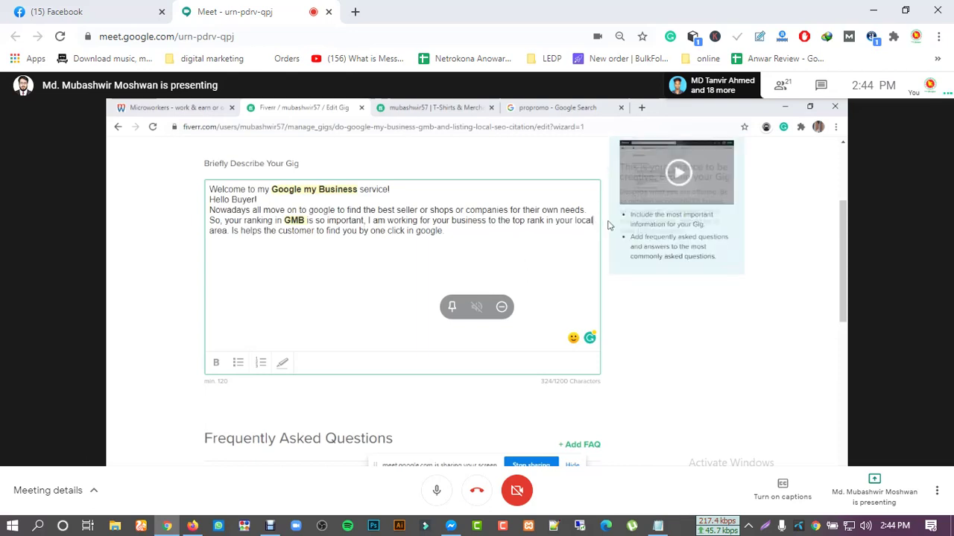
type("citation")
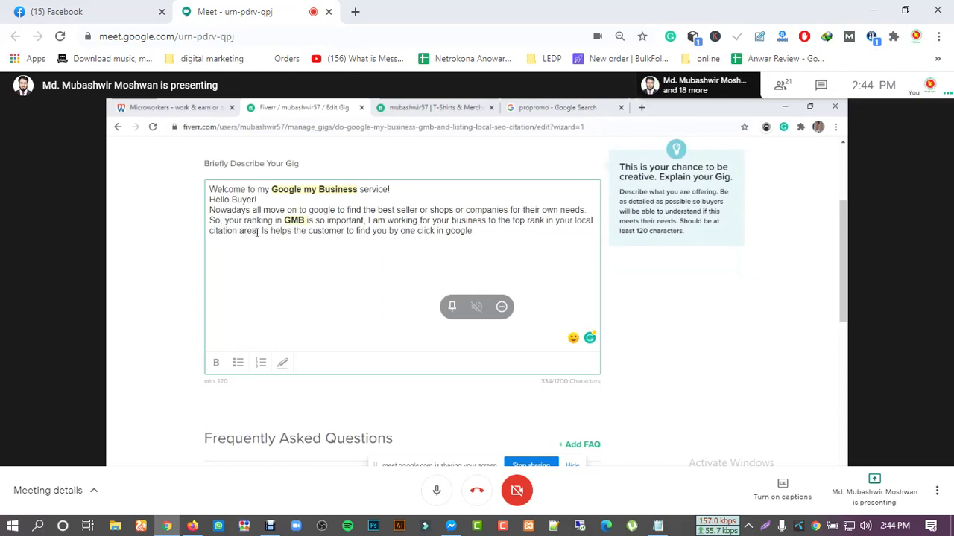
Step: Make "local citation" in the ranking sentence bold and highlighted
left_click_drag(237, 231, 577, 221)
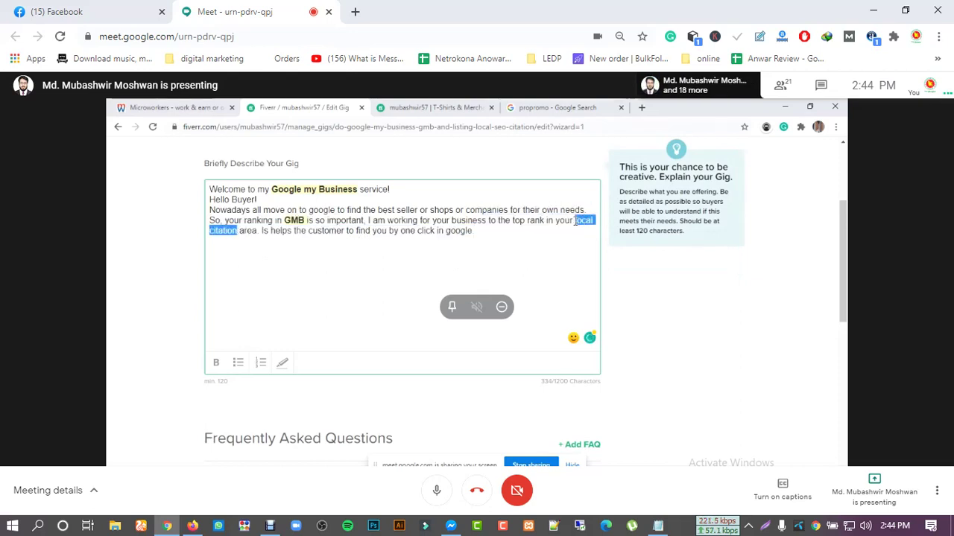
key("ctrl+b")
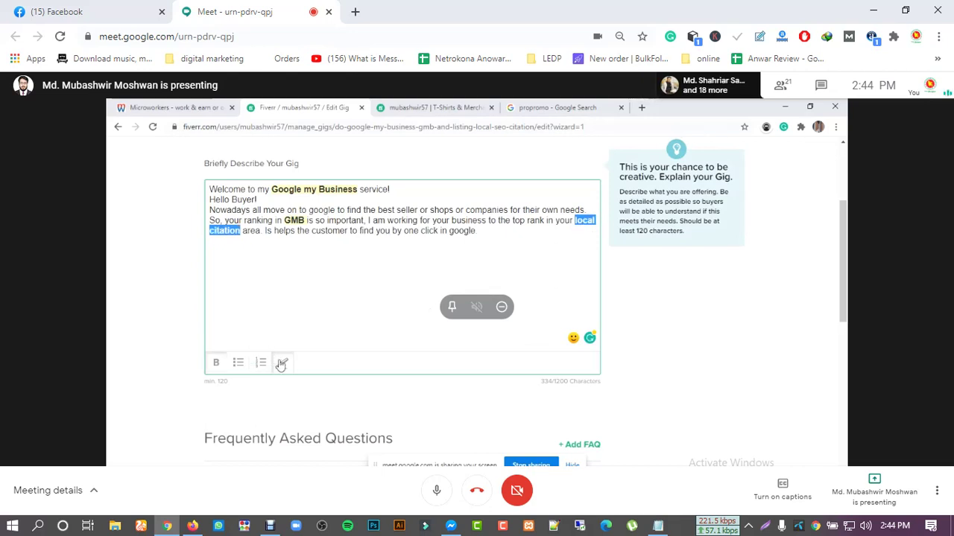
left_click(381, 231)
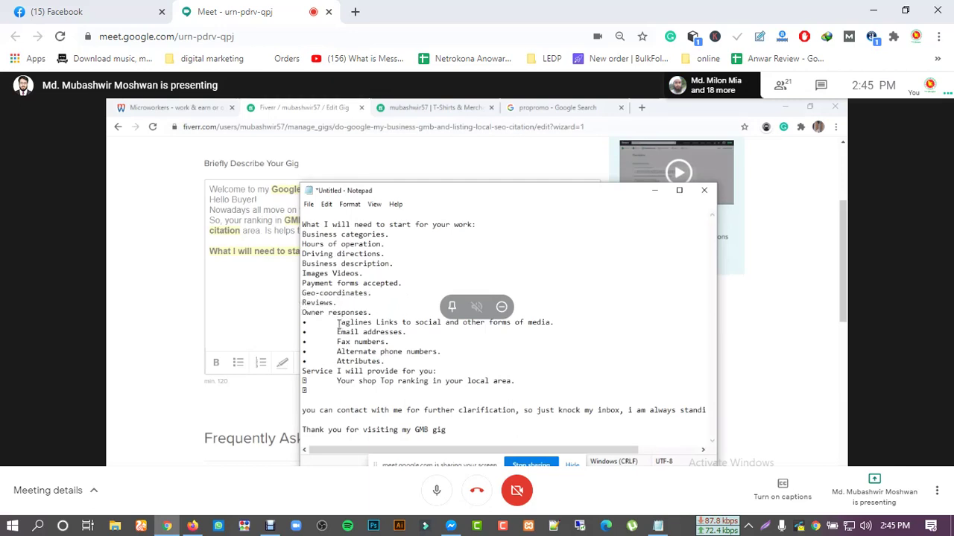
Step: In Notepad, remove the bullets and indents from the five list lines running from "Taglines Links" to "Attributes."
key("BackSpace")
key("BackSpace")
left_click(337, 332)
key("BackSpace")
key("BackSpace")
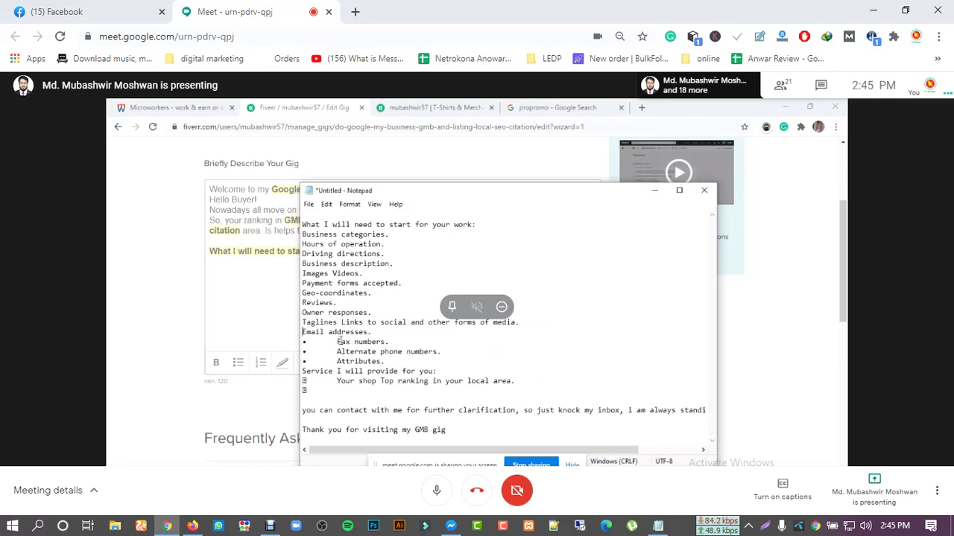
left_click(337, 342)
key("BackSpace")
key("BackSpace")
key("BackSpace")
key("BackSpace")
left_click(337, 361)
key("BackSpace")
key("BackSpace")
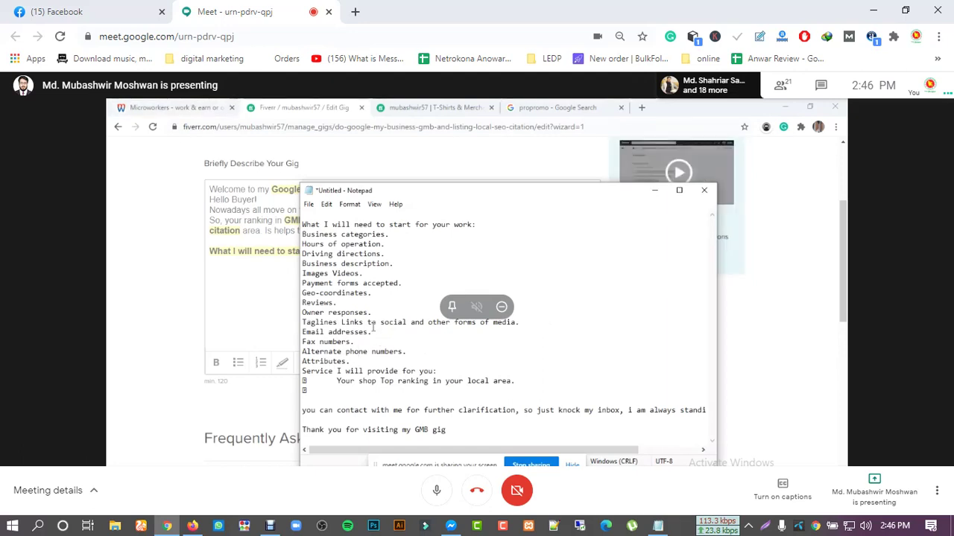
Step: Copy "Business categories." and "Hours of operation." from Notepad into the gig description beneath the "What I will need" heading, followed by a new line
left_click(356, 351)
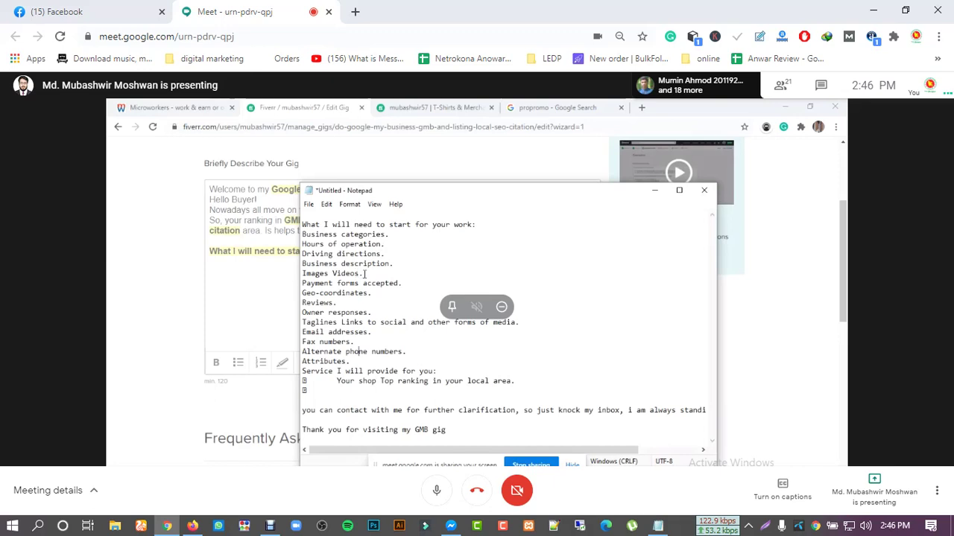
left_click_drag(363, 274, 306, 263)
left_click_drag(385, 244, 299, 231)
key("ctrl+c")
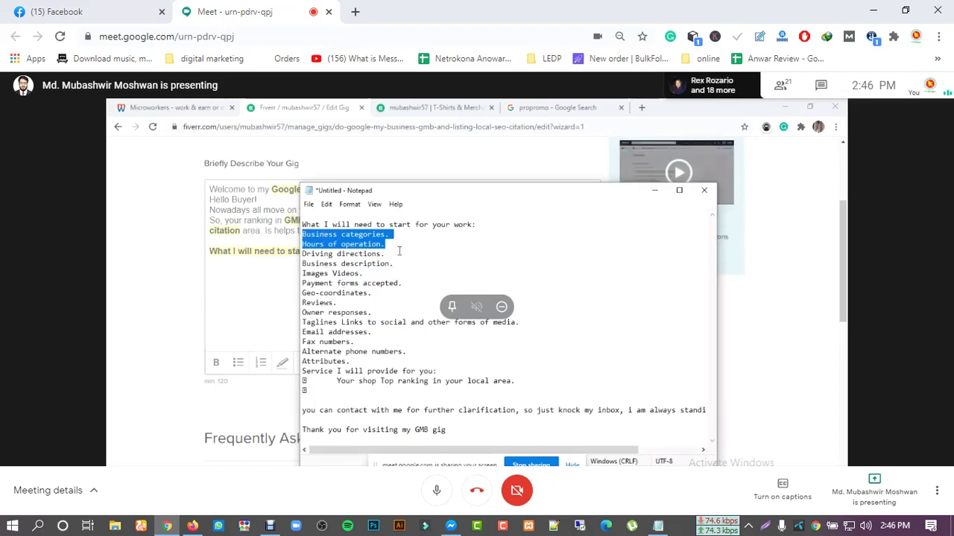
left_click(230, 268)
key("ctrl+v")
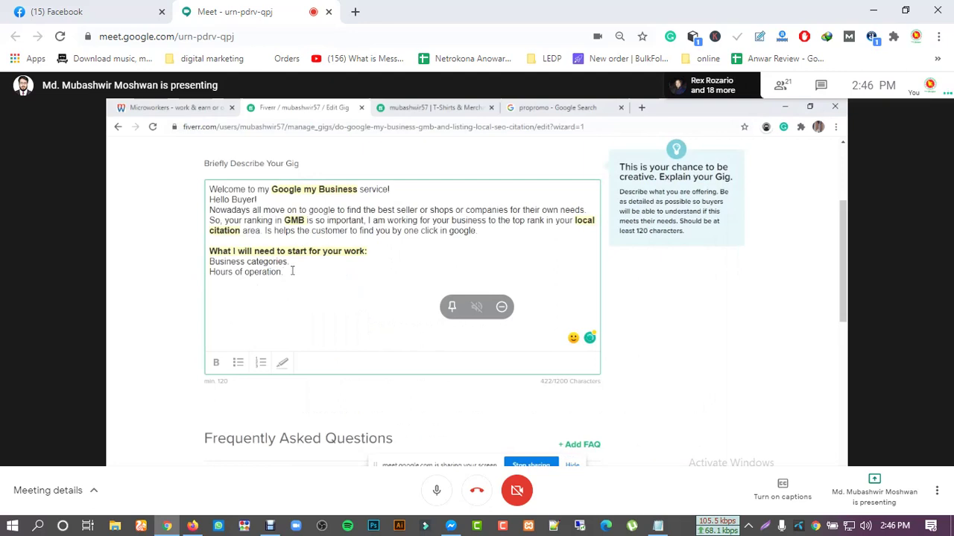
key("Return")
key("Return")
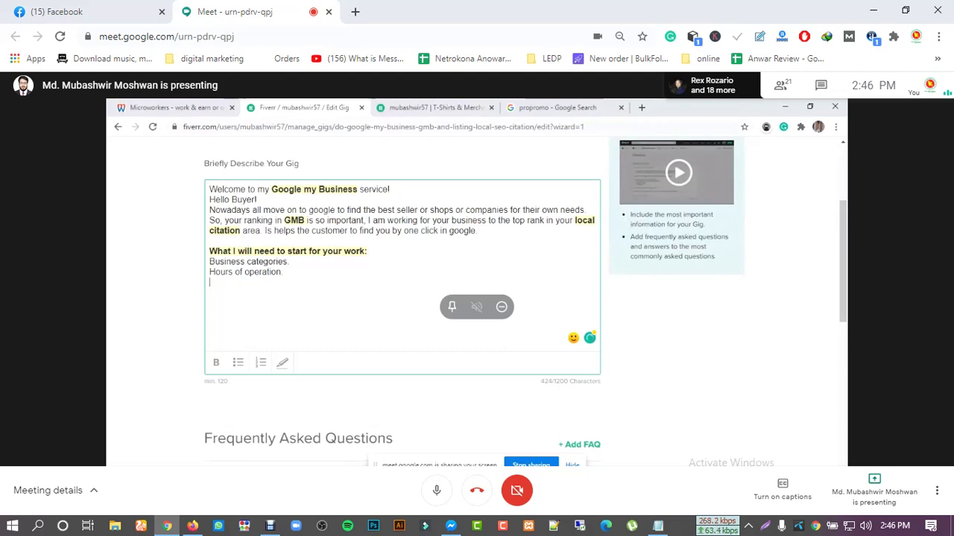
Step: Copy "Business description." and "Images Videos." from Notepad into the gig description below "Hours of operation."
key("alt+Tab")
left_click_drag(375, 273, 297, 266)
key("ctrl+c")
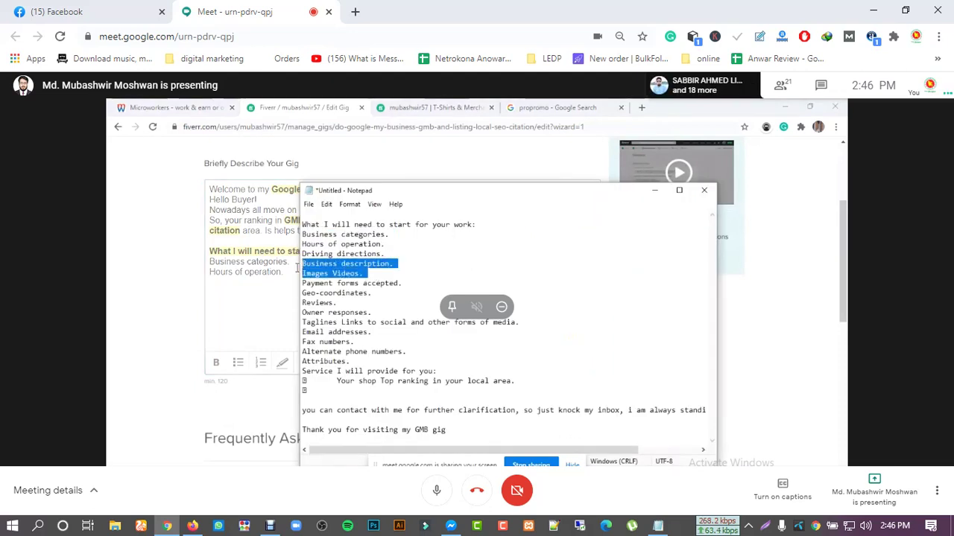
left_click(231, 303)
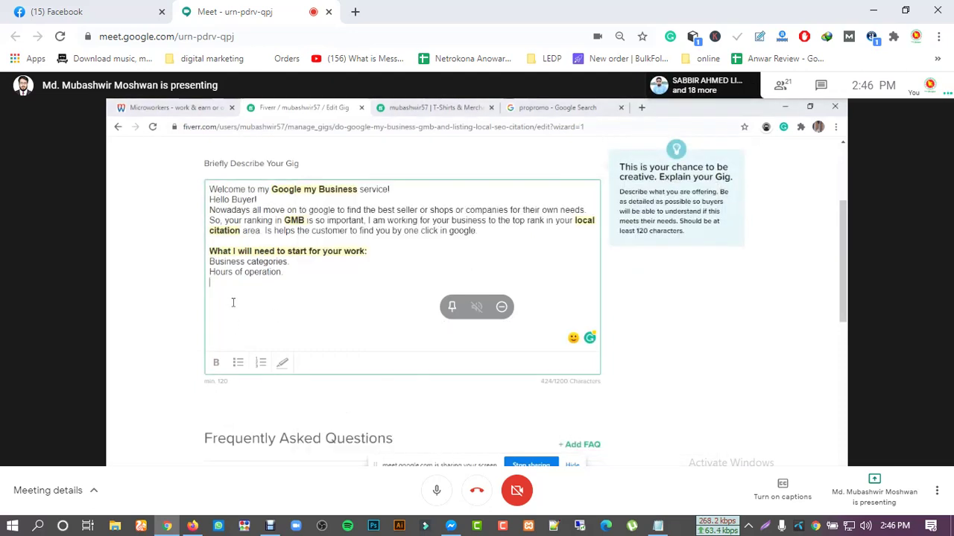
key("ctrl+v")
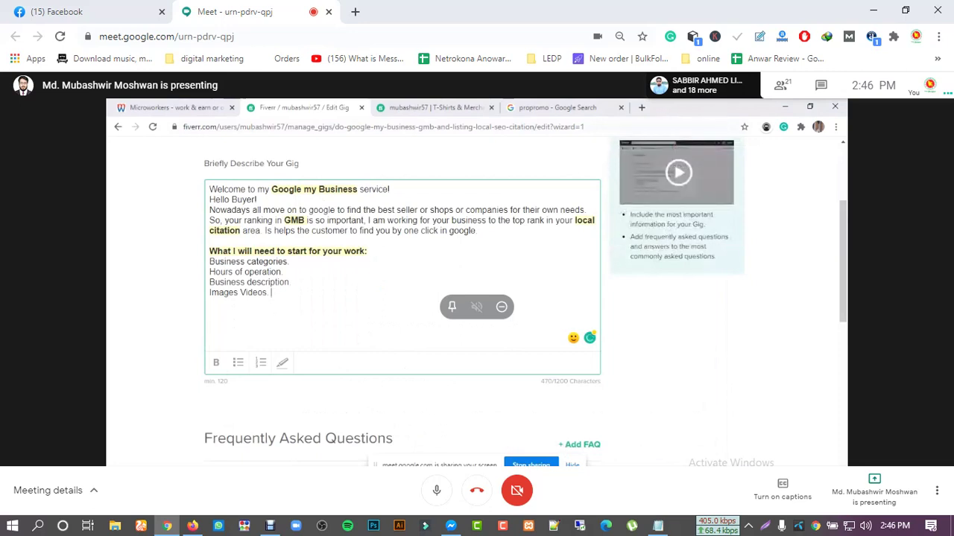
Step: Copy "Email addresses." from Notepad into the gig description as a line below "Images Videos."
key("alt+Tab")
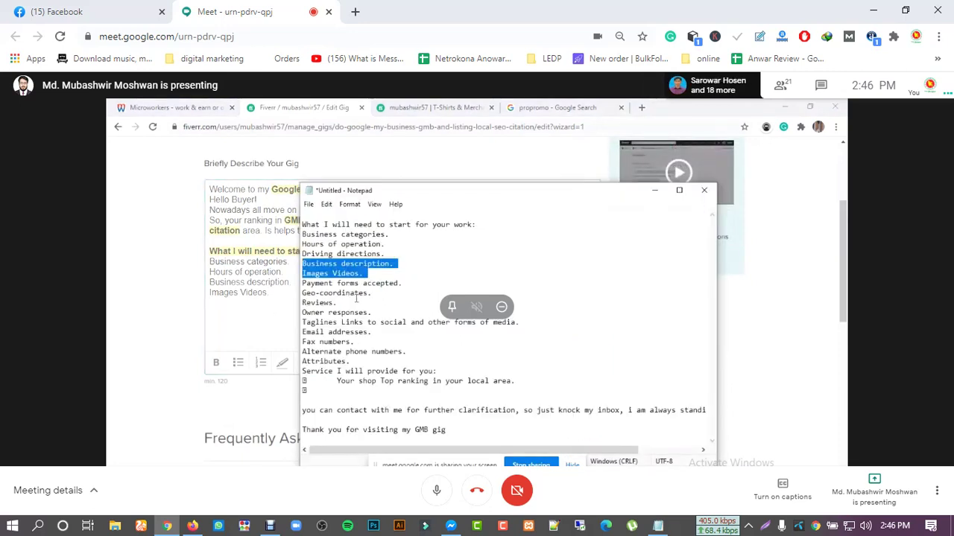
left_click_drag(380, 333, 289, 328)
key("ctrl+c")
left_click(223, 304)
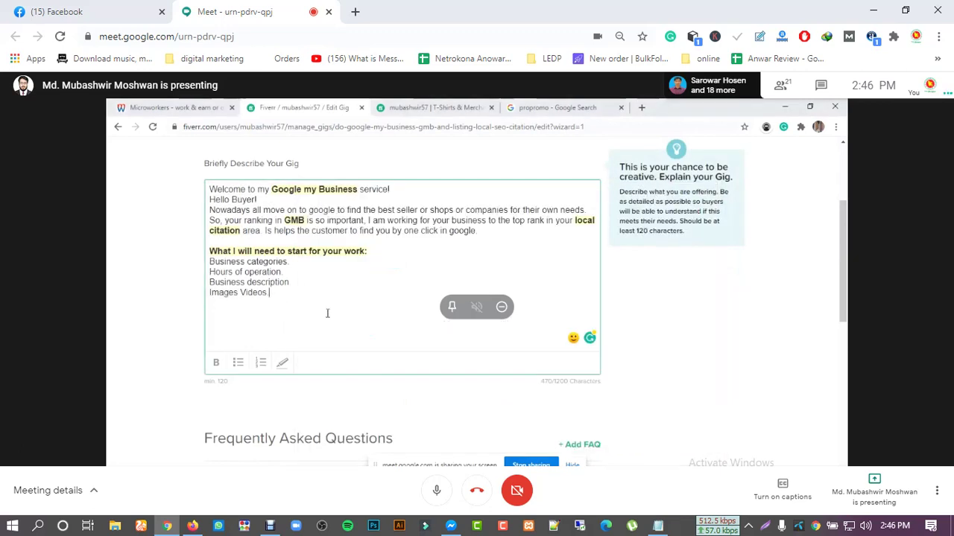
key("ctrl+v")
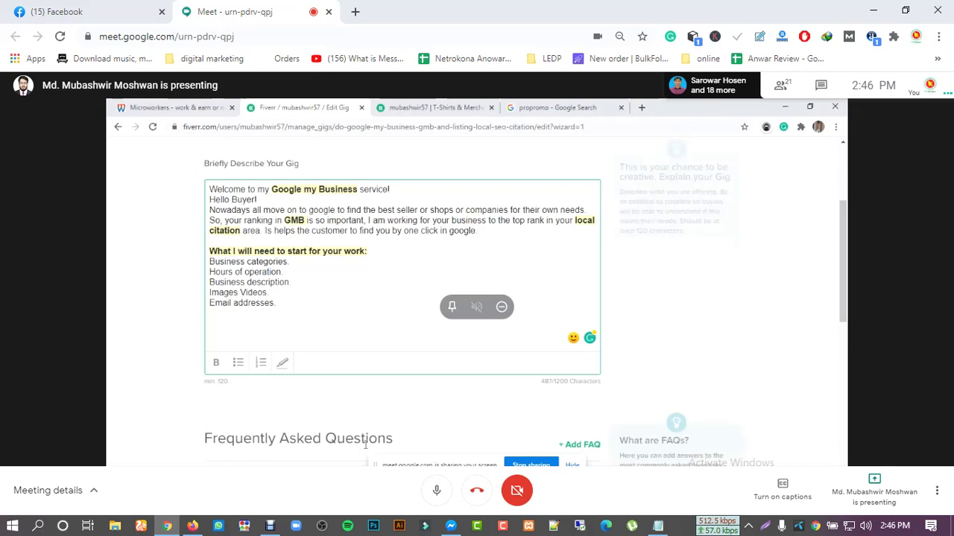
Step: Copy "Alternate phone numbers." from Notepad onto a new line below "Email addresses." in the gig description
key("alt+Tab")
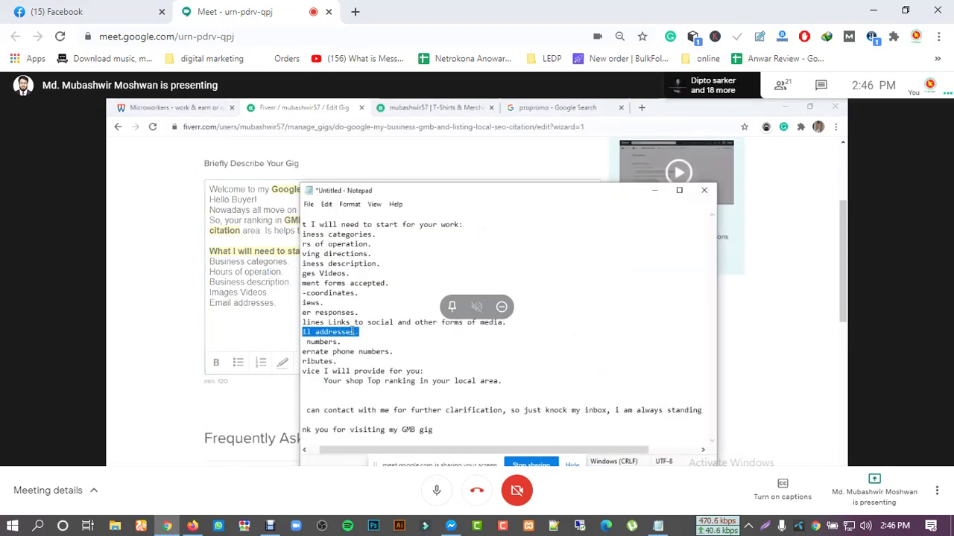
left_click_drag(406, 357, 304, 351)
key("ctrl+c")
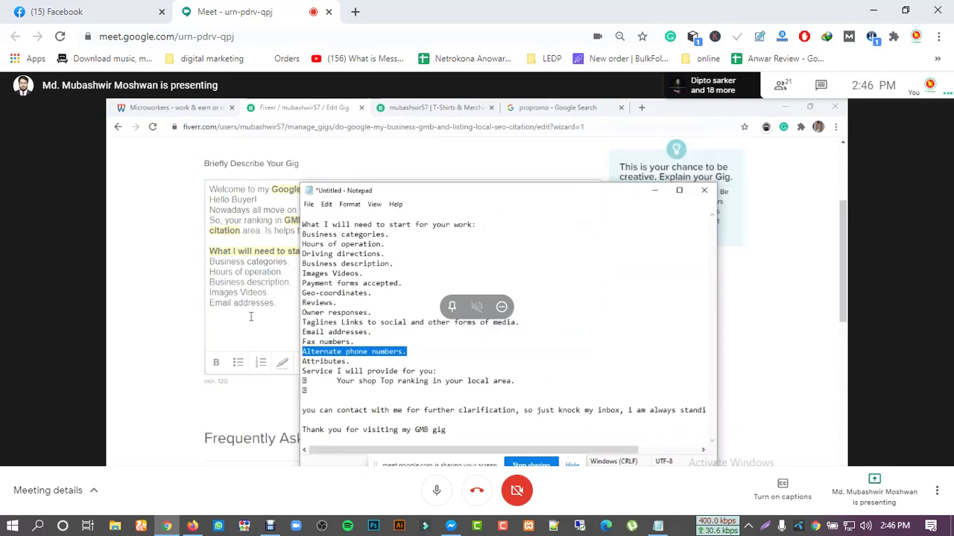
left_click(218, 315)
left_click(281, 304)
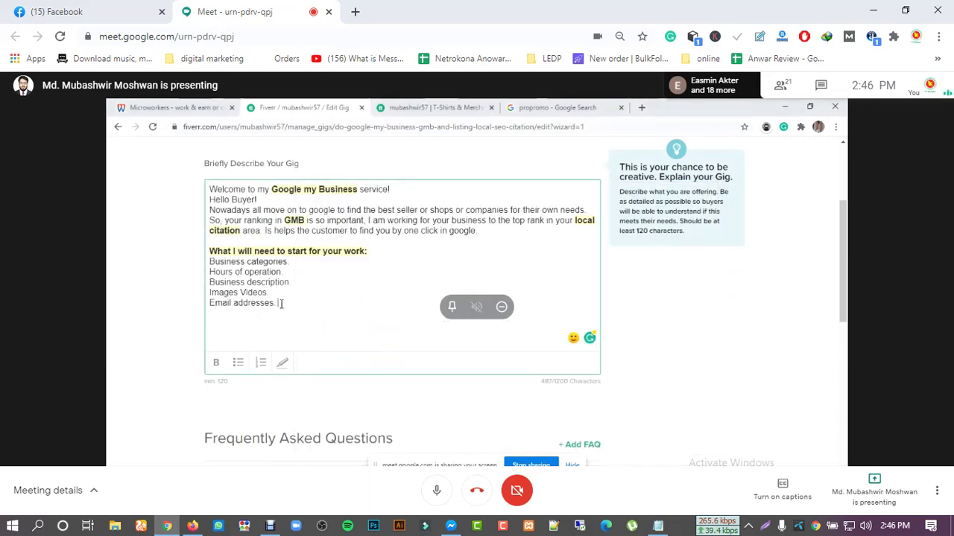
key("Return")
key("ctrl+v")
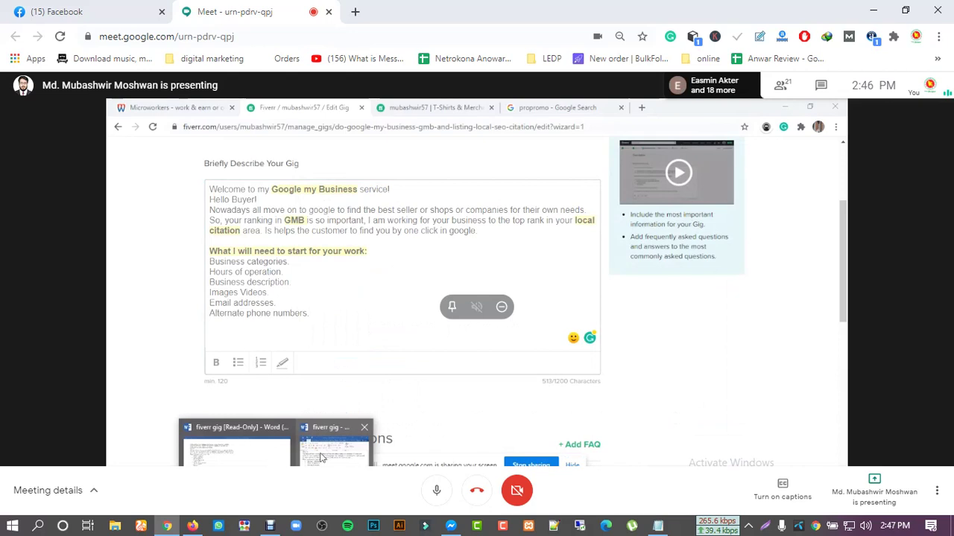
Step: Copy "Taglines Links to social and other forms of media." from the fiverr gig Word document to the end of the gig description
left_click(328, 440)
left_click(632, 350)
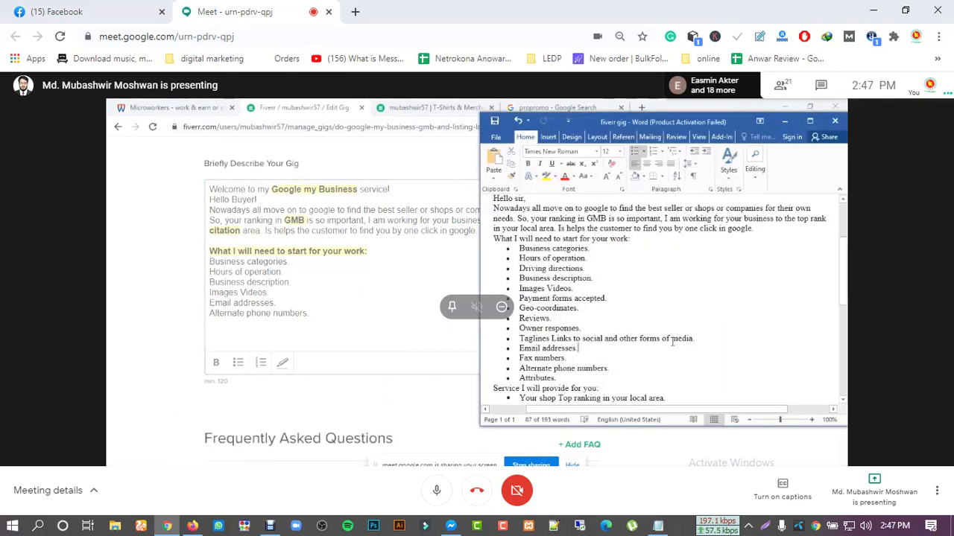
left_click_drag(694, 339, 517, 341)
key("ctrl+c")
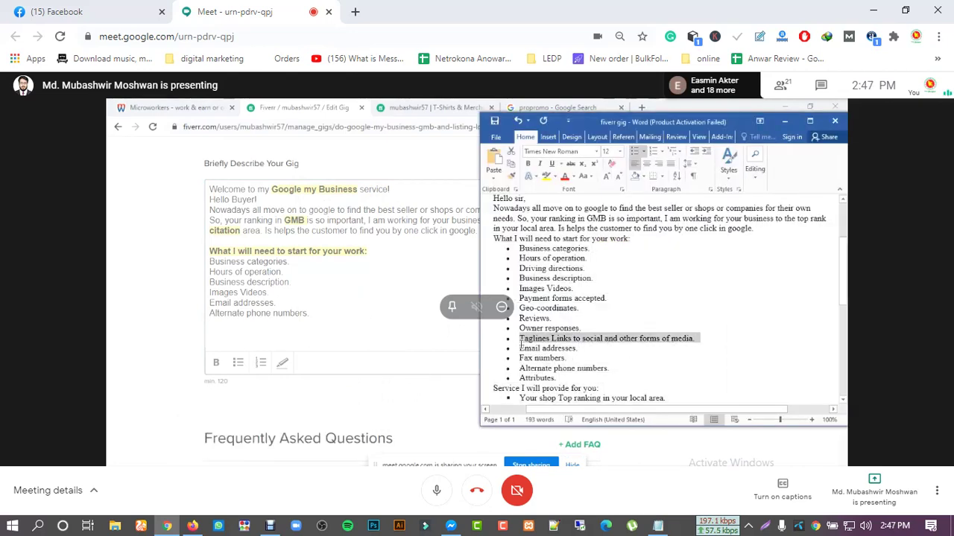
left_click(230, 332)
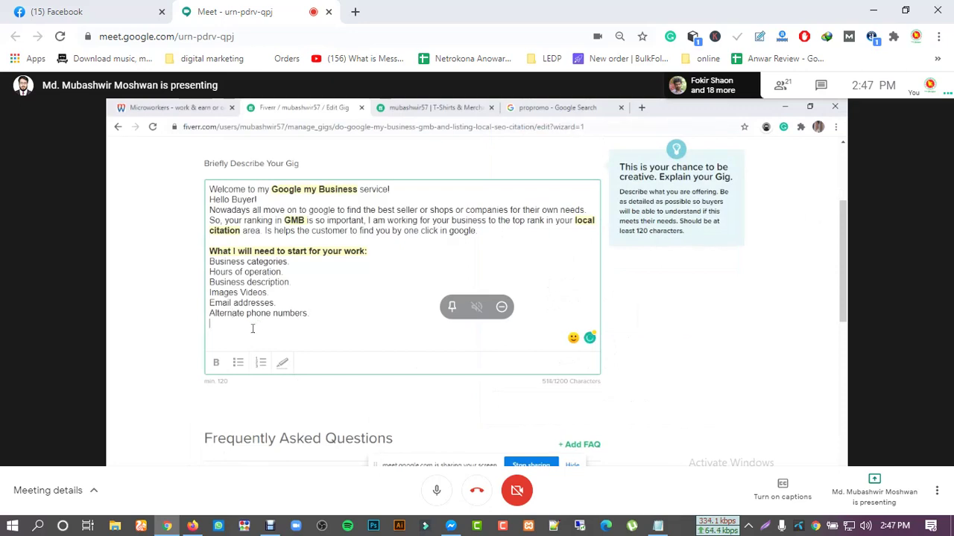
key("ctrl+v")
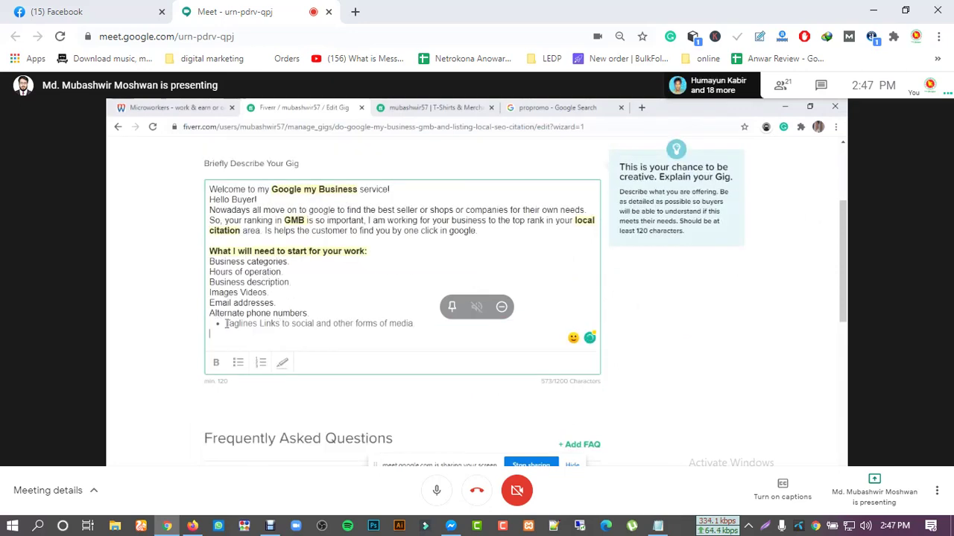
Step: Try to strip the bullet from the pasted Taglines line, and delete it along with the "Alternate phone numbers" text
key("BackSpace")
key("BackSpace")
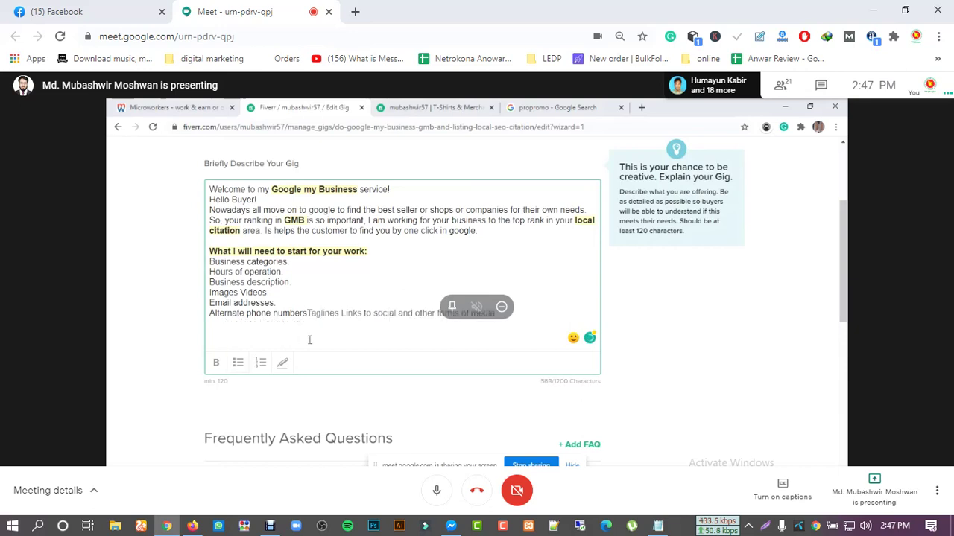
type(".")
key("Return")
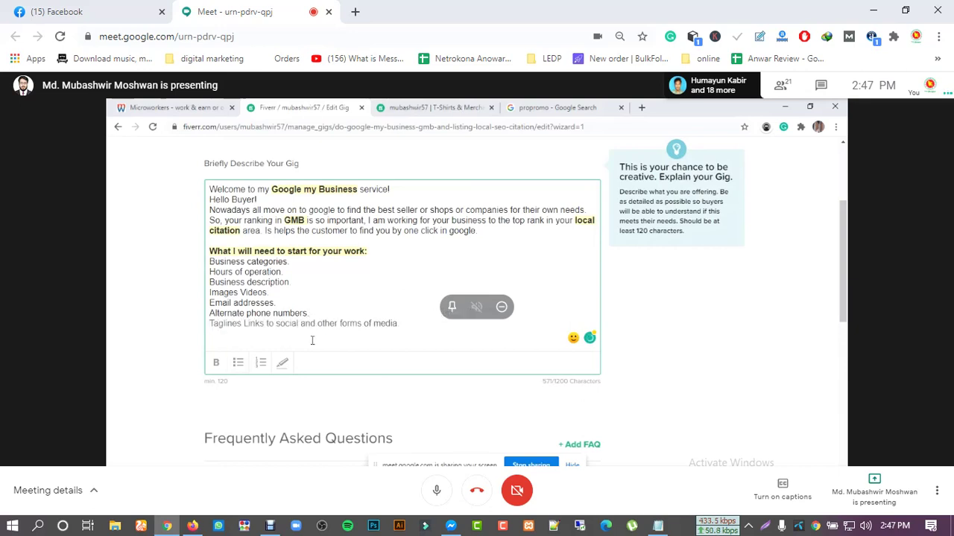
key("BackSpace")
key("BackSpace")
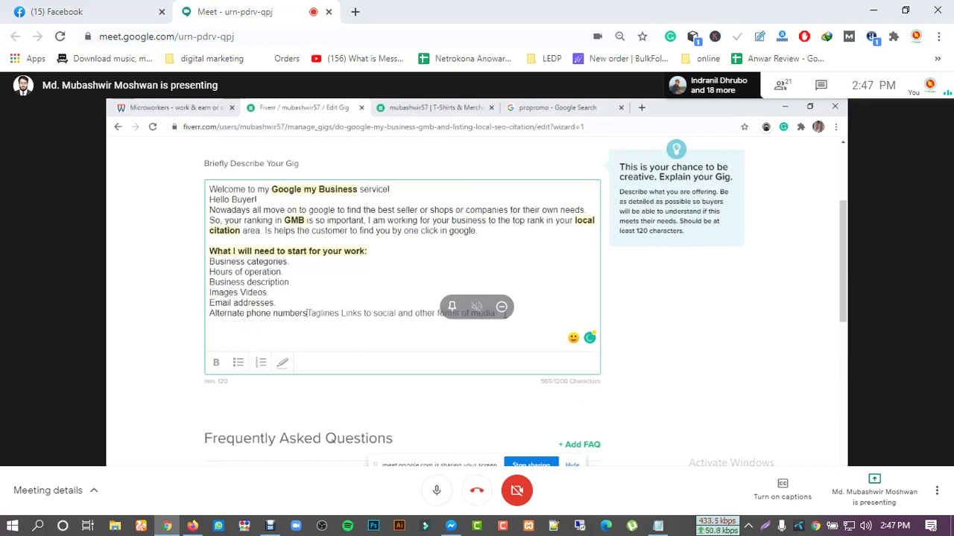
triple_click(264, 315)
key("BackSpace")
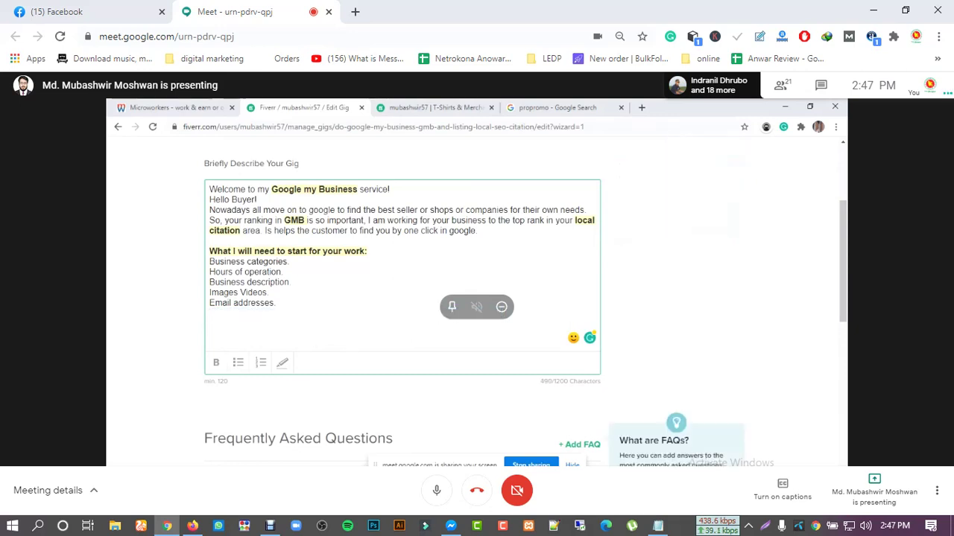
Step: Clear the stray characters after "Email addresses.", add the line "Alternate phone numbers." below it, and start a new line
key("alt+Tab")
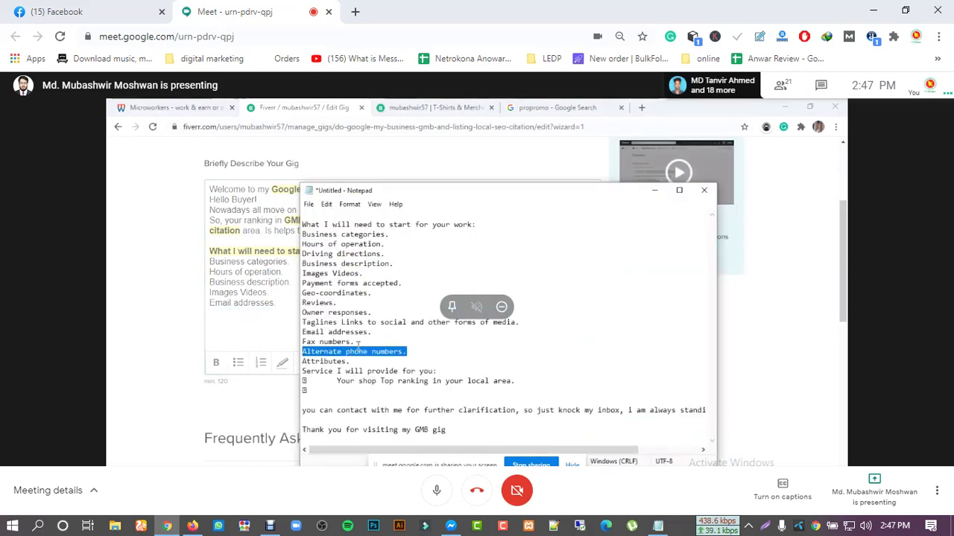
left_click_drag(412, 353, 405, 352)
left_click(213, 318)
left_click(302, 305)
key("Delete")
key("Delete")
key("Delete")
key("Delete")
key("Delete")
key("Delete")
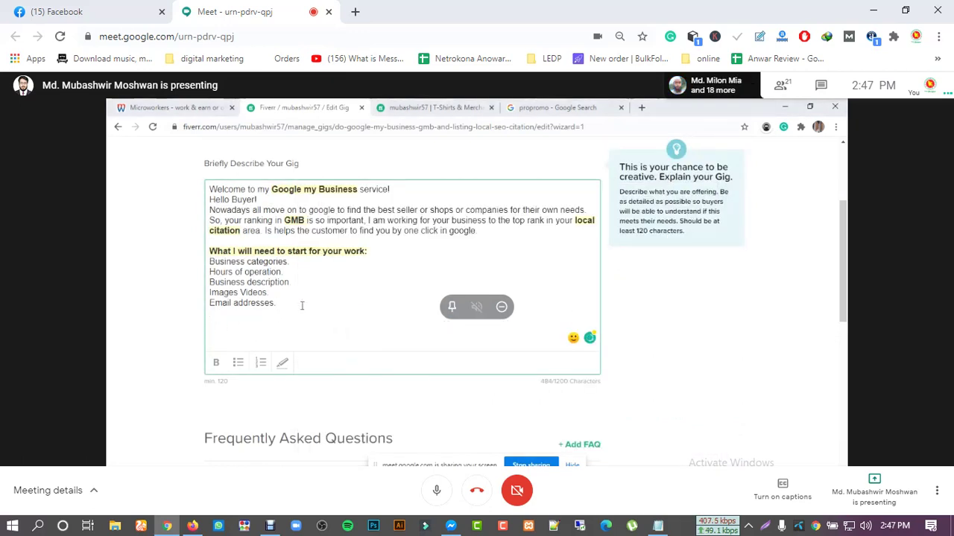
type("Alternate phone numbers.")
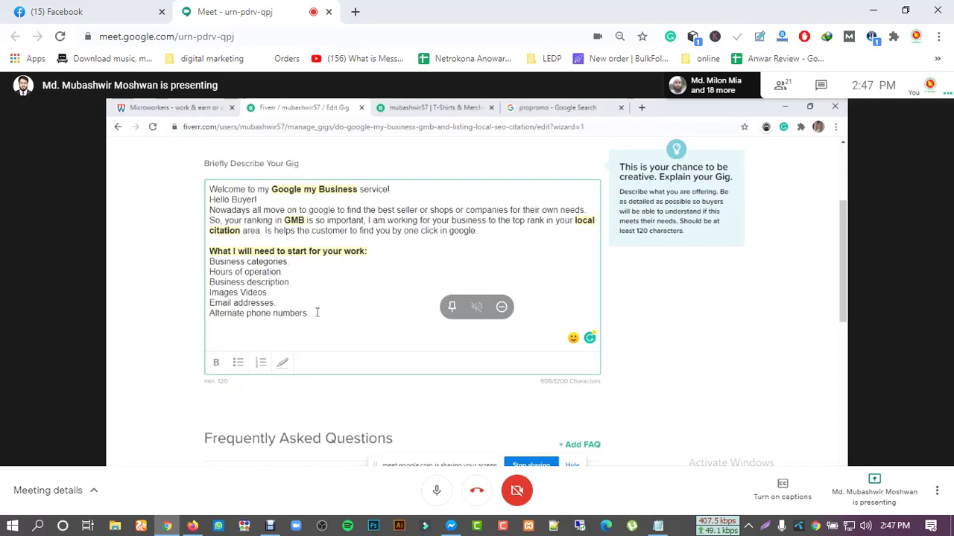
key("Return")
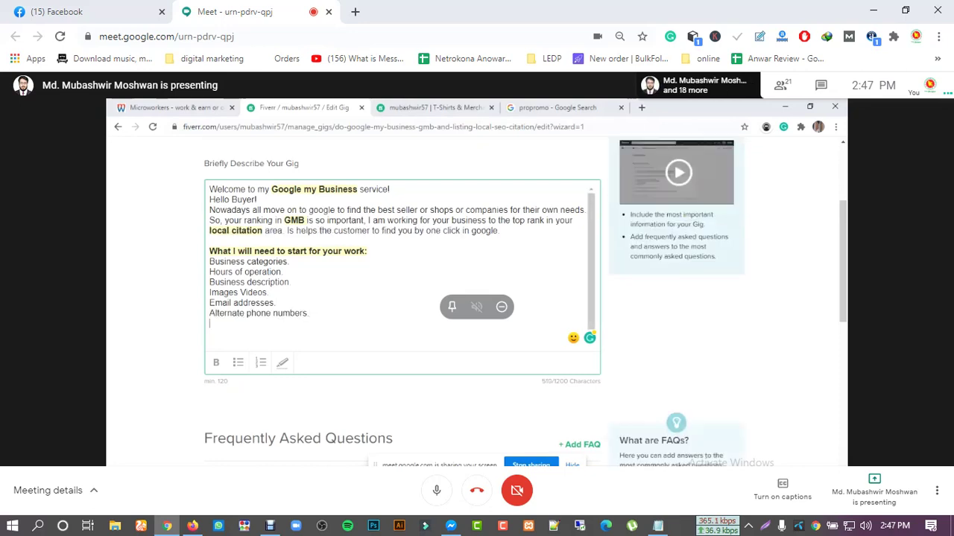
Step: Copy "Taglines Links to social and other forms of media." from the source notes onto the line below "Alternate phone numbers." in the gig description
key("alt+Tab")
left_click_drag(522, 322, 302, 323)
key("ctrl+c")
left_click(207, 341)
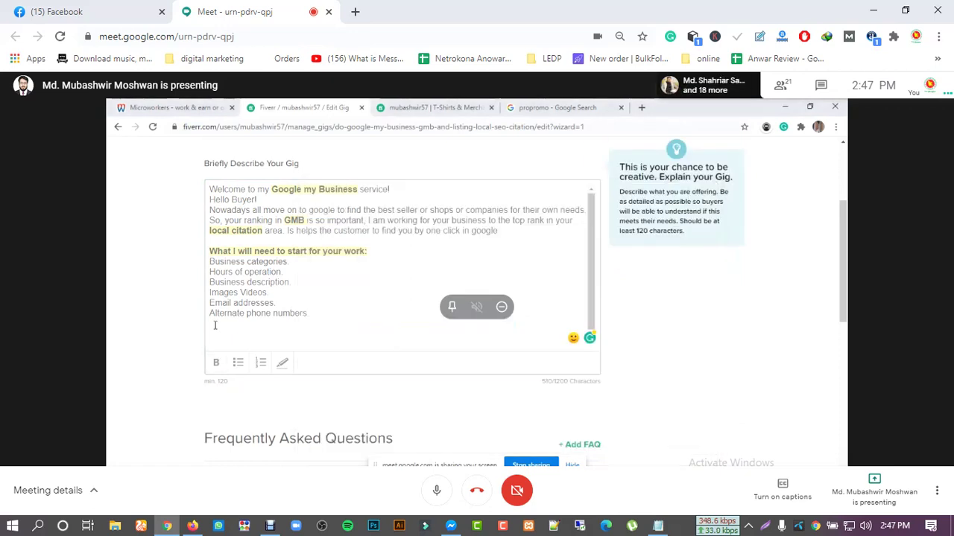
key("ctrl+v")
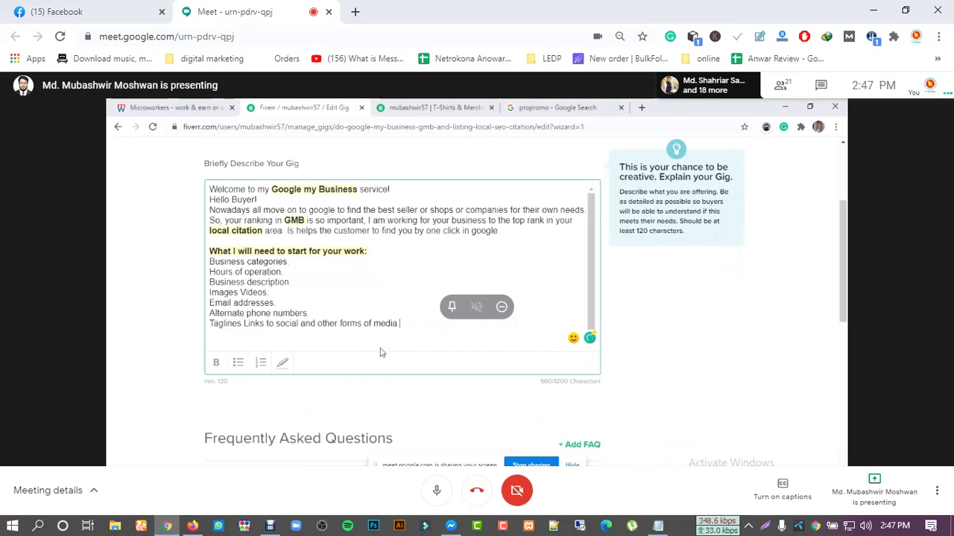
Step: Try bold and bullet formatting on the lines from "Business categories." to the Taglines line, and undo it
left_click_drag(400, 326, 208, 262)
key("ctrl+b")
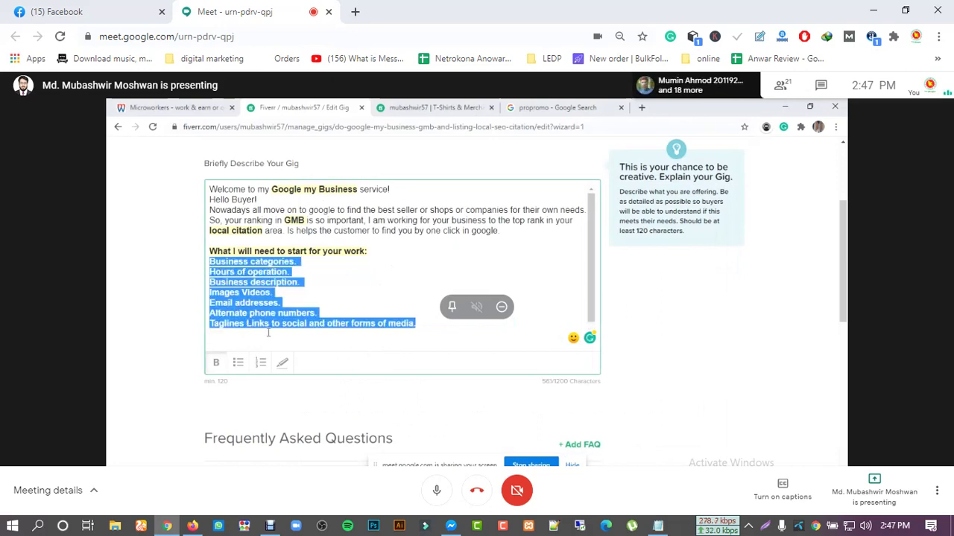
key("ctrl+b")
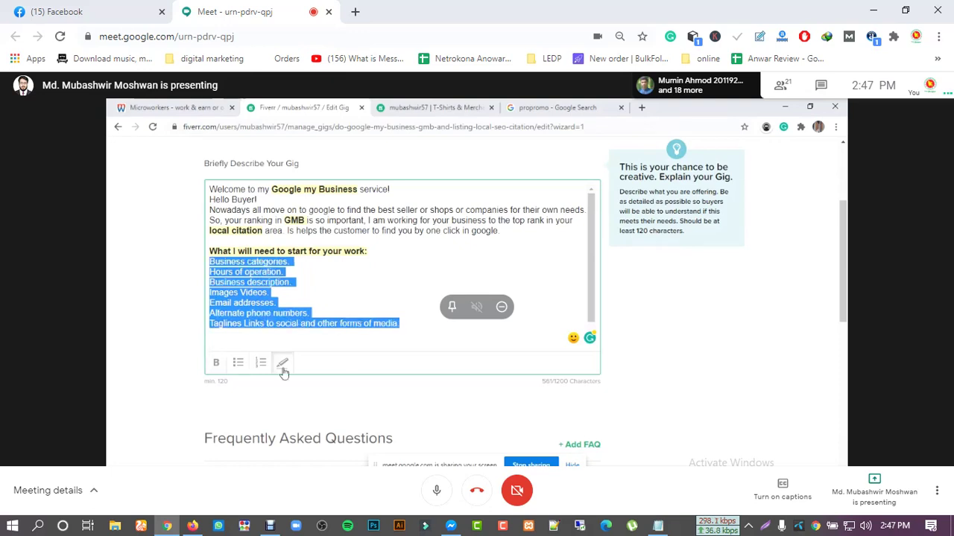
left_click(238, 364)
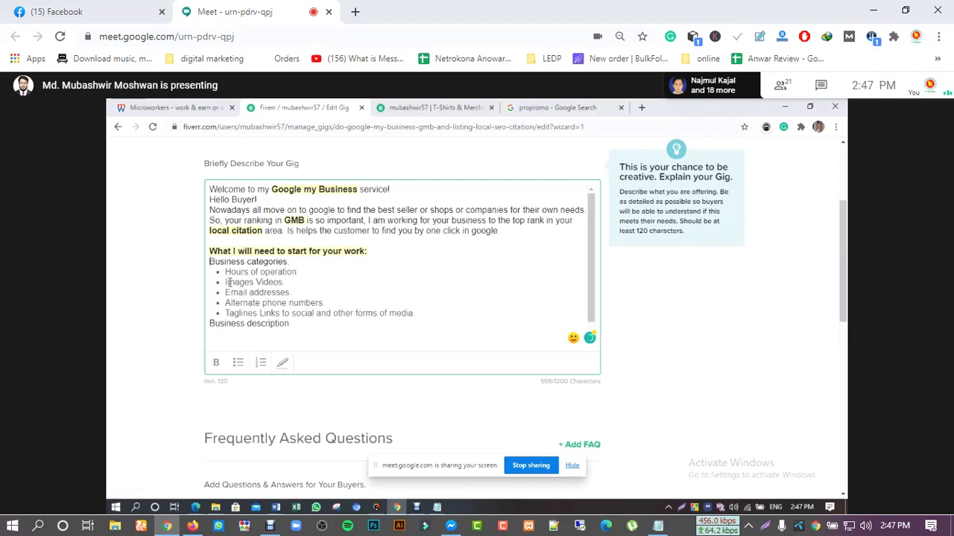
key("ctrl+z")
Step: Apply a bulleted list to the requirement lines under "What I will need to start for your work:"
left_click_drag(407, 325, 192, 266)
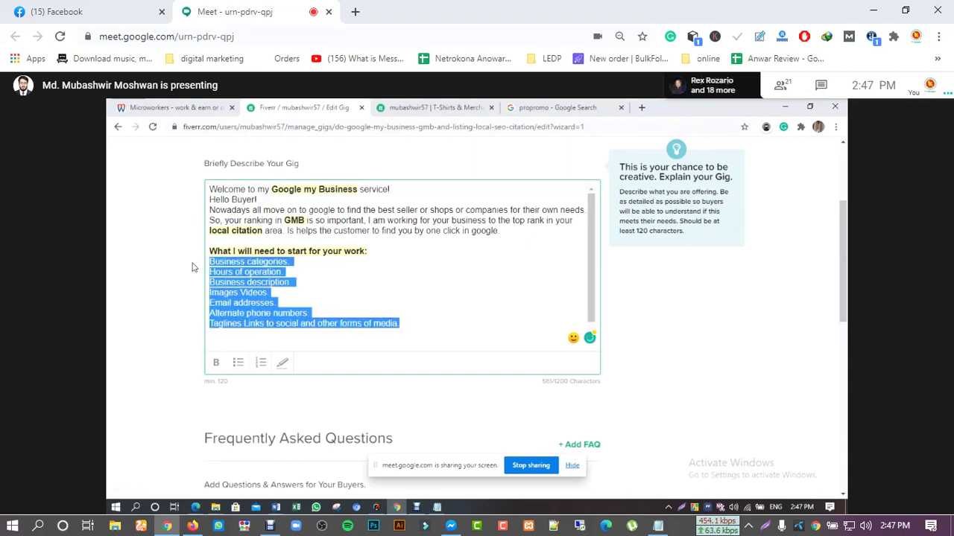
left_click(240, 363)
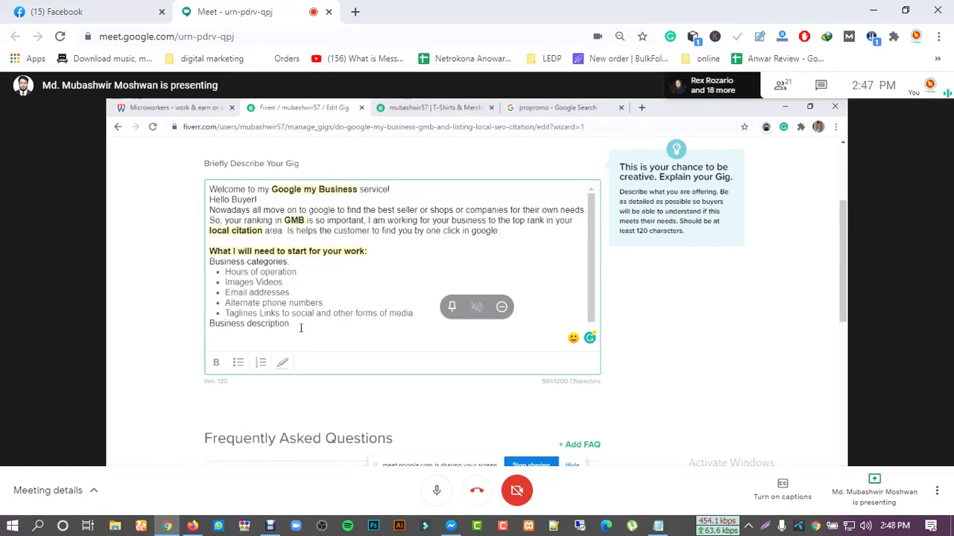
Step: Try reapplying the bulleted list to the requirements block including its heading, and undo it
left_click_drag(299, 325, 209, 252)
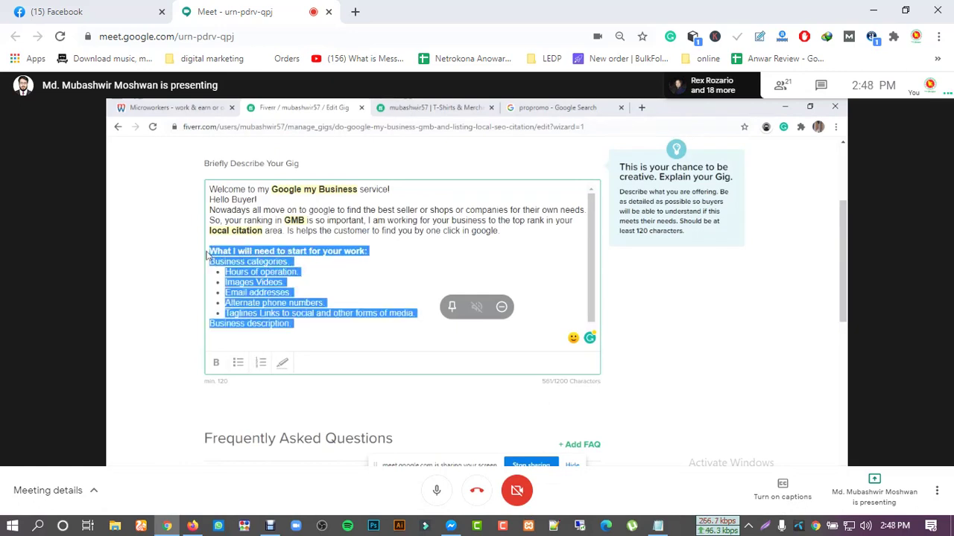
left_click(235, 369)
left_click(235, 369)
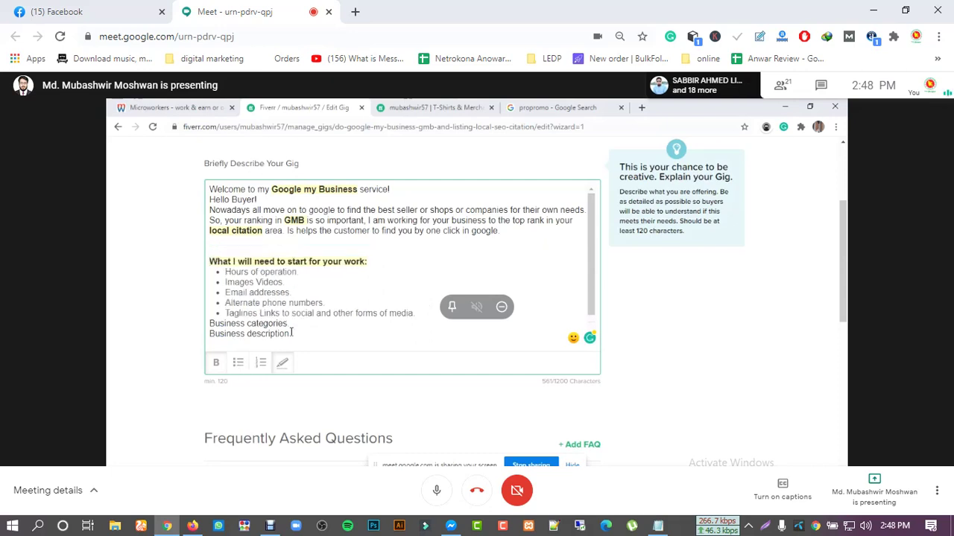
key("ctrl+z")
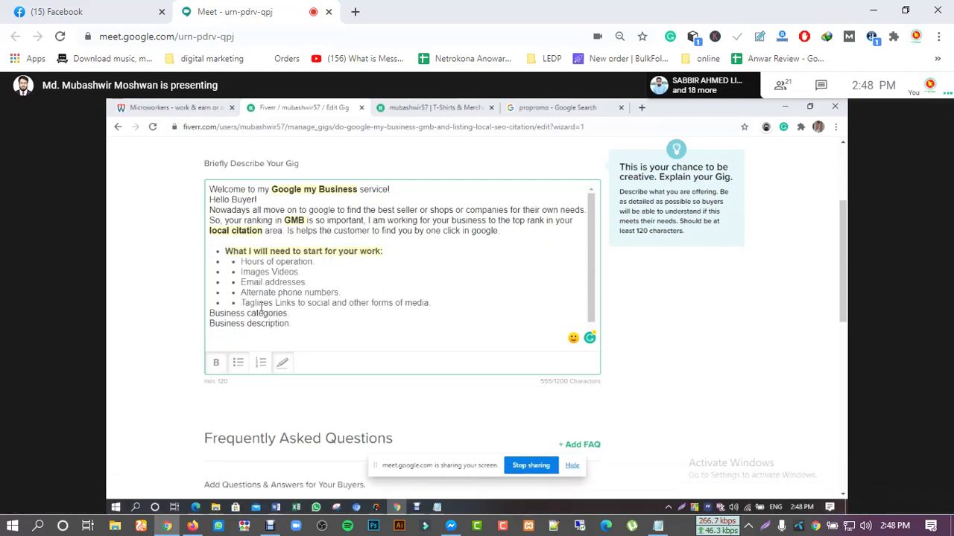
key("ctrl+z")
Step: Add bullets to the remaining unbulleted lines, "Business categories." and "Business description."
left_click_drag(290, 262, 211, 263)
left_click(238, 362)
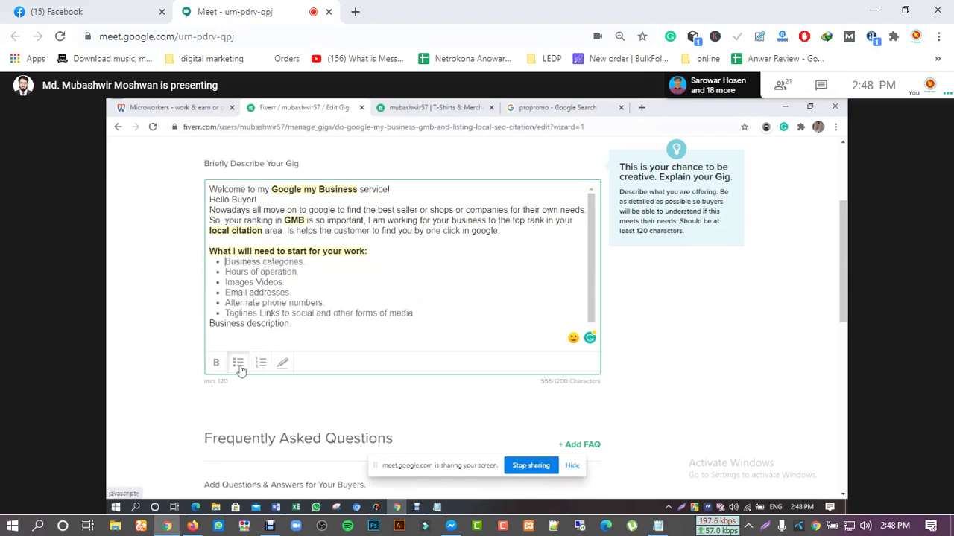
left_click_drag(295, 324, 209, 324)
left_click(238, 362)
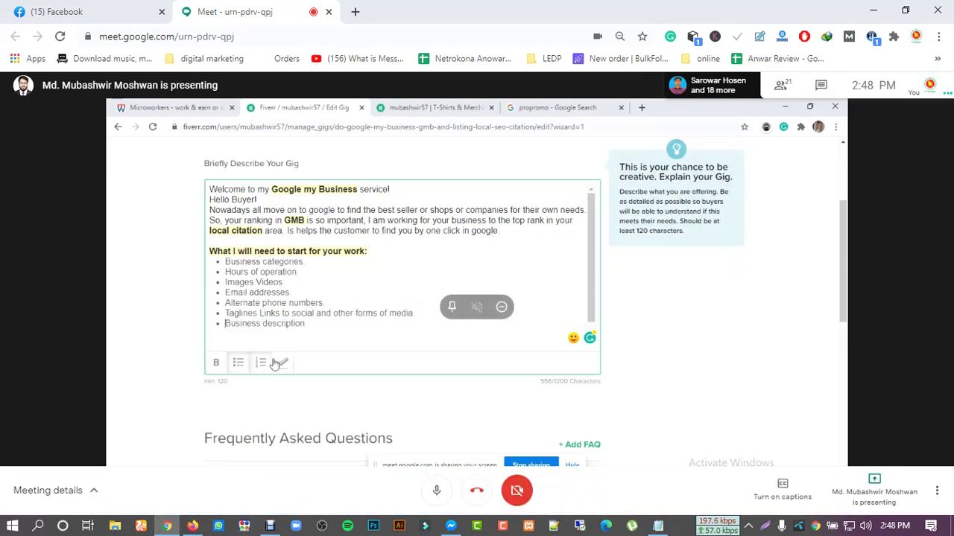
Step: End the bulleted list after "Business description." and add blank lines below it for the next section
left_click(306, 324)
key("Return")
key("Return")
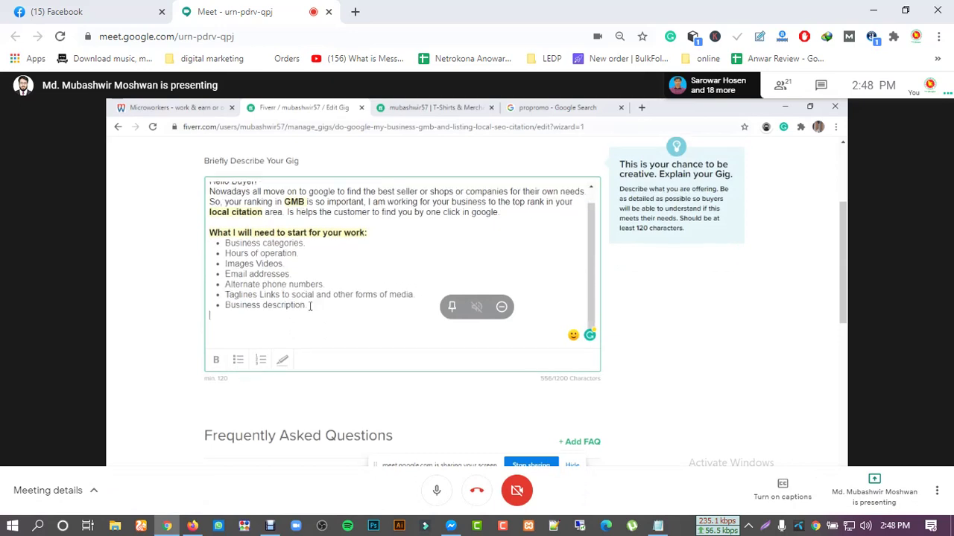
scroll(311, 310, "down", 1)
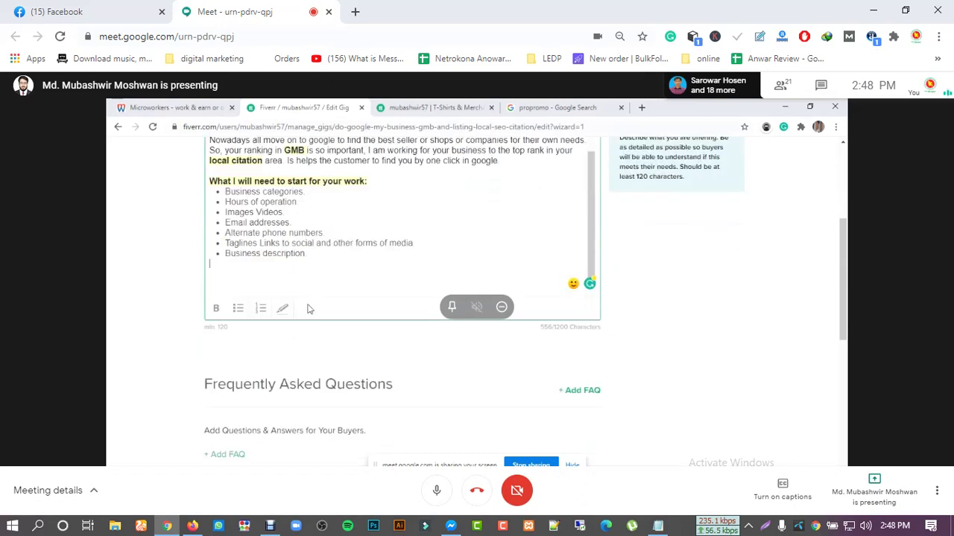
key("Return")
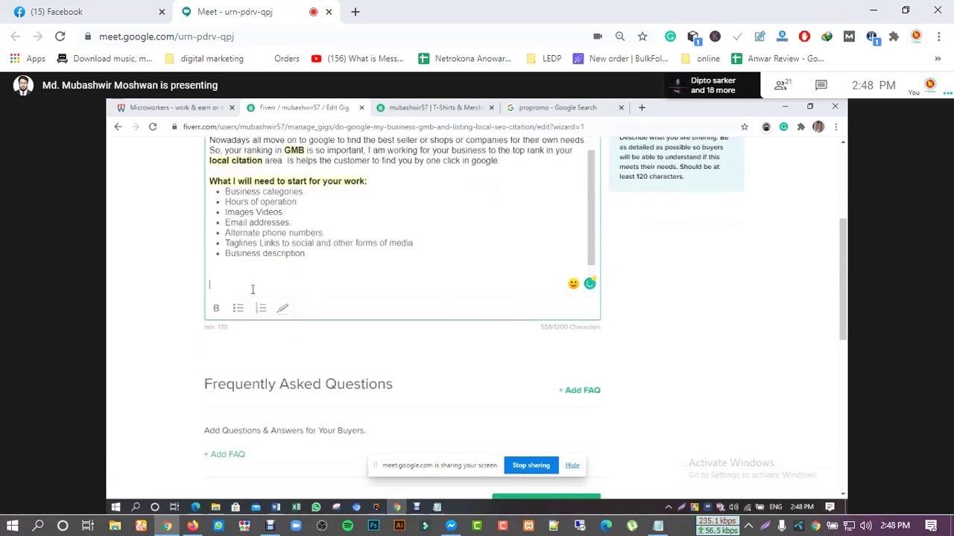
scroll(254, 287, "down", 1)
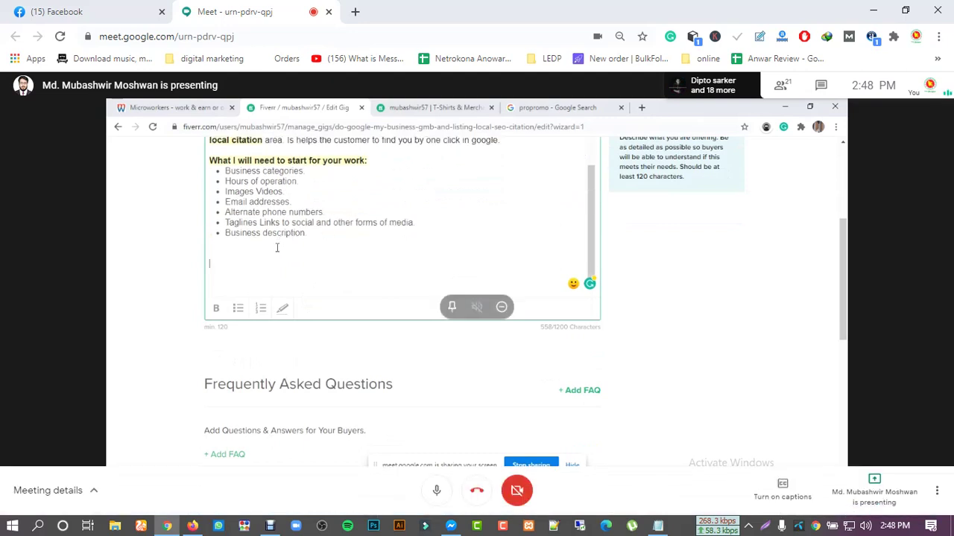
scroll(276, 248, "up", 1)
scroll(276, 247, "down", 1)
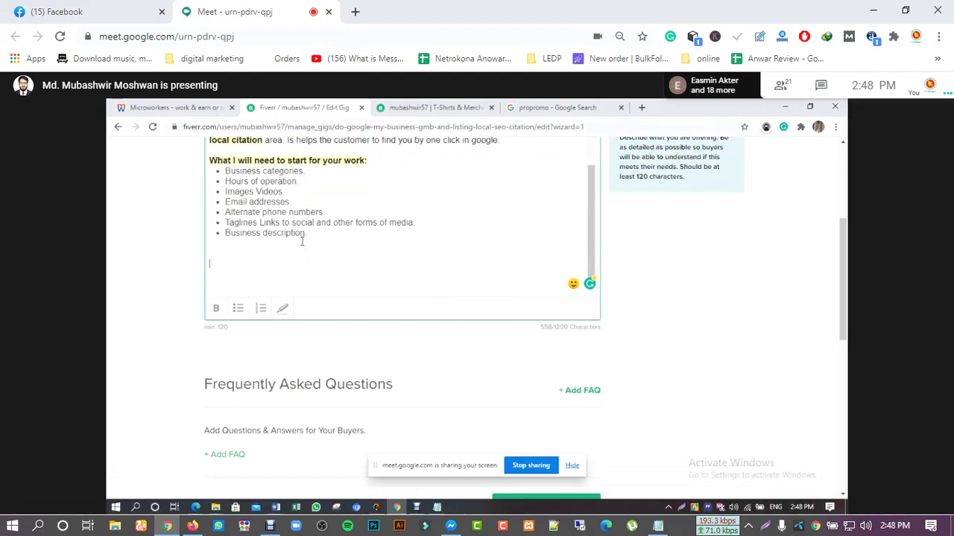
Step: Show the meeting's participant list and copy a screenshot of the whole meeting area
left_click(780, 85)
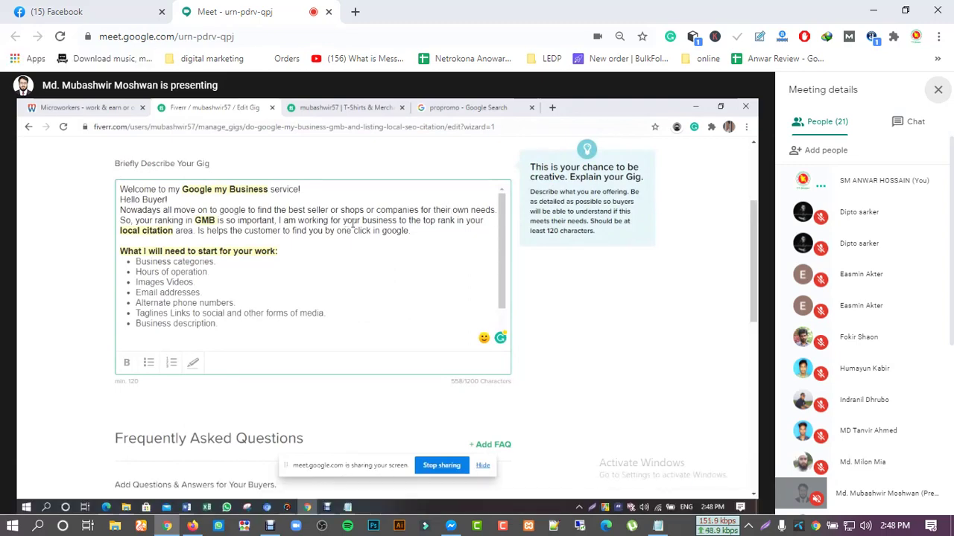
key("Print")
left_click_drag(1, 67, 953, 535)
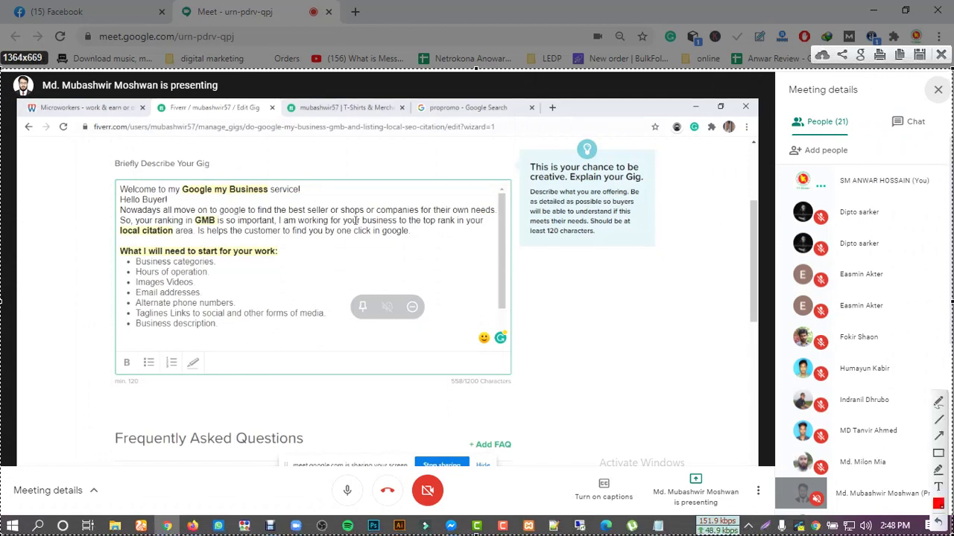
key("ctrl+c")
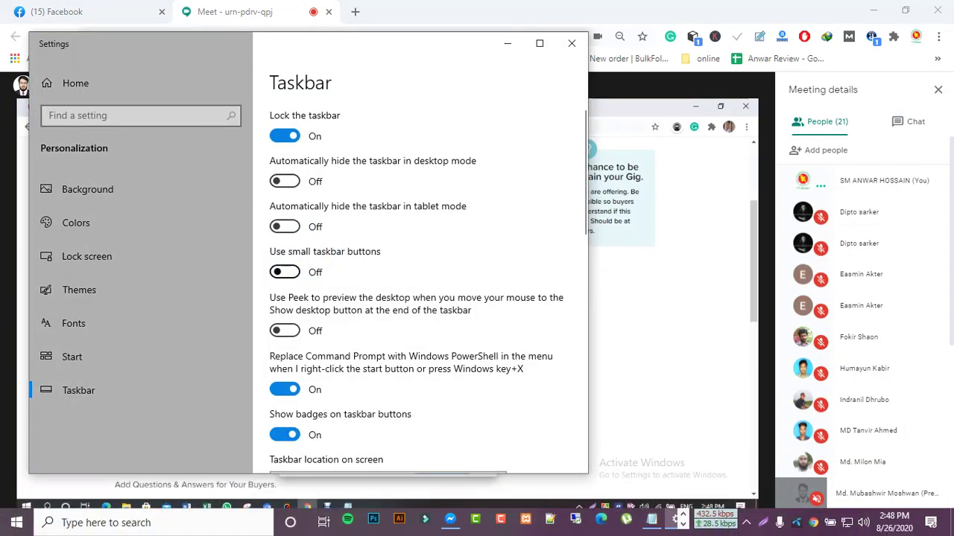
key("alt+F4")
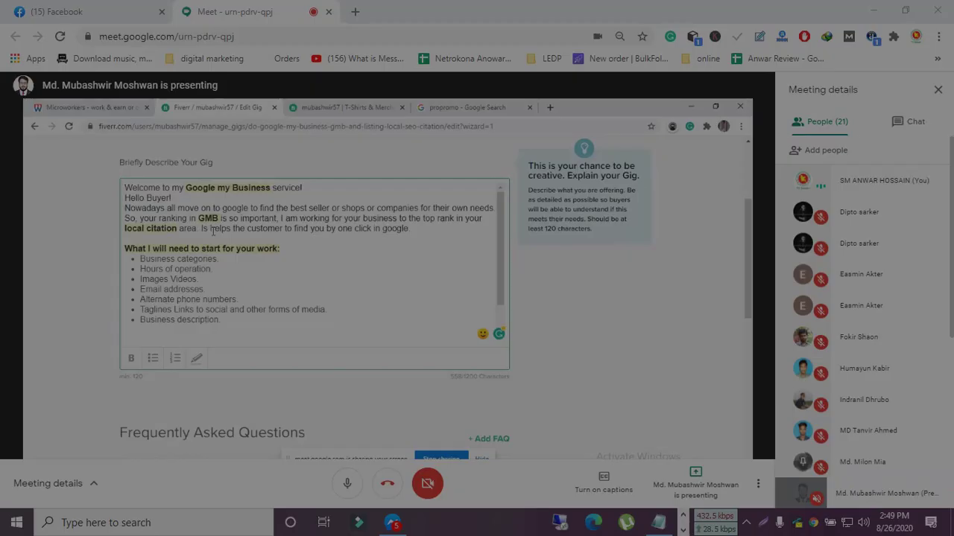
Step: Capture the meeting area again and browse the Desktop folders for a place to save the JPEG screenshot
mouse_move(0, 61)
left_mouse_down()
mouse_move(493, 372)
mouse_move(953, 534)
left_mouse_up()
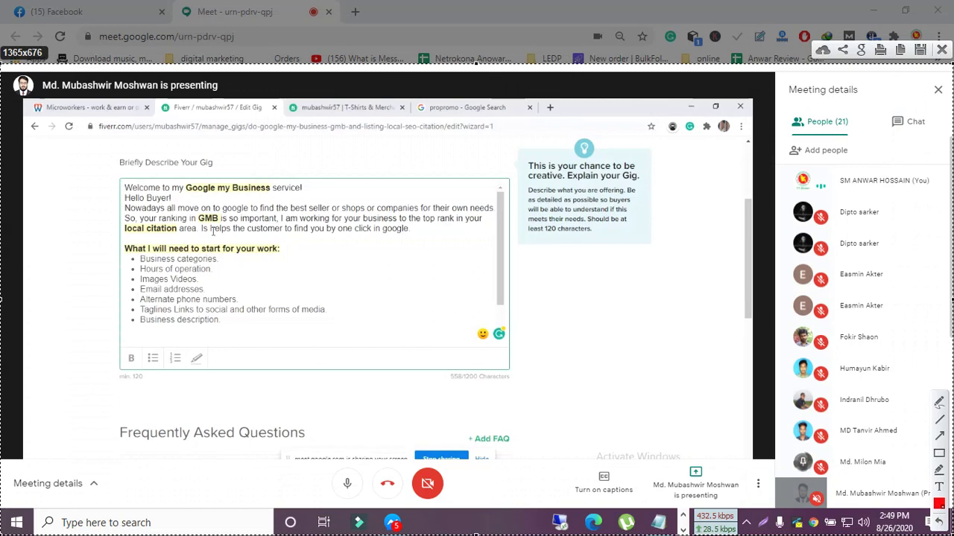
left_click(920, 50)
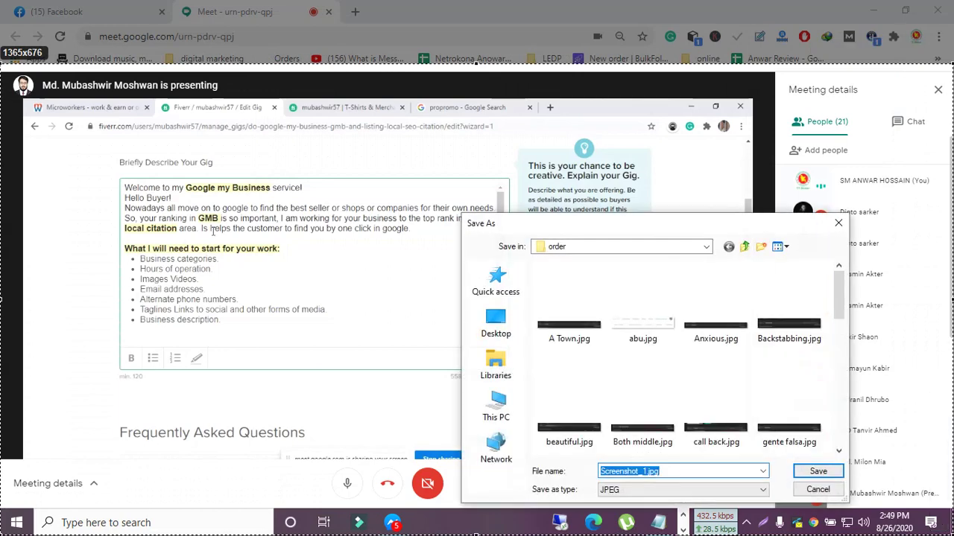
left_click(496, 324)
scroll(671, 357, "down", 5)
scroll(626, 346, "down", 3)
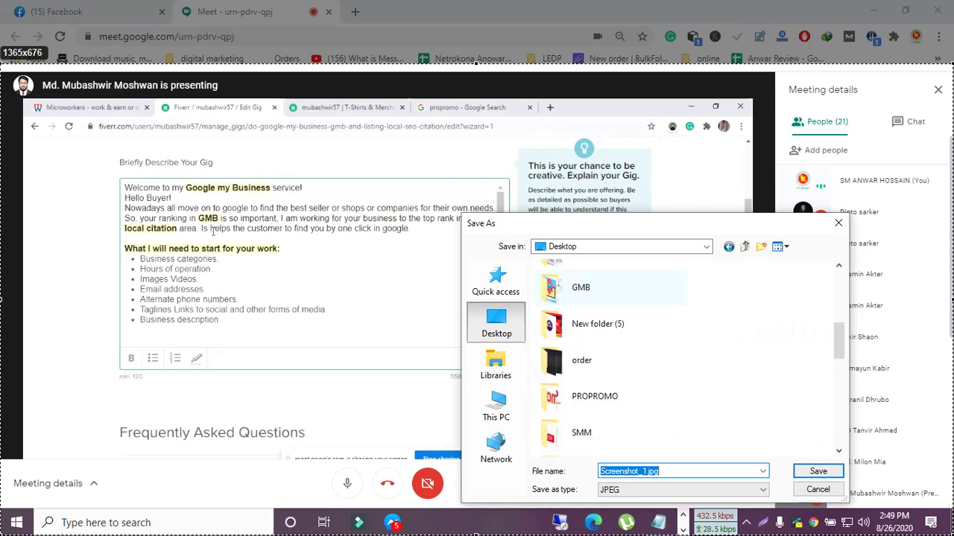
scroll(682, 357, "down", 4)
scroll(681, 357, "up", 8)
scroll(682, 358, "up", 2)
scroll(681, 357, "down", 6)
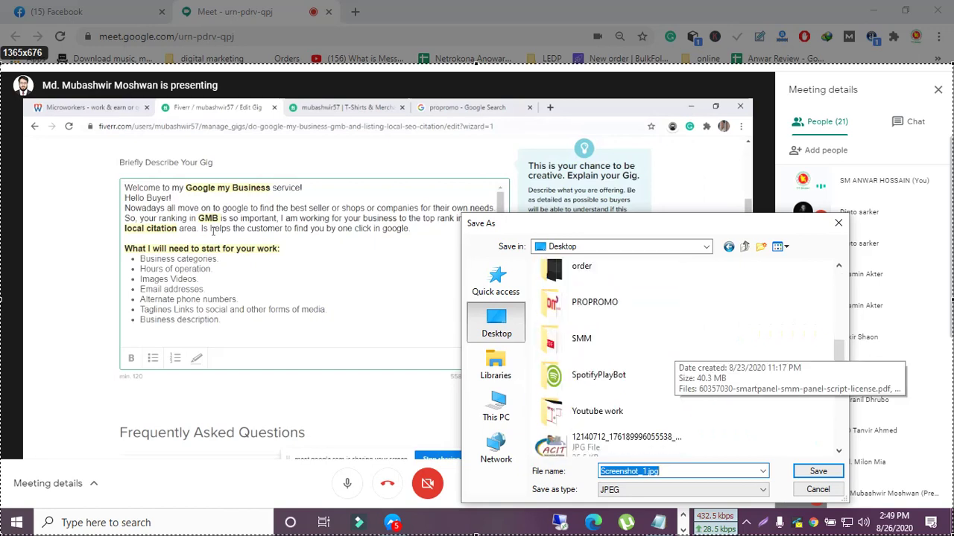
scroll(670, 358, "down", 6)
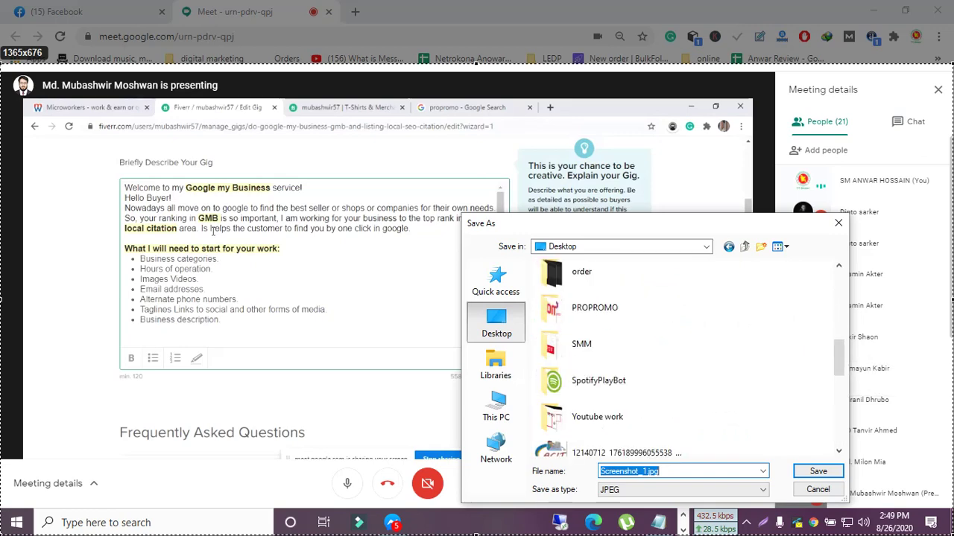
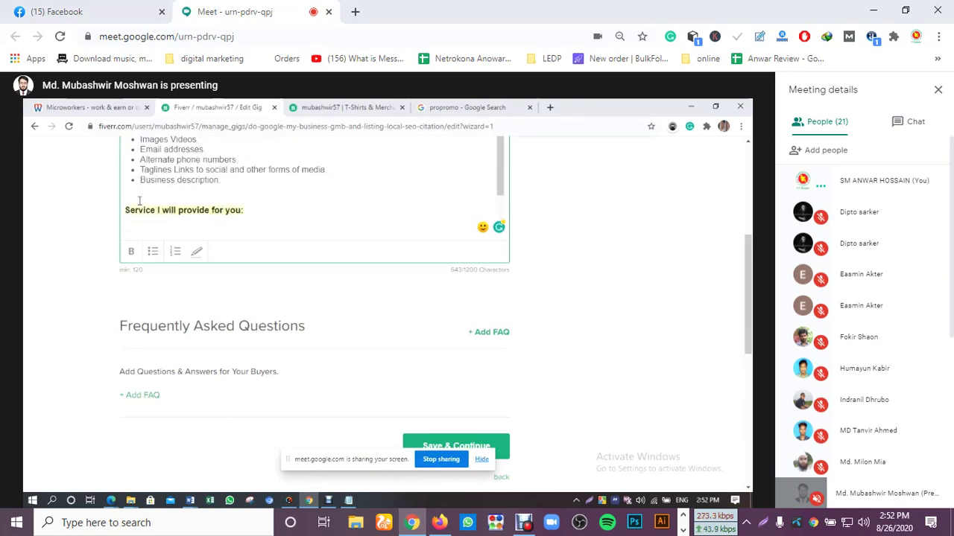
Step: Delete the blank line directly above "Top ranking your shop in your local area." in the gig description
left_click(130, 176)
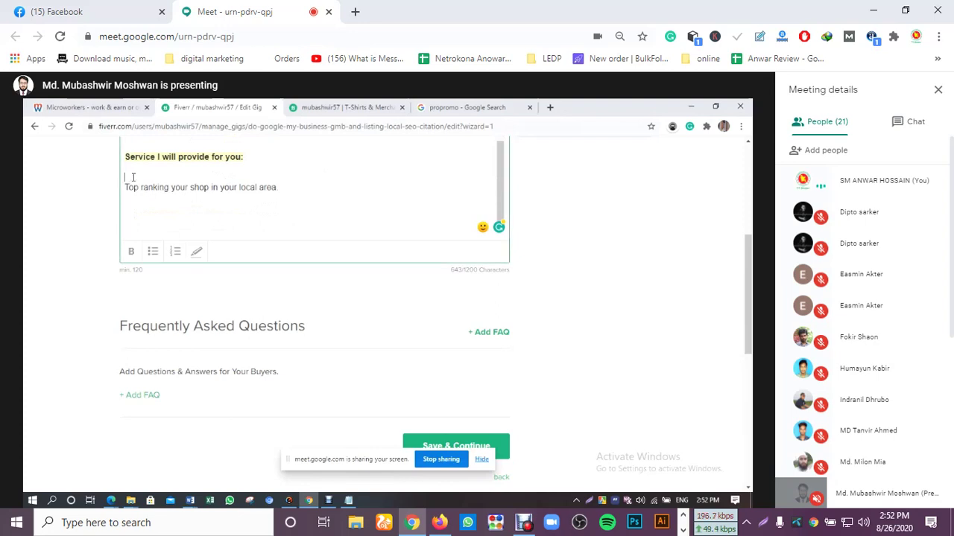
key("BackSpace")
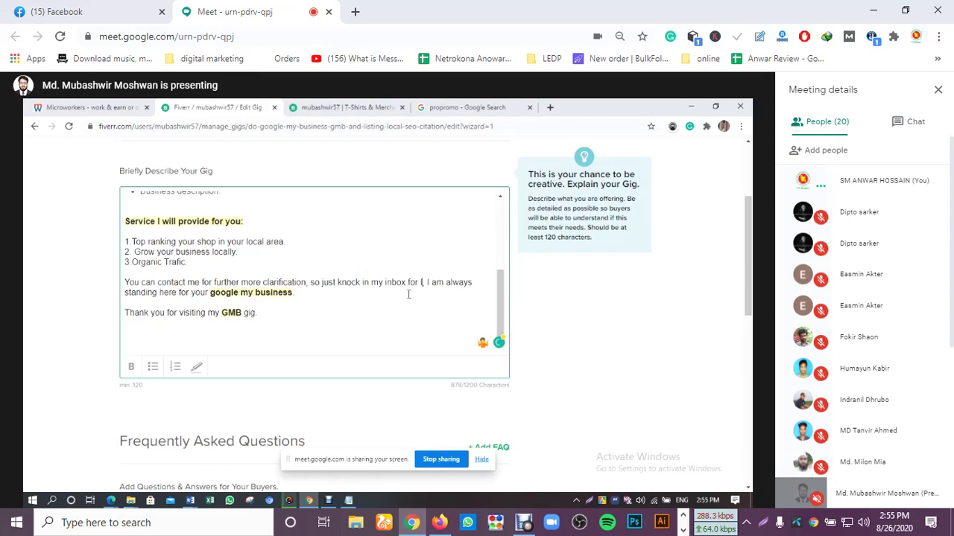
Step: Complete the contact sentence in the gig description so it reads "just knock in my inbox for your local citation"
type("ocal citation")
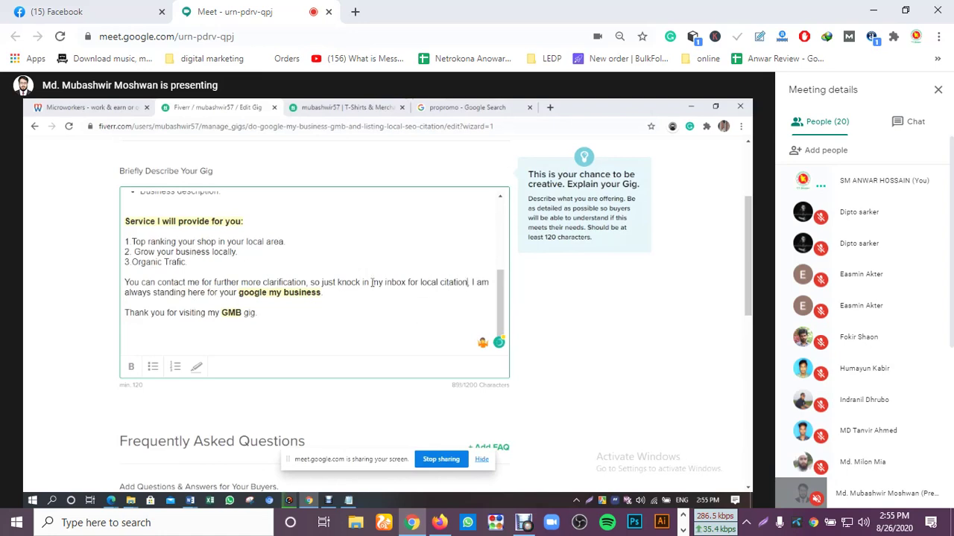
left_click(415, 283)
type("your")
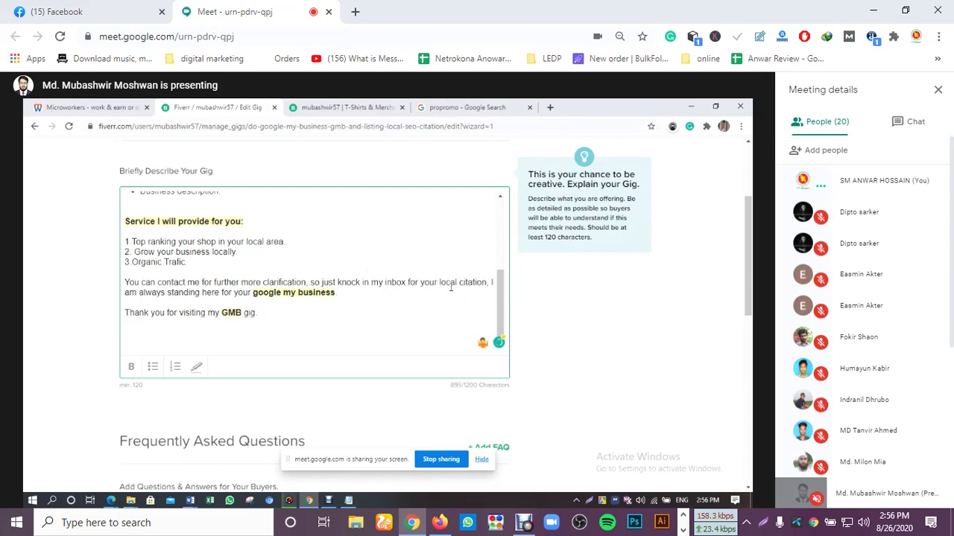
Step: Make "local citation" in the contact sentence bold and highlighted
left_click_drag(439, 283, 487, 284)
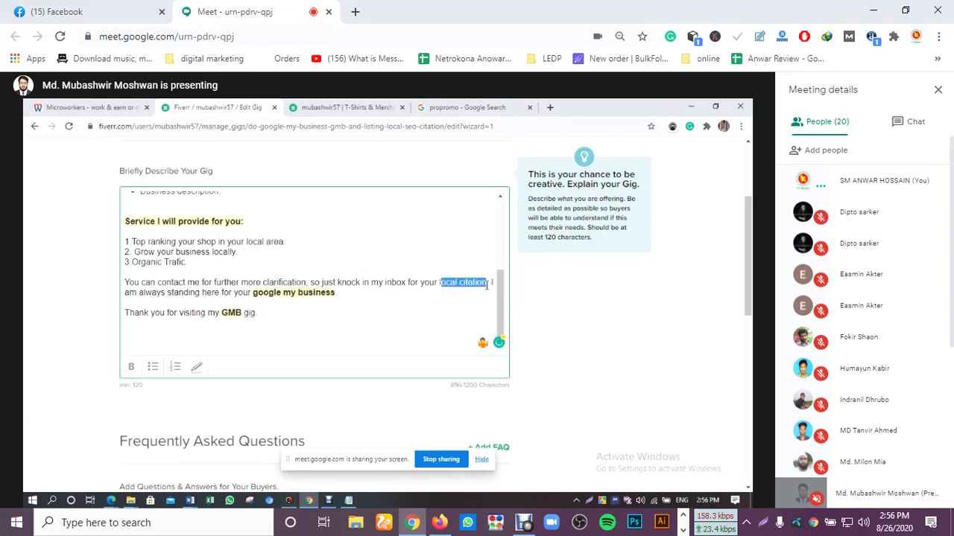
key("ctrl+b")
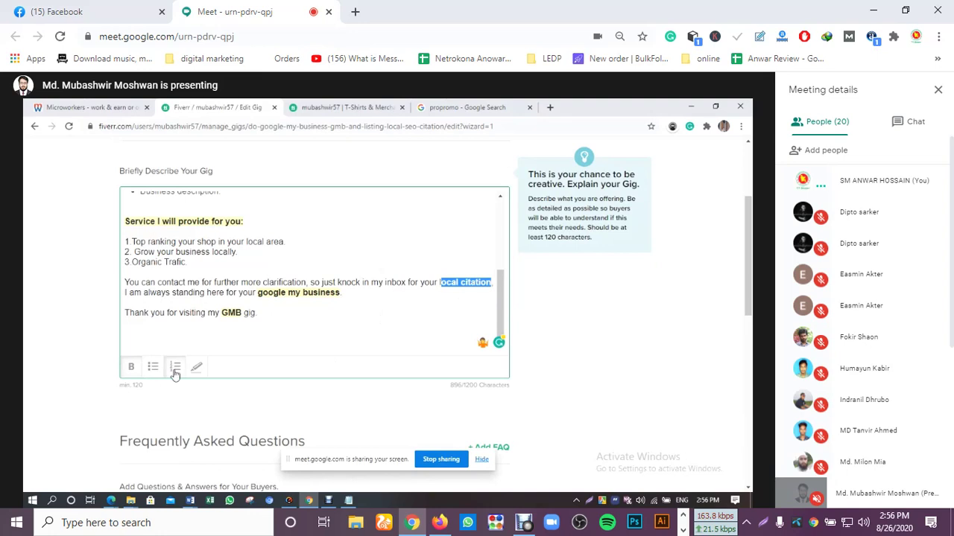
left_click(198, 367)
left_click_drag(440, 282, 492, 282)
left_click(267, 313)
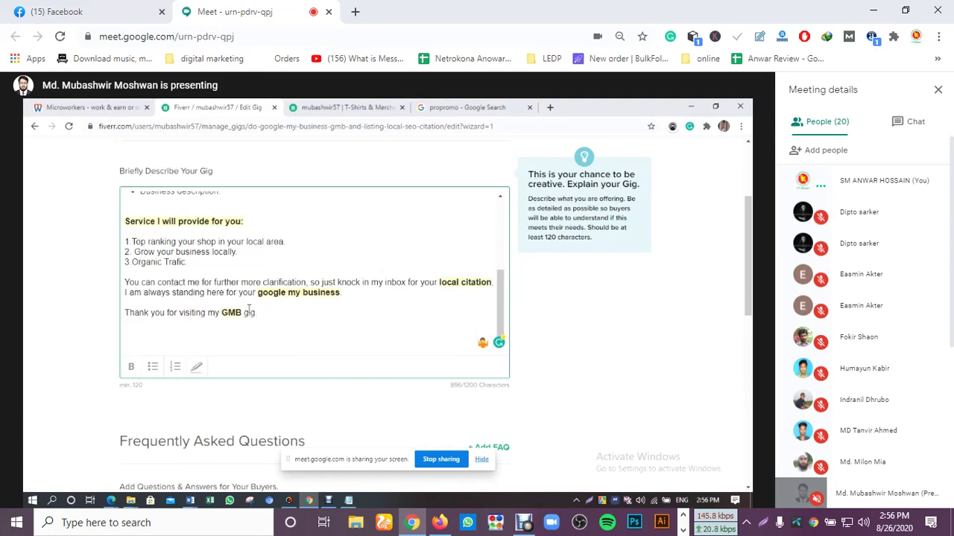
scroll(223, 314, "up", 5)
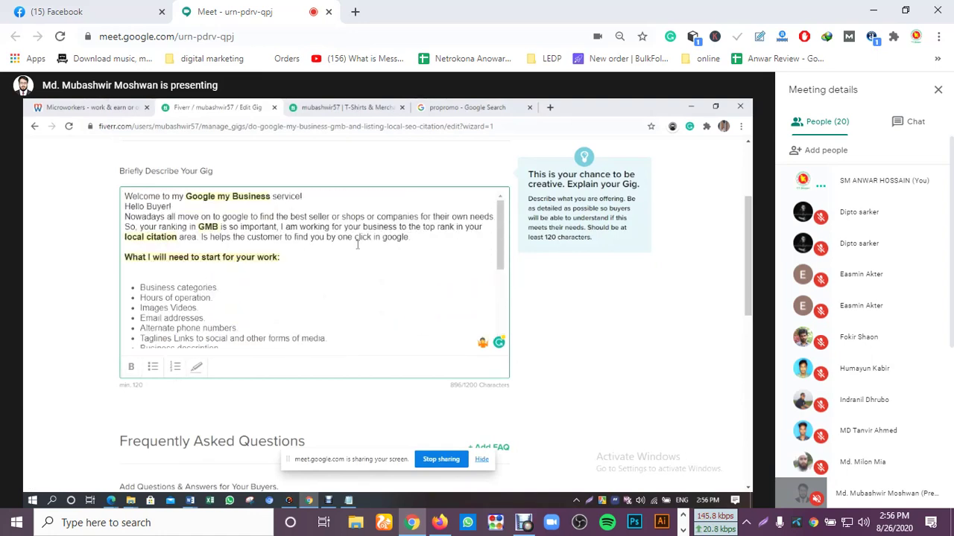
Step: Start a new gig FAQ with the question "How much time you need to delivered this task."
scroll(232, 242, "down", 2)
scroll(334, 237, "up", 2)
scroll(173, 205, "down", 3)
scroll(865, 320, "down", 4)
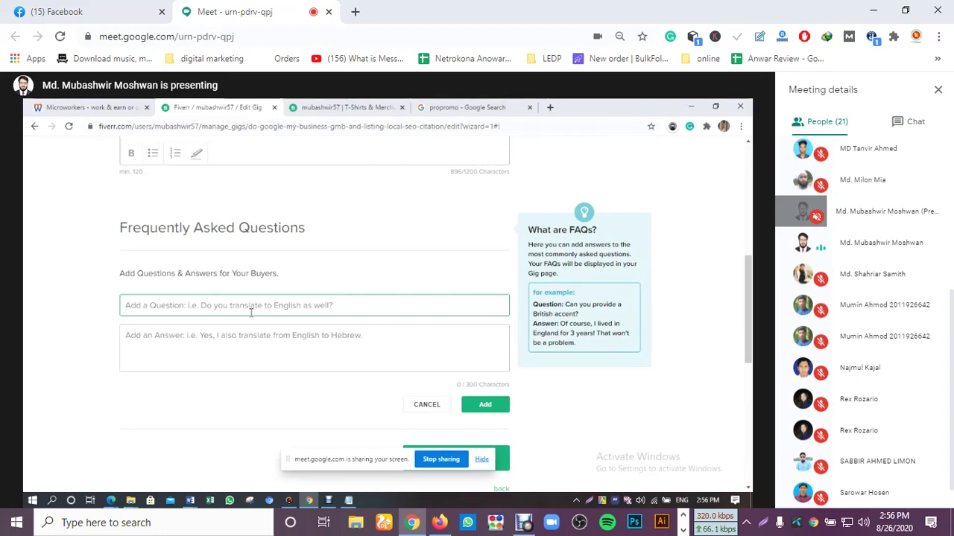
type("How much time you need to delivered this task.")
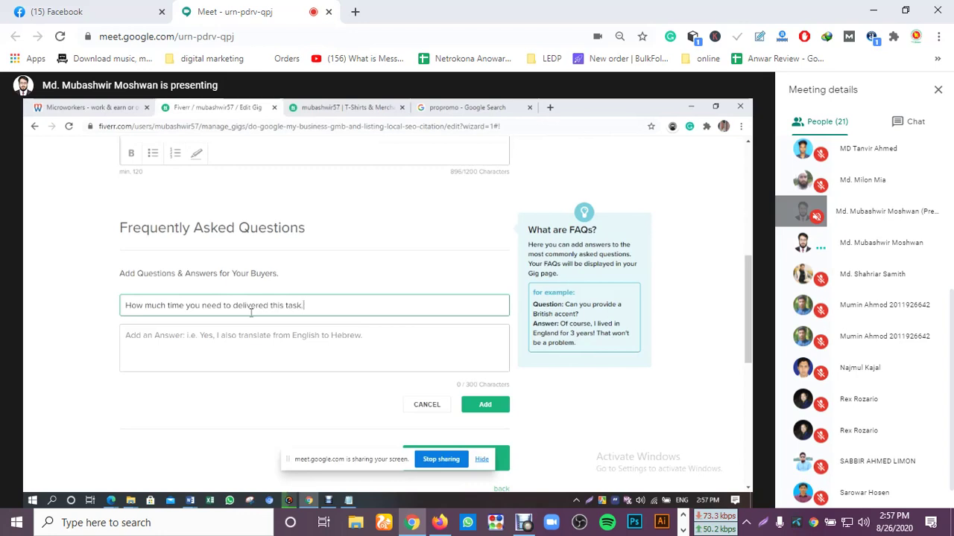
Step: Answer the delivery-time question with "Around 3 to 4 days." and add the FAQ to the gig
left_click(273, 348)
type("around 3 t")
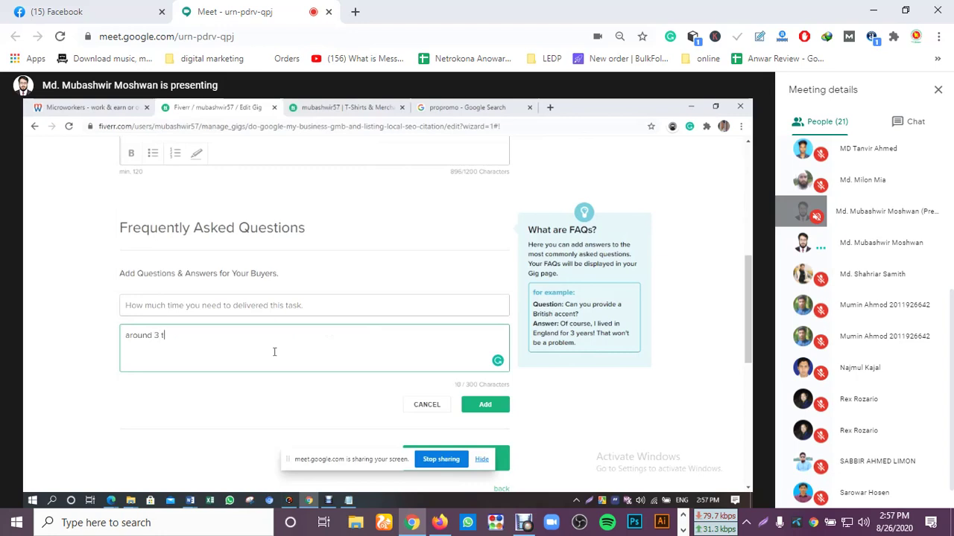
type("o 4 days")
left_click(134, 337)
key("BackSpace")
type("A")
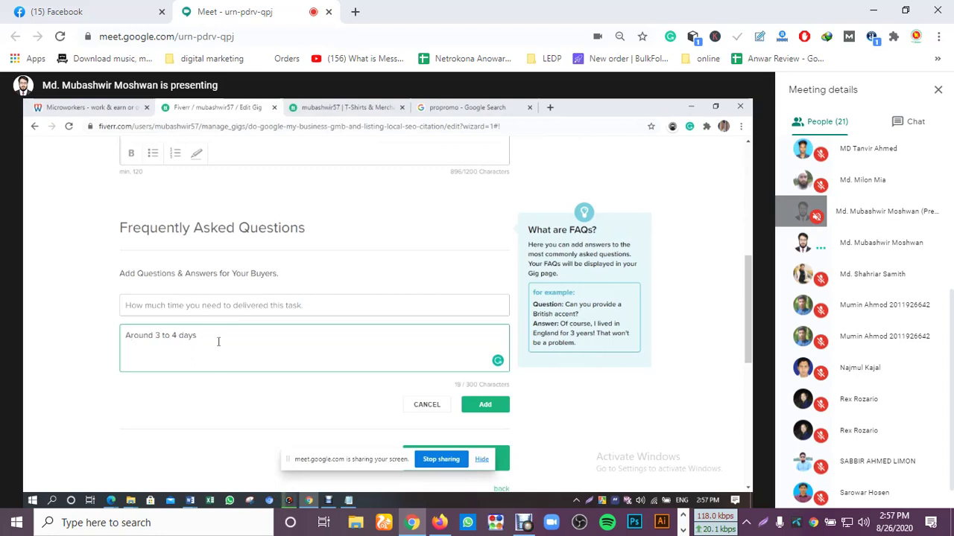
left_click(200, 341)
type(".")
left_click(485, 407)
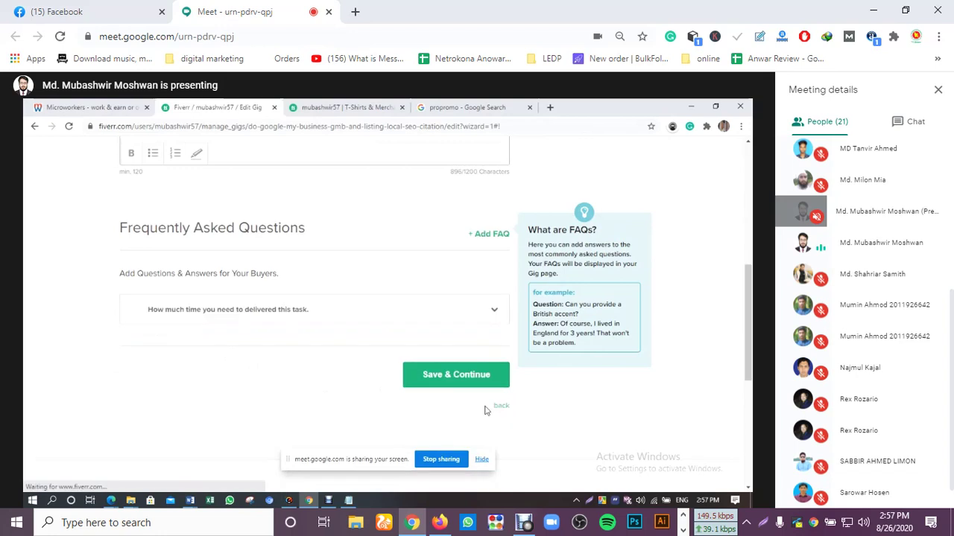
Step: Start a second FAQ and enter "How much time you need to verified" as its question
left_click(488, 234)
left_click(256, 305)
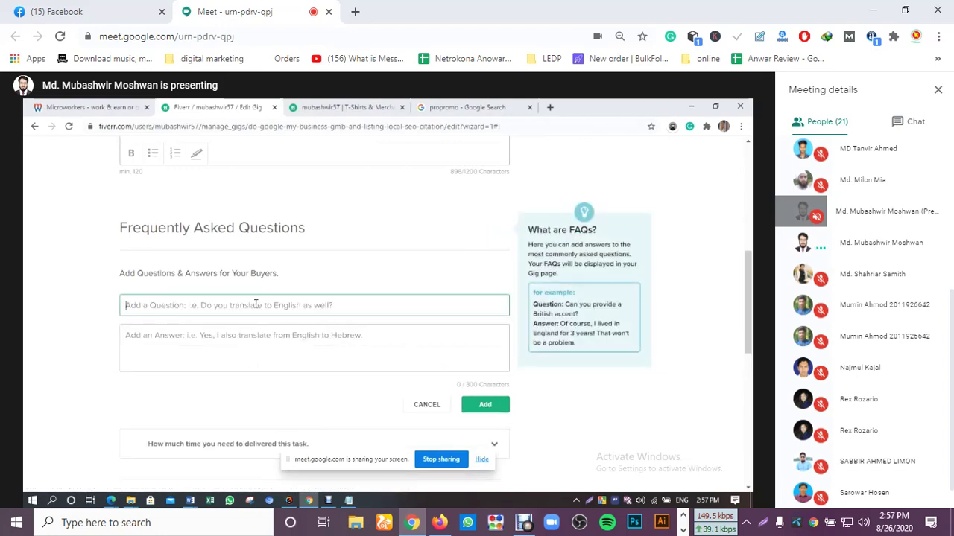
type("How much tim")
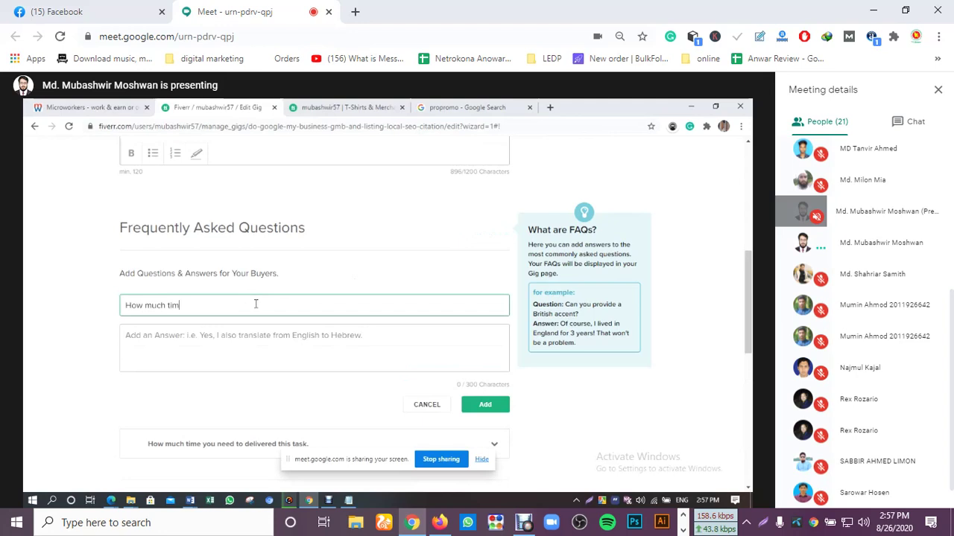
type("e you need to verified")
Step: Update the first FAQ's question to read "How much time you need to delivered this task?"
scroll(246, 385, "down", 3)
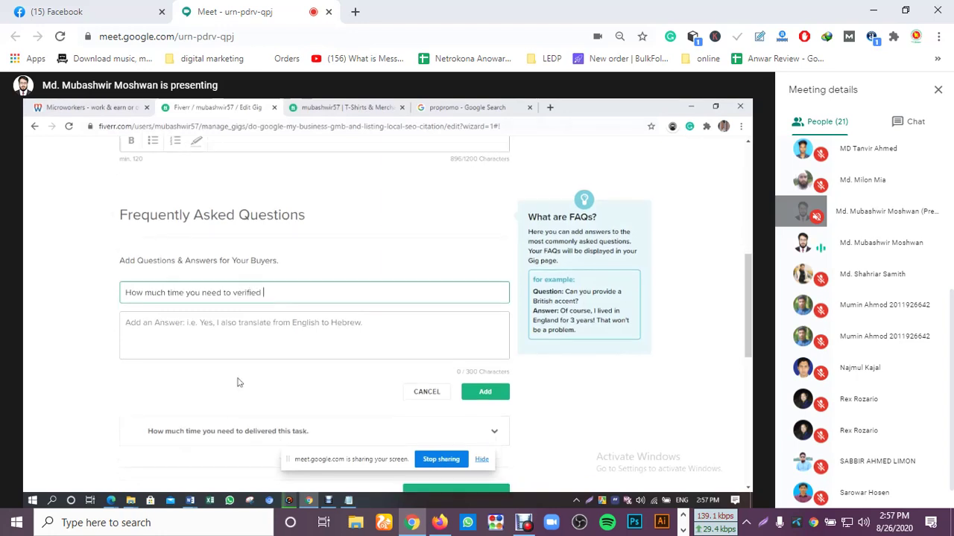
left_click(496, 341)
left_click(332, 372)
type("?")
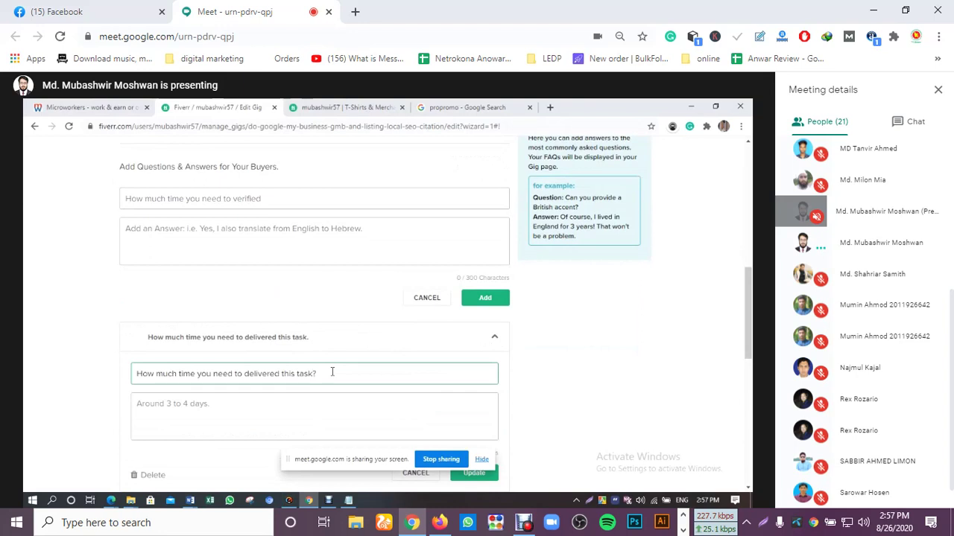
scroll(332, 372, "down", 3)
left_click(472, 366)
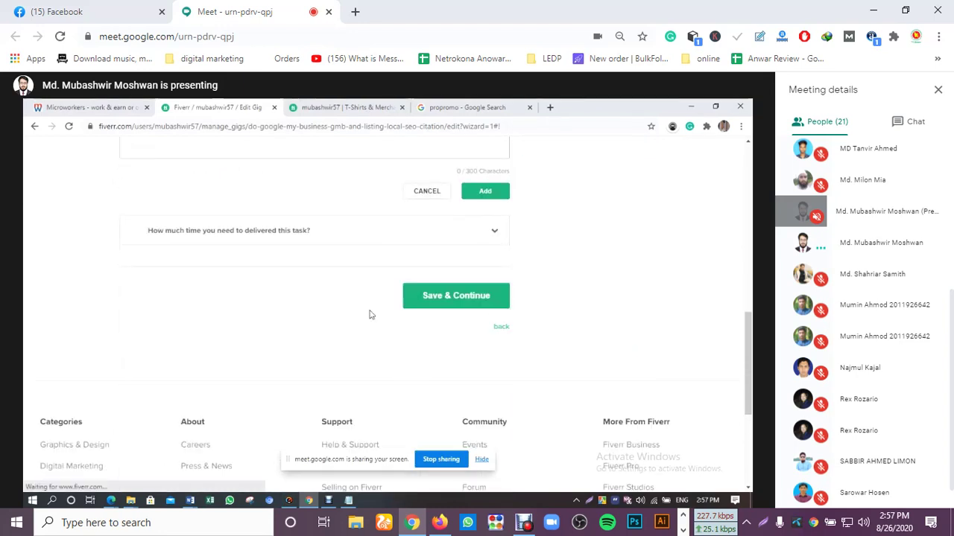
Step: Revise the second FAQ's question to read "How much time you need to complete verified google my business?"
scroll(300, 260, "up", 3)
left_click(285, 196)
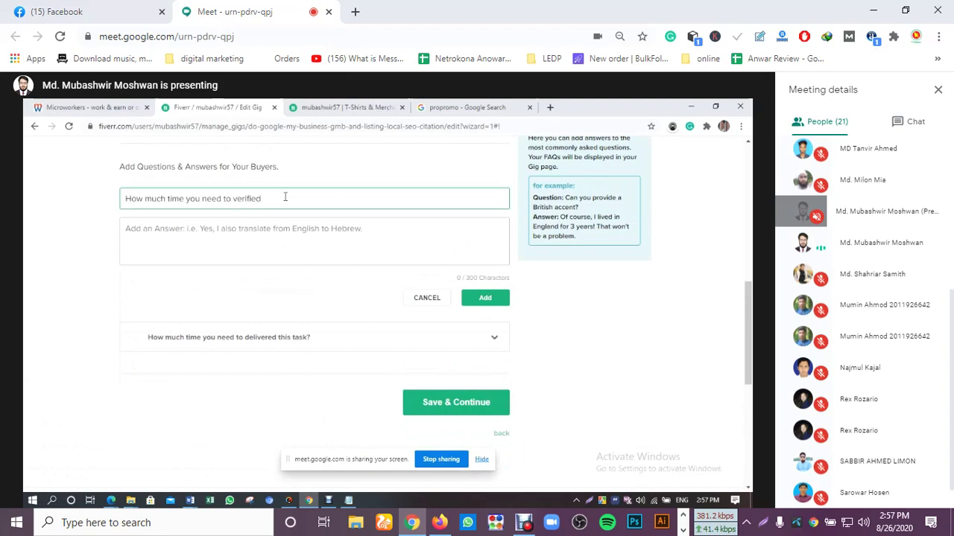
type("compelte")
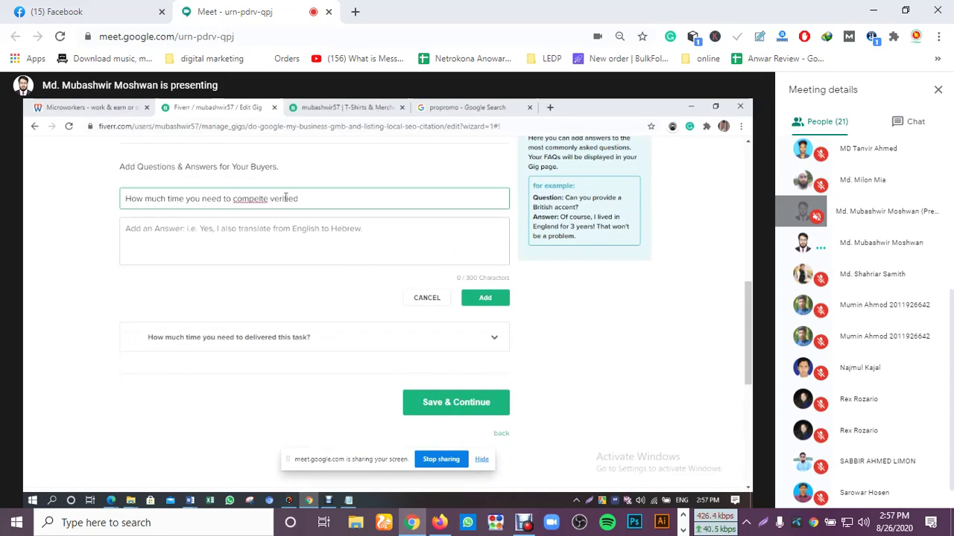
scroll(268, 244, "up", 1)
right_click(263, 251)
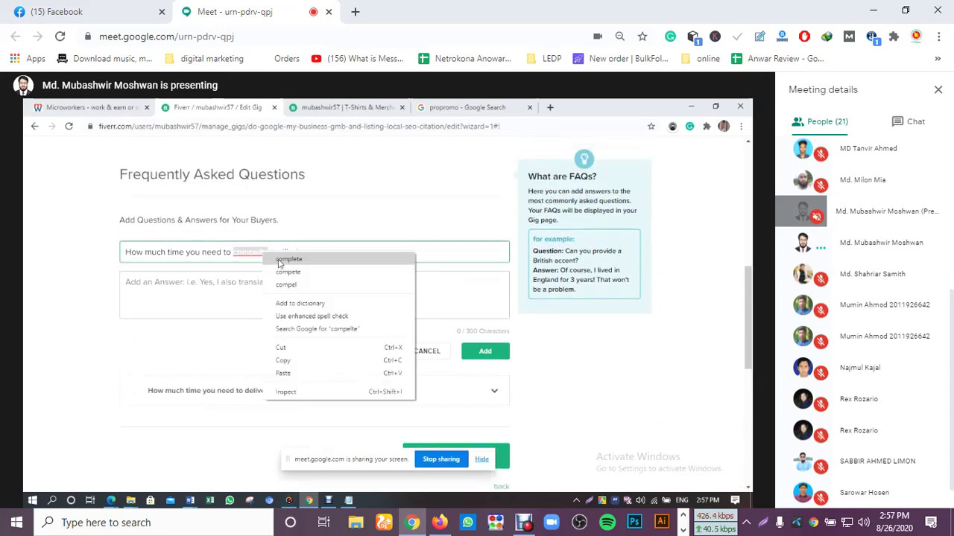
left_click(280, 261)
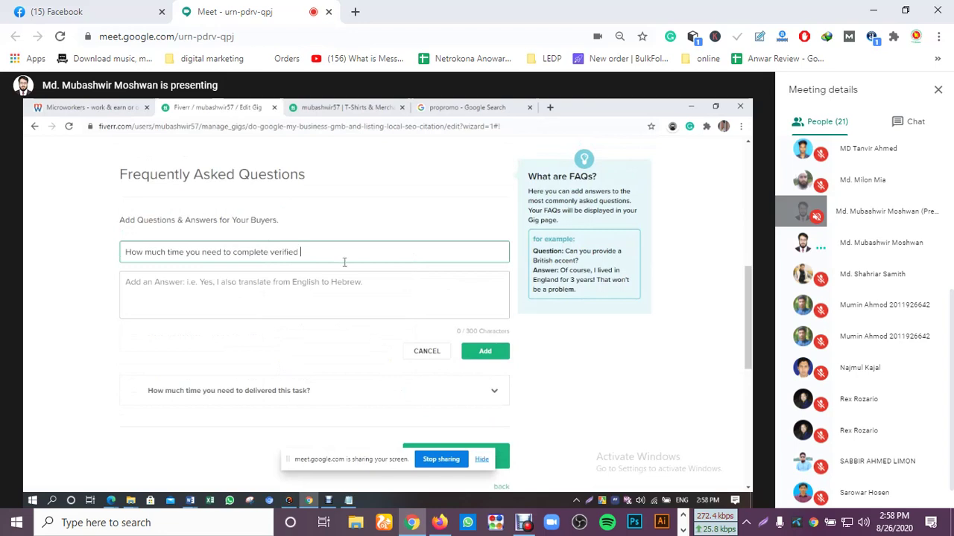
type("google my business?")
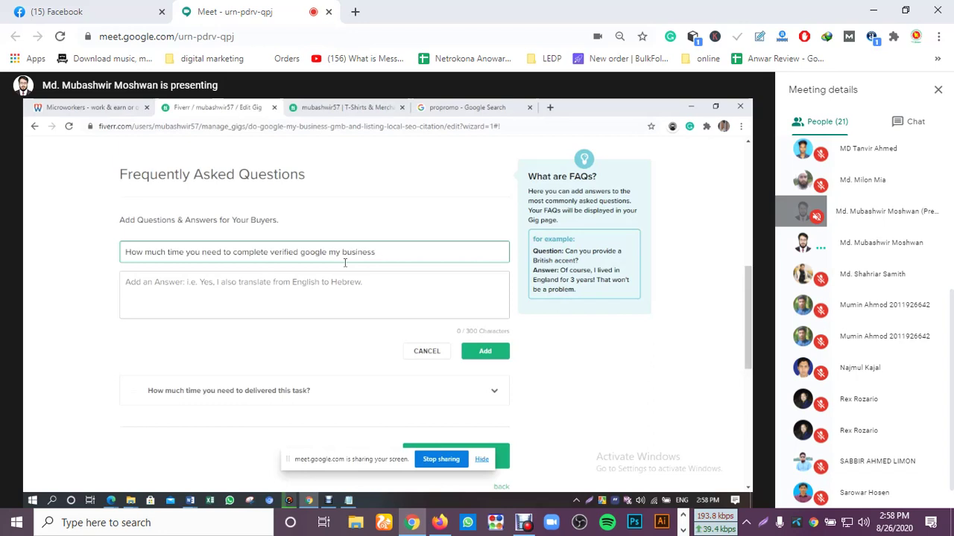
Step: Enter "Almost 14 days." as the answer to the Google My Business verification question
left_click(349, 286)
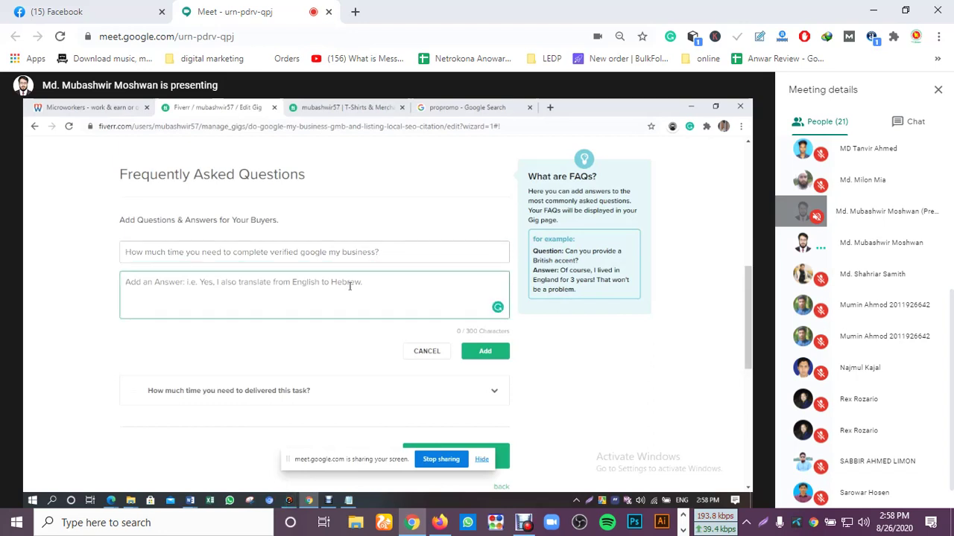
type("ALmost !5")
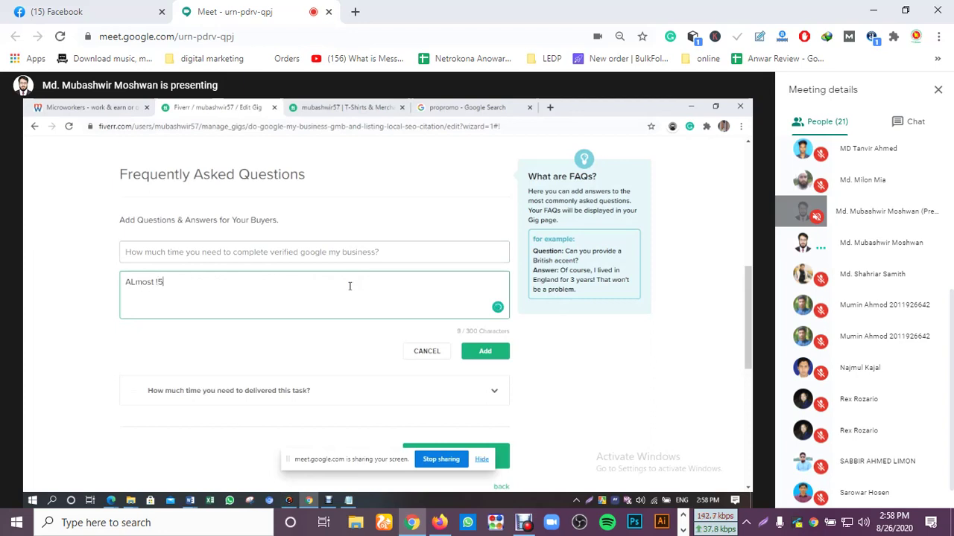
key("BackSpace")
key("BackSpace")
type("14 days.")
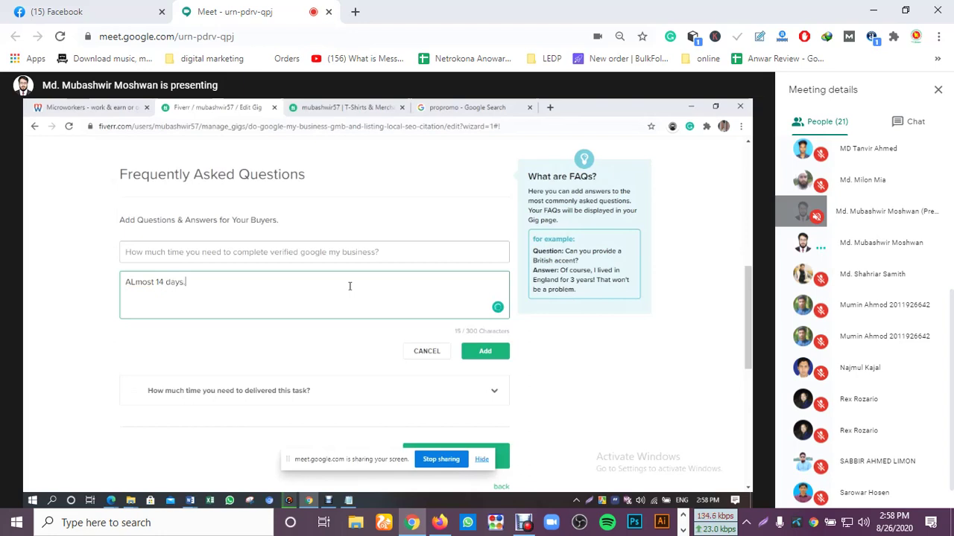
left_click(136, 282)
key("BackSpace")
type("lmost")
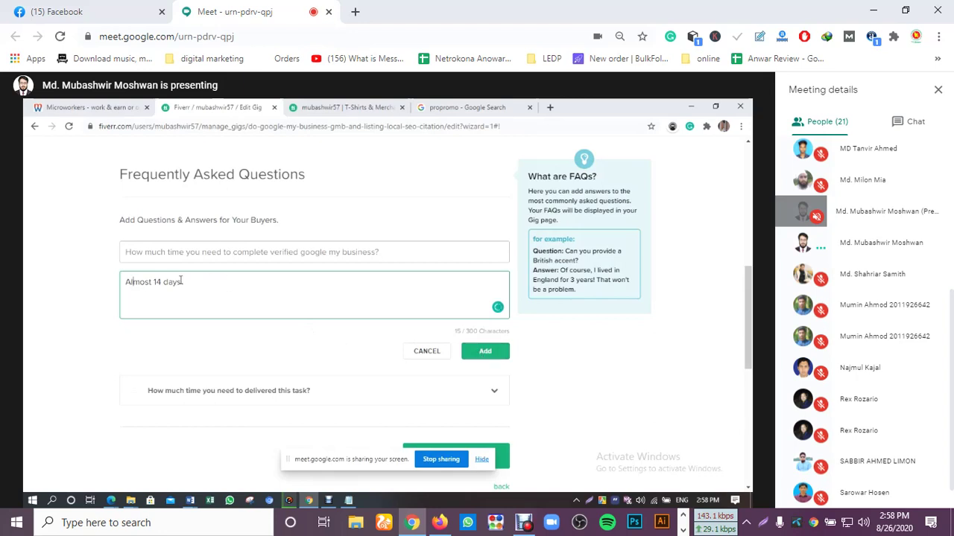
Step: Extend the verification answer to read "Almost 14 days I have need." with a capital "I"
type(" 14 days i have need.")
mouse_move(187, 283)
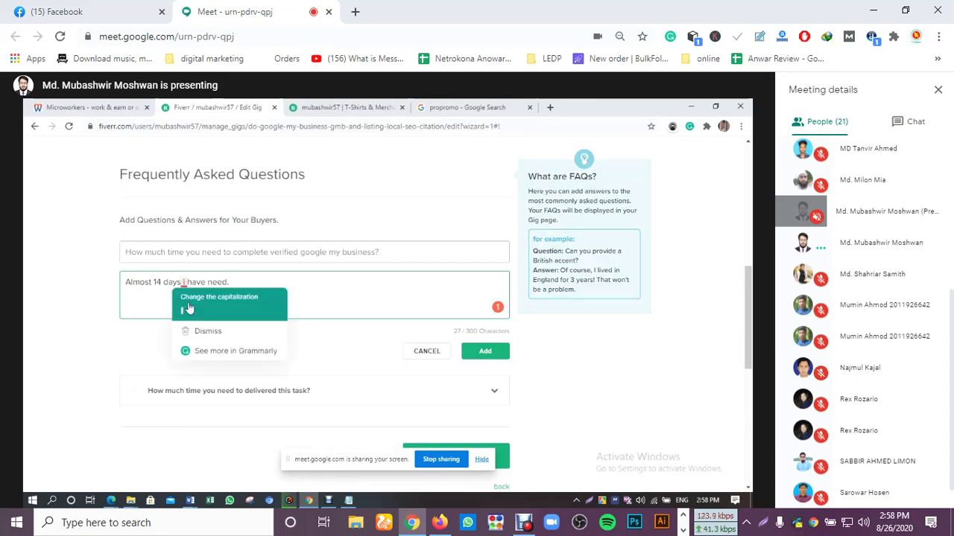
left_click(189, 309)
key("BackSpace")
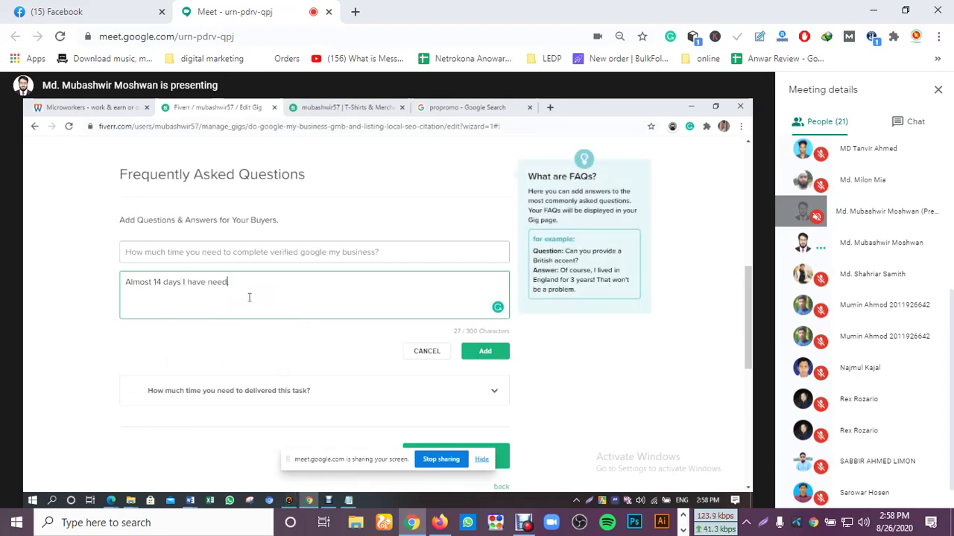
type(".")
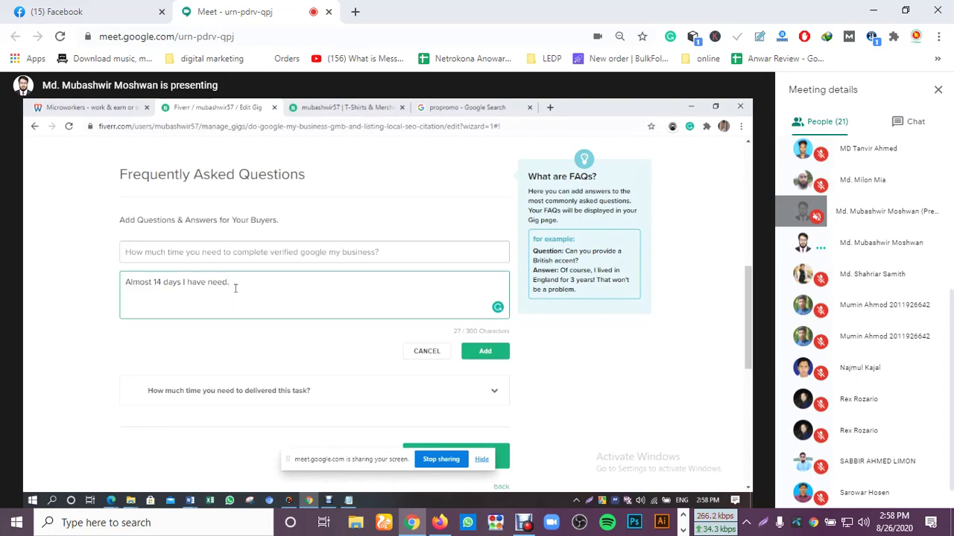
Step: Append "and also I need the verification code from you." to the verification answer
type("and also")
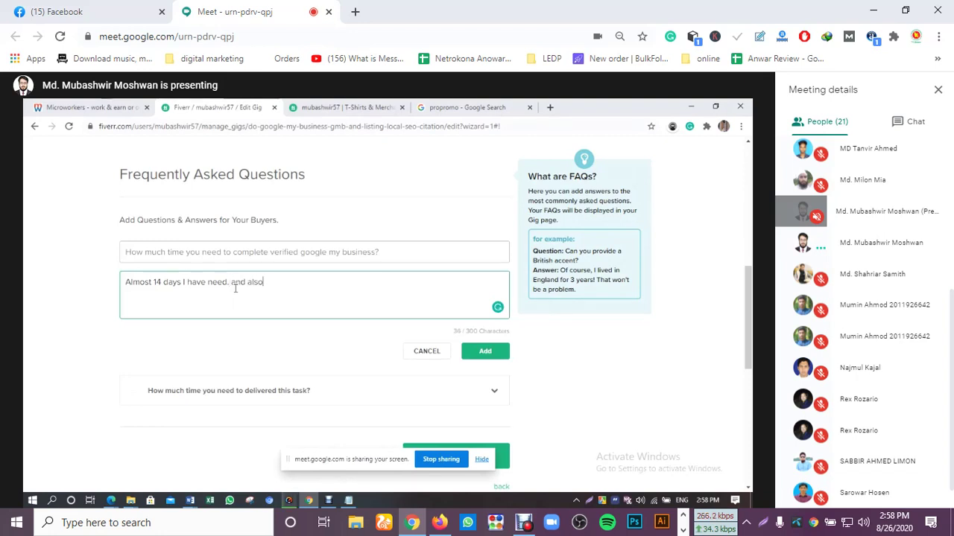
type(" I need the ver")
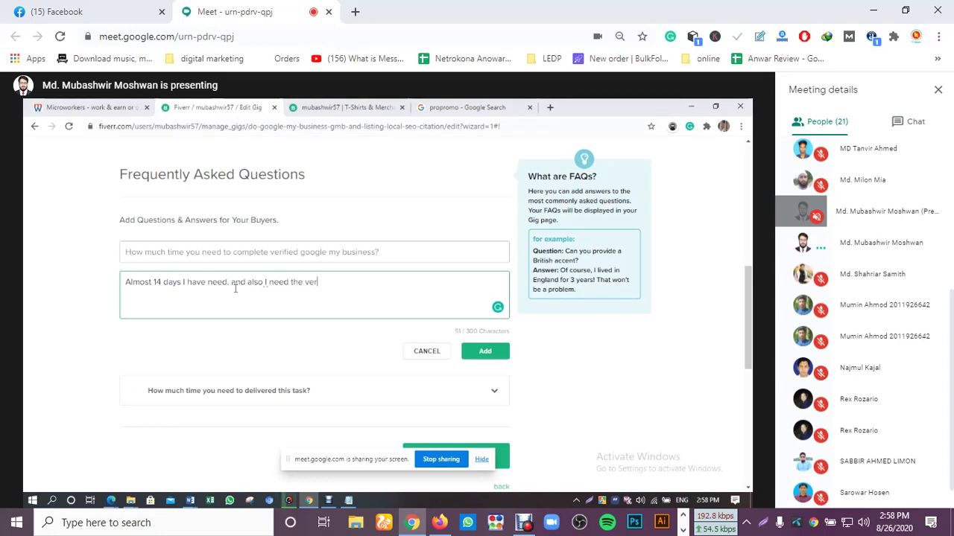
type("ife")
key("BackSpace")
type("ication code")
key("BackSpace")
type("from you")
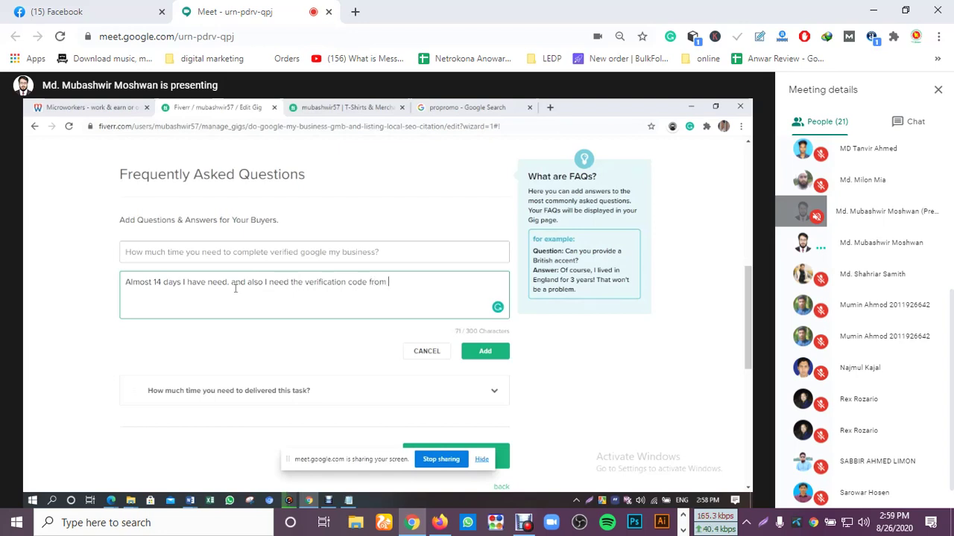
key("BackSpace")
type(".")
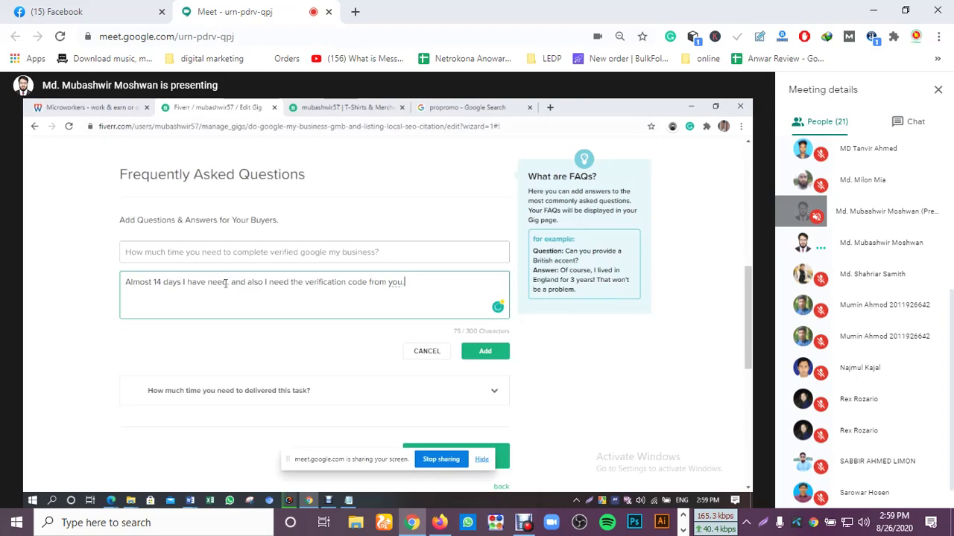
Step: Accept Grammarly's autocorrection of "you" at the end of the verification answer
right_click(403, 283)
left_click(362, 298)
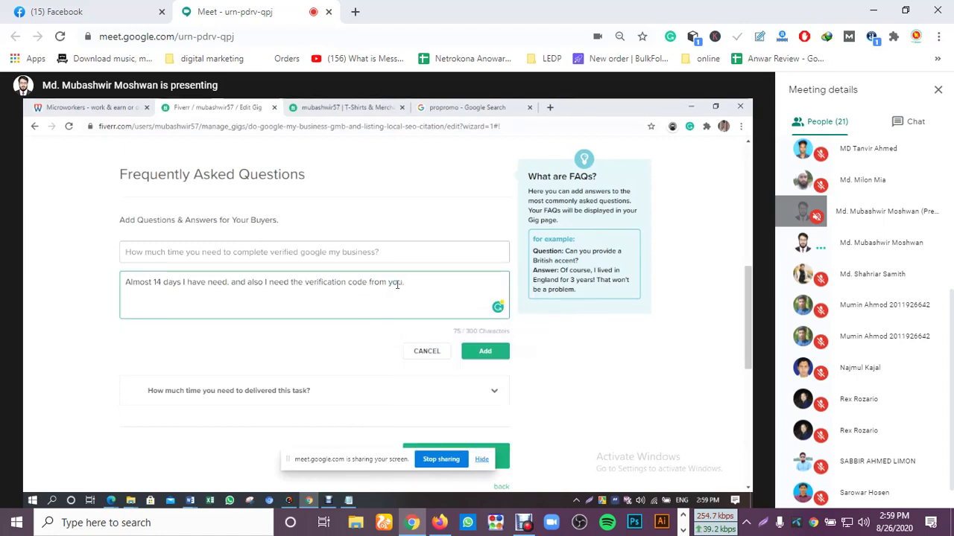
mouse_move(397, 284)
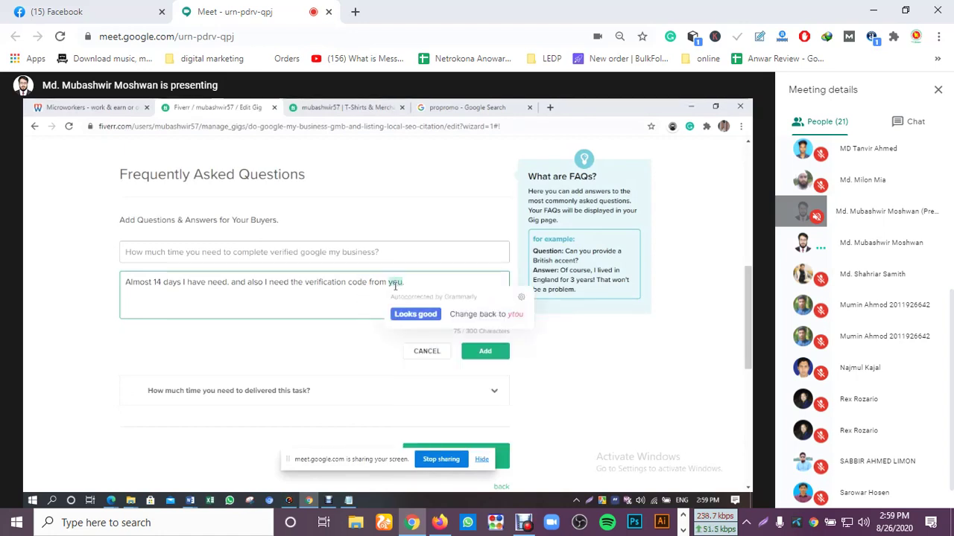
left_click(381, 295)
mouse_move(401, 285)
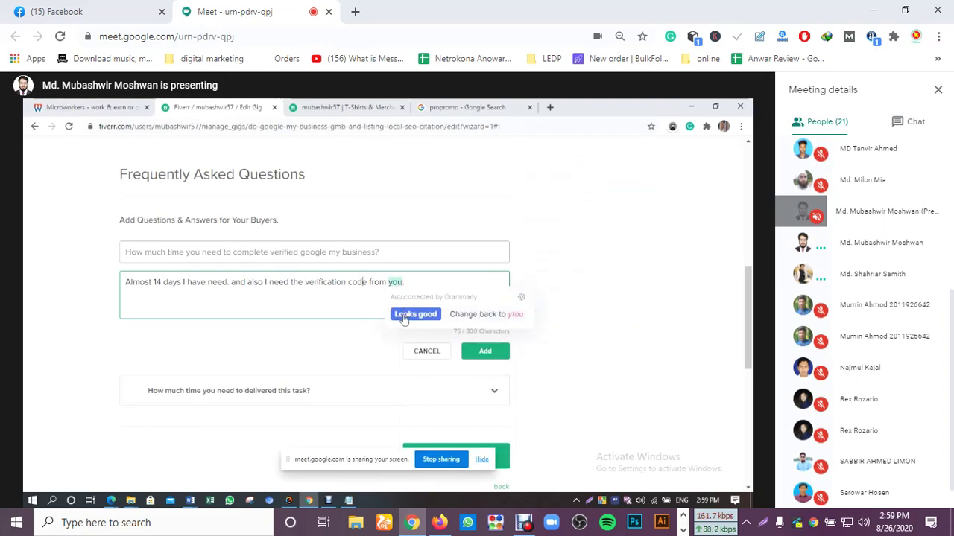
left_click(406, 313)
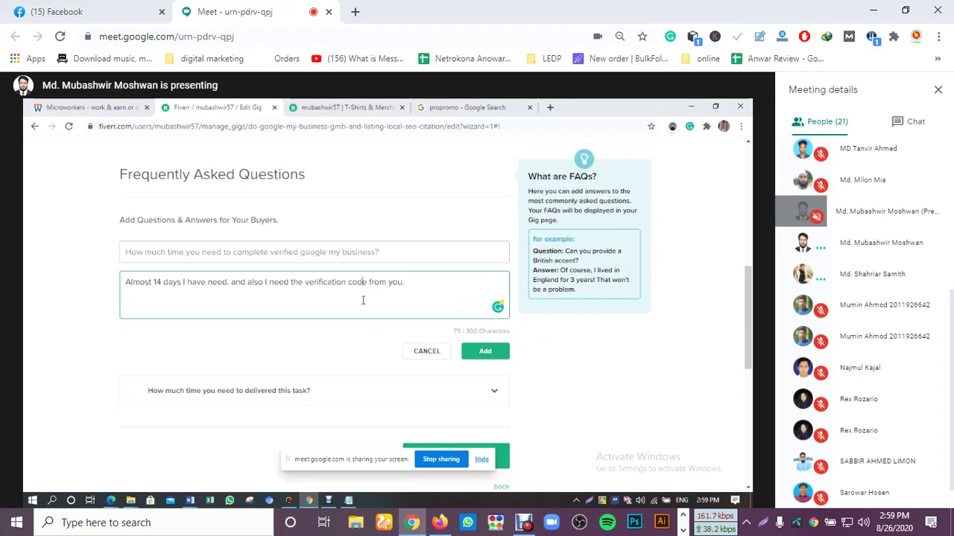
Step: Capitalize "And" in the verification answer's second sentence and add the FAQ to the gig
scroll(454, 307, "down", 1)
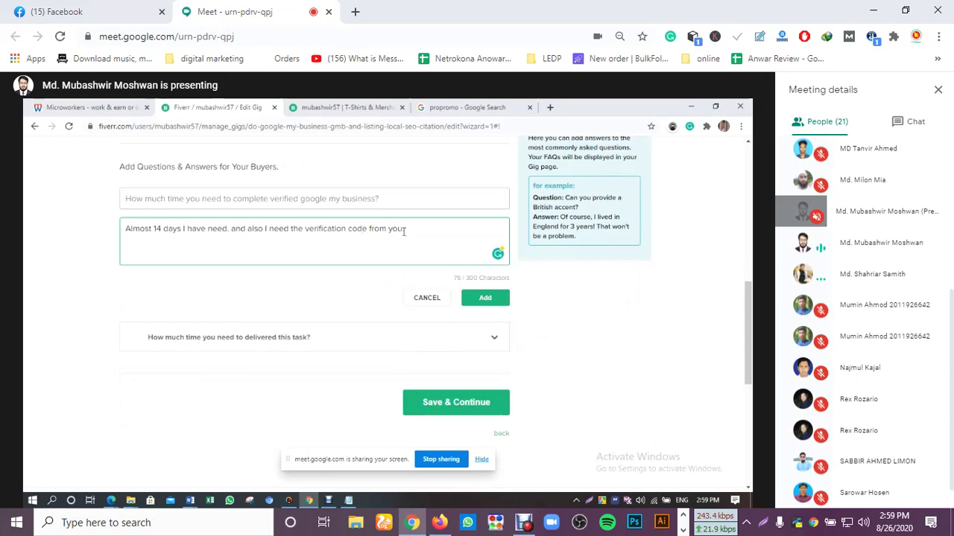
left_click(234, 228)
key("BackSpace")
type("A")
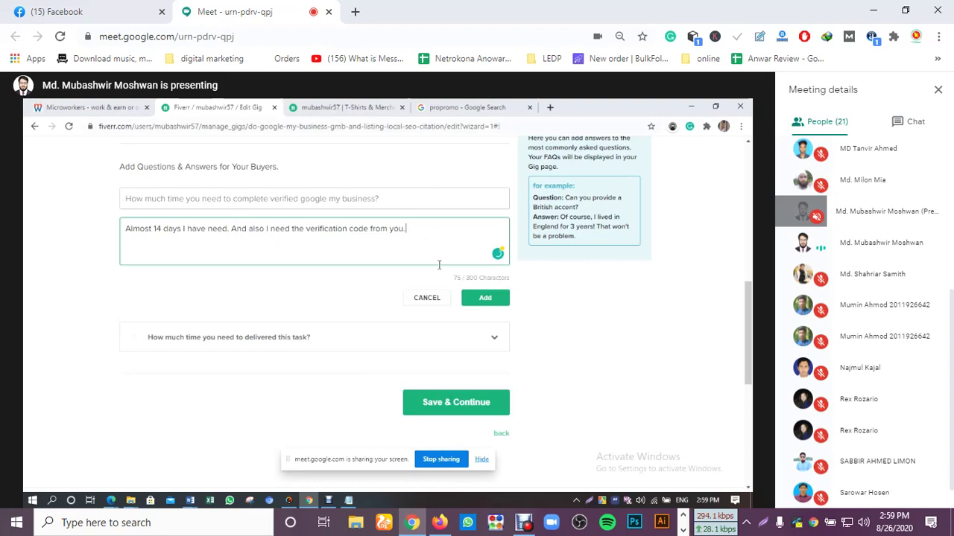
left_click(483, 298)
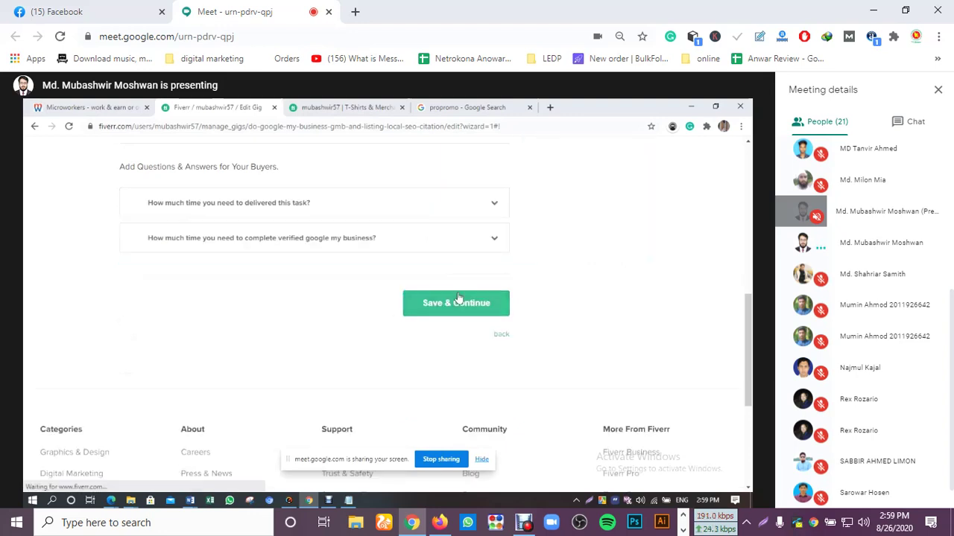
Step: Copy both FAQ questions and paste them into the Google Meet chat message in Microsoft Edge
left_click_drag(361, 242, 149, 202)
key("ctrl+c")
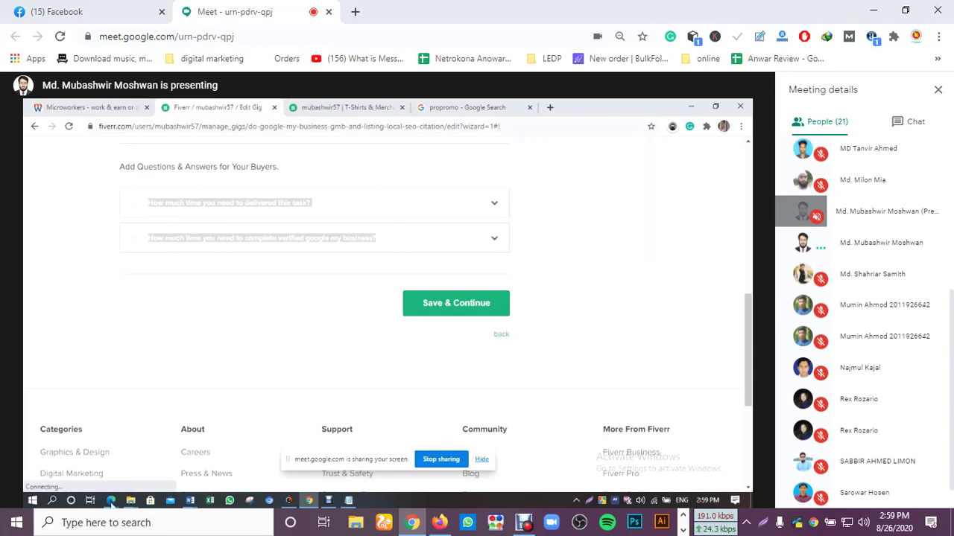
mouse_move(111, 500)
left_click(102, 414)
left_click(631, 475)
key("ctrl+v")
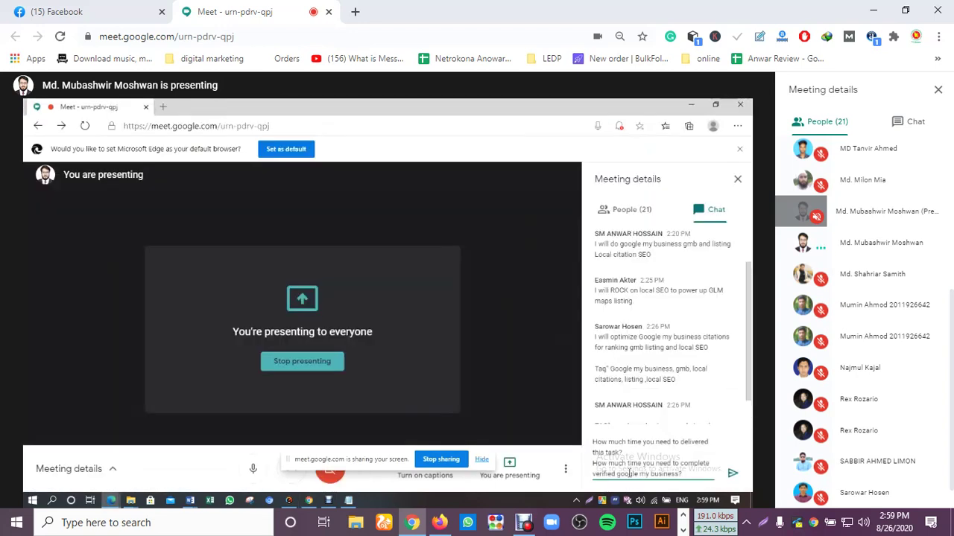
Step: Send the two FAQ questions to the meeting chat and save the gig's Description & FAQ section on Fiverr
key("Return")
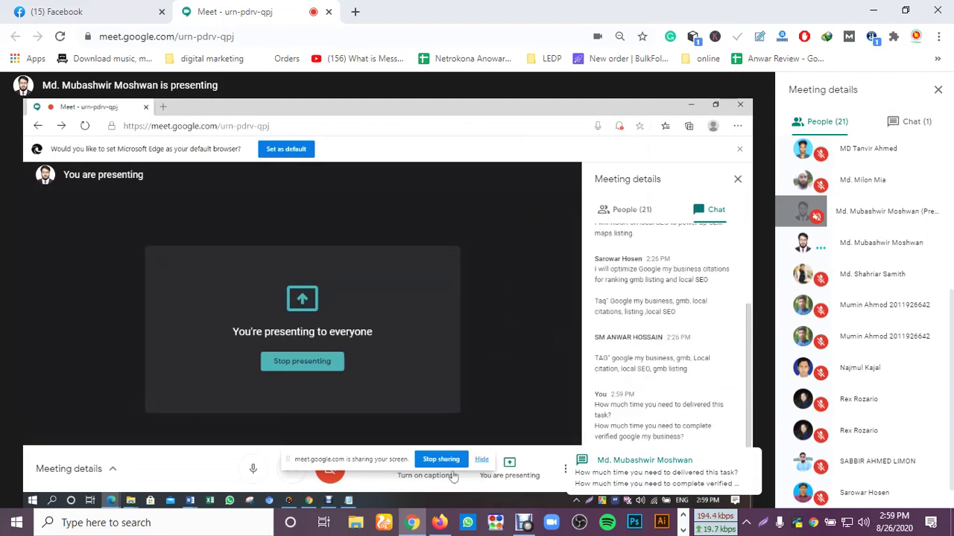
left_click(288, 501)
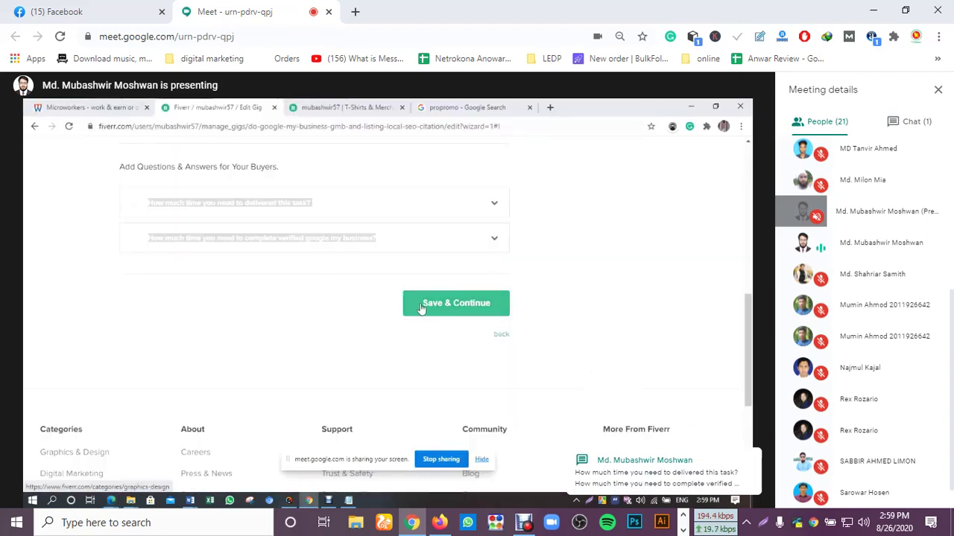
scroll(330, 323, "up", 3)
scroll(344, 323, "down", 2)
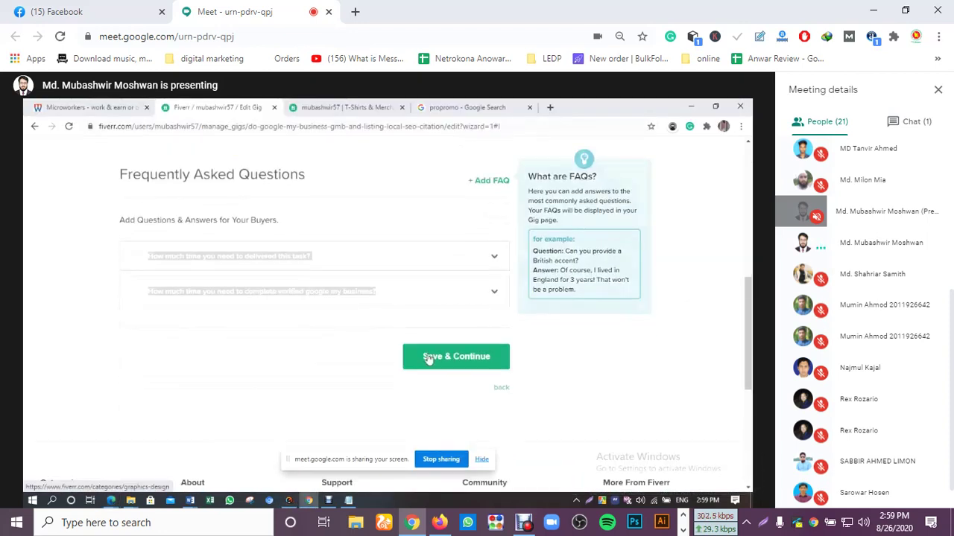
left_click(435, 360)
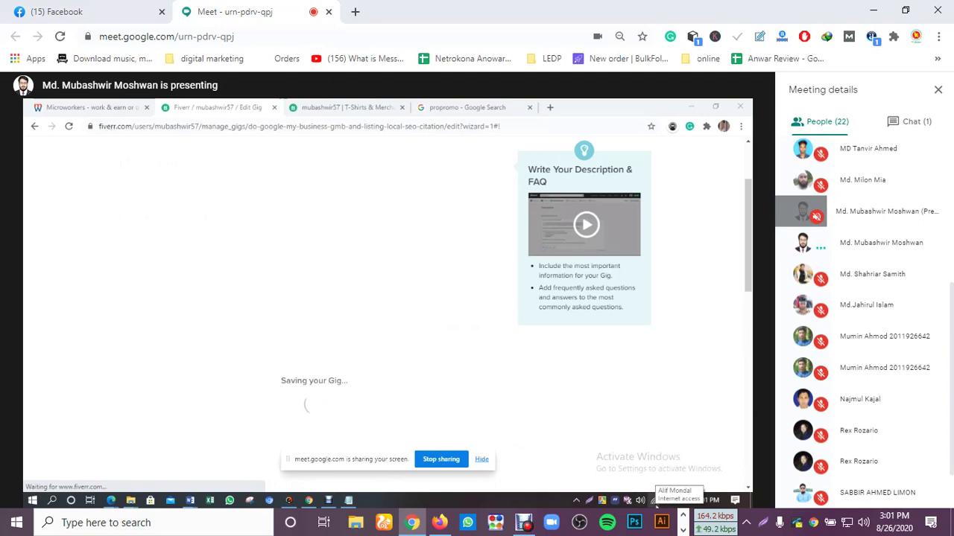
scroll(338, 353, "down", 3)
scroll(356, 362, "down", 2)
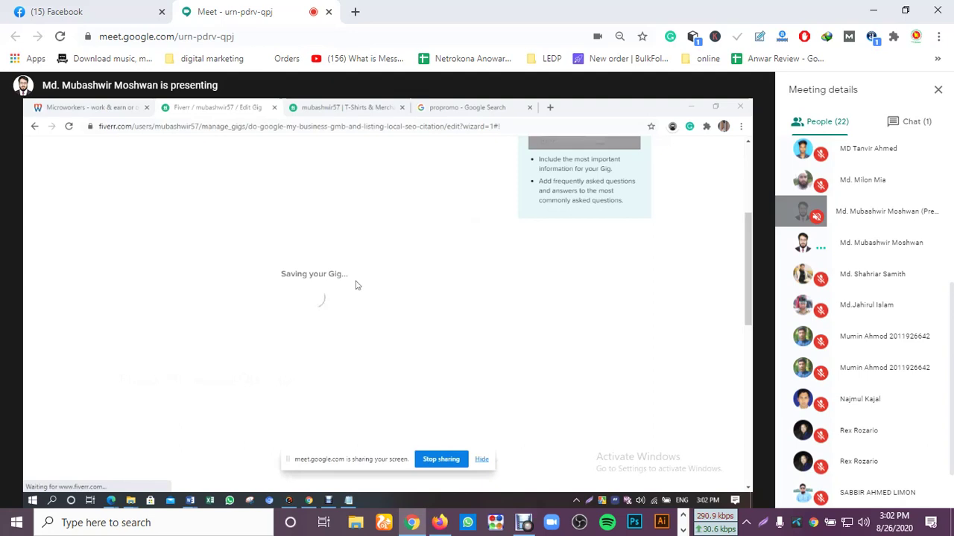
Step: Minimize the browser windows and open the fiverr] folder on the desktop
left_click(691, 104)
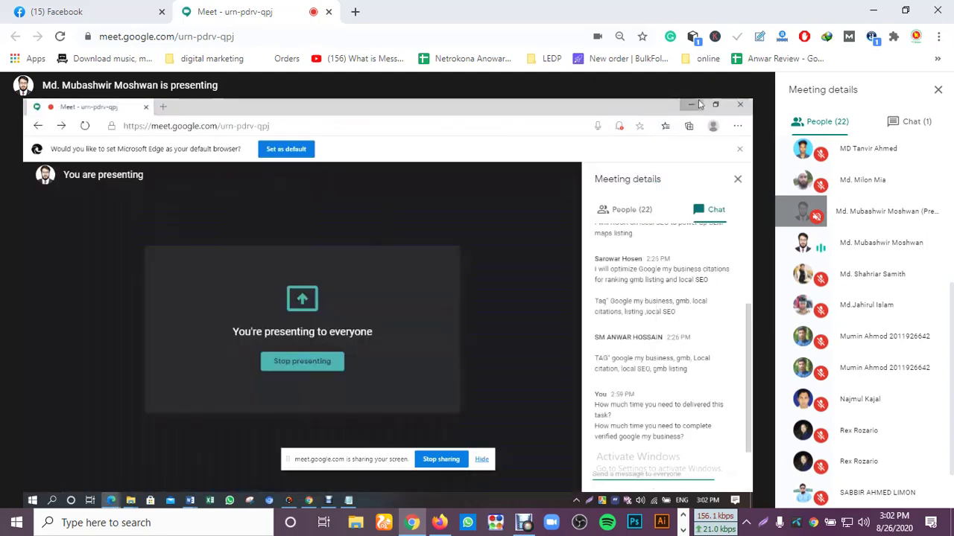
left_click(691, 104)
left_click(552, 187)
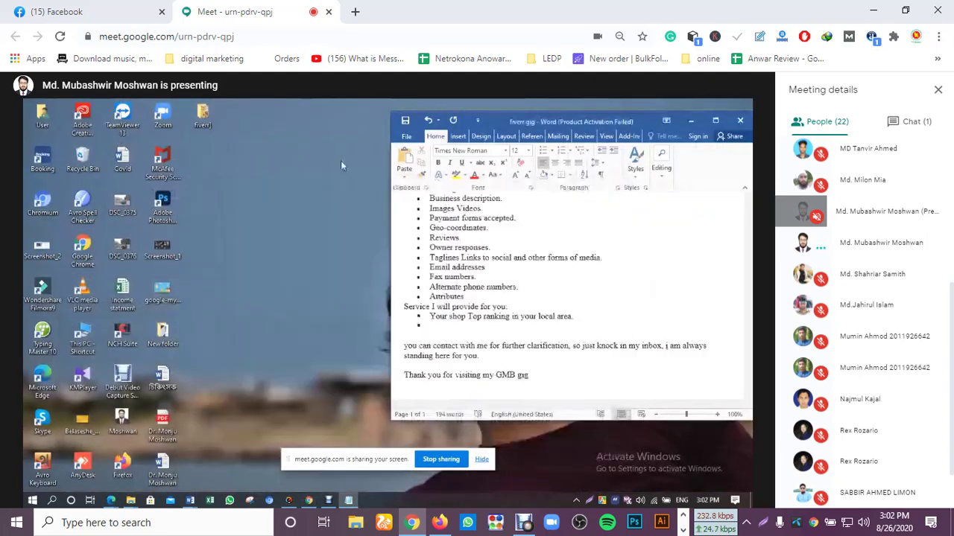
double_click(203, 119)
left_click(126, 245)
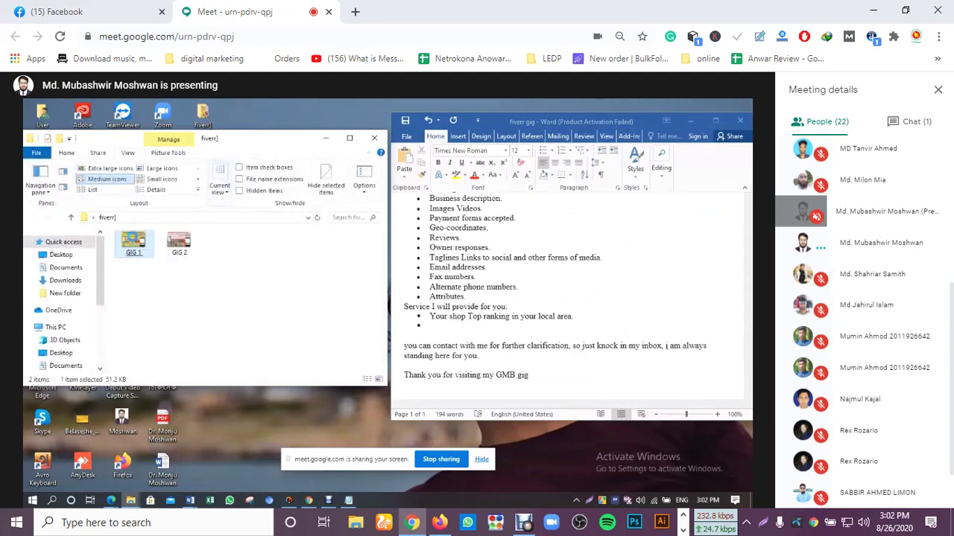
Step: View the GIG 1 and GIG 2 images in Photos and close the viewer
left_click(181, 254)
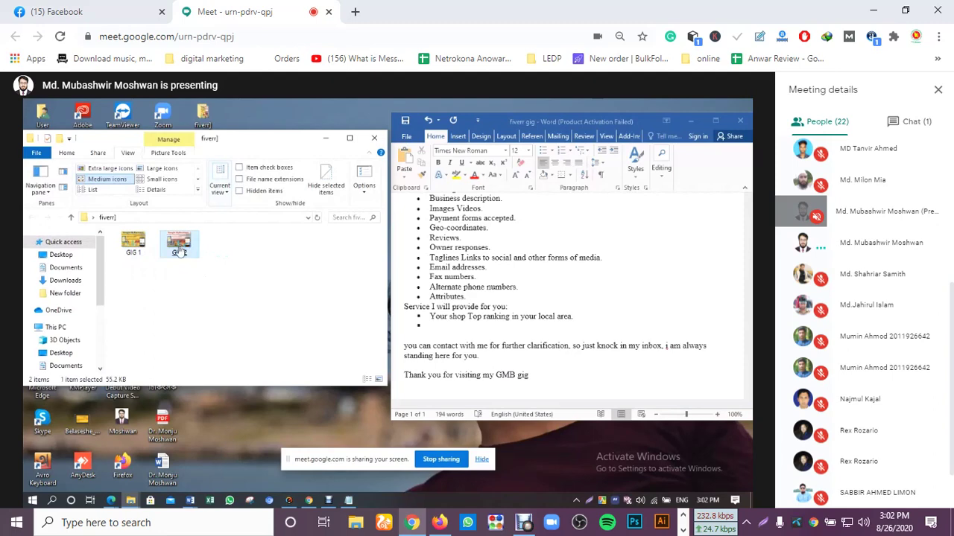
double_click(179, 252)
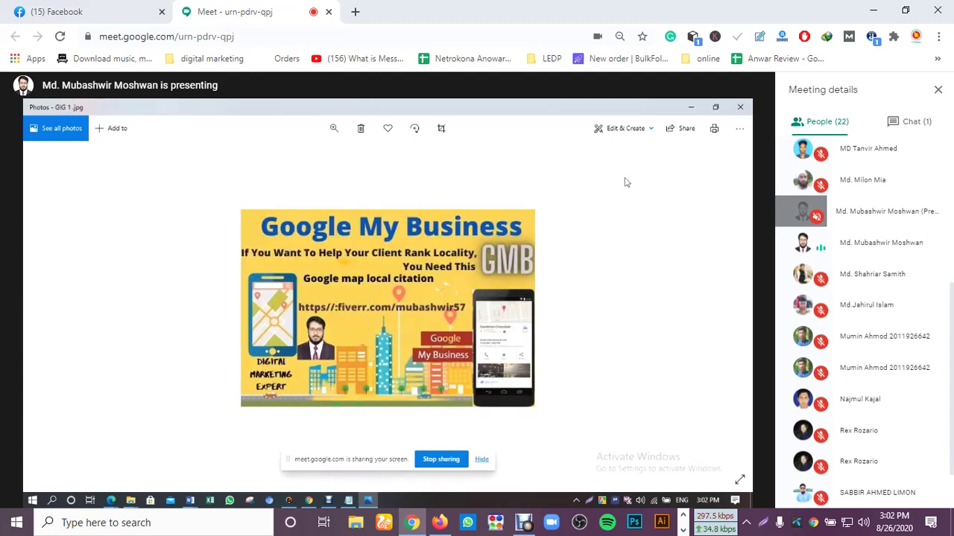
key("Right")
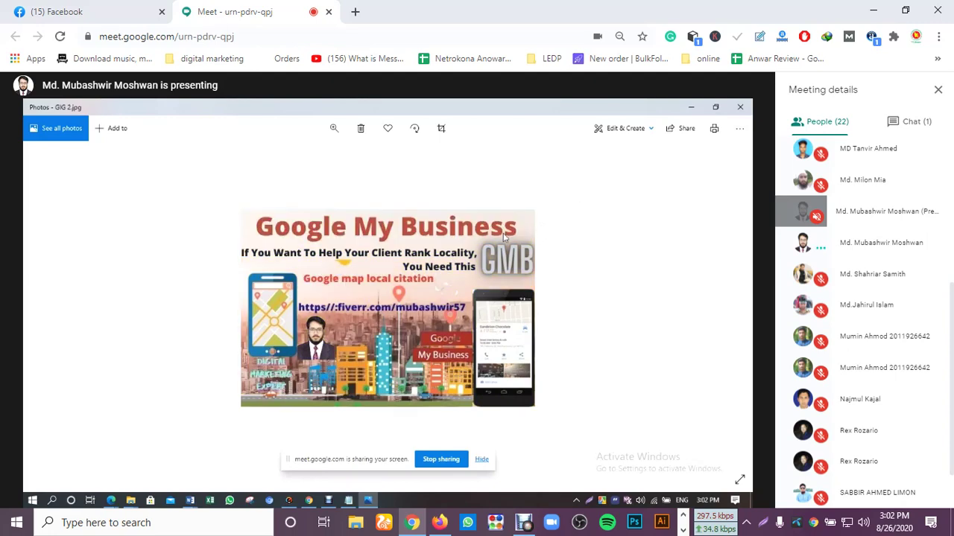
left_click(742, 106)
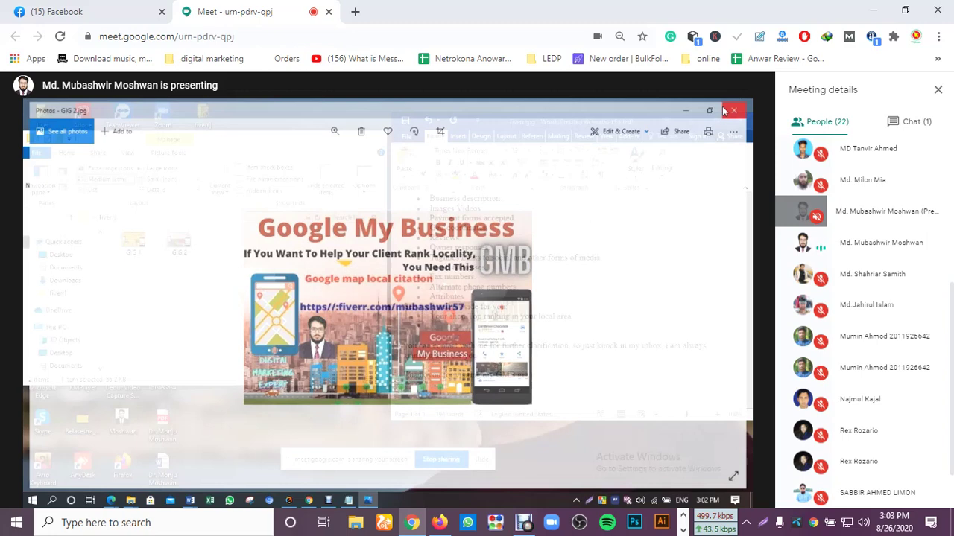
Step: Open the Details properties of the GIG 1 image in the fiverr] folder
right_click(146, 245)
left_click(183, 467)
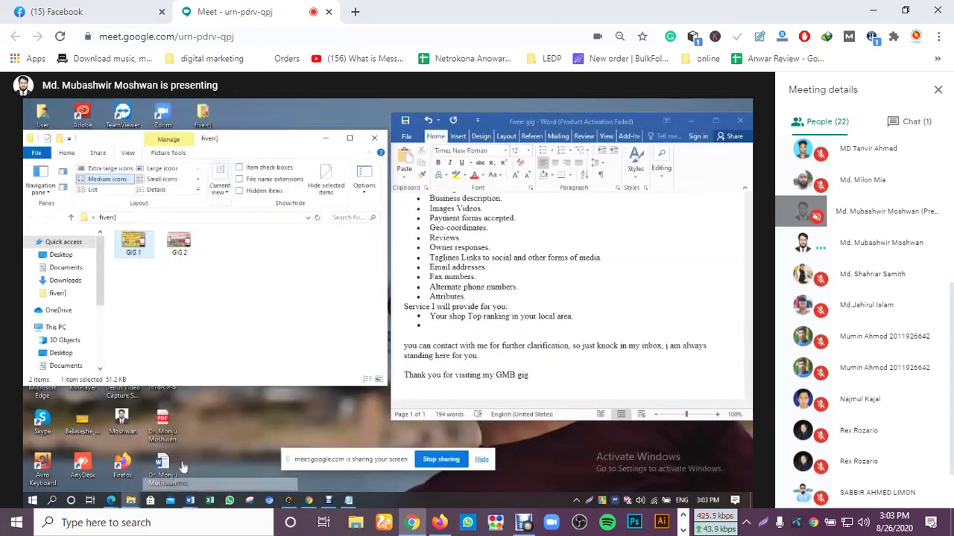
left_click(214, 240)
left_click_drag(267, 228, 277, 183)
left_click(208, 241)
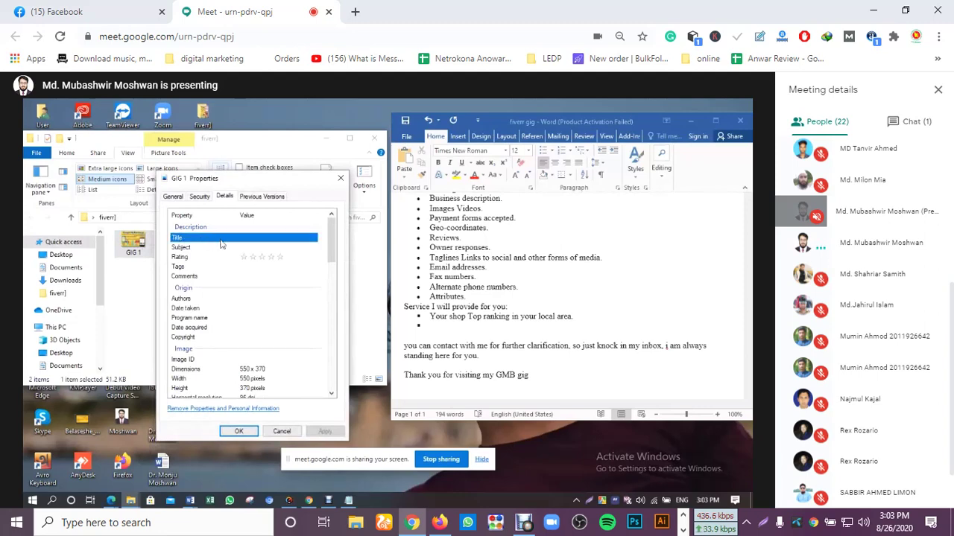
Step: Copy "I will do google my business gmb and listing Local citation SEO." from the Word document into the GIG 1 image's Title property
left_click(261, 237)
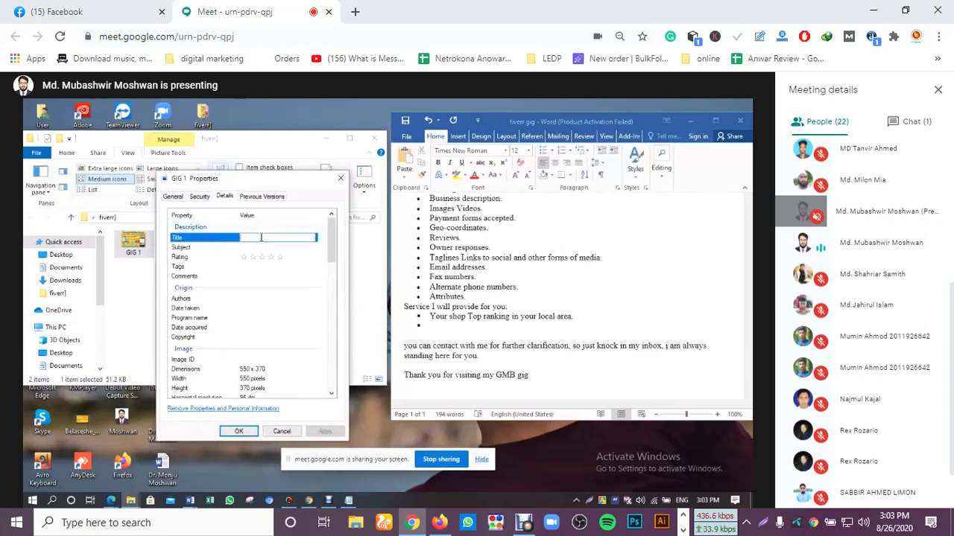
scroll(460, 250, "up", 1)
scroll(461, 250, "up", 5)
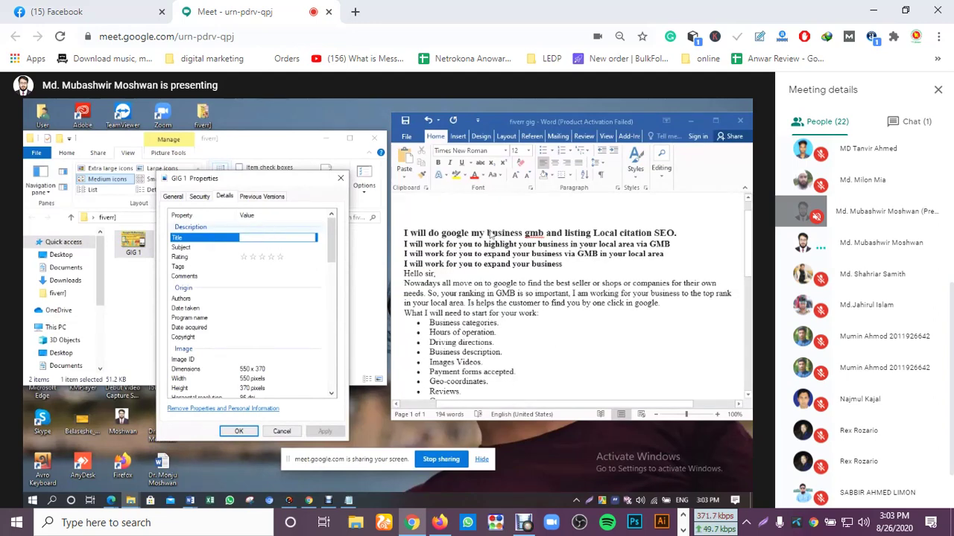
left_click(405, 235)
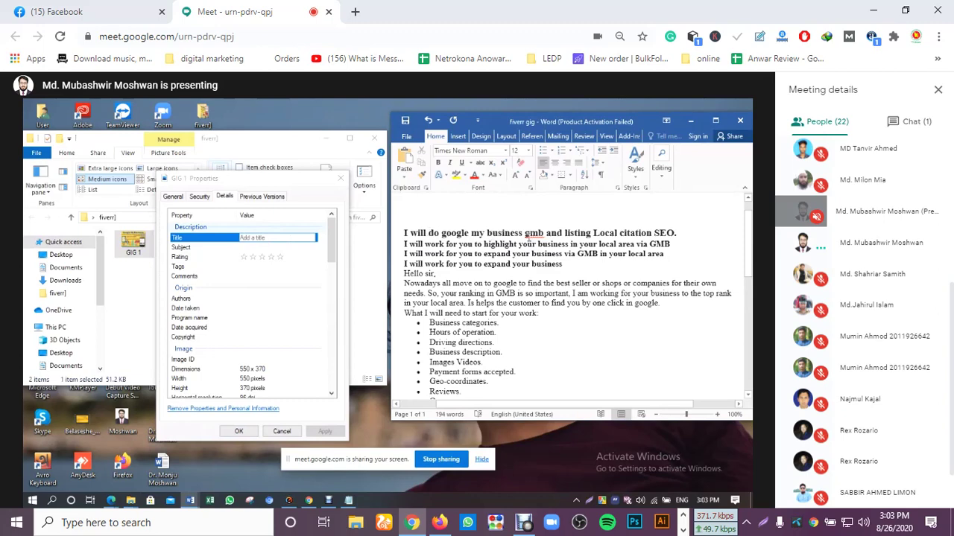
left_click_drag(675, 233, 403, 233)
key("ctrl+c")
left_click(285, 238)
key("ctrl+v")
Step: Paste the copied gig title as the GIG 1 image's Subject and set its rating to five stars
left_click(248, 247)
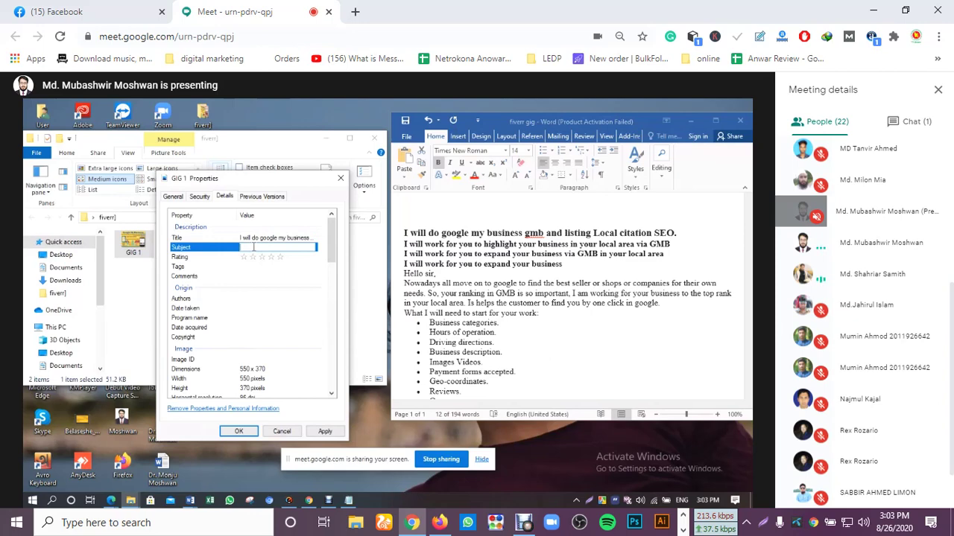
key("ctrl+v")
left_click(261, 258)
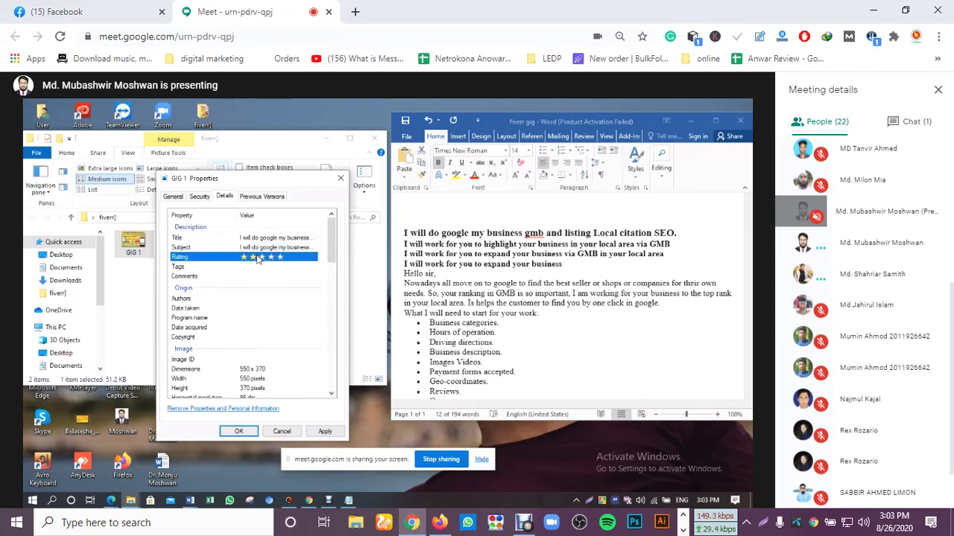
Step: Enter "web traffic" as a tag in the GIG 1 image's properties
left_click(278, 267)
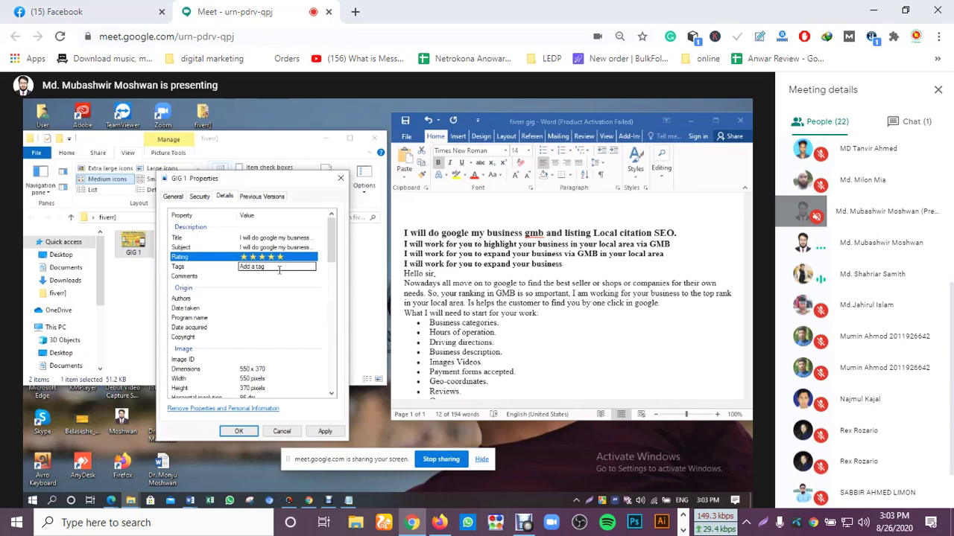
left_click(276, 269)
type("web traffic")
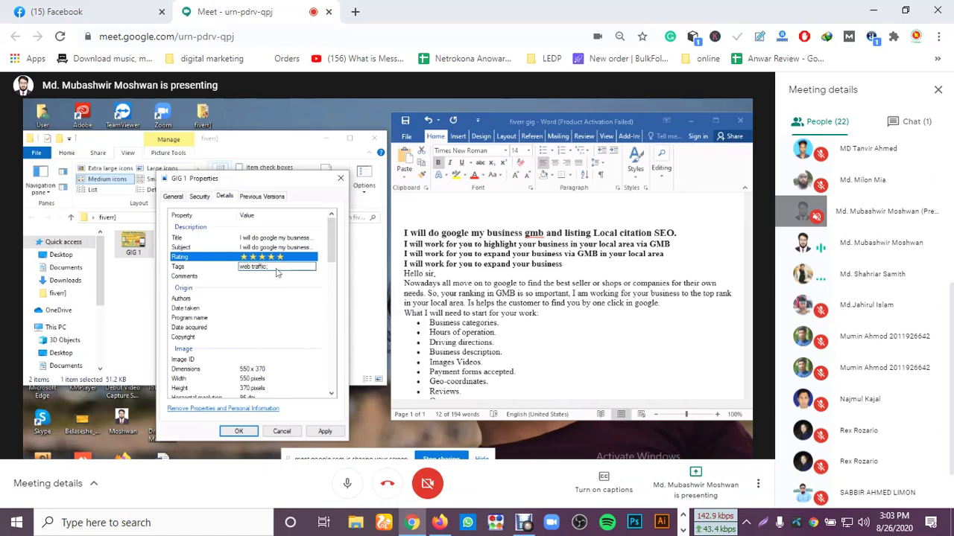
type(";")
key("BackSpace")
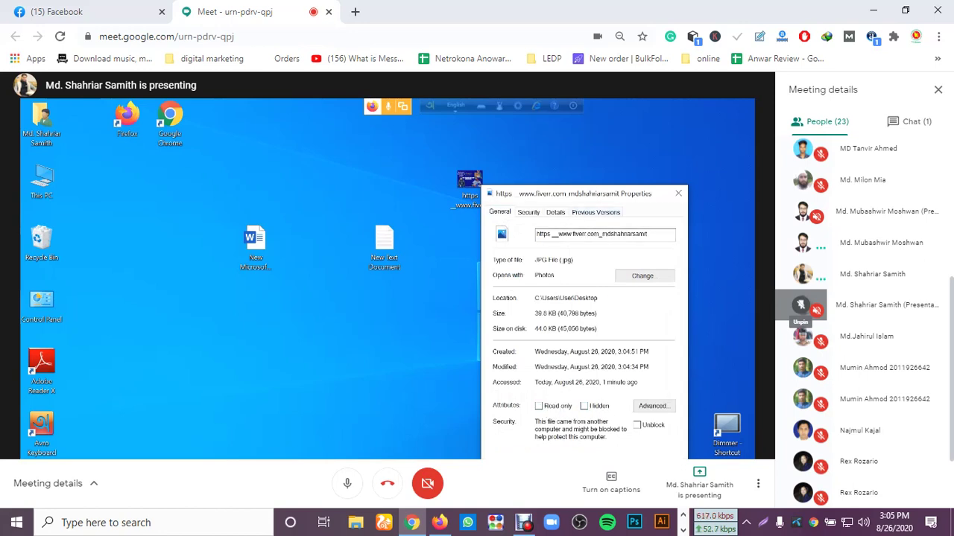
Step: Examine the Details properties of the Fiverr JPG on the desktop, including the option to remove properties and personal information
left_click(555, 215)
scroll(570, 358, "down", 12)
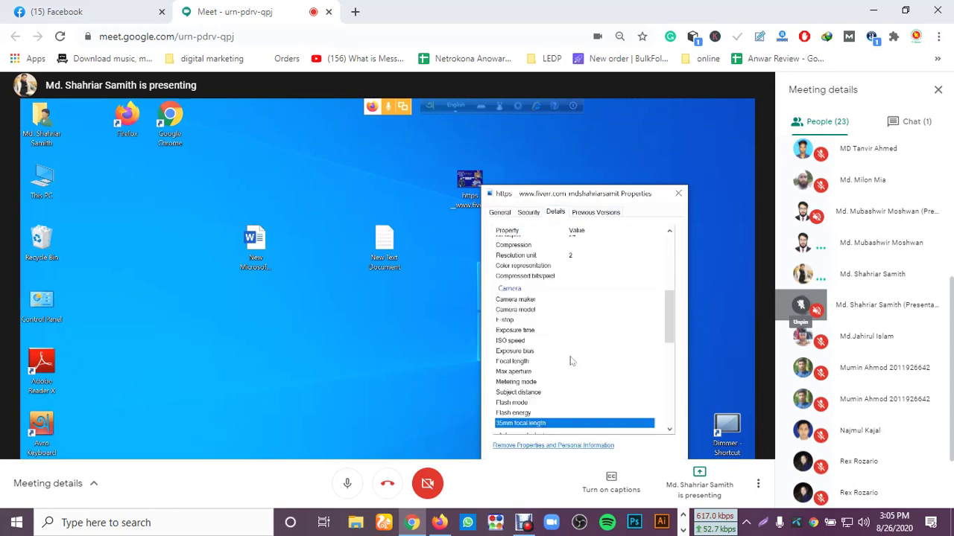
left_click(581, 446)
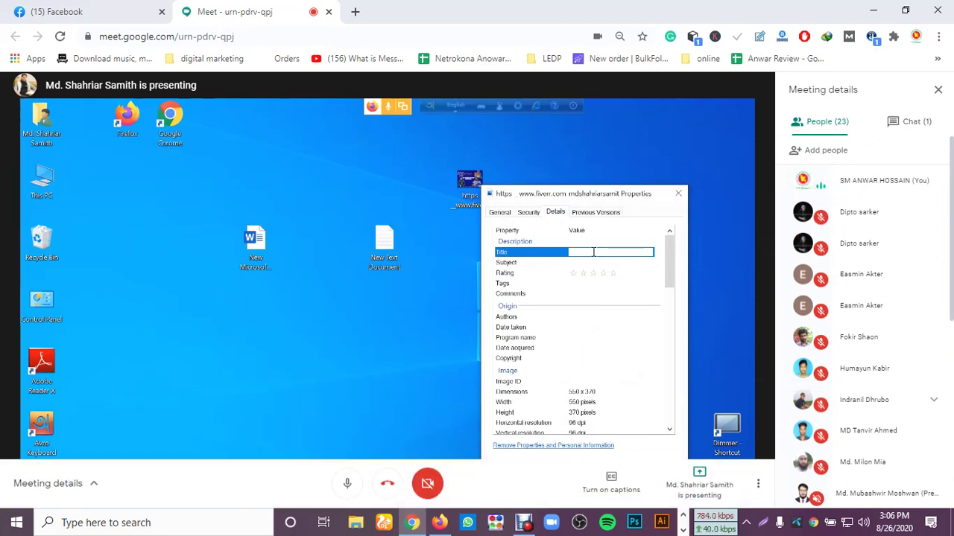
Step: Find the gig presenter among the meeting participants and pin their shared presentation to the main screen
scroll(803, 330, "down", 1)
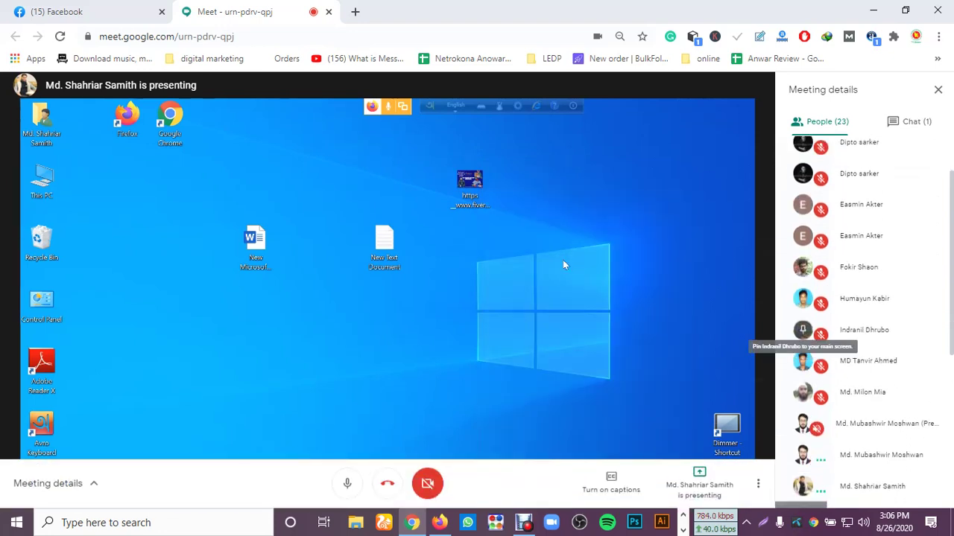
scroll(802, 331, "down", 1)
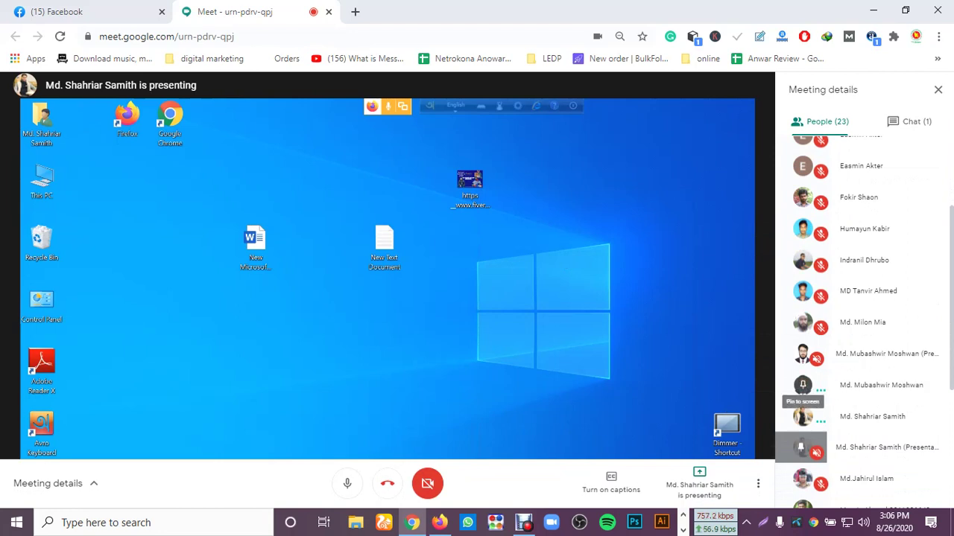
left_click(803, 385)
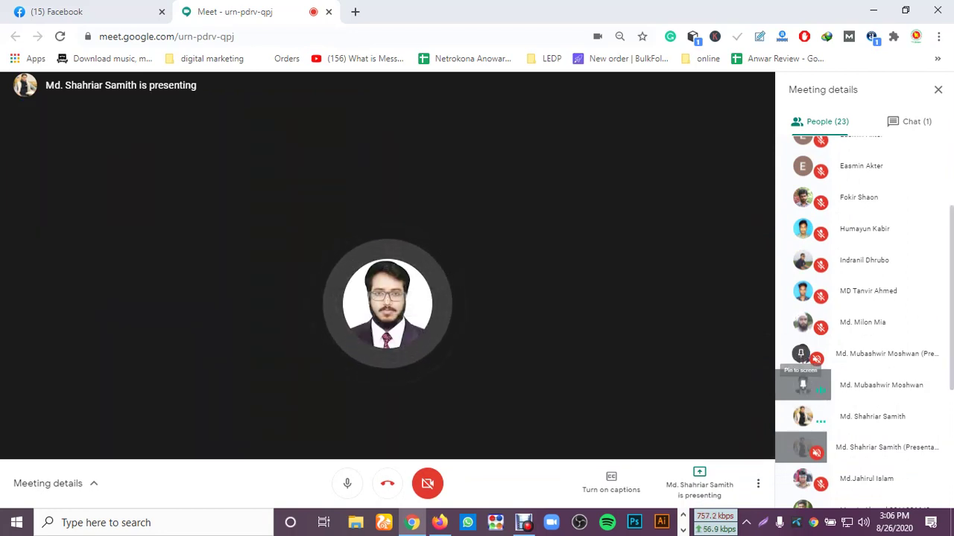
left_click(800, 354)
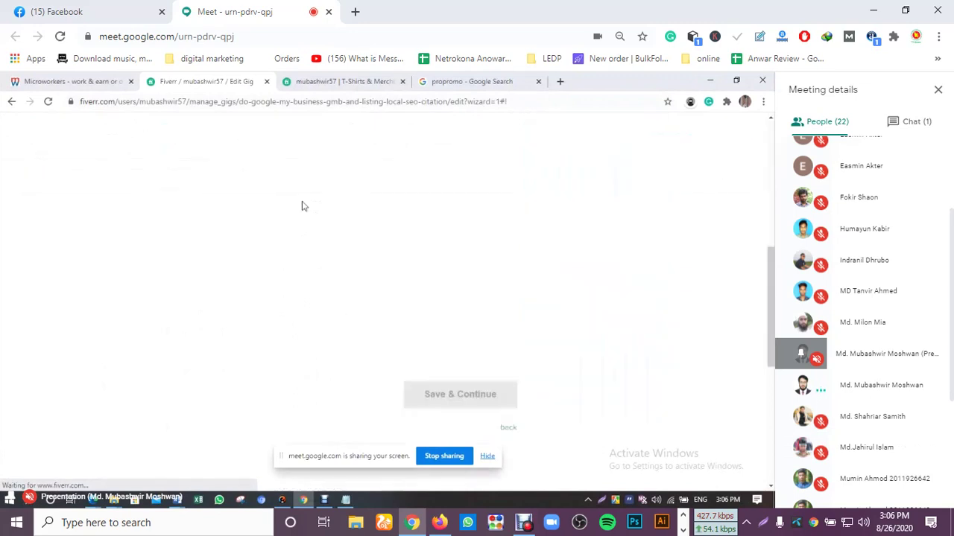
Step: Reload the Fiverr gig page, then save its Scope & Pricing section to continue to Description & FAQ
left_click(48, 102)
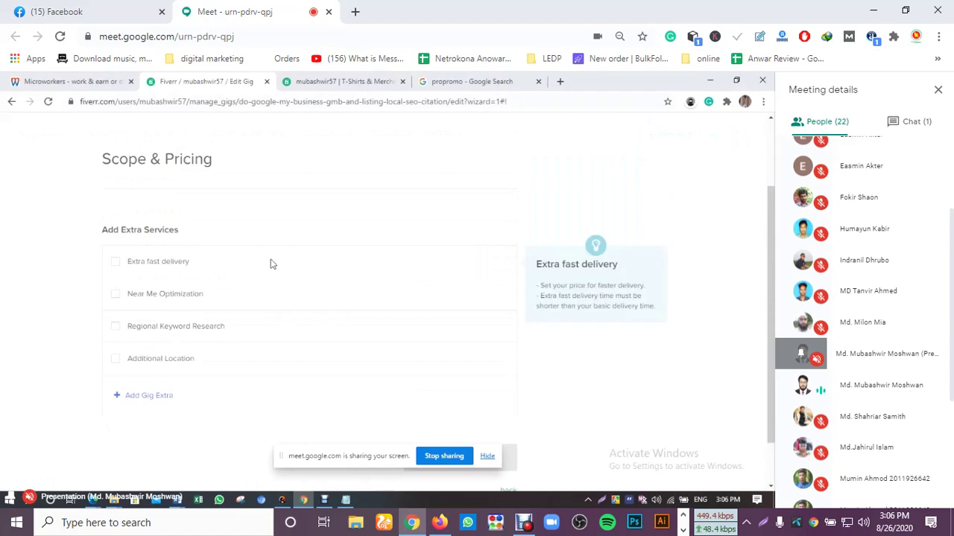
scroll(238, 250, "down", 2)
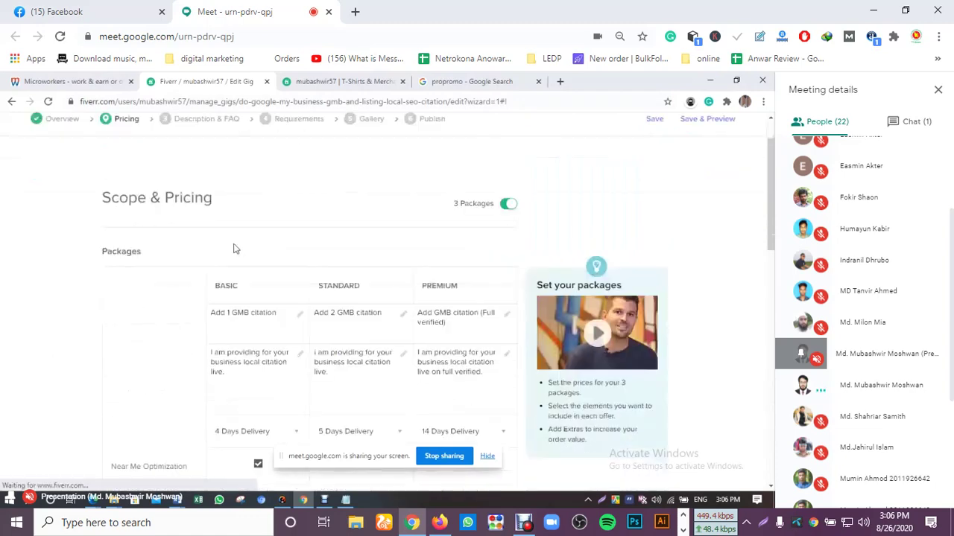
scroll(283, 271, "down", 3)
scroll(302, 298, "down", 2)
scroll(362, 313, "up", 5)
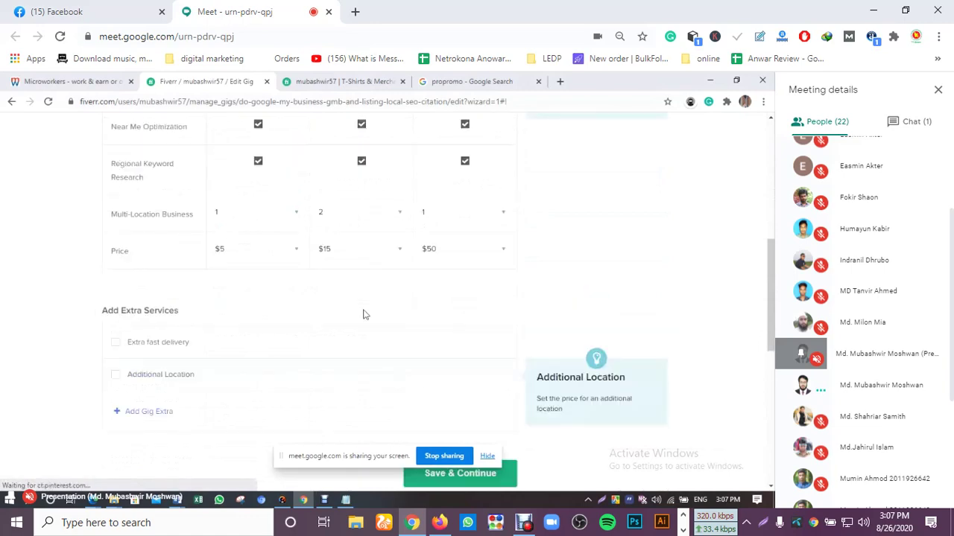
scroll(363, 314, "down", 3)
left_click(449, 402)
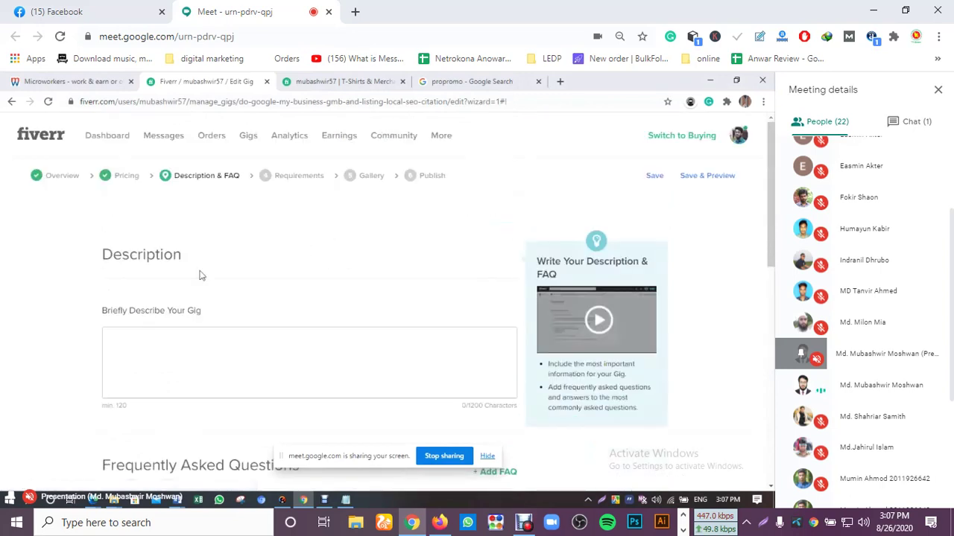
Step: Place the cursor in the empty gig description and bring the GIG 1 properties window to the front
left_click(163, 358)
scroll(183, 345, "down", 2)
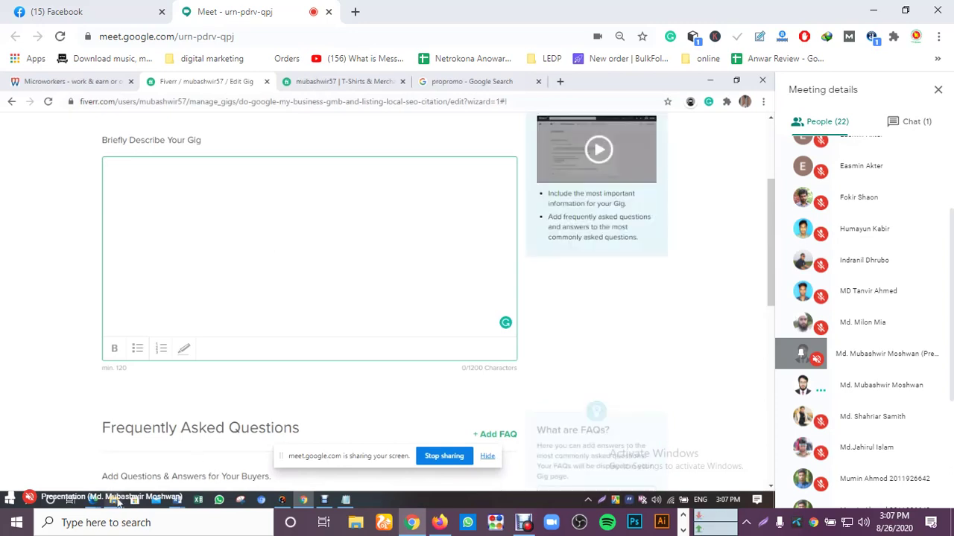
mouse_move(151, 497)
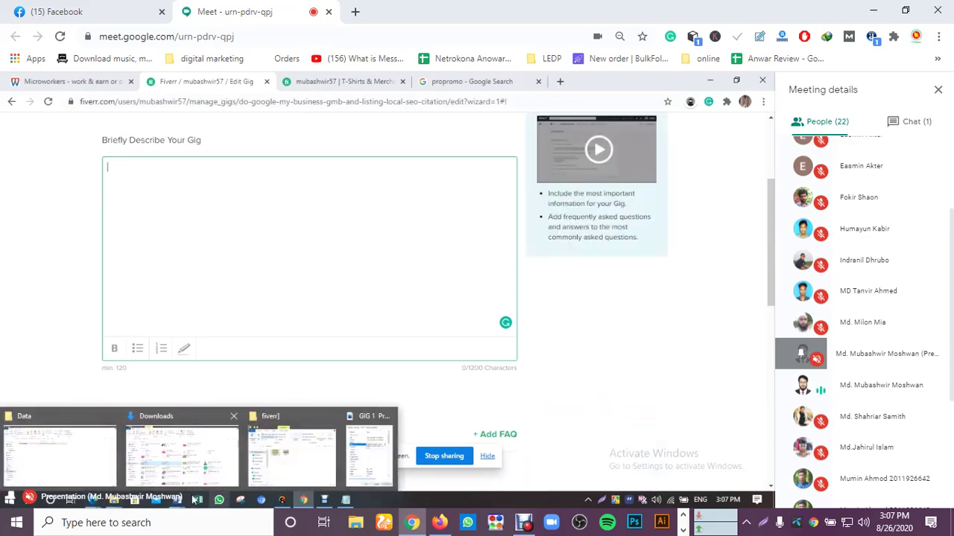
mouse_move(113, 499)
left_click(358, 449)
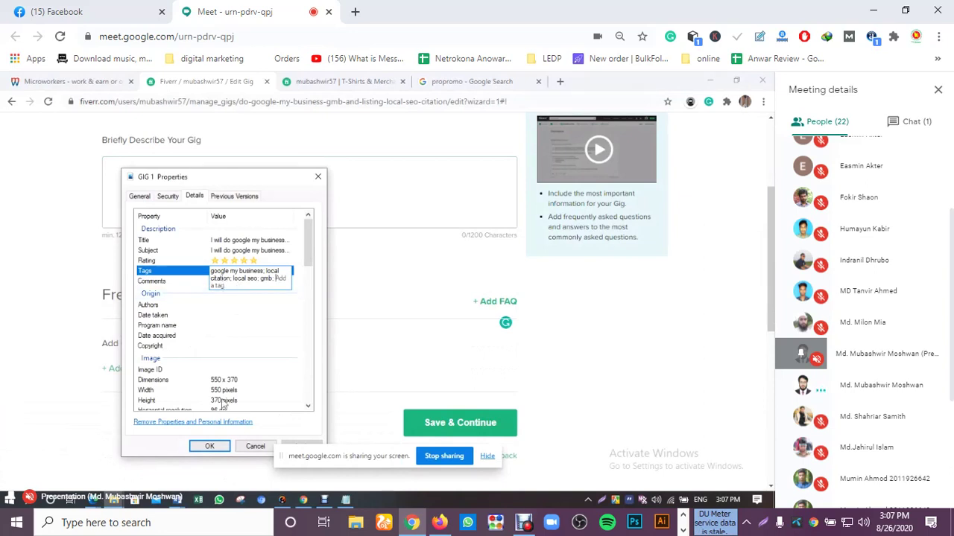
Step: Commit the tags google my business, local citation, local seo and gmb, then apply and close the GIG 1 properties
left_click_drag(257, 183, 236, 152)
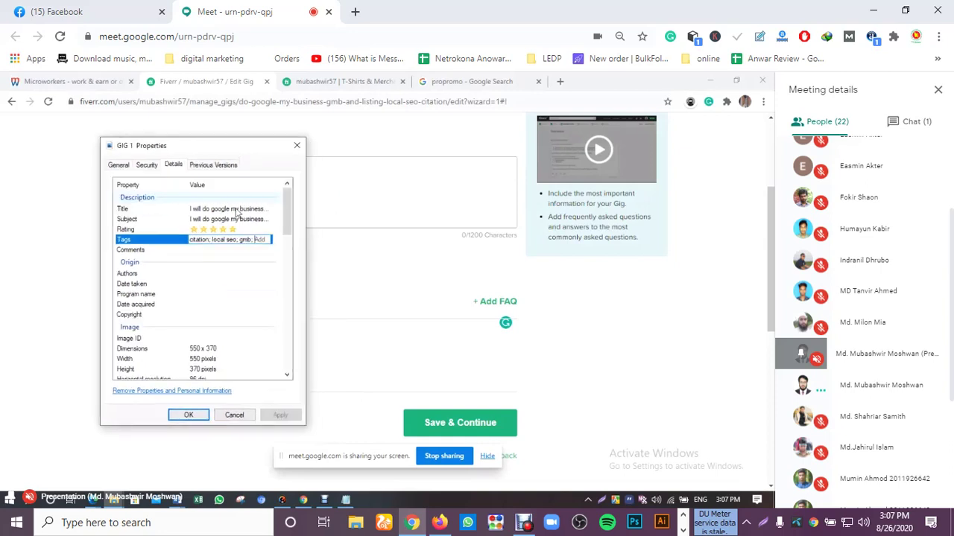
left_click(240, 272)
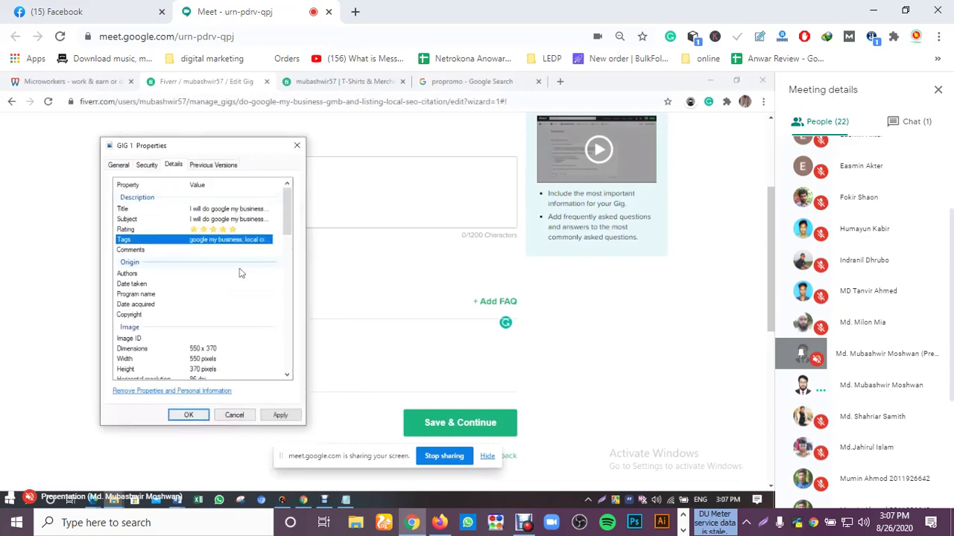
left_click(286, 415)
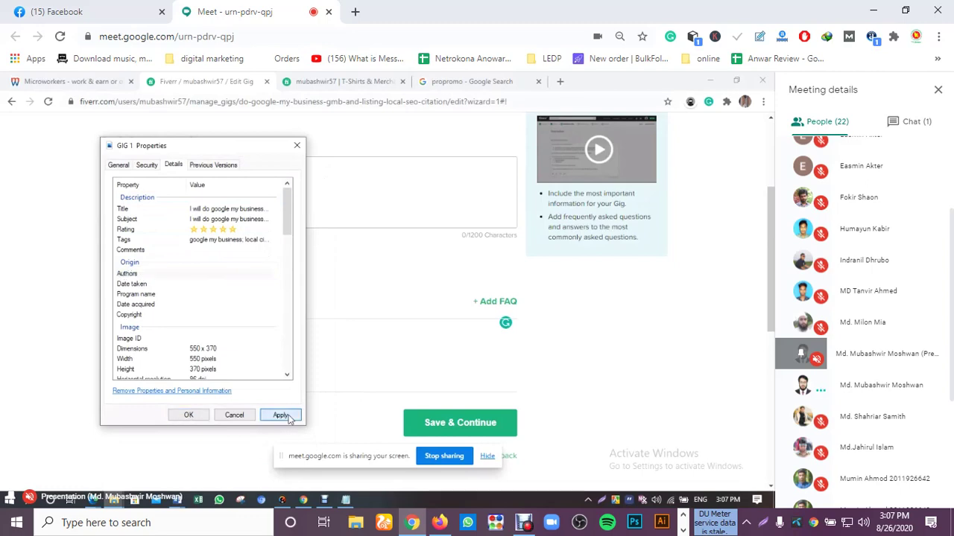
left_click(190, 415)
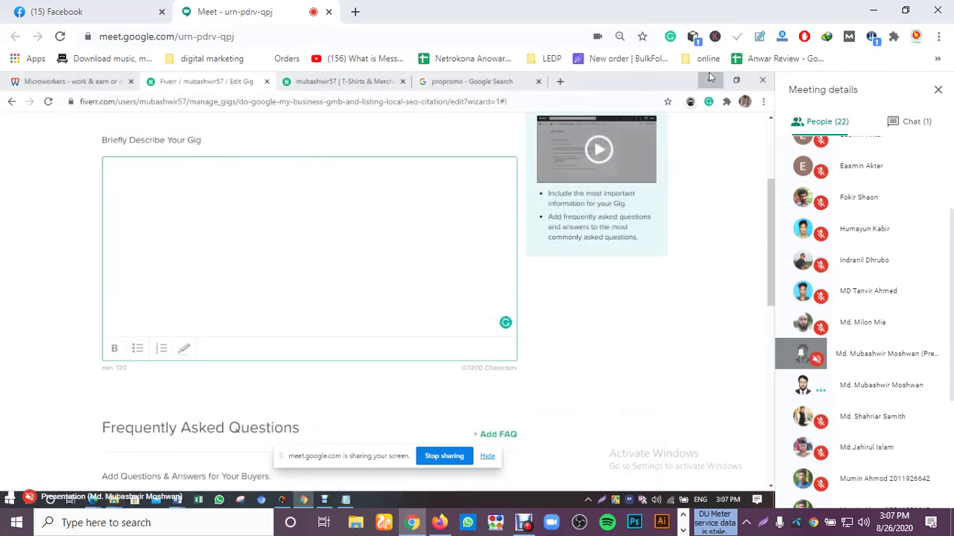
Step: Minimize the browser and reopen the detailed properties of the GIG 1 image in the fiverr folder
left_click(710, 78)
right_click(114, 237)
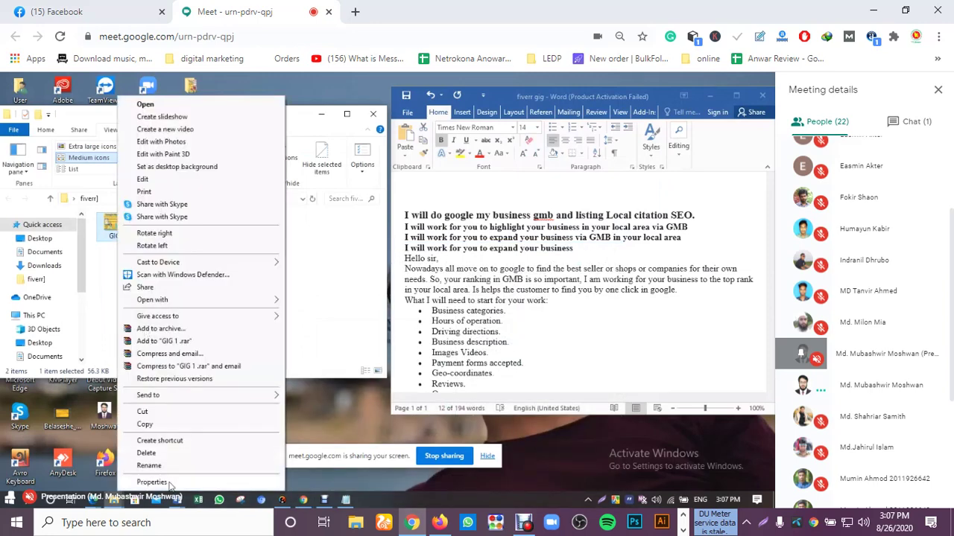
left_click(169, 485)
left_click(202, 223)
left_click_drag(240, 209, 246, 130)
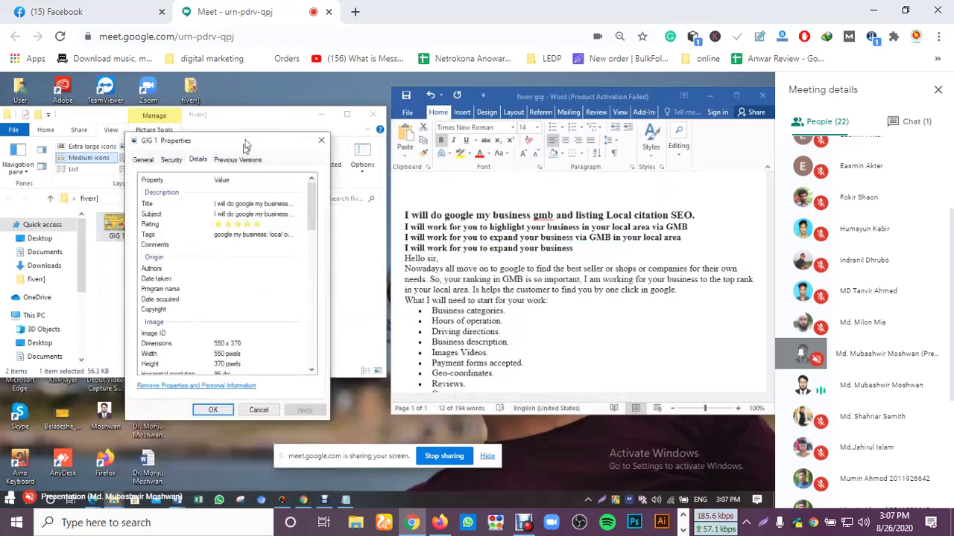
Step: Copy the Fiverr user address, up to and including the username, from the gig page's URL into GIG 1's Authors property
left_click(250, 254)
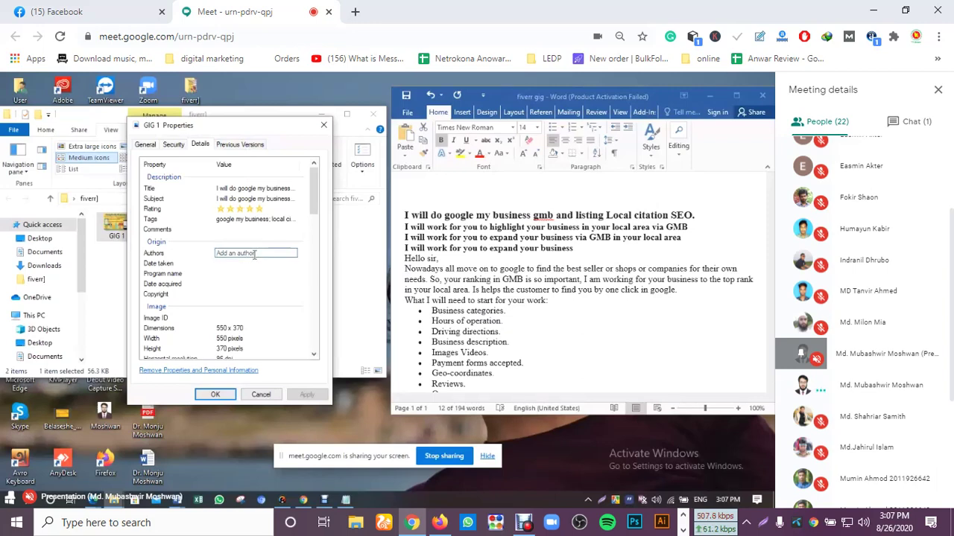
left_click(303, 499)
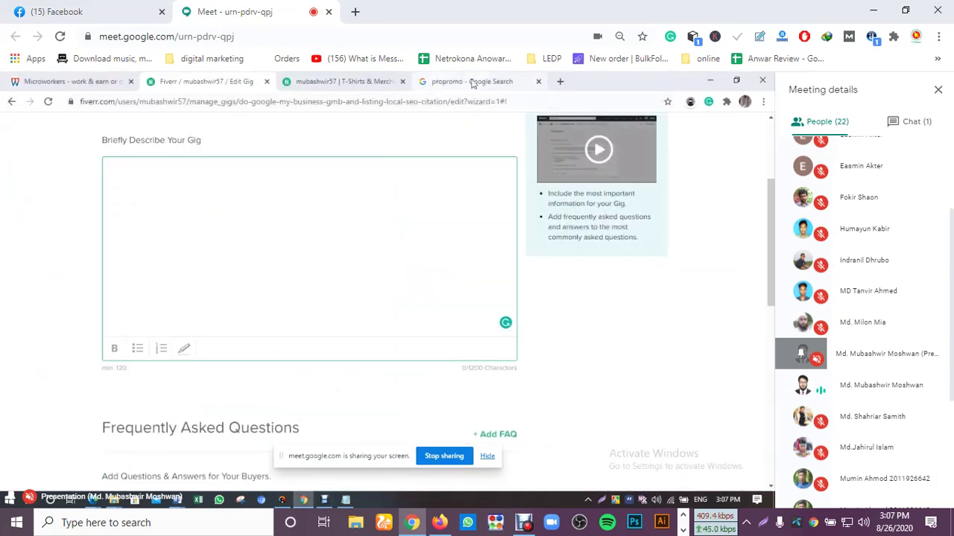
left_click_drag(188, 101, 88, 114)
key("ctrl+c")
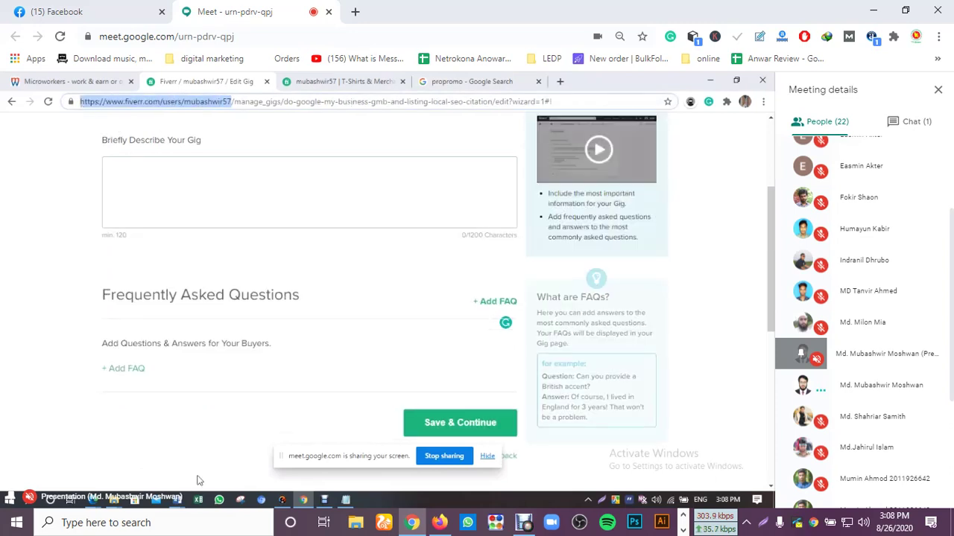
left_click(113, 500)
left_click(350, 455)
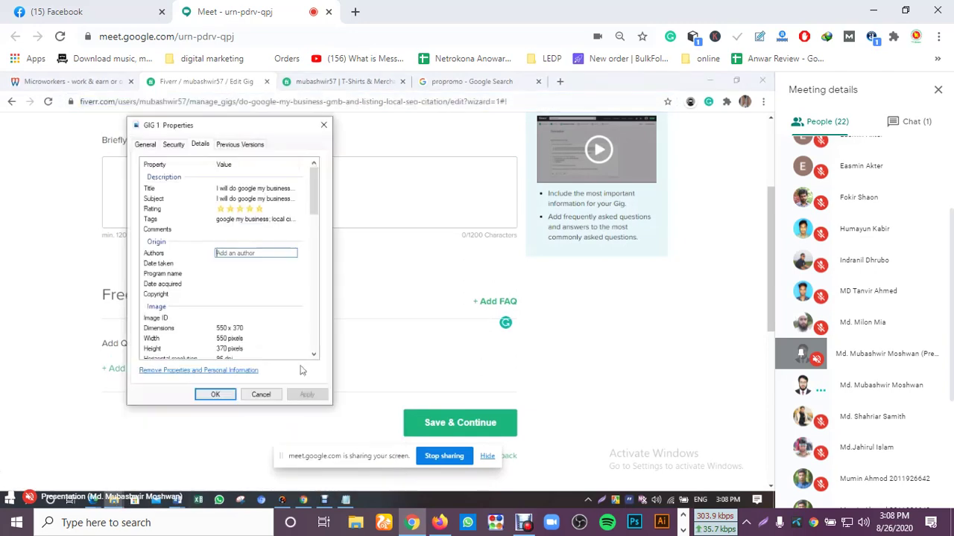
left_click(258, 254)
key("ctrl+v")
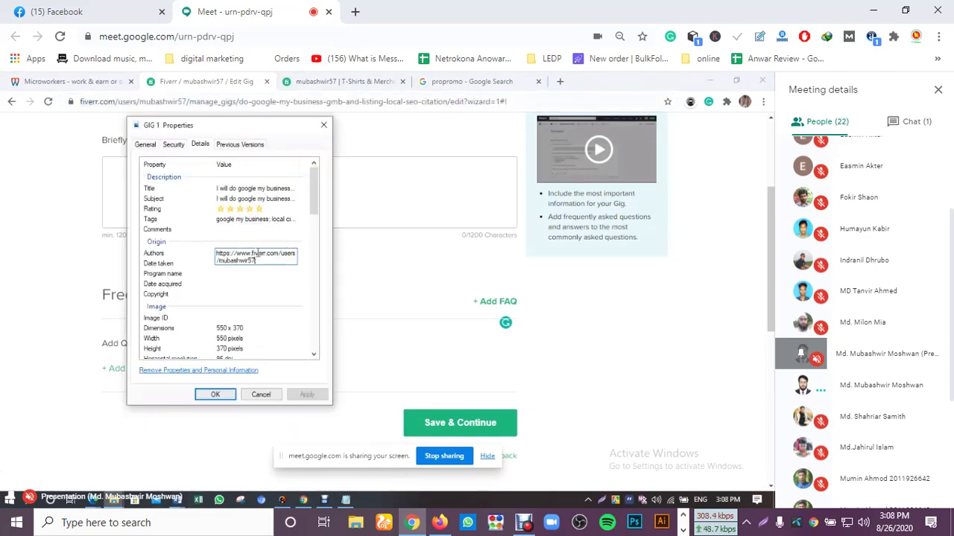
left_click(218, 259)
key("BackSpace")
key("BackSpace")
key("BackSpace")
key("BackSpace")
key("BackSpace")
key("BackSpace")
key("BackSpace")
key("BackSpace")
key("BackSpace")
key("BackSpace")
key("BackSpace")
key("BackSpace")
key("BackSpace")
key("BackSpace")
key("BackSpace")
key("BackSpace")
key("BackSpace")
key("BackSpace")
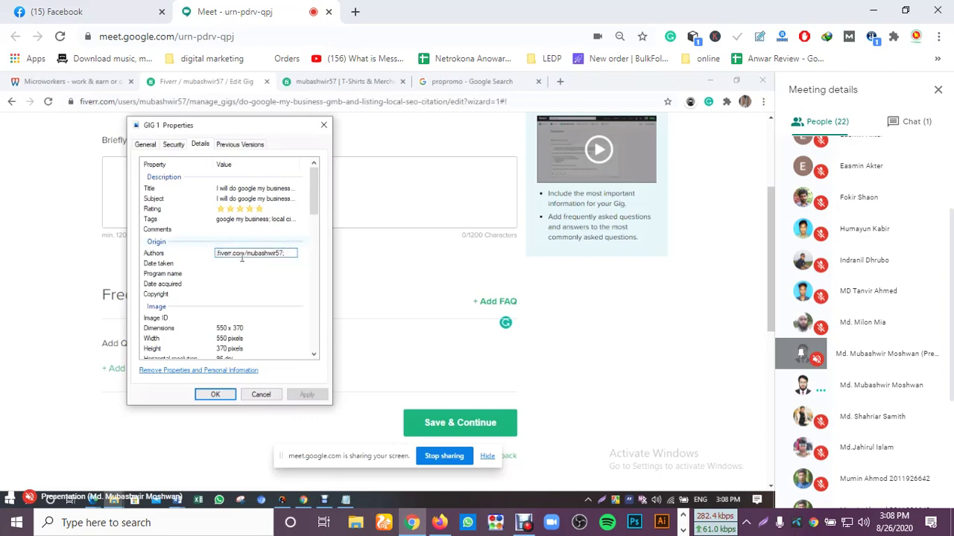
key("Delete")
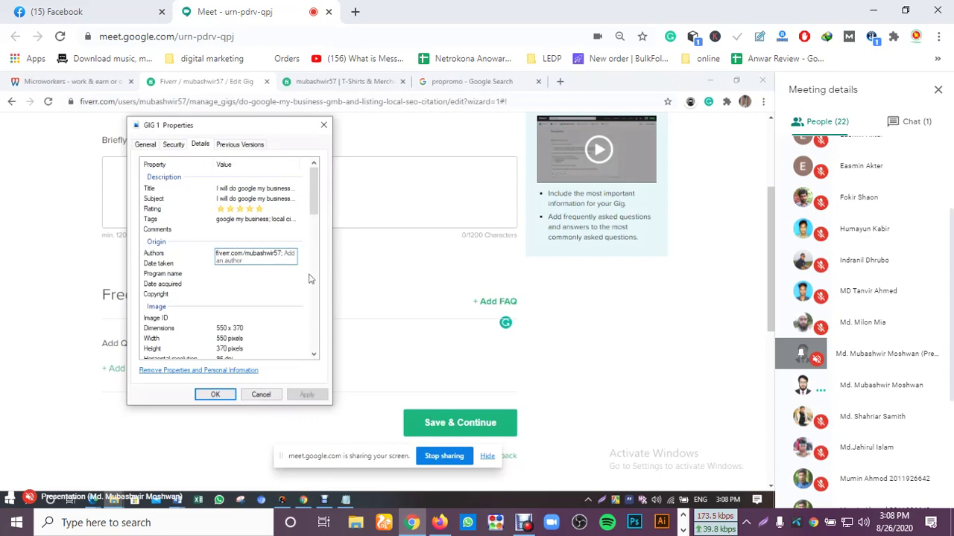
Step: Commit the Authors entry, then apply the changes and close the GIG 1 properties
left_click(289, 285)
left_click(298, 255)
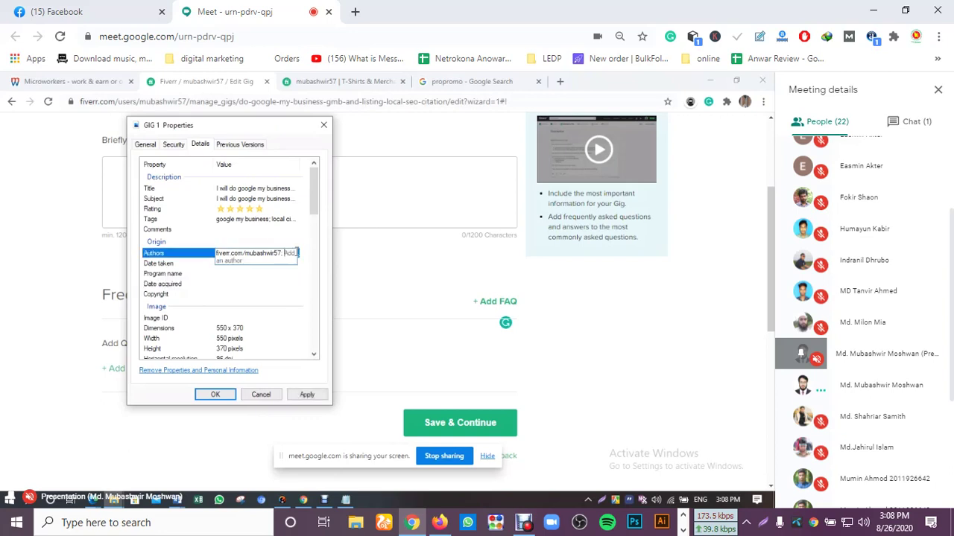
key("Return")
left_click(307, 394)
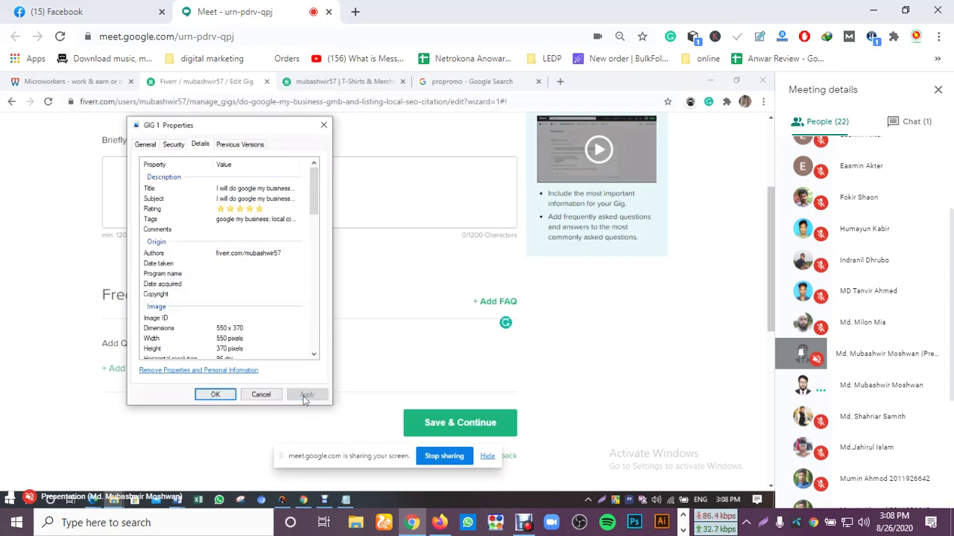
left_click(215, 396)
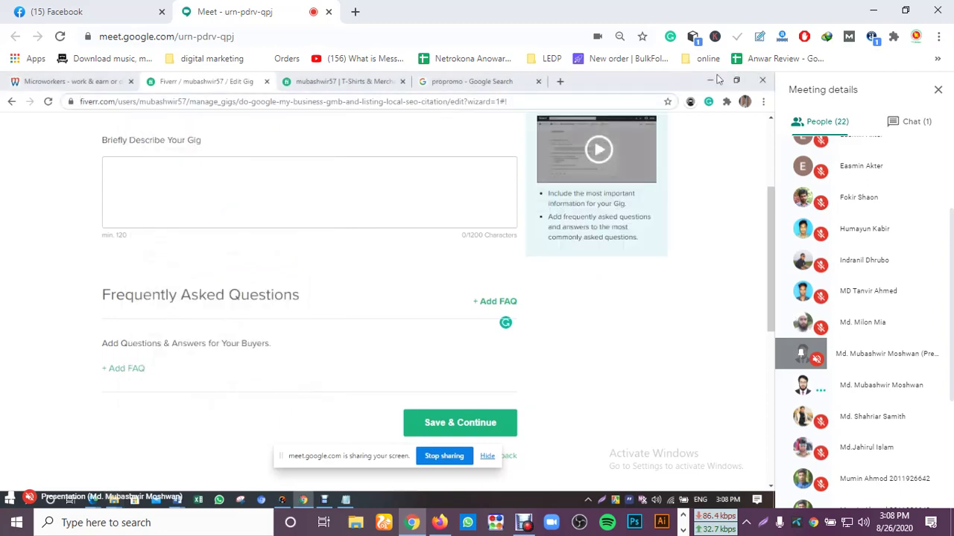
Step: Return to the fiverr folder and bring up GIG 1's detailed properties again at the Origin section
left_click(707, 78)
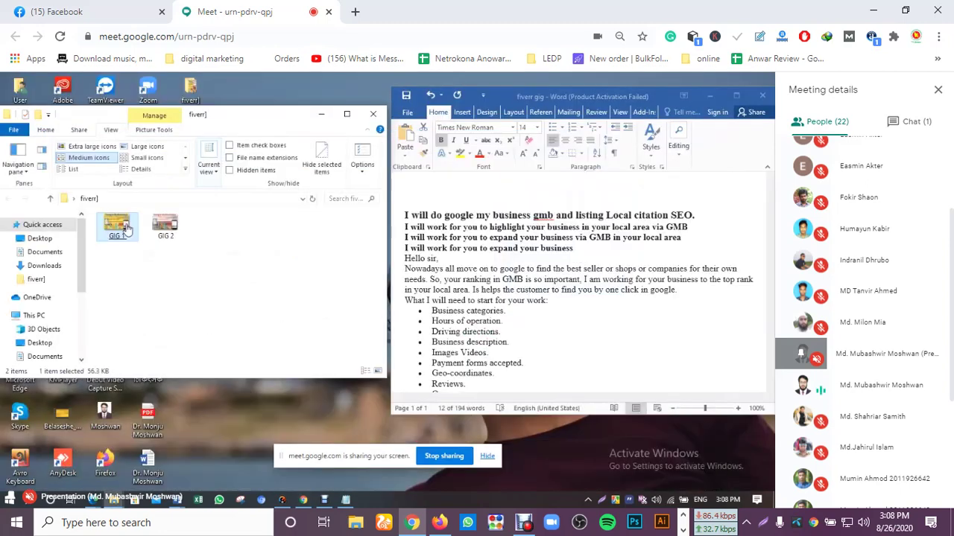
right_click(125, 231)
left_click(164, 482)
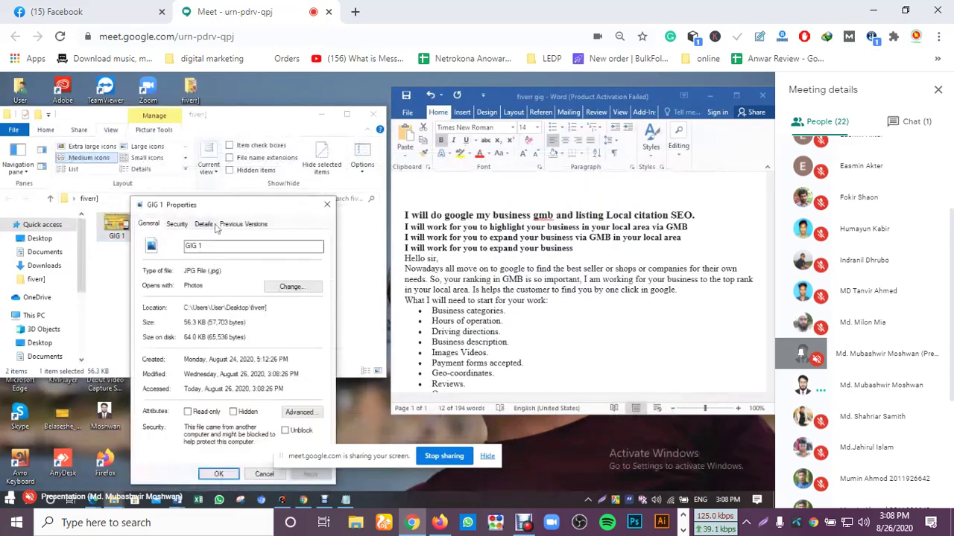
left_click(210, 225)
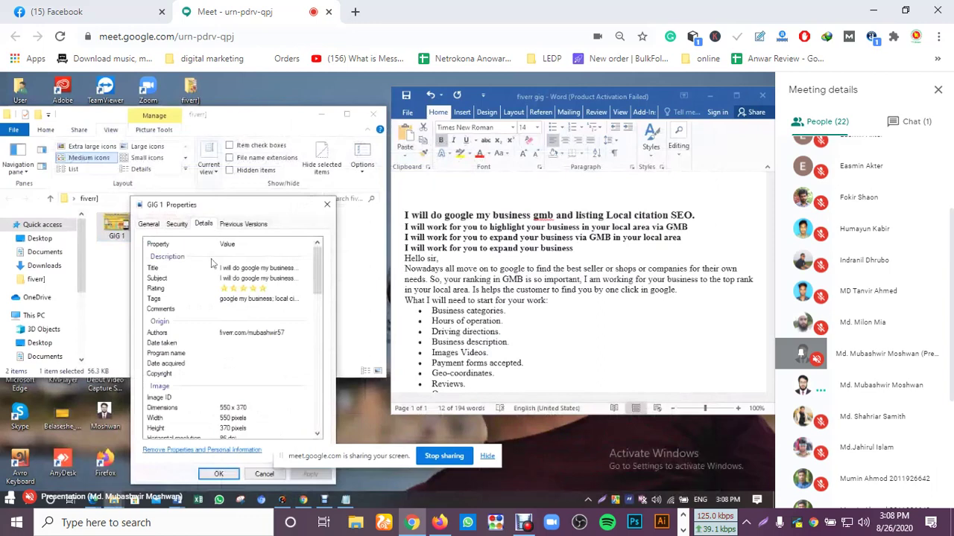
scroll(172, 345, "down", 1)
Step: Copy the Fiverr profile address from the Authors property into the Copyright property of GIG 1, without the trailing semicolon
left_click(170, 345)
left_click(241, 344)
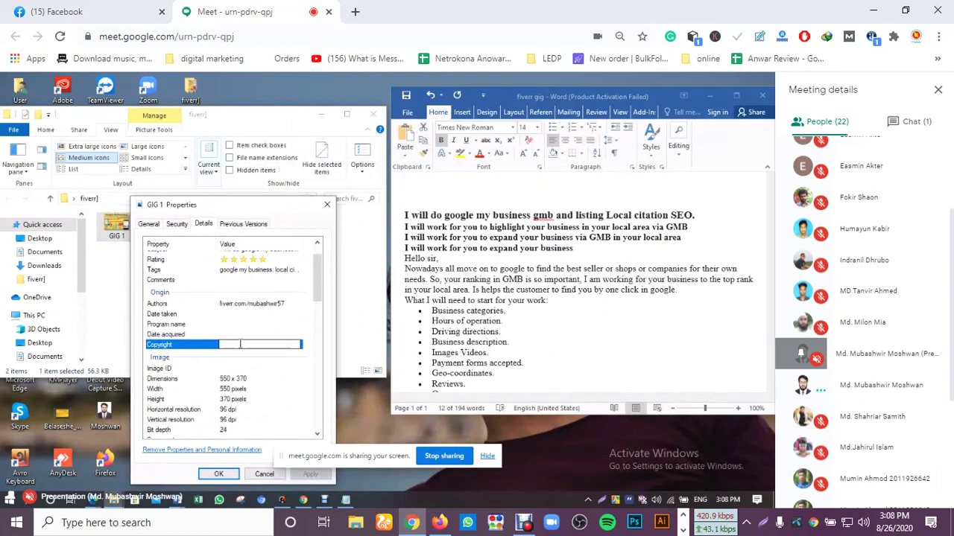
left_click(277, 303)
type(";")
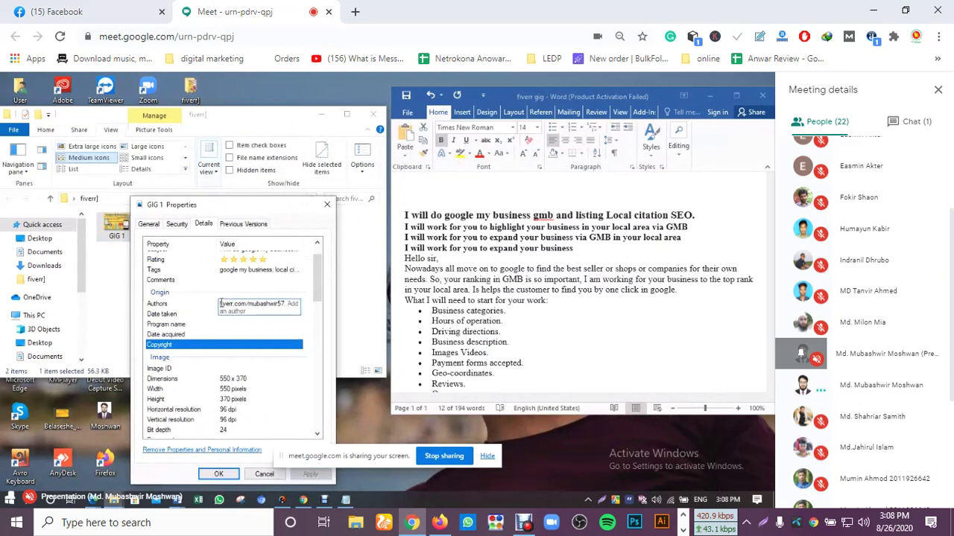
key("ctrl+a")
key("ctrl+c")
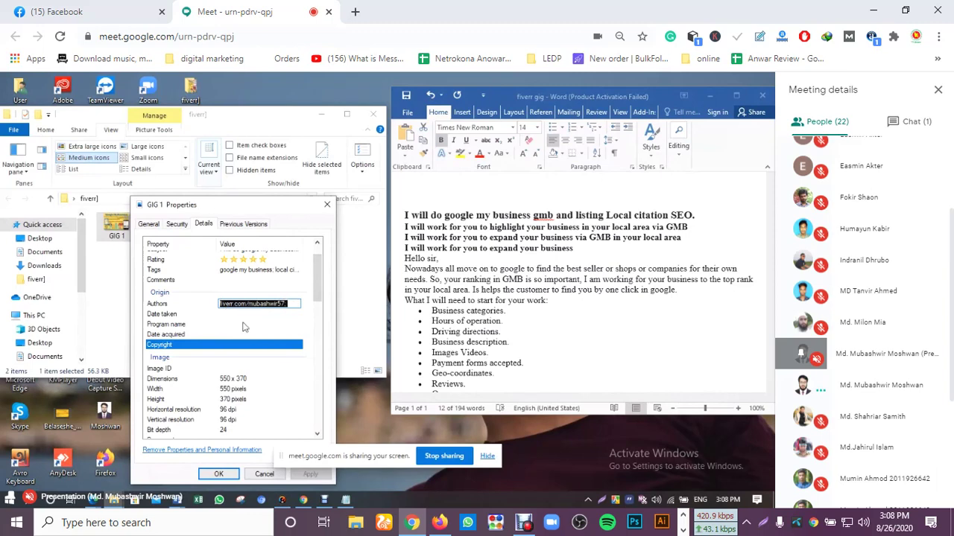
left_click(257, 347)
key("ctrl+v")
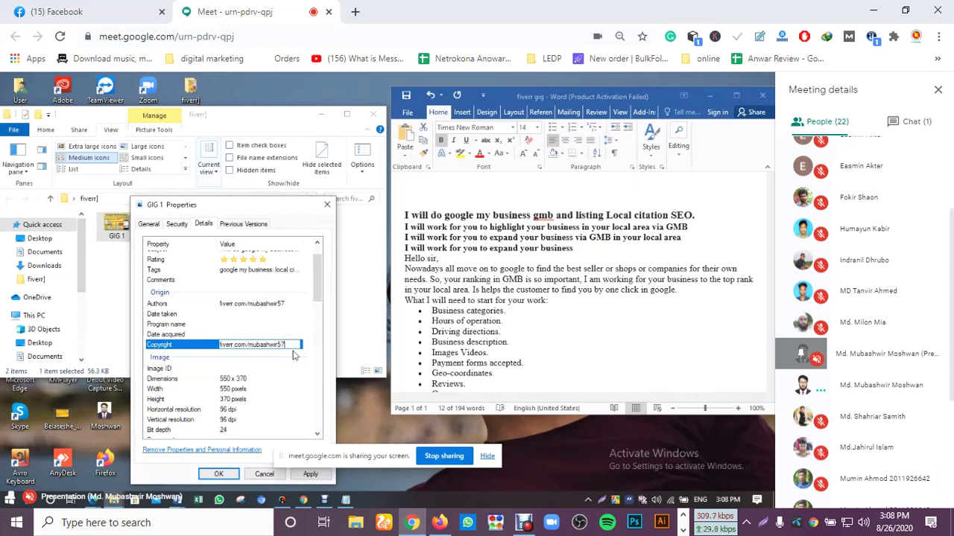
left_click(292, 368)
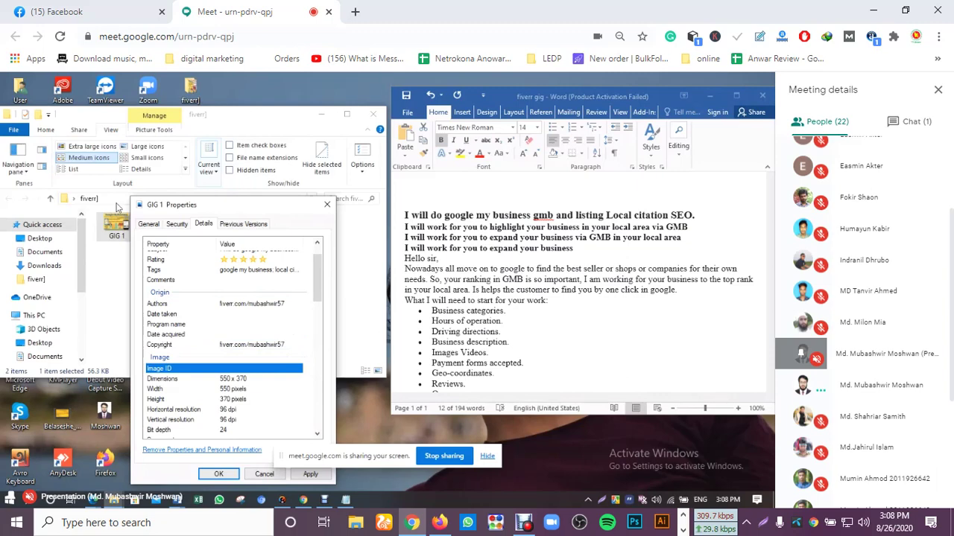
Step: Check the image properties below Copyright, then save and close the GIG 1 properties
scroll(275, 407, "down", 1)
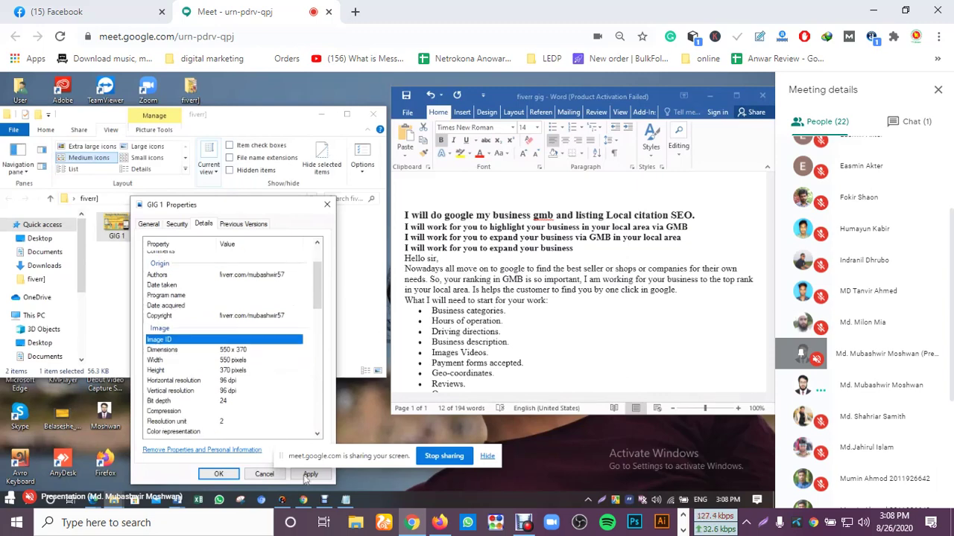
left_click(292, 404)
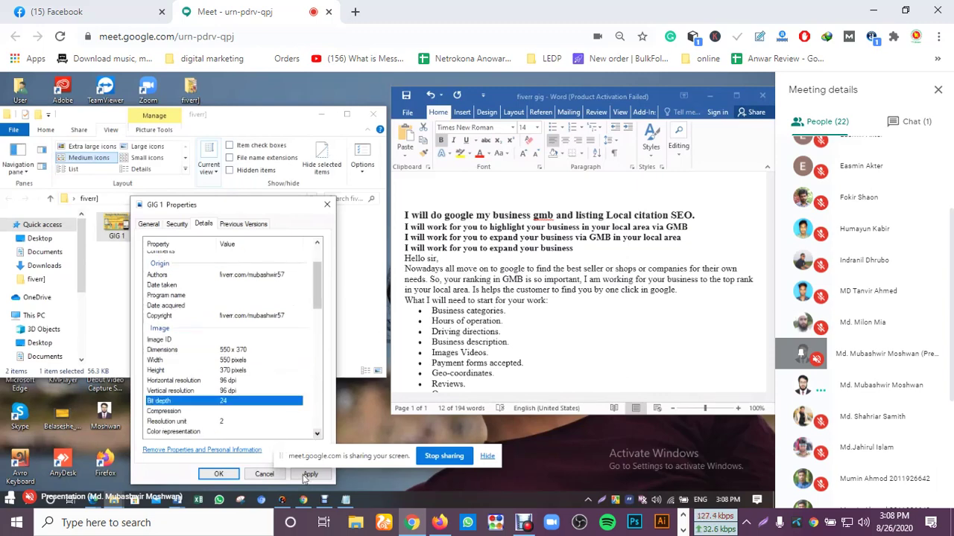
left_click_drag(279, 209, 245, 143)
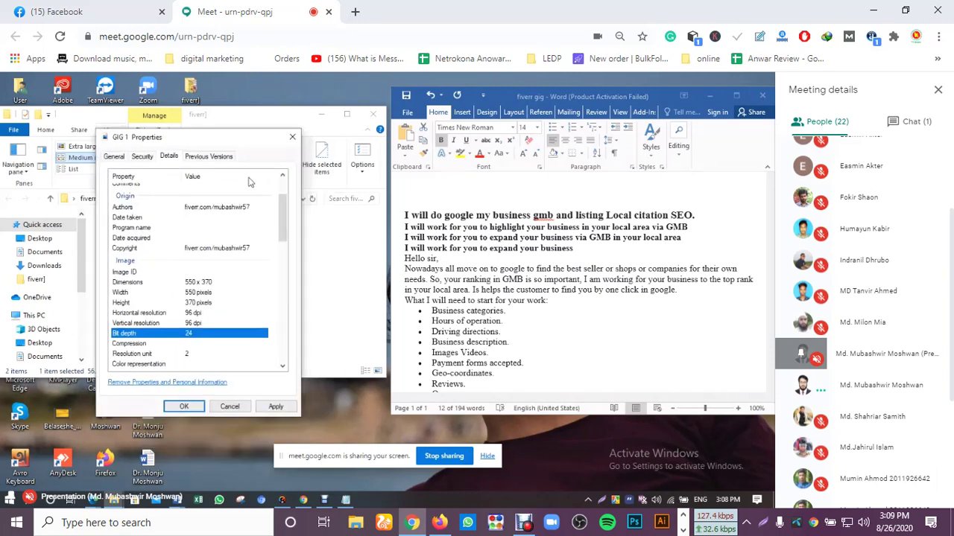
left_click(184, 406)
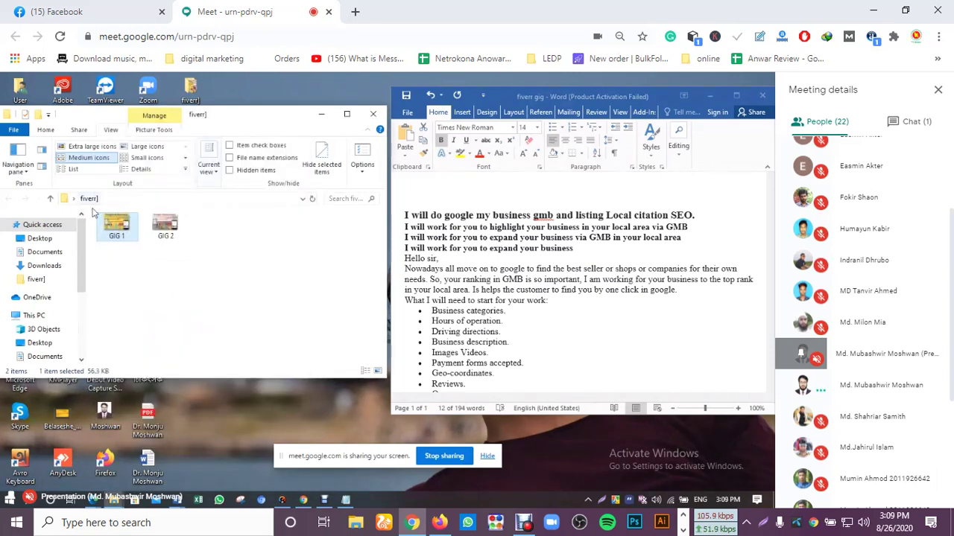
Step: Review the title, tags, author and copyright details in the properties of the GIG 1 image
right_click(119, 228)
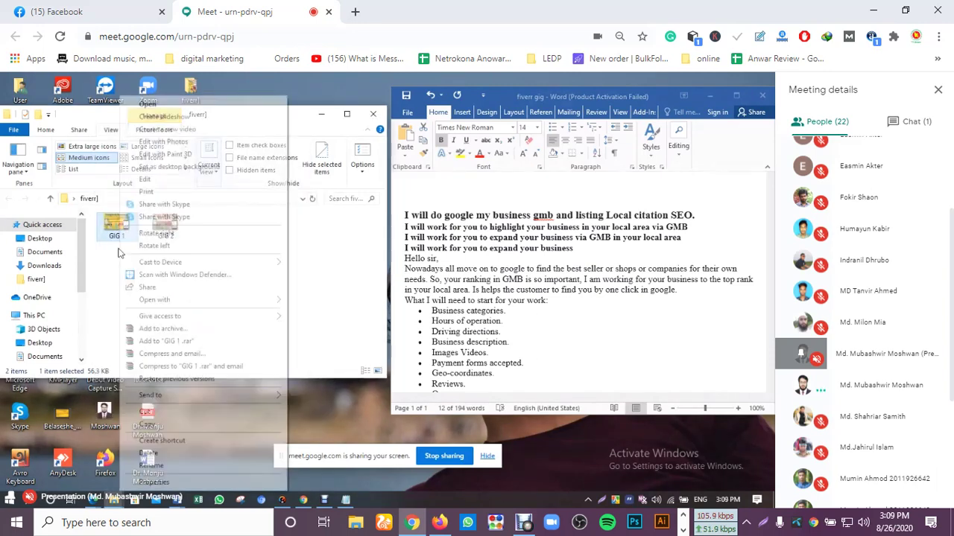
left_click(157, 482)
left_click(197, 226)
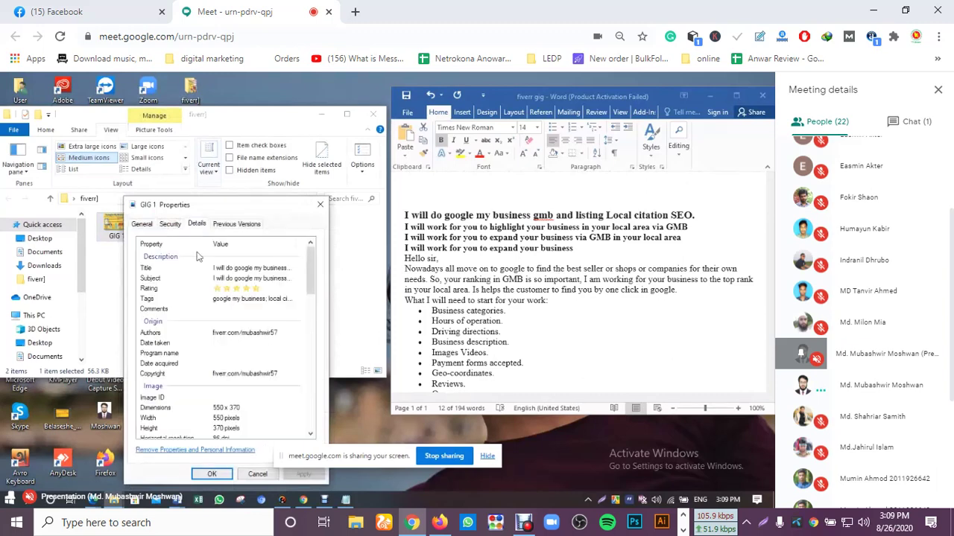
scroll(223, 300, "down", 1)
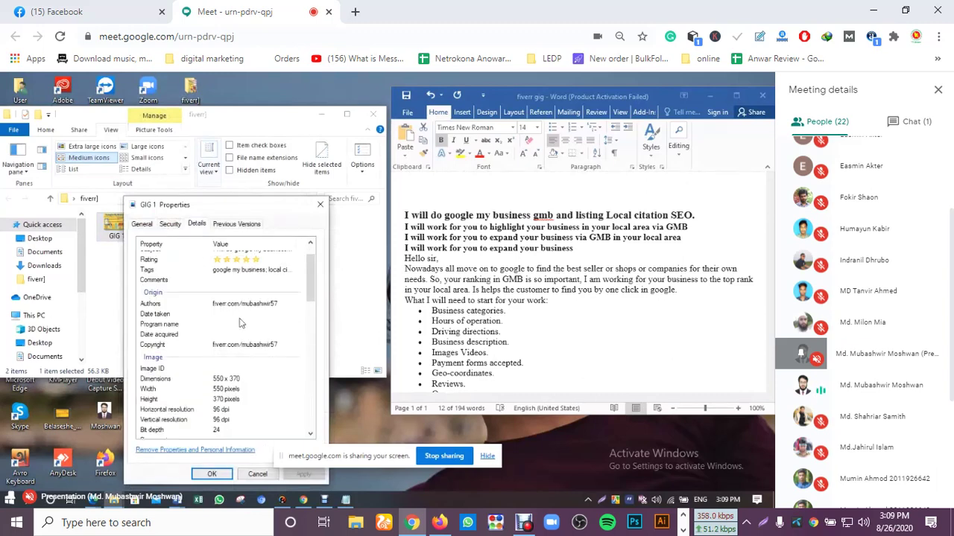
left_click(209, 477)
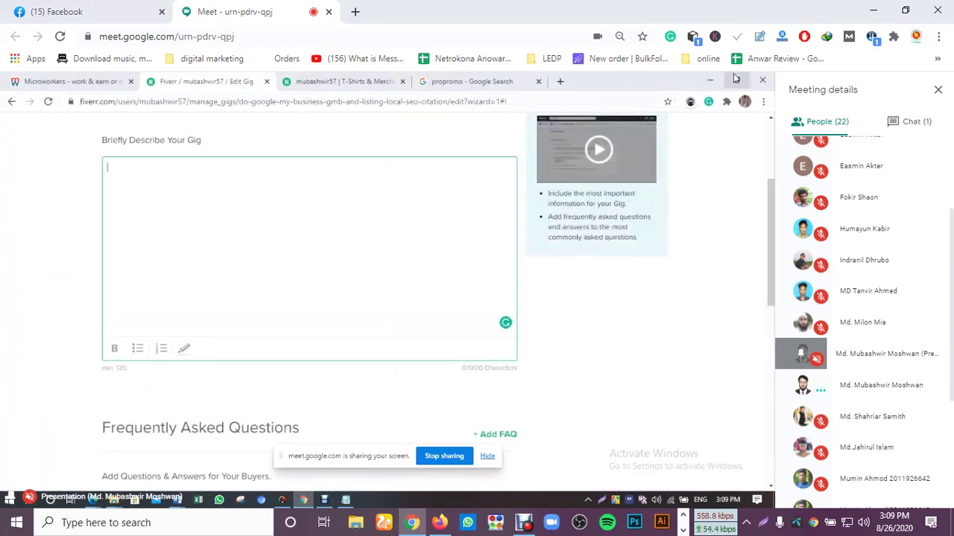
Step: Return to the Fiverr gig editor in a smaller window and try opening the description with "I will do google my business GMB and listin"
left_click(734, 80)
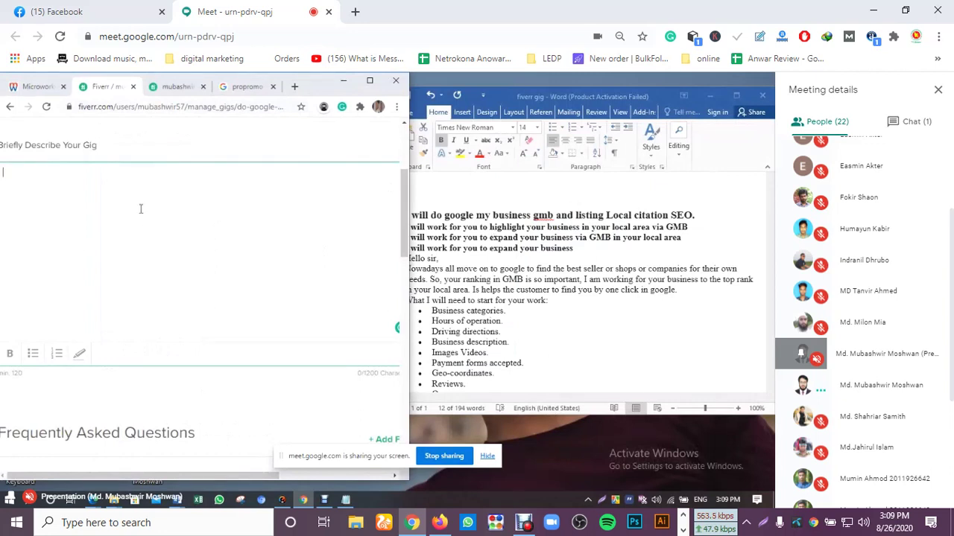
type("I will do google my bus")
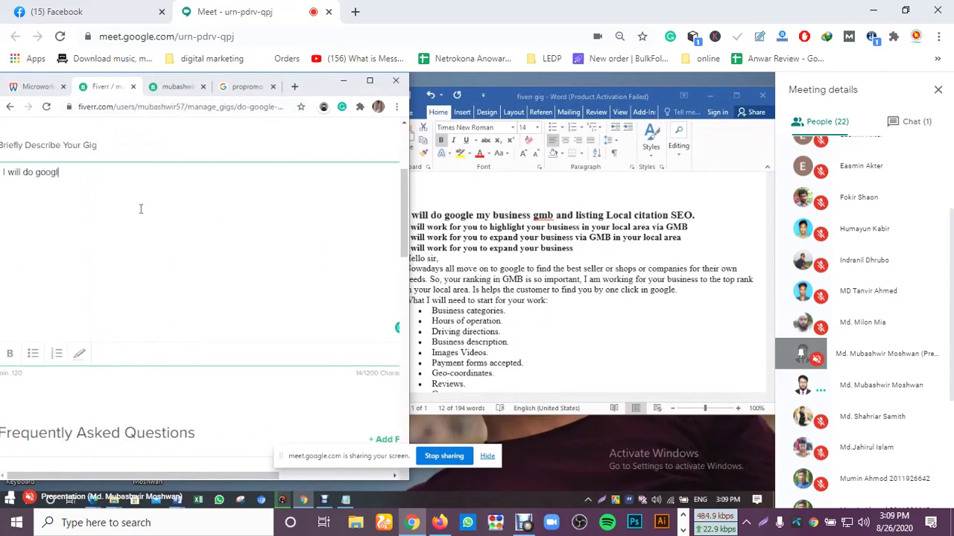
type("iness gmb")
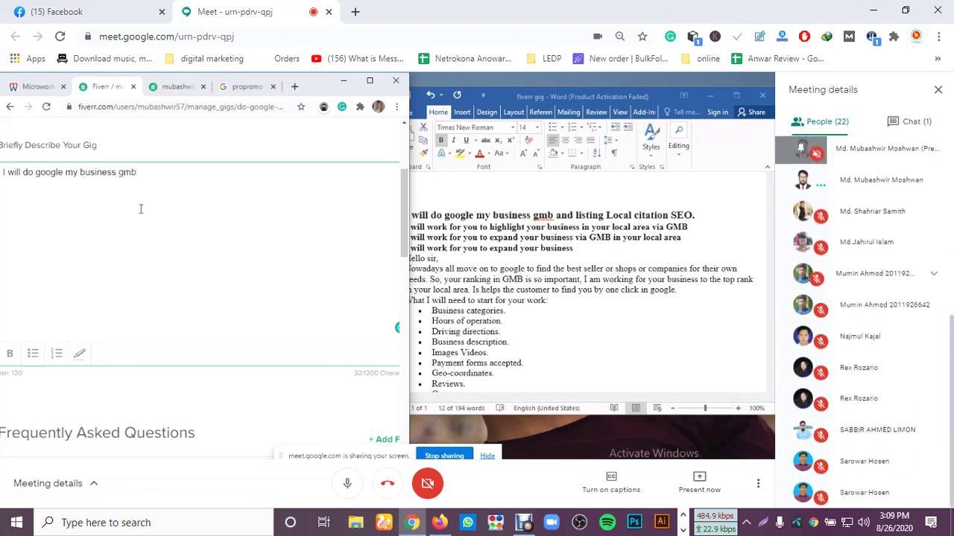
type(" and")
key("BackSpace")
key("BackSpace")
key("BackSpace")
key("BackSpace")
key("BackSpace")
key("BackSpace")
key("BackSpace")
key("BackSpace")
type("GMB an")
type("d listi")
type("n")
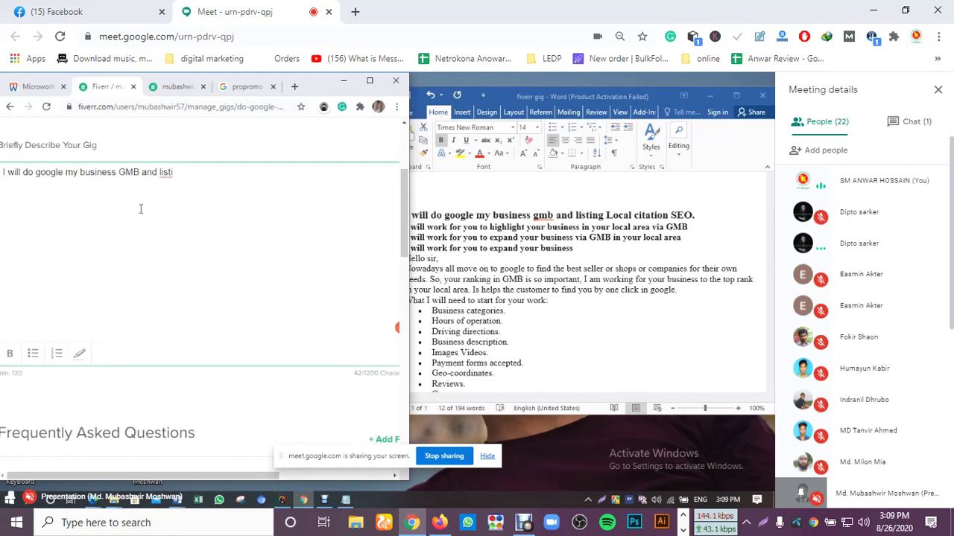
Step: Replace the unfinished opening line of the gig description with "Welcome to my Google my business service"
key("BackSpace")
key("BackSpace")
key("BackSpace")
key("BackSpace")
key("BackSpace")
key("BackSpace")
key("BackSpace")
key("BackSpace")
key("BackSpace")
key("BackSpace")
key("BackSpace")
key("BackSpace")
key("BackSpace")
key("BackSpace")
key("BackSpace")
key("BackSpace")
key("BackSpace")
key("BackSpace")
key("BackSpace")
key("BackSpace")
key("BackSpace")
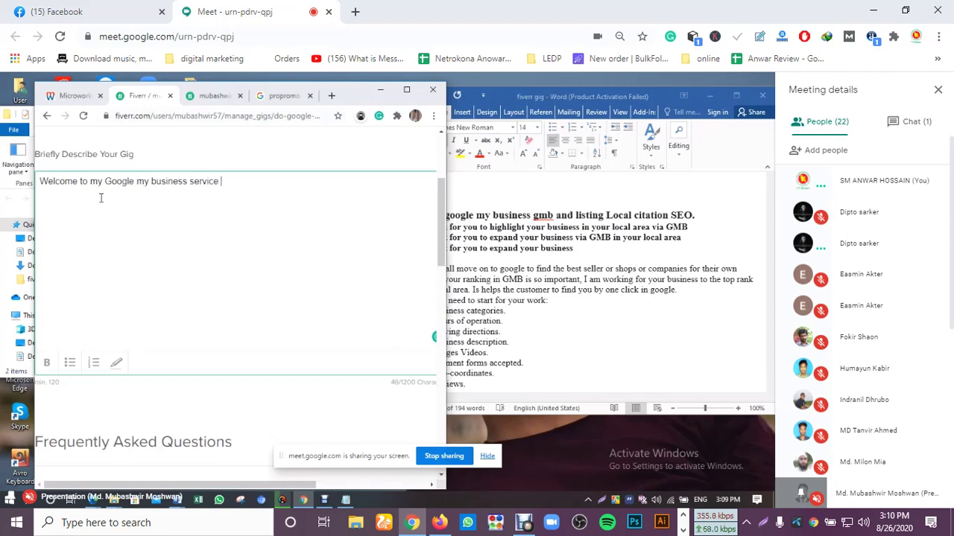
Step: Add the greeting "Hello Buyer!" as the second line of the gig description
type("Hello")
type(" Buery")
key("BackSpace")
key("BackSpace")
key("BackSpace")
type("yer")
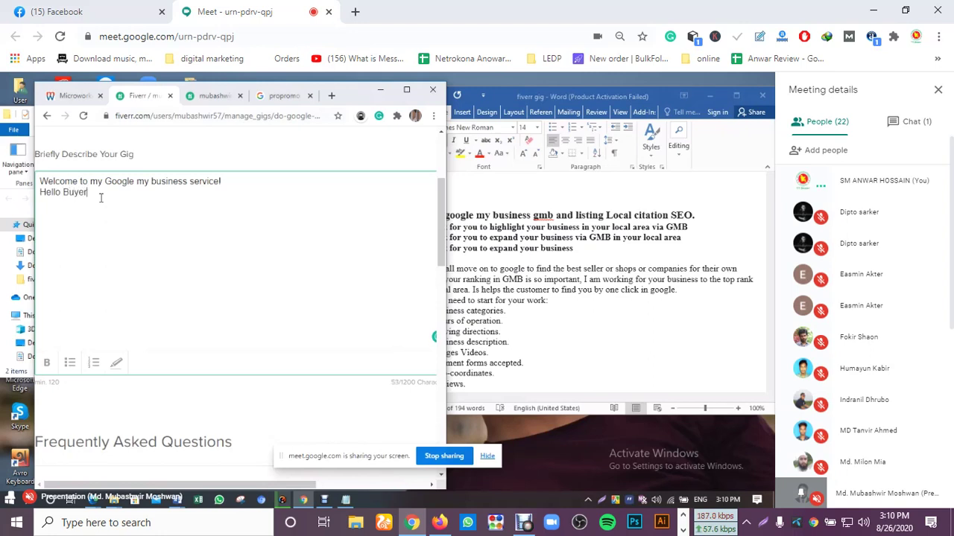
type("!")
Step: Copy the "Nowadays all move on to google" paragraph from the Word document onto a new line at the end of the Notepad text
scroll(141, 206, "up", 1)
scroll(164, 243, "down", 1)
left_click(345, 499)
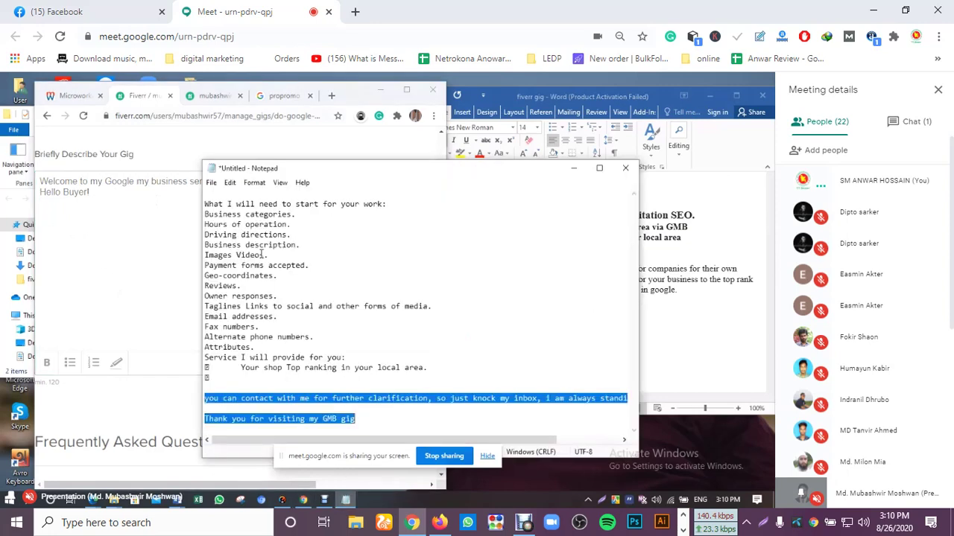
left_click(717, 256)
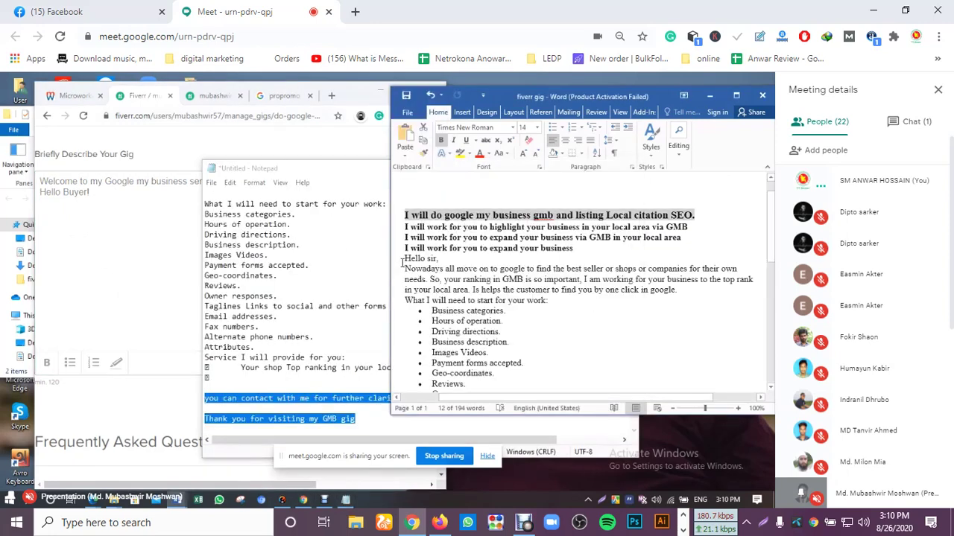
left_click_drag(405, 266, 673, 295)
key("ctrl+c")
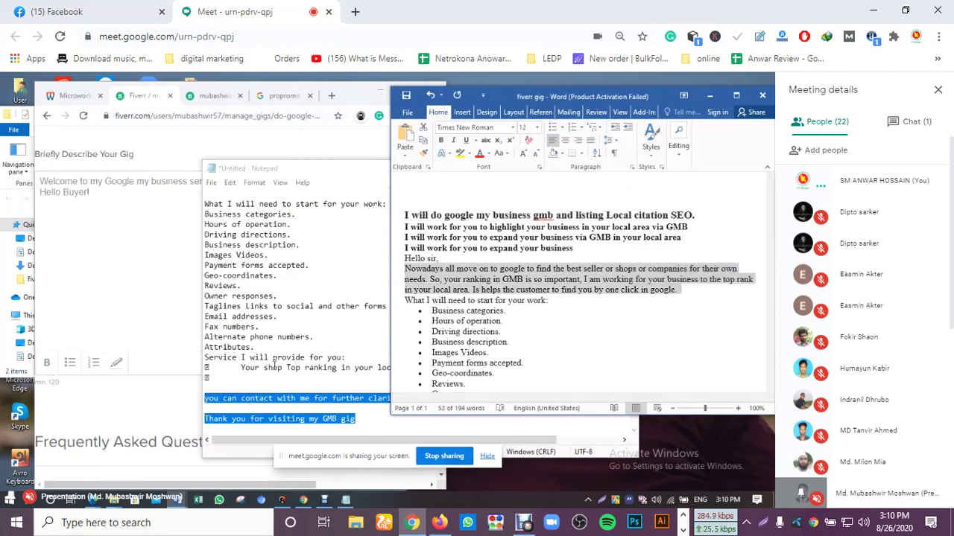
left_click(344, 422)
scroll(344, 422, "right", 2)
key("Return")
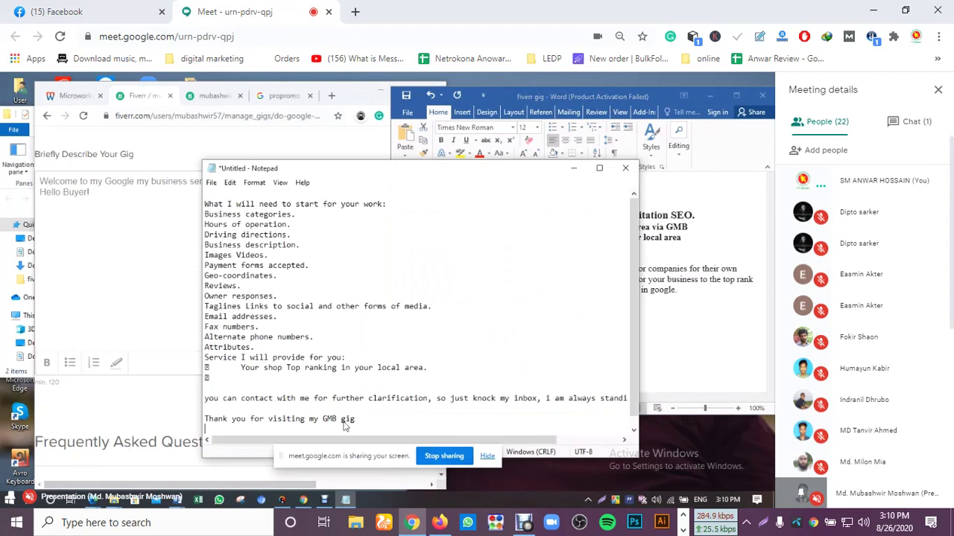
key("ctrl+v")
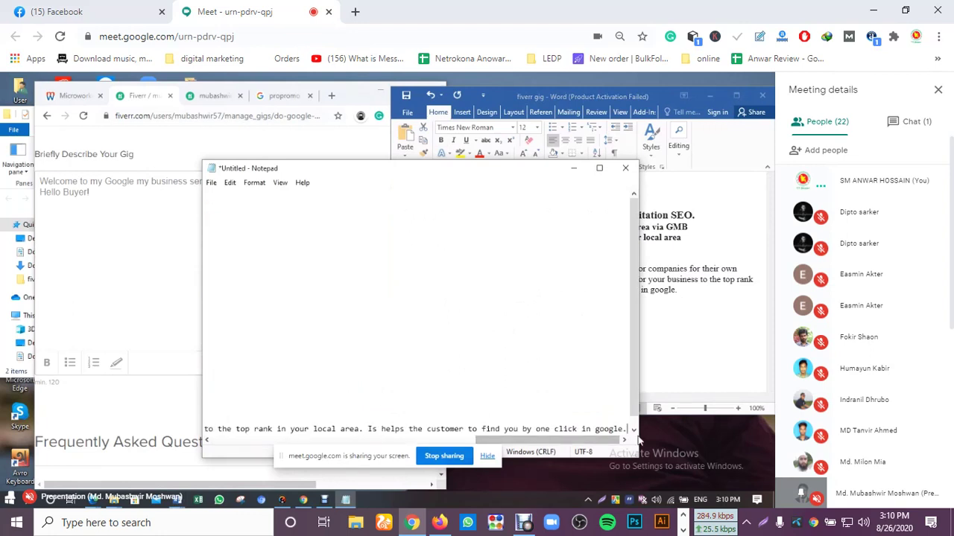
Step: Transfer the "Nowadays all move on to google" paragraph from Notepad into the Fiverr gig description below the greeting
left_click_drag(630, 429, 196, 427)
left_click(71, 229)
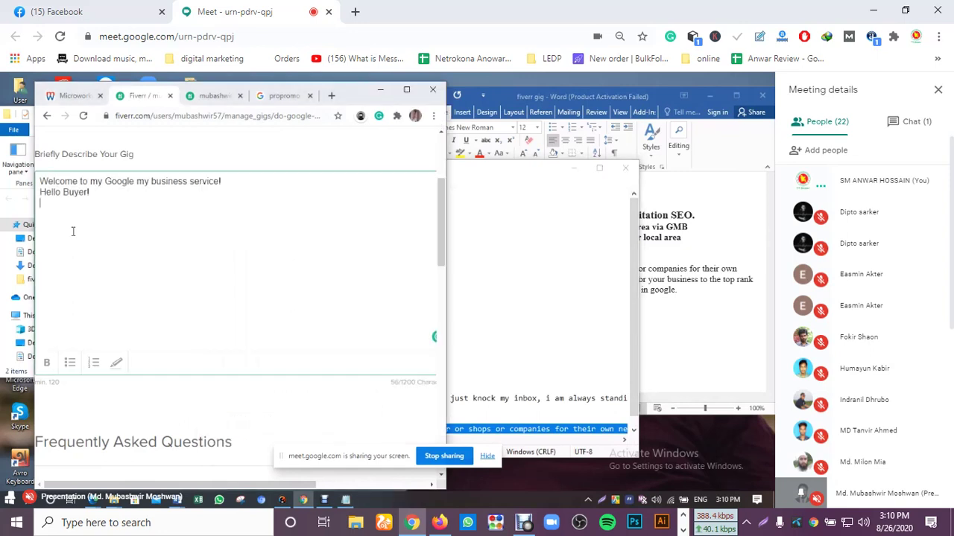
key("ctrl+v")
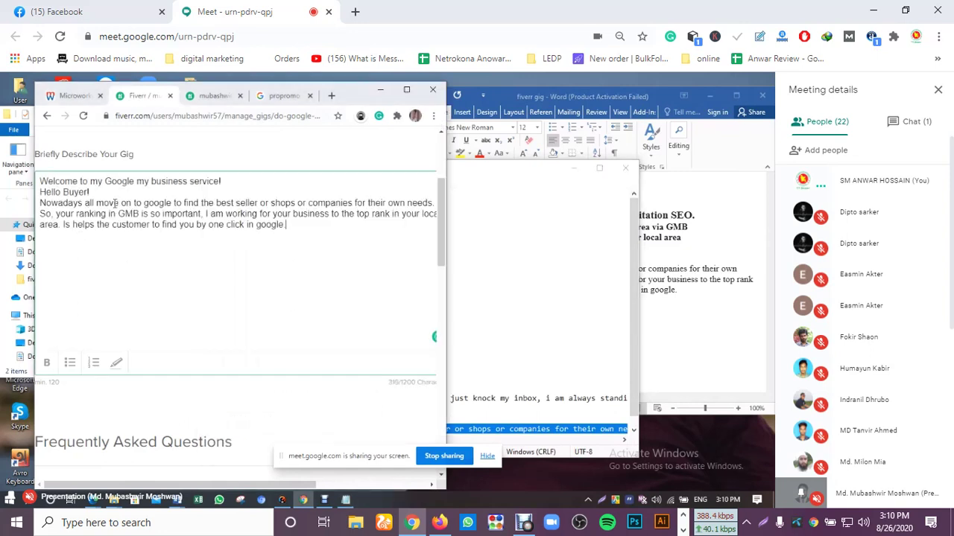
Step: Insert "are" after "Nowadays all" in the gig description and check the flagged wording
left_click(97, 202)
type("are")
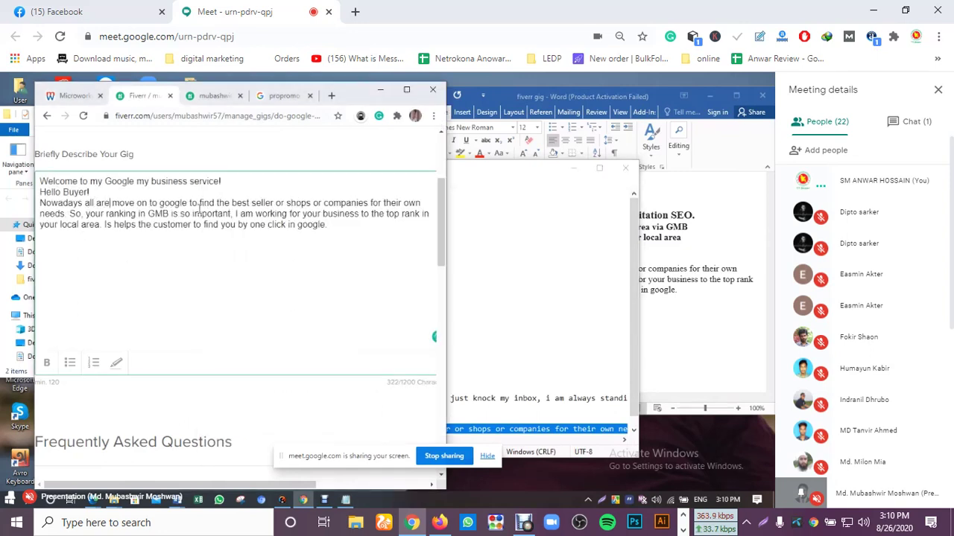
left_click(189, 203)
left_click(228, 203)
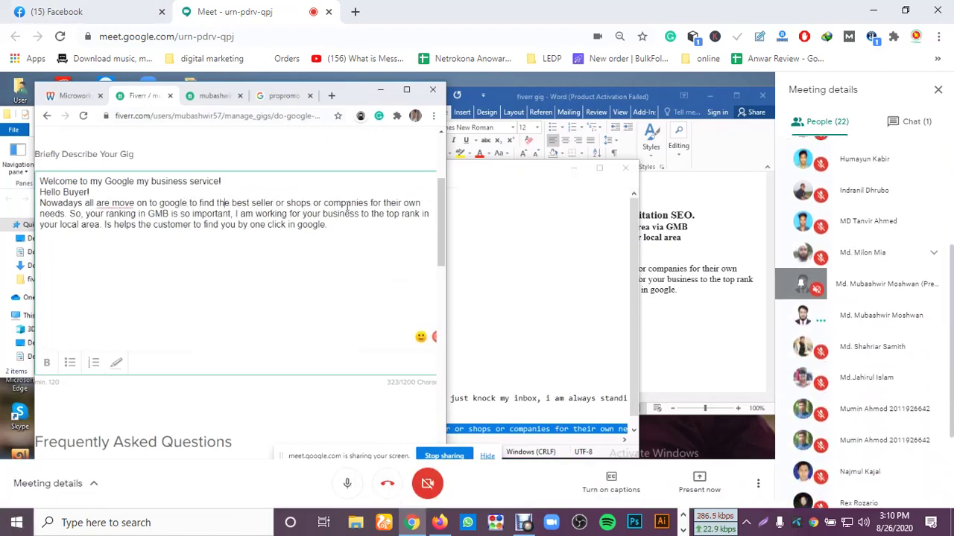
right_click(114, 209)
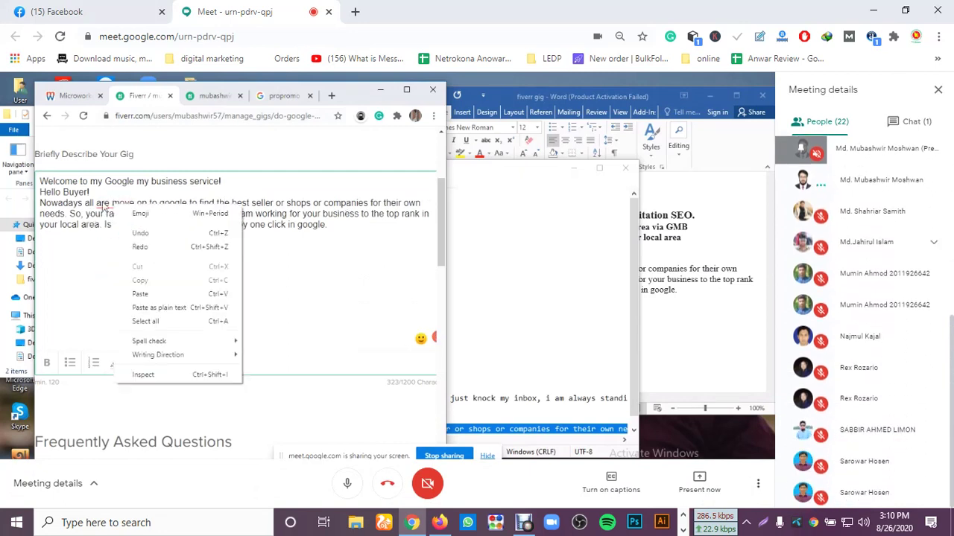
left_click(113, 205)
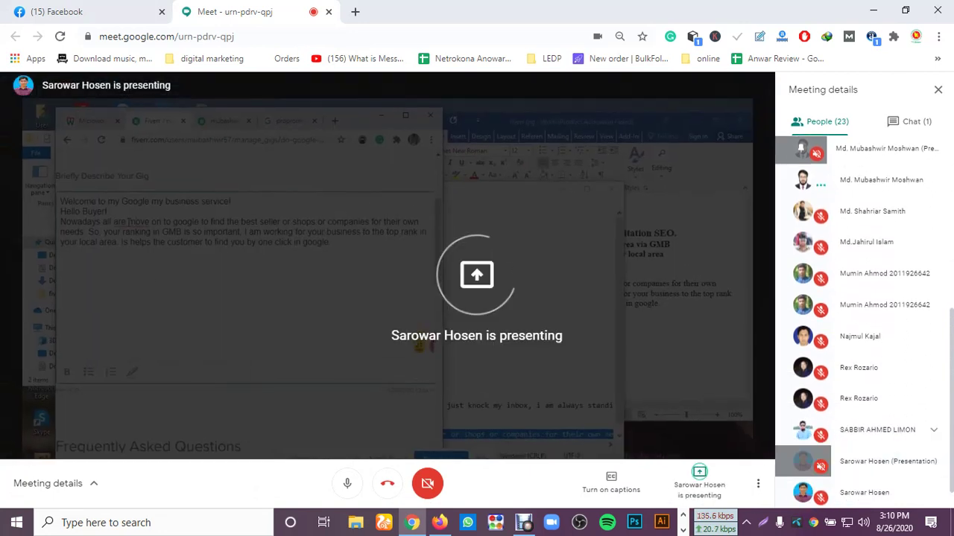
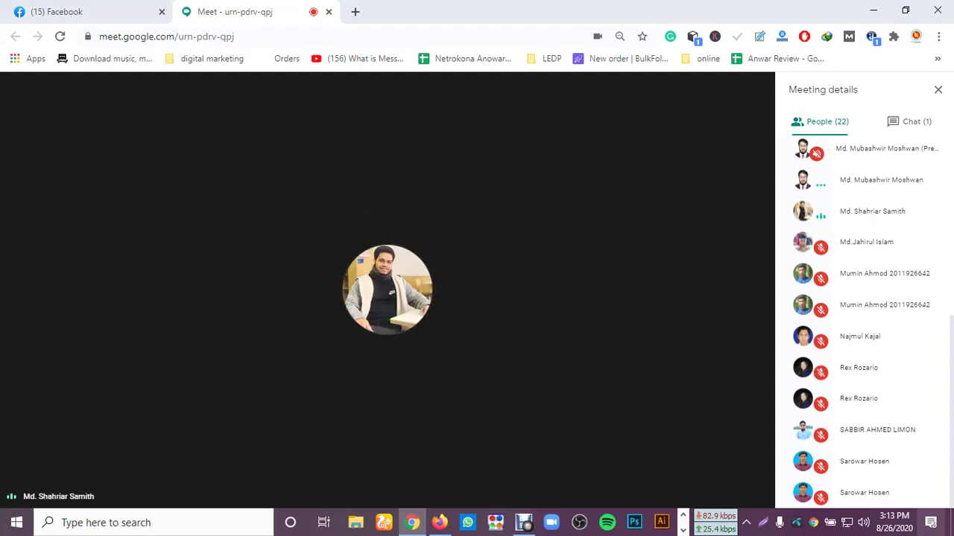
Step: Mute the microphone in the Google Meet call and look through the participant list
mouse_move(347, 483)
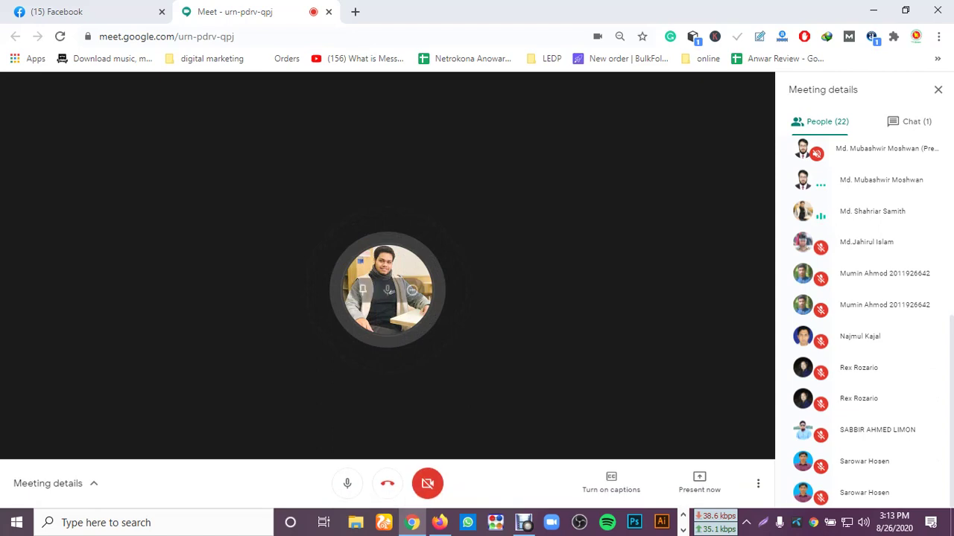
left_click(347, 483)
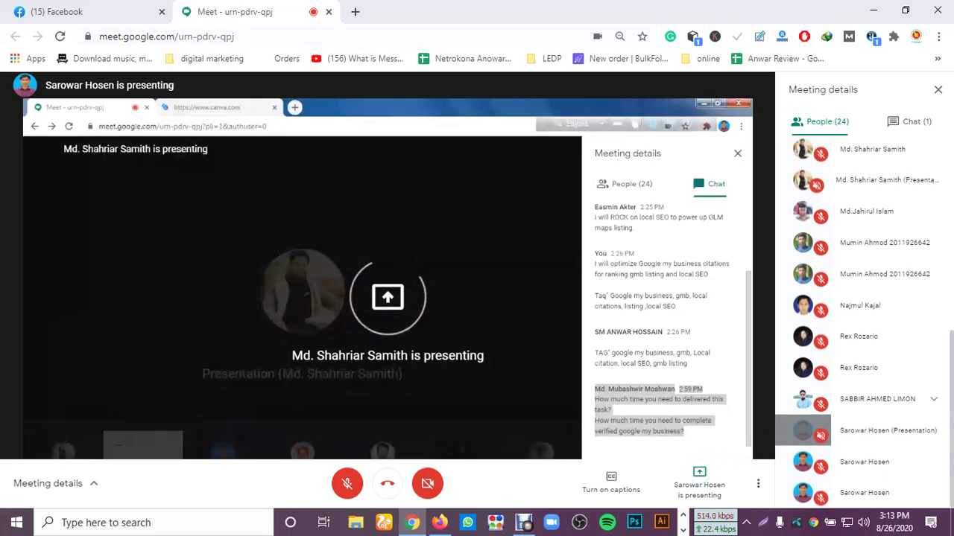
scroll(857, 430, "up", 4)
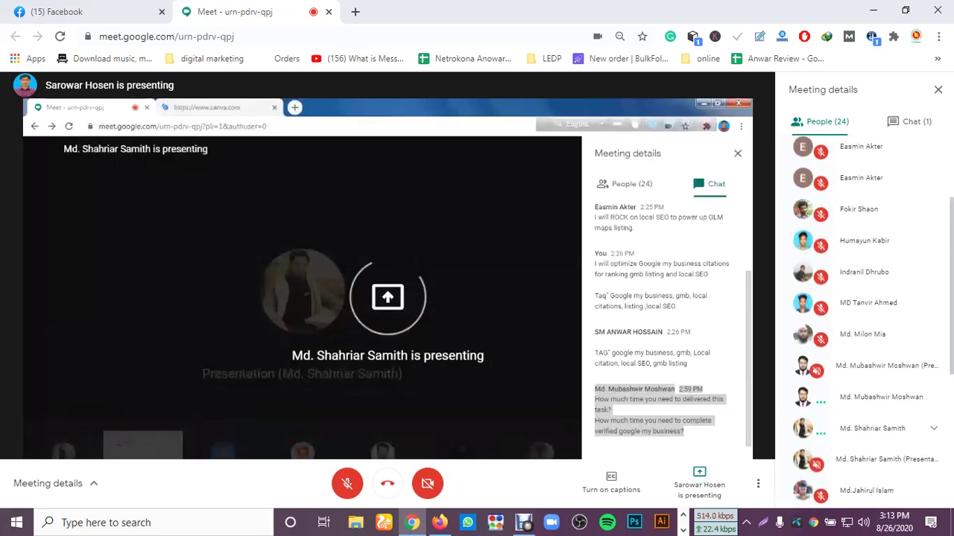
scroll(857, 430, "down", 4)
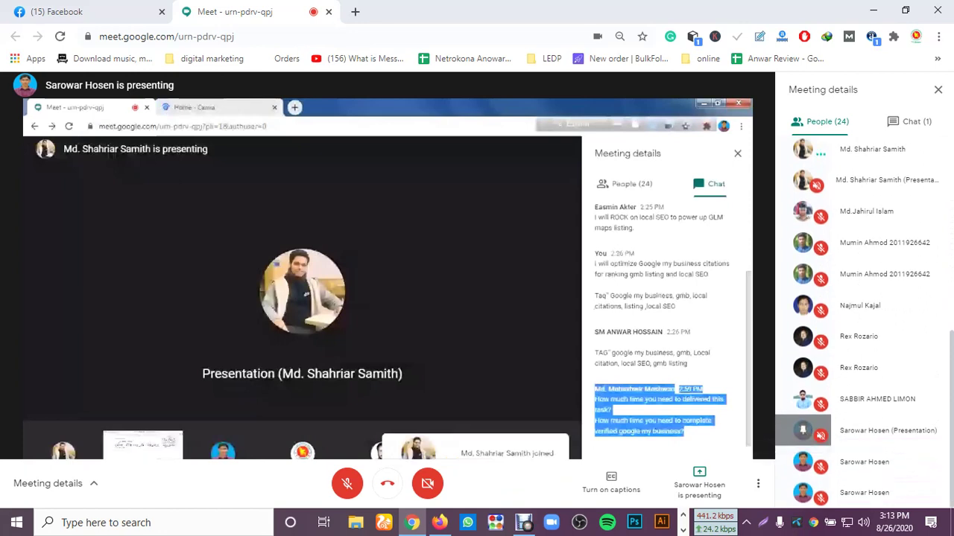
scroll(857, 344, "up", 1)
scroll(857, 344, "up", 3)
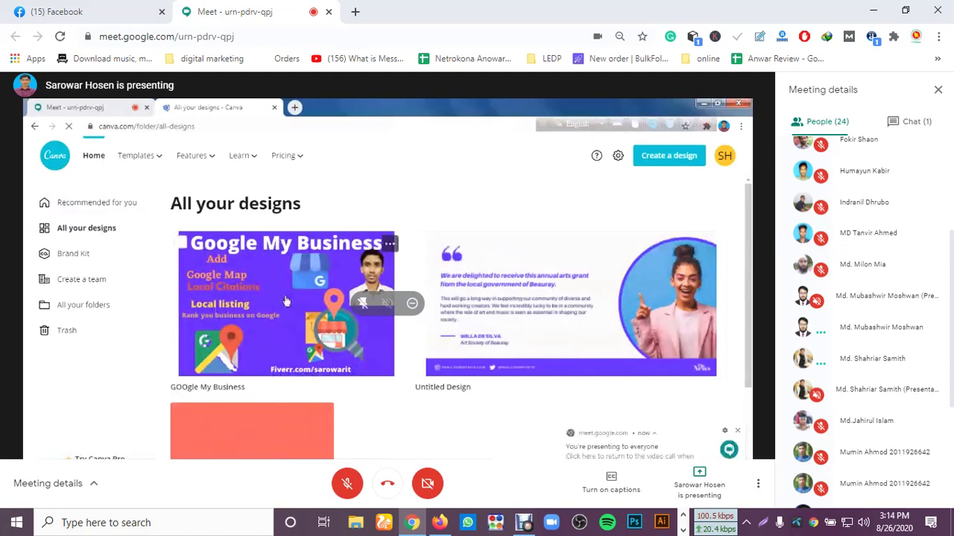
Step: Unmute the microphone in the meeting
left_click(346, 483)
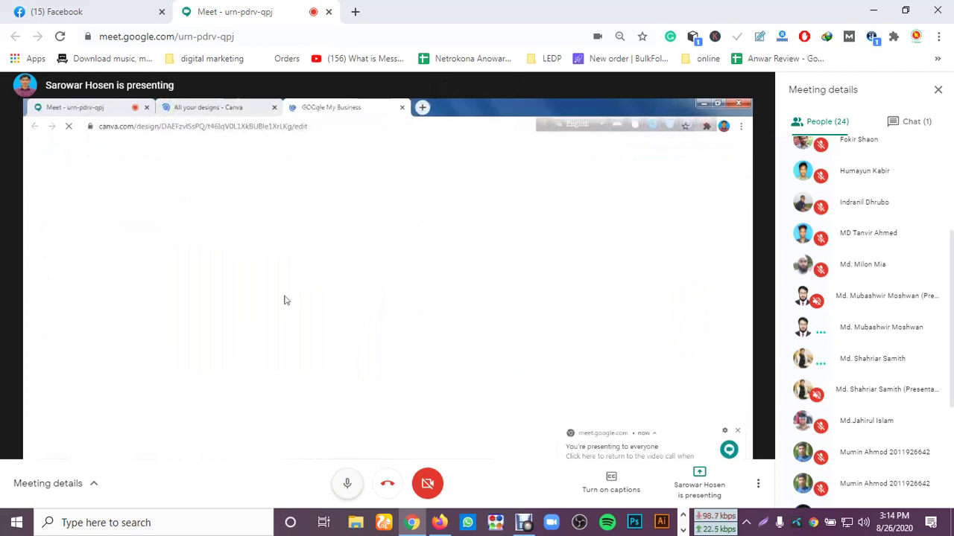
mouse_move(284, 300)
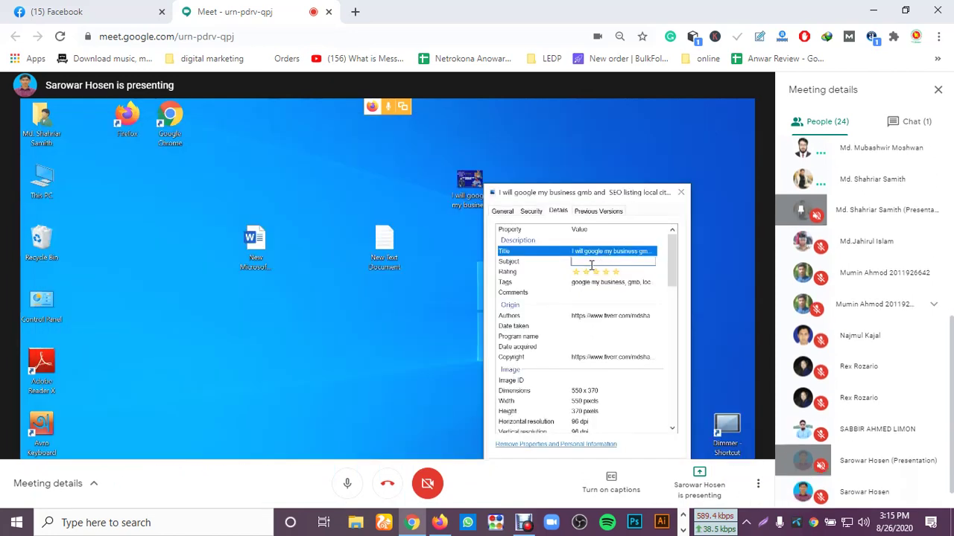
scroll(864, 306, "down", 1)
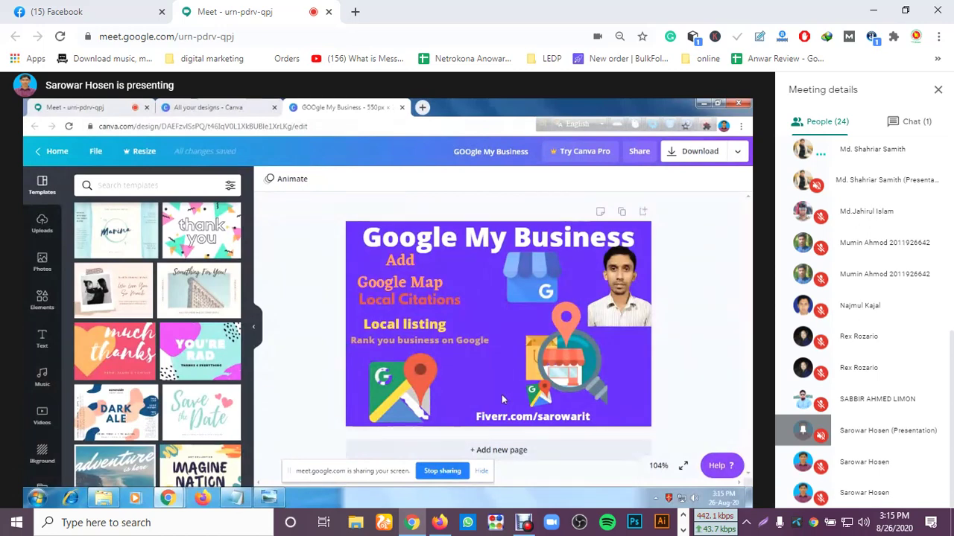
Step: In the Canva gig image, move the portrait photo to the lower middle and the magnifier shop graphic up to the photo's former place
left_click(617, 292)
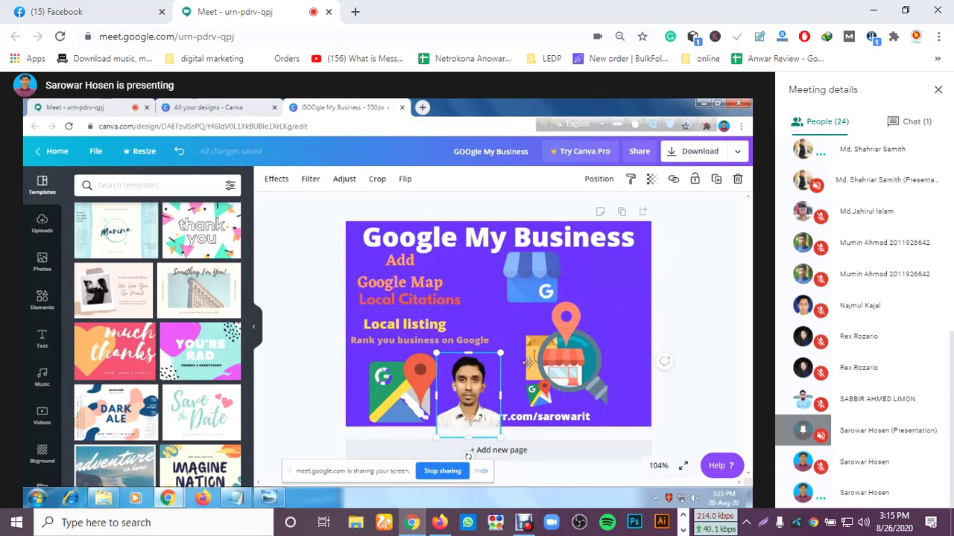
left_click_drag(541, 354, 507, 371)
left_click_drag(597, 322, 610, 295)
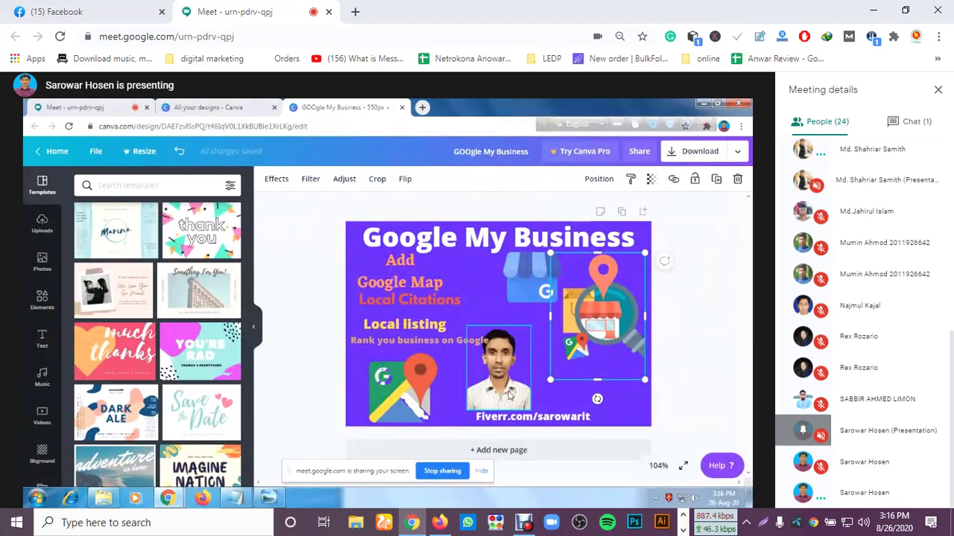
Step: Delete the portrait photo from the gig image while keeping the magnifier shop graphic
key("Delete")
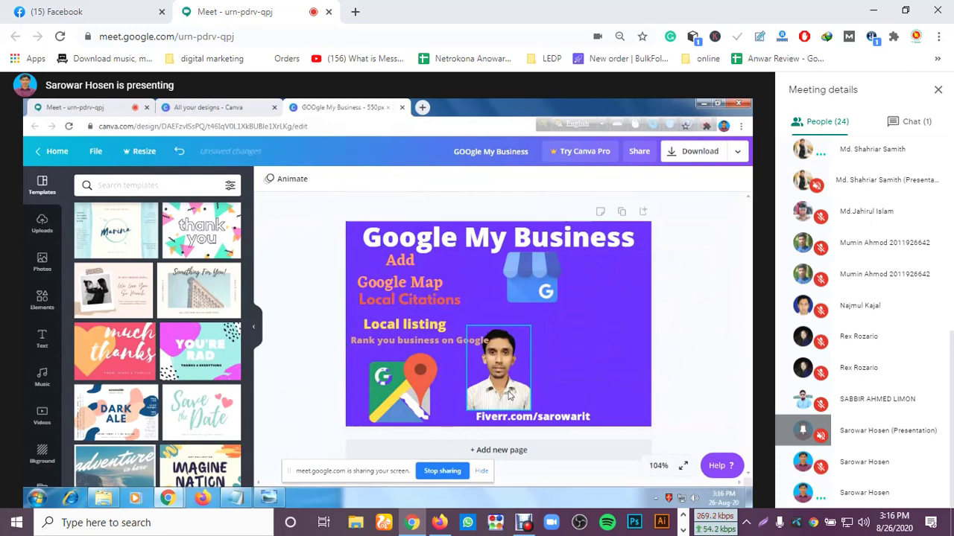
key("ctrl+z")
left_click(511, 389)
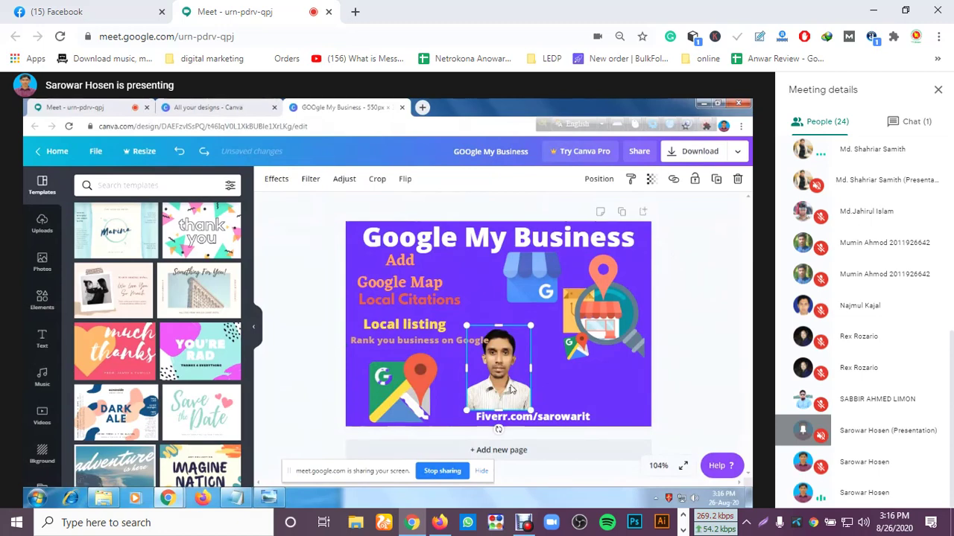
key("Delete")
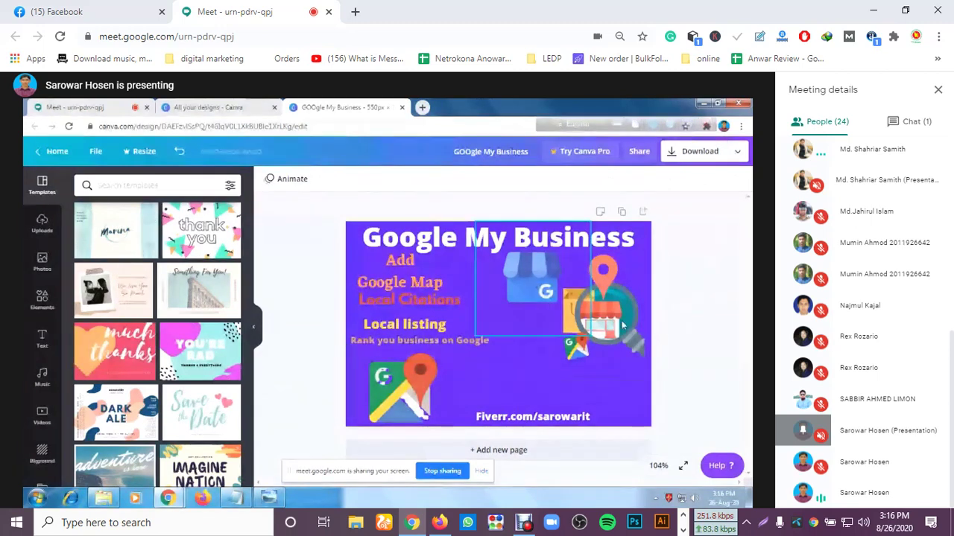
Step: Move the blue storefront icon to the upper-right area of the gig image and the magnifier shop graphic above the Fiverr address
left_click_drag(623, 325, 604, 351)
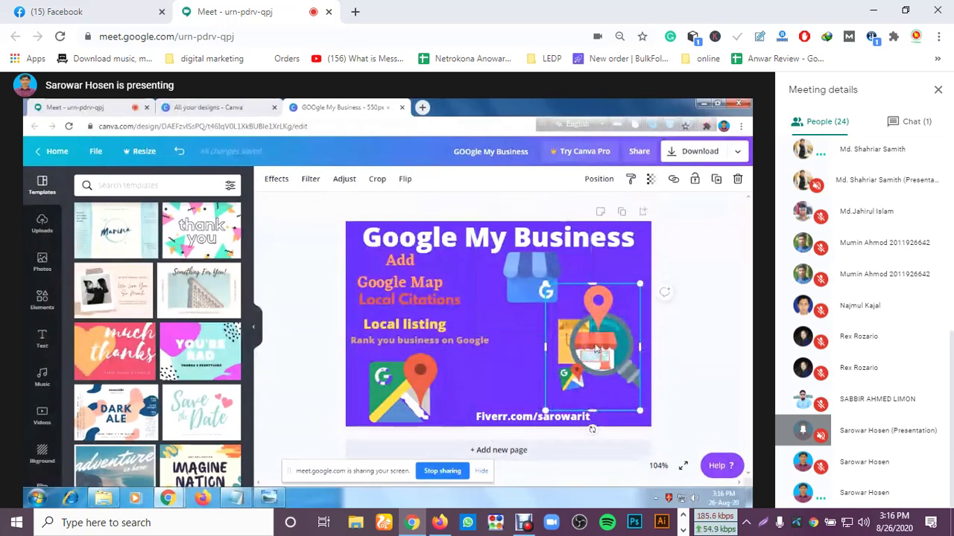
left_click_drag(572, 352, 513, 370)
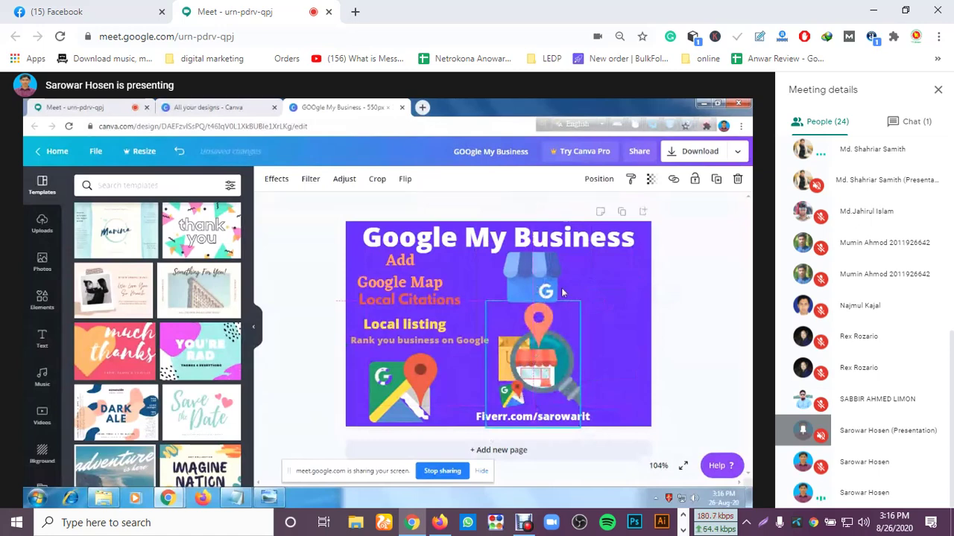
left_click_drag(562, 293, 614, 270)
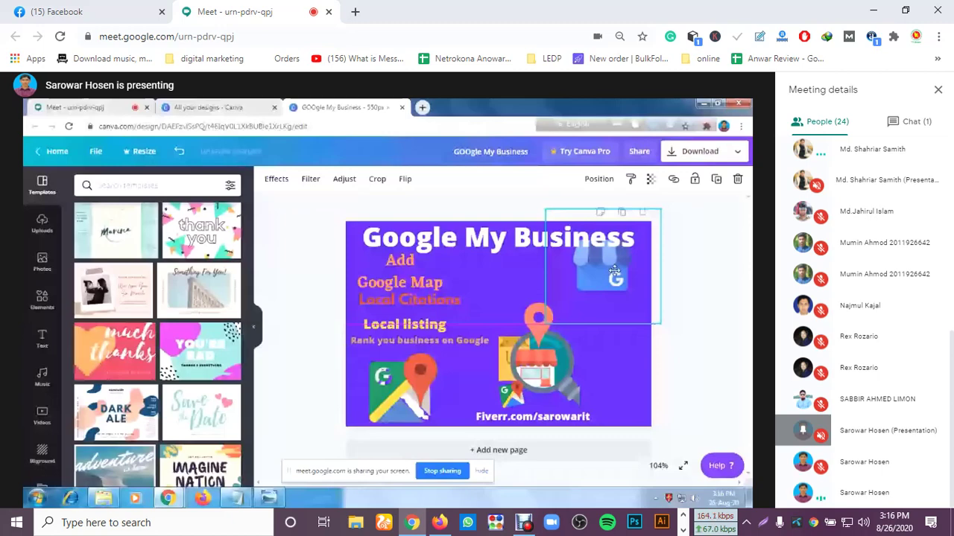
left_click_drag(614, 270, 631, 286)
left_click_drag(549, 354, 566, 339)
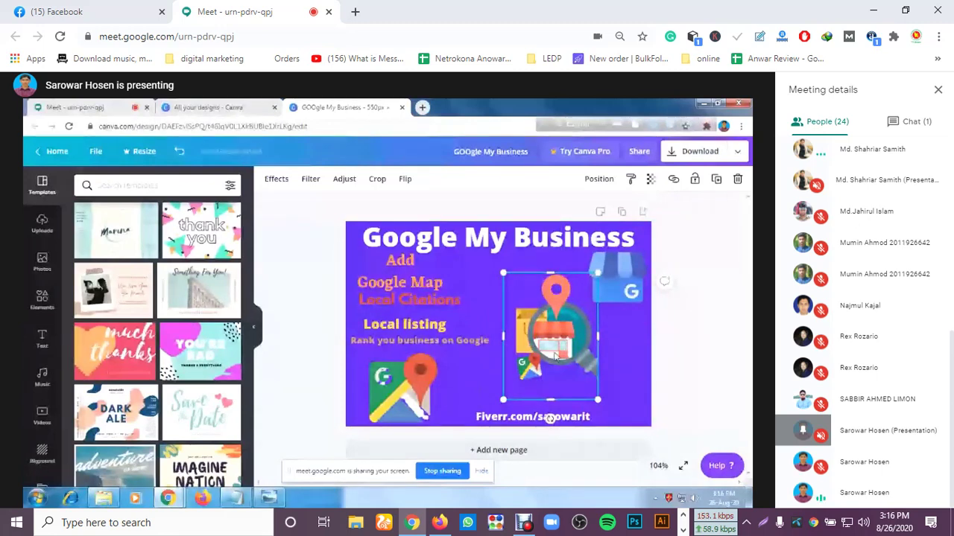
left_click_drag(555, 356, 546, 357)
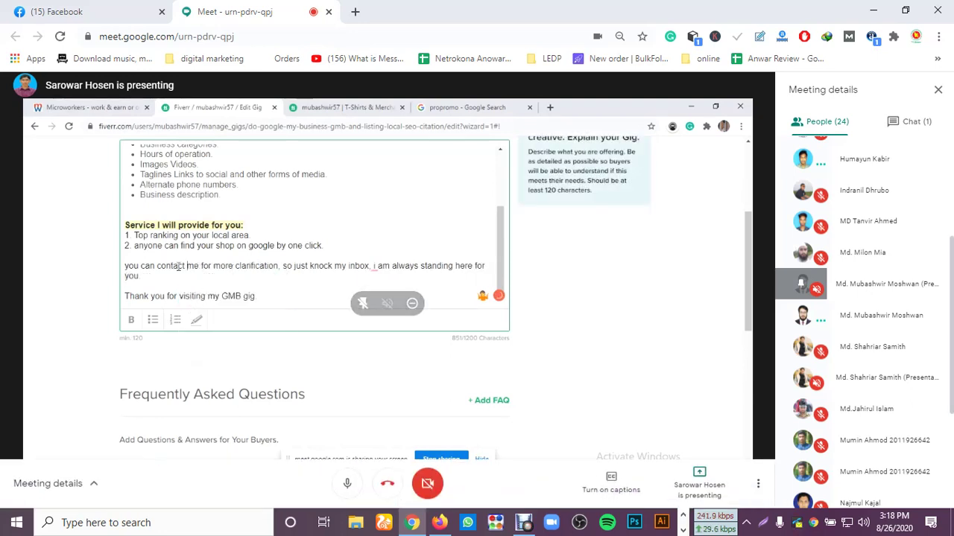
scroll(864, 313, "down", 3)
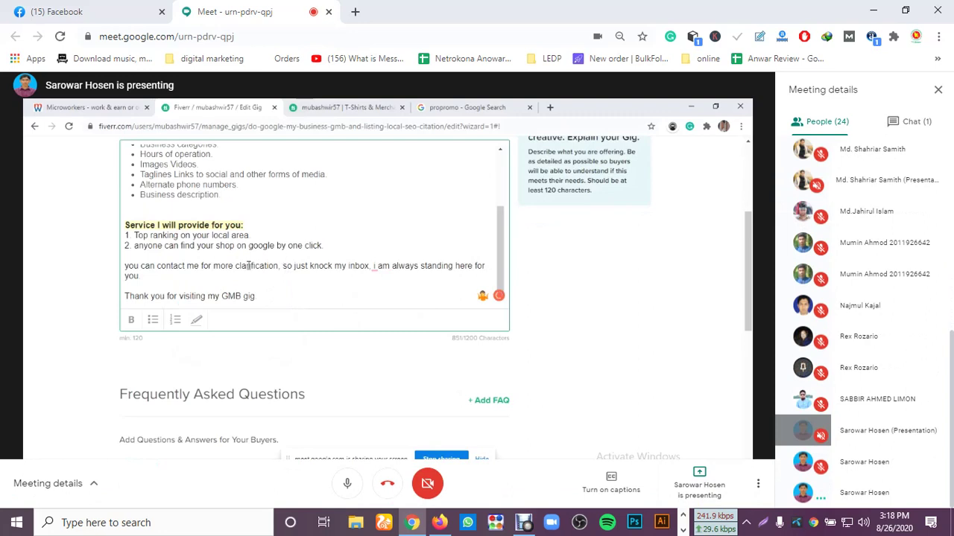
scroll(864, 321, "up", 3)
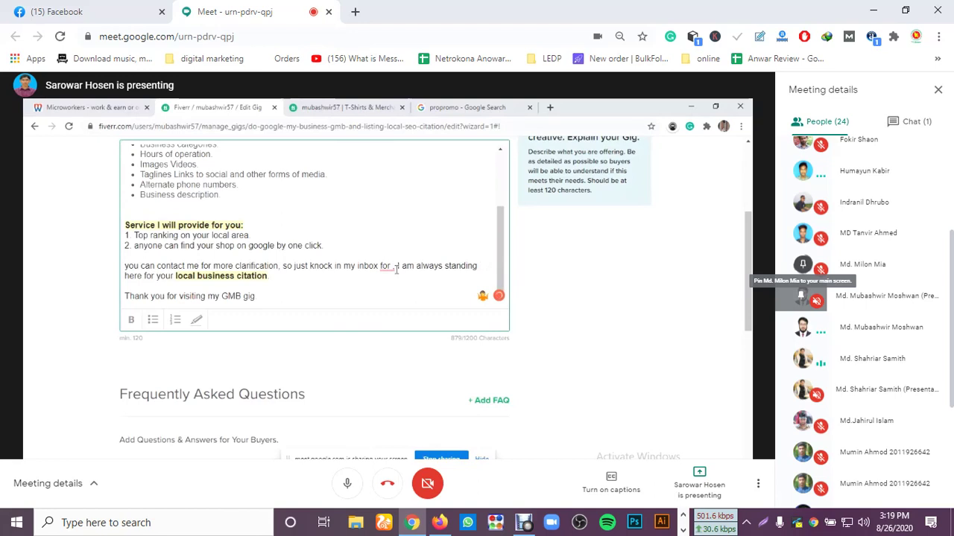
scroll(801, 298, "down", 3)
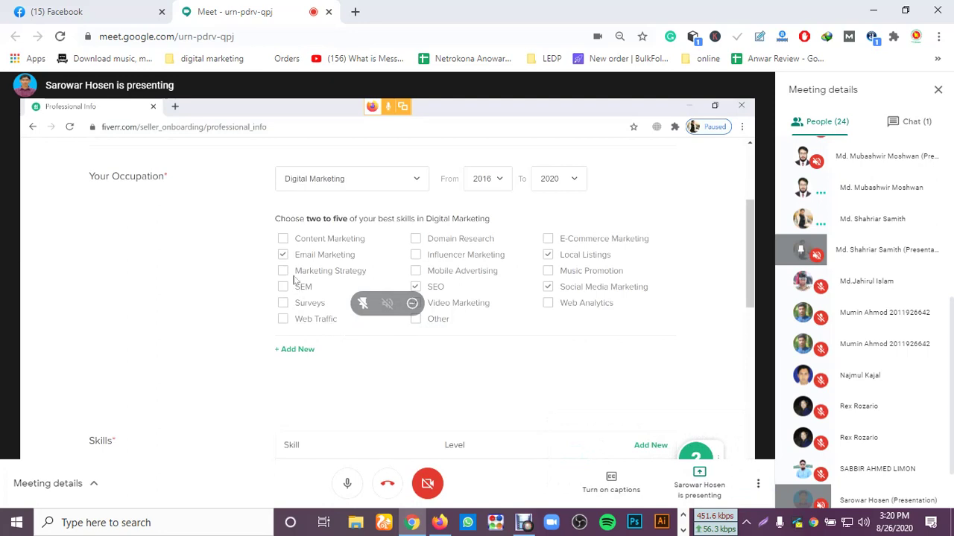
Step: Toggle SEO, Web Traffic and Social Media Marketing among the best skills of the Digital Marketing occupation
left_click(415, 288)
left_click(303, 320)
left_click(546, 288)
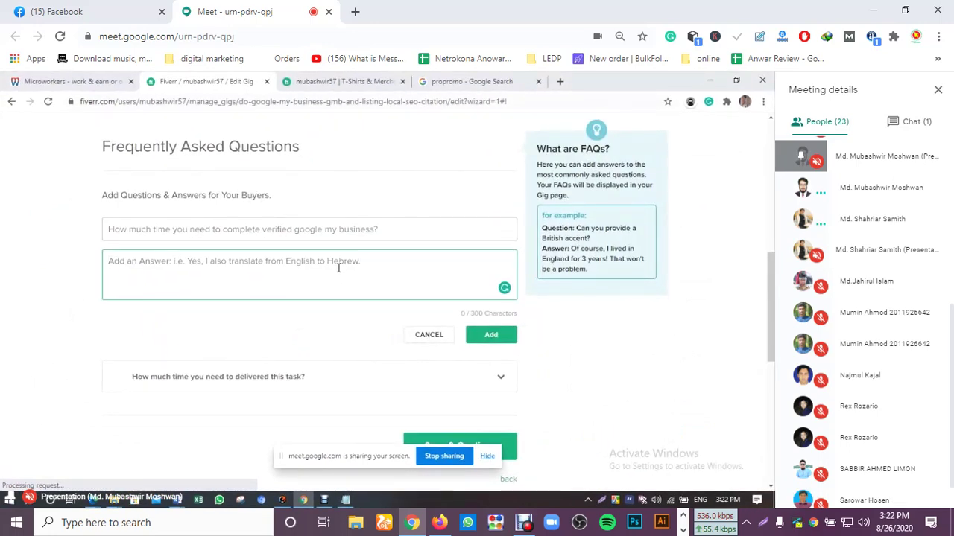
Step: Begin the FAQ answer about completing a verified Google My Business with "Almost 14 days passing you get"
type("1")
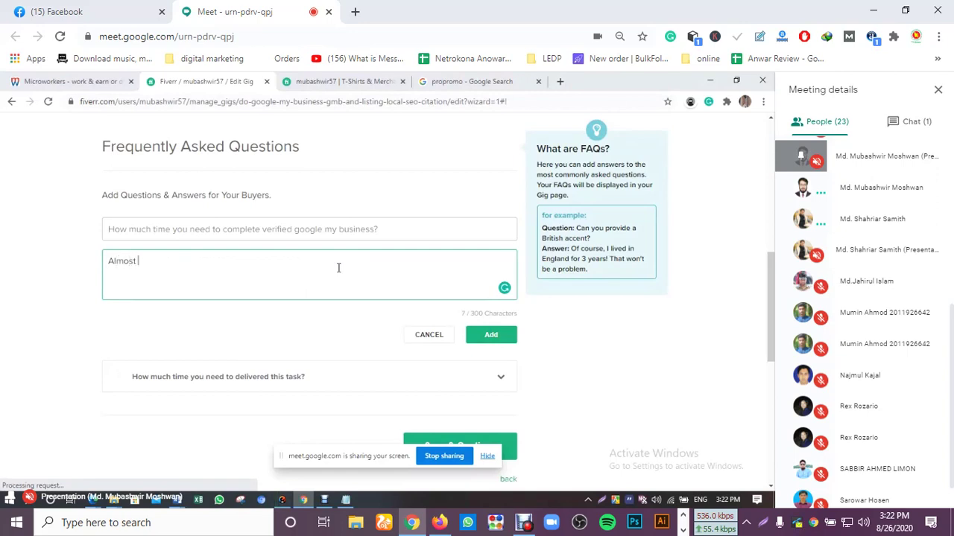
type("4 days passin")
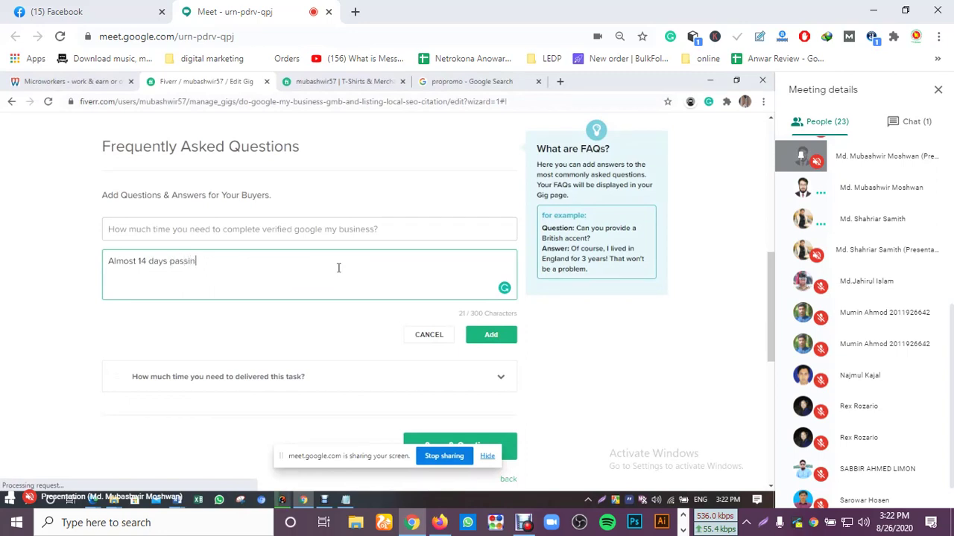
type("g you get")
Step: Replace the opening word "Almost" in the FAQ answer with "With in"
key("Left")
key("Left")
key("Left")
key("Left")
key("Left")
key("Left")
key("Left")
key("Left")
key("Left")
key("Left")
key("Left")
key("Left")
key("Left")
key("Left")
key("Right")
key("Right")
key("BackSpace")
key("BackSpace")
key("BackSpace")
key("BackSpace")
key("BackSpace")
key("BackSpace")
type("Wil")
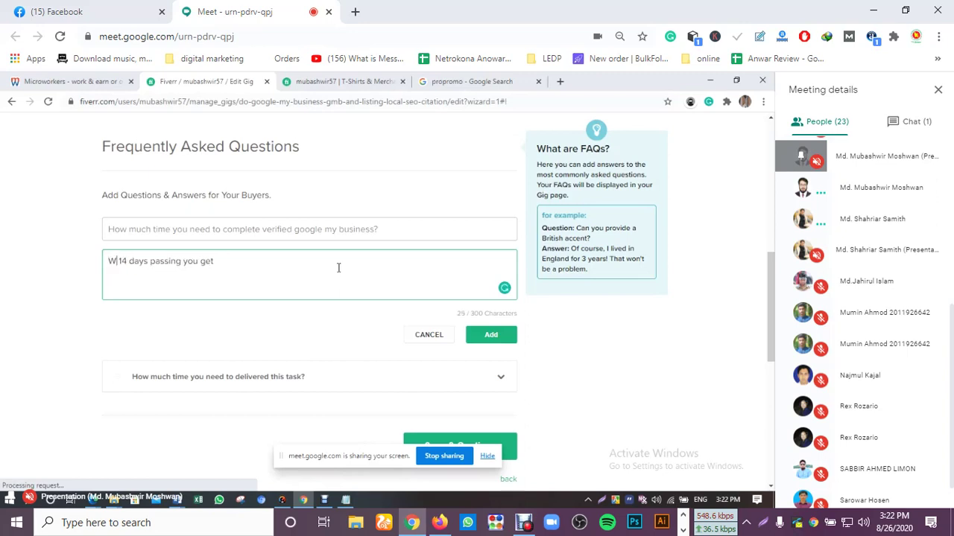
key("BackSpace")
type("th in")
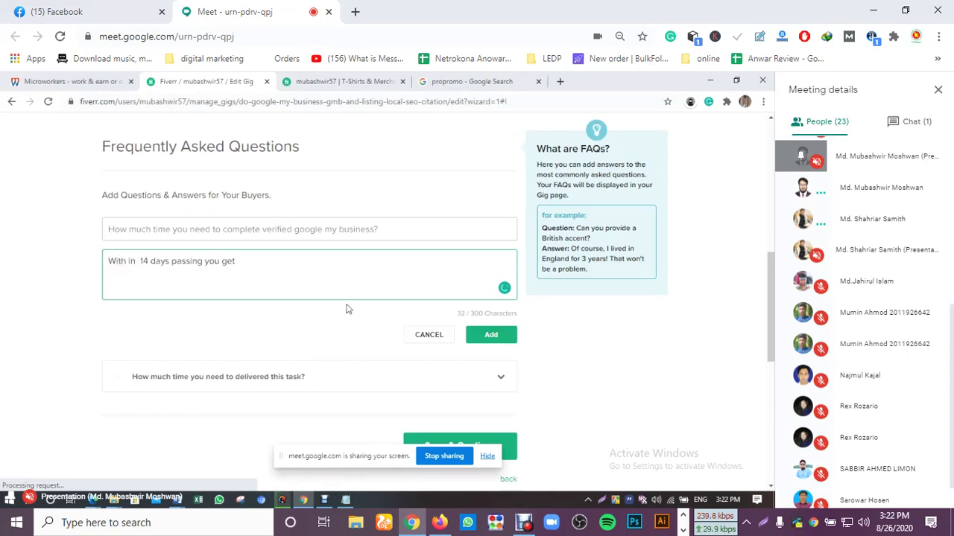
Step: Remove "passing" from the FAQ answer and correct "With in" to "Within"
left_click(204, 262)
key("BackSpace")
key("BackSpace")
key("BackSpace")
key("BackSpace")
key("BackSpace")
key("BackSpace")
key("BackSpace")
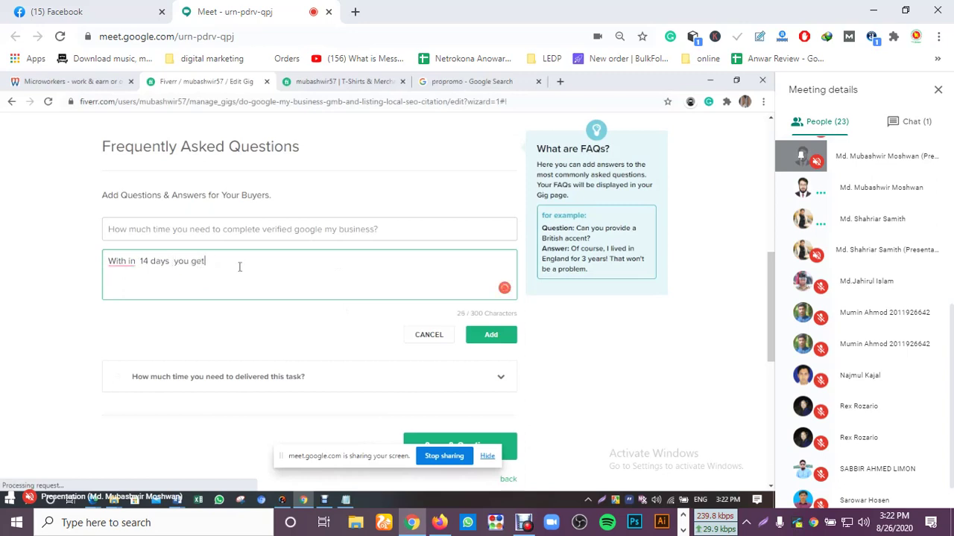
left_click(120, 262)
left_click(122, 292)
left_click(209, 261)
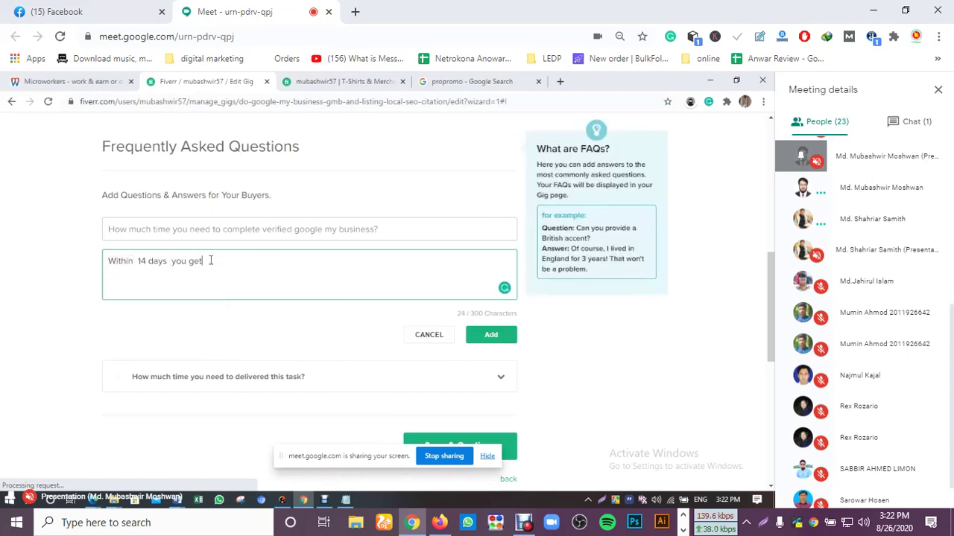
Step: Continue the FAQ answer after "you get" with "a verification code, after giving thi"
type("a verification vcode,")
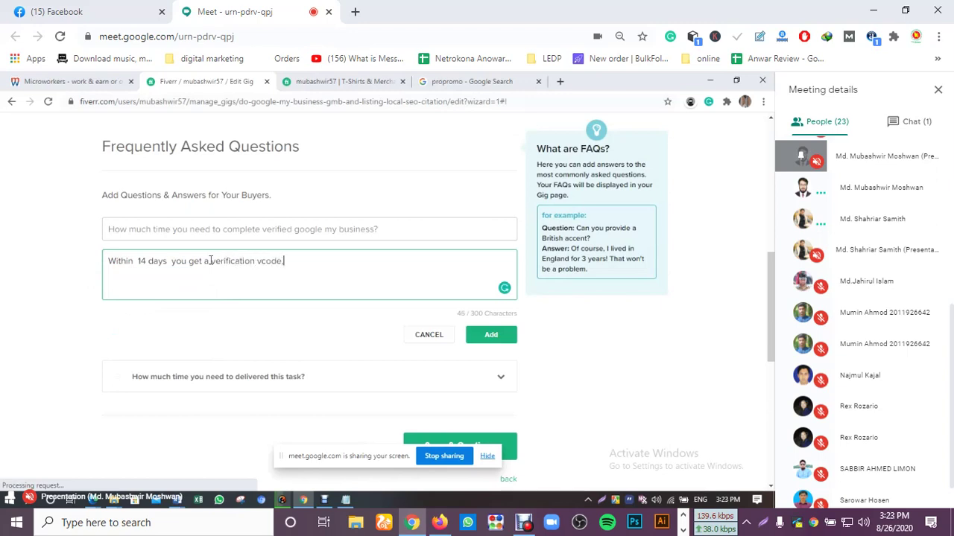
key("BackSpace")
key("BackSpace")
key("BackSpace")
key("BackSpace")
key("BackSpace")
type("code, aft")
type("er givin")
type("g thi")
Step: Replace the wording following "after" in the FAQ answer with "providing this code then it will be complete"
key("BackSpace")
key("BackSpace")
key("BackSpace")
key("BackSpace")
key("BackSpace")
key("BackSpace")
key("BackSpace")
key("BackSpace")
type("pprovi")
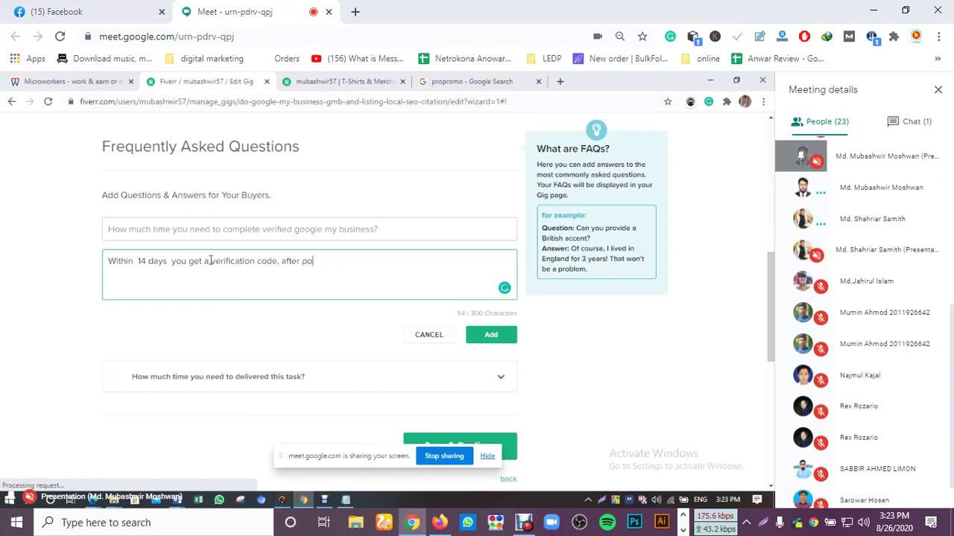
type("ding tho")
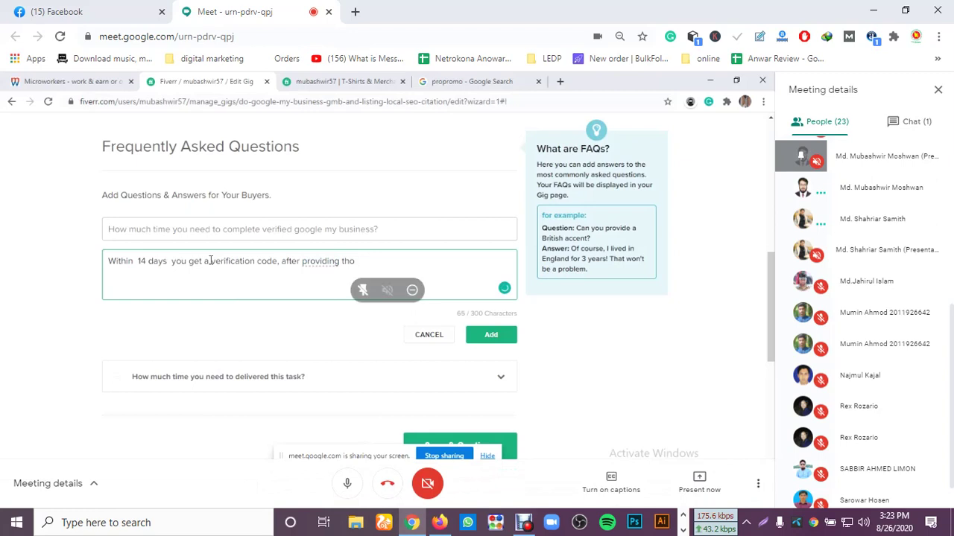
key("BackSpace")
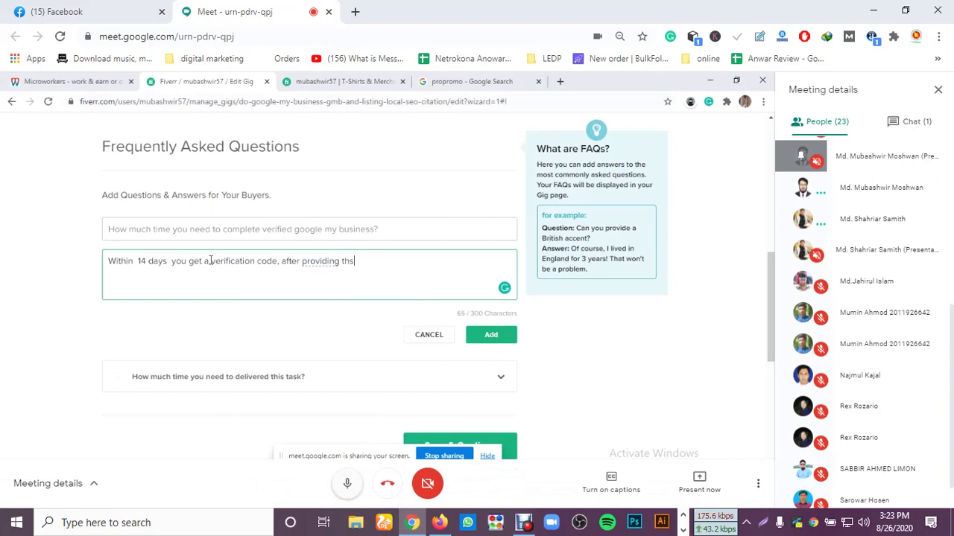
type("i")
type("s cod")
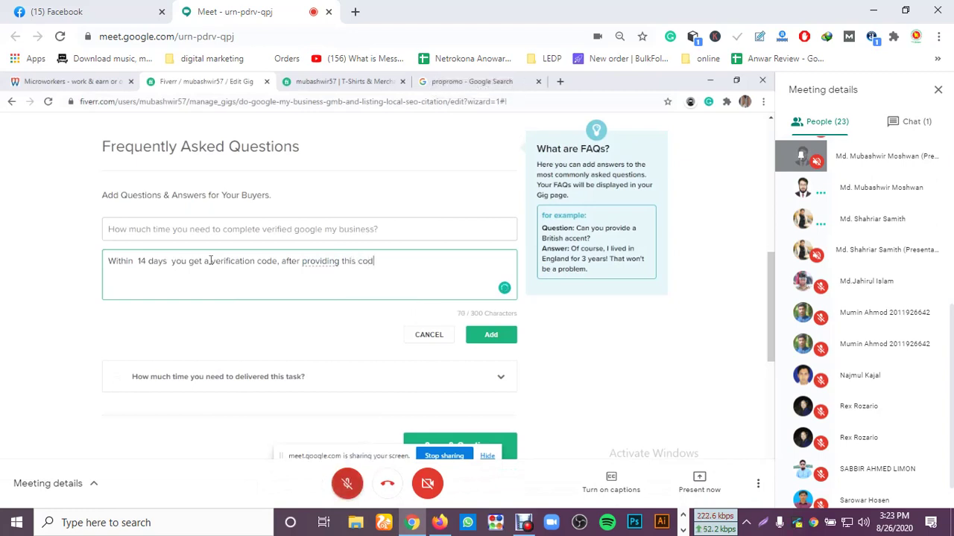
type("e then it will be complete")
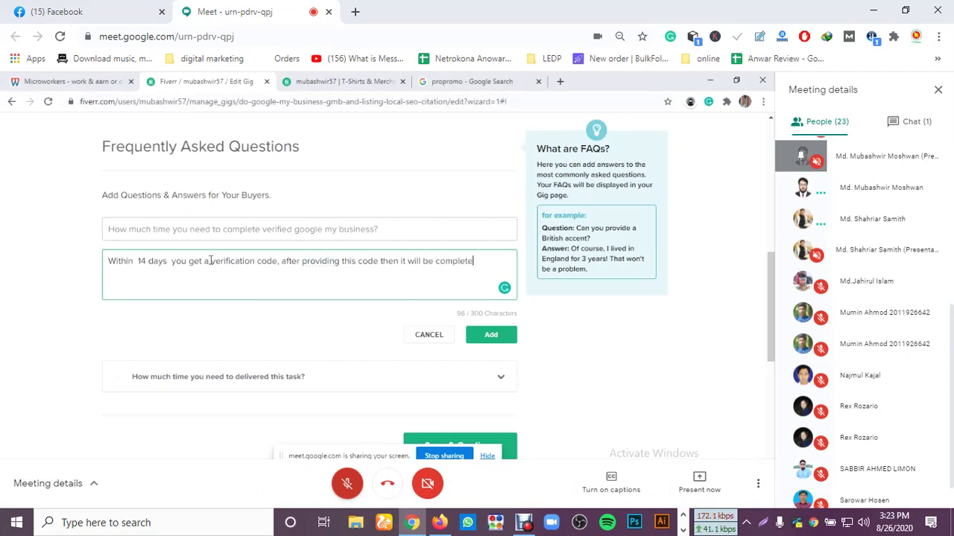
Step: Change the answer's ending to "completely verified." and correct the extra space before "you get"
key("BackSpace")
key("BackSpace")
key("BackSpace")
key("BackSpace")
key("BackSpace")
key("BackSpace")
type("complert")
key("BackSpace")
key("BackSpace")
type("tely ve")
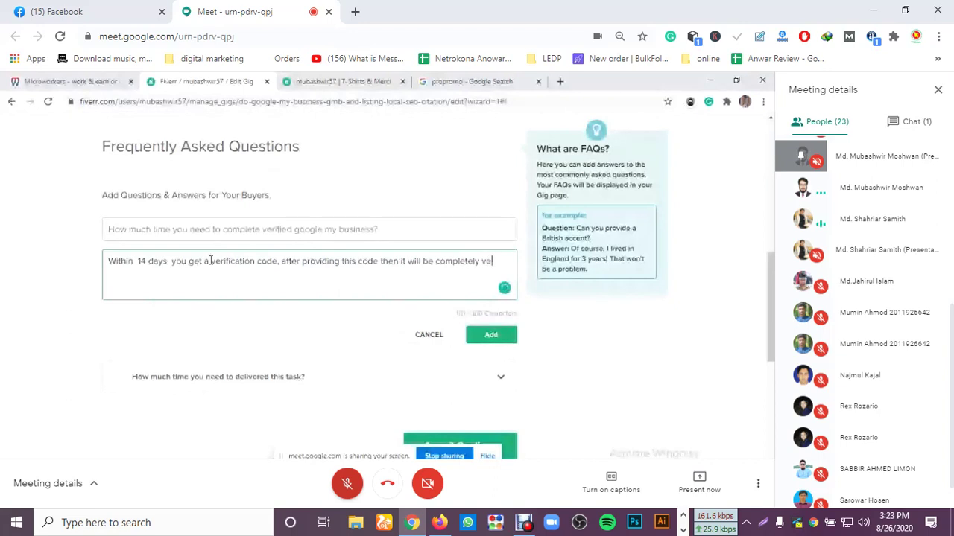
type("rified.")
left_click(178, 292)
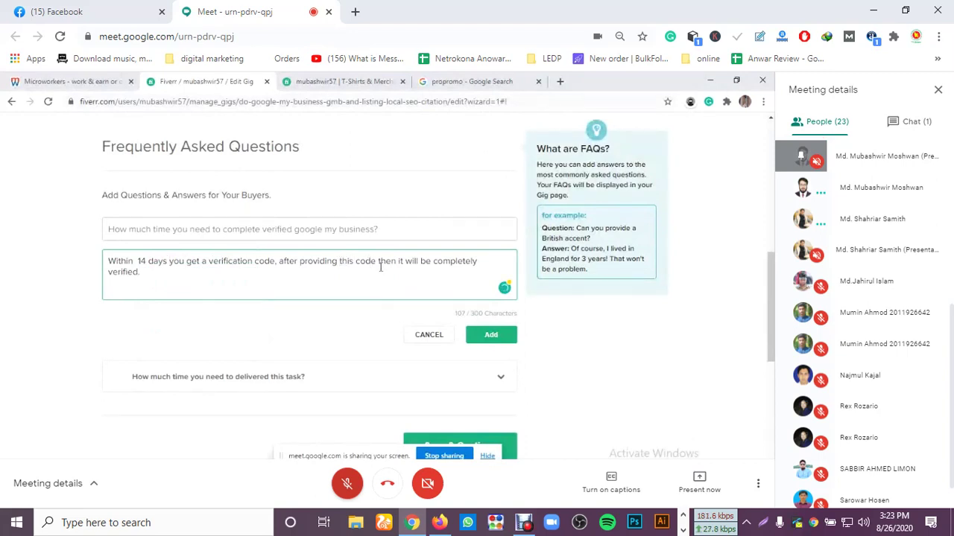
Step: Insert "me" after "providing" in the answer and add the question and answer to the gig's FAQ
type("me")
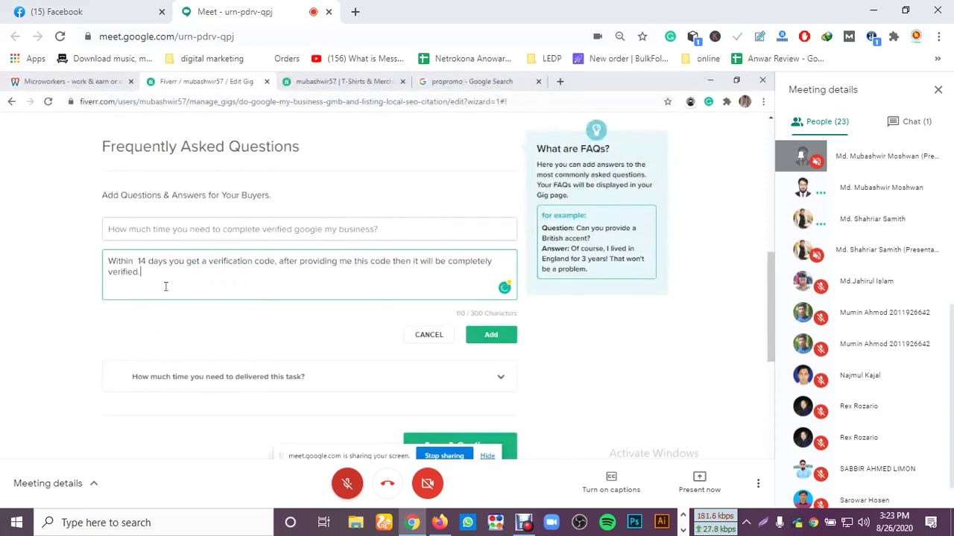
left_click(491, 336)
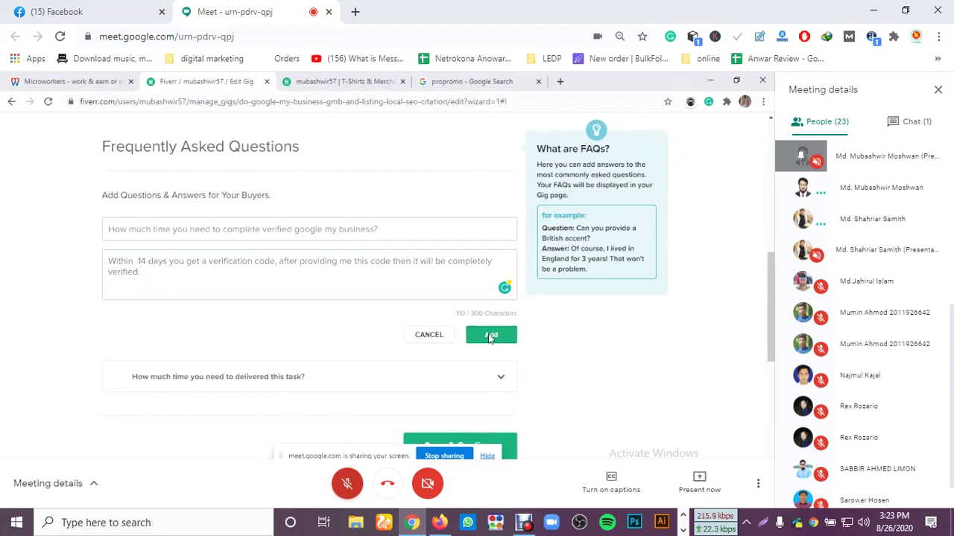
Step: Review the complete gig description and the list of frequently asked questions on the Description & FAQ page
scroll(331, 256, "up", 6)
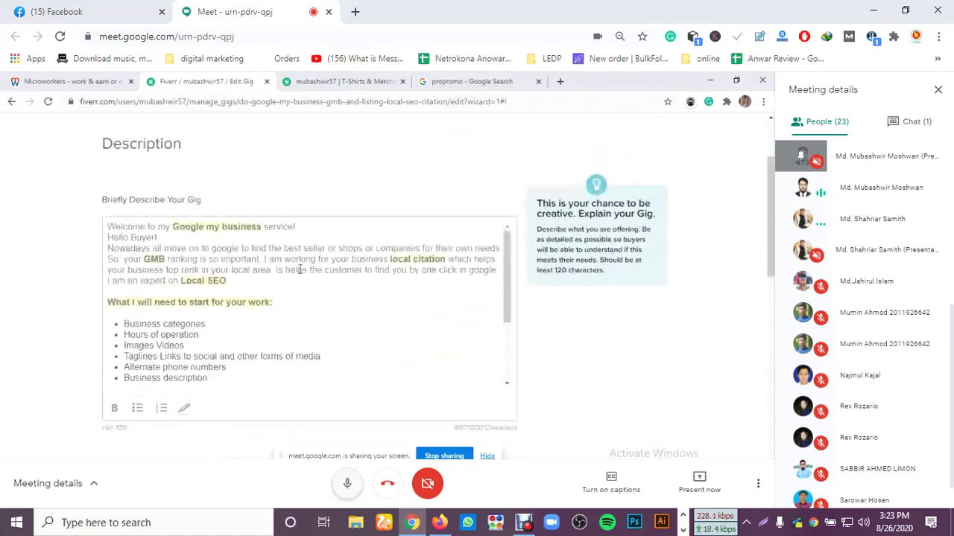
scroll(299, 270, "down", 6)
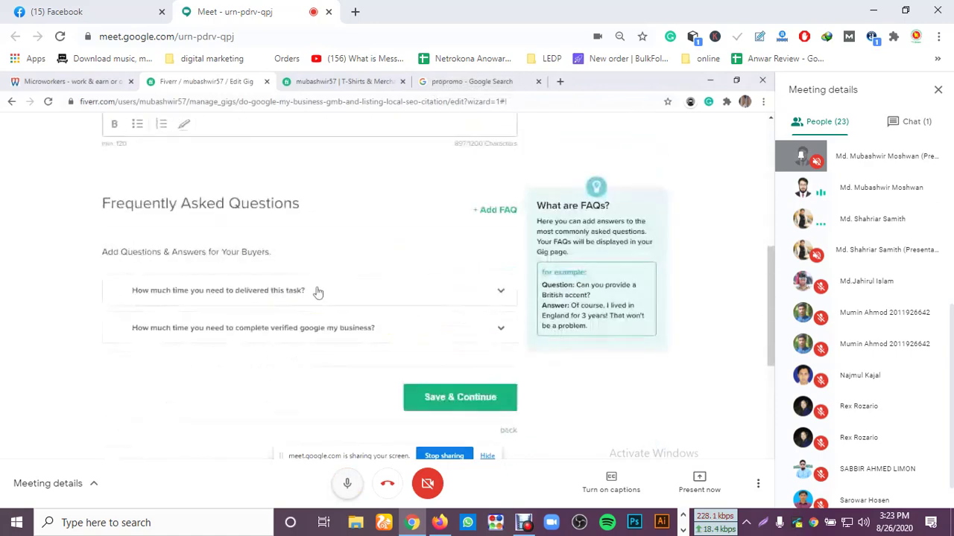
scroll(212, 238, "up", 5)
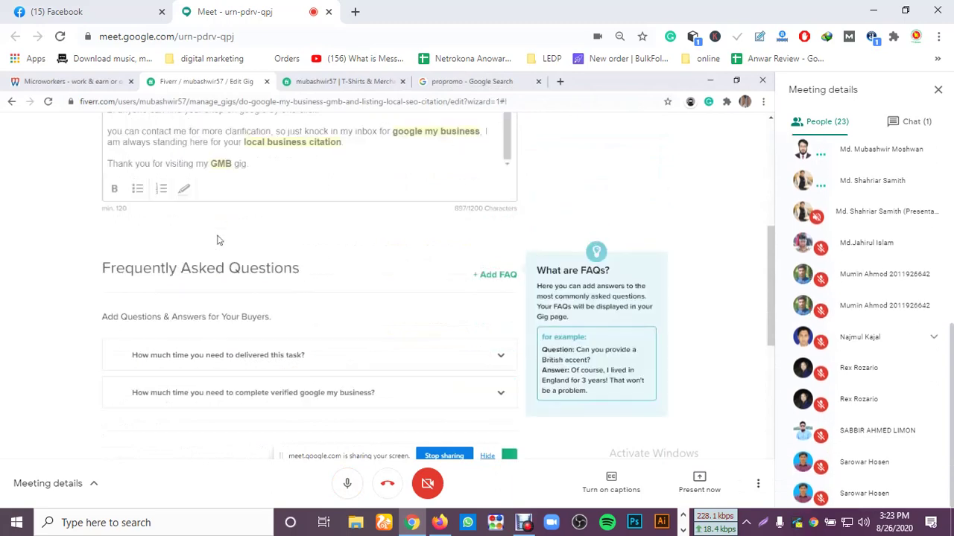
scroll(310, 280, "up", 5)
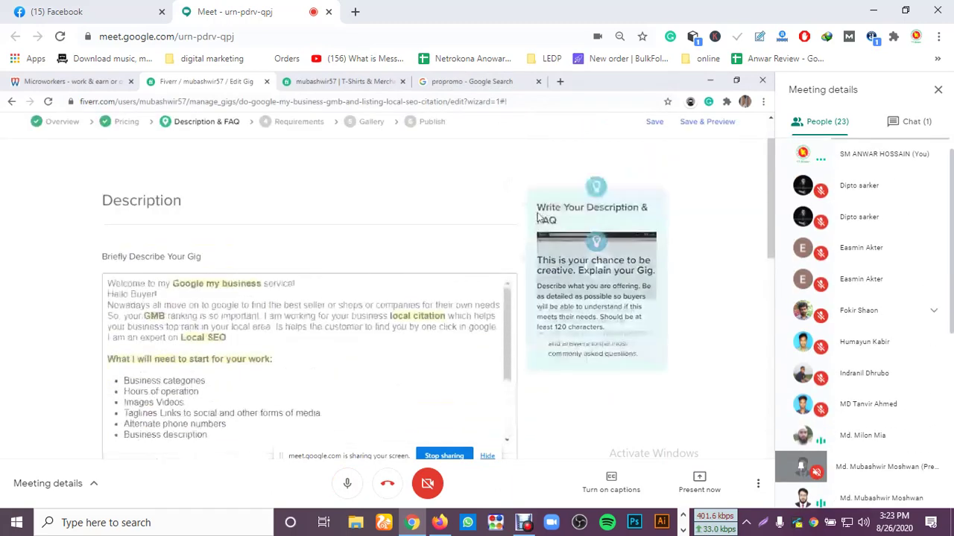
scroll(369, 235, "down", 1)
scroll(362, 246, "down", 3)
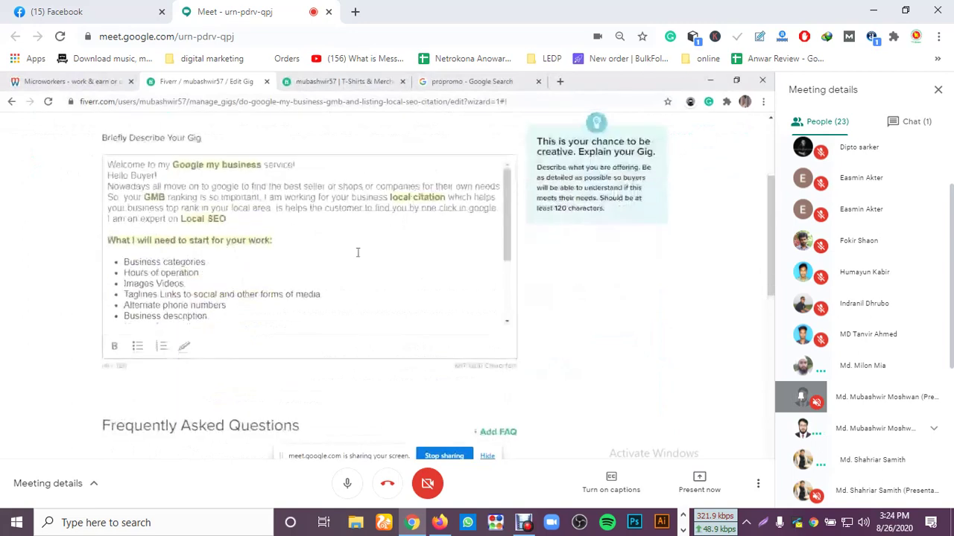
mouse_move(345, 263)
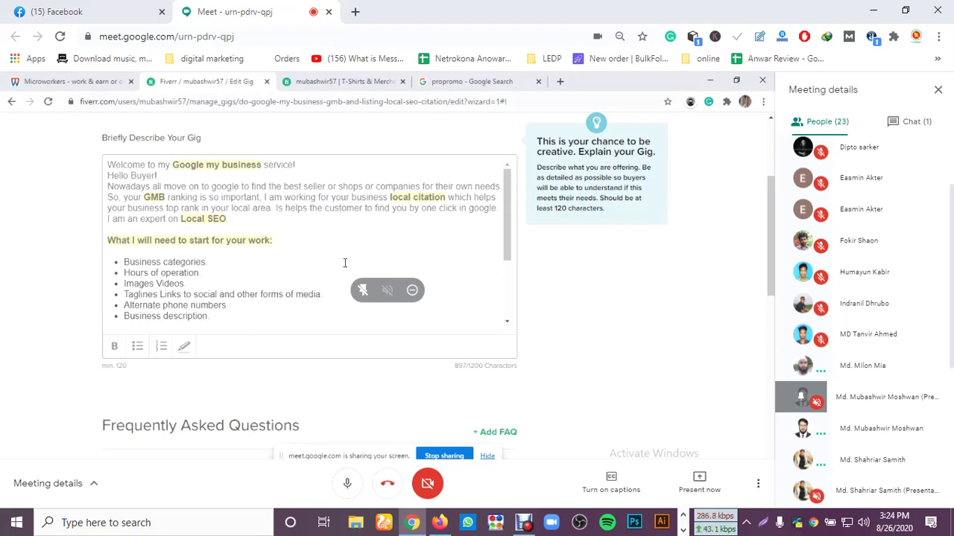
scroll(313, 253, "up", 2)
scroll(293, 306, "down", 2)
scroll(293, 306, "up", 3)
scroll(347, 222, "up", 1)
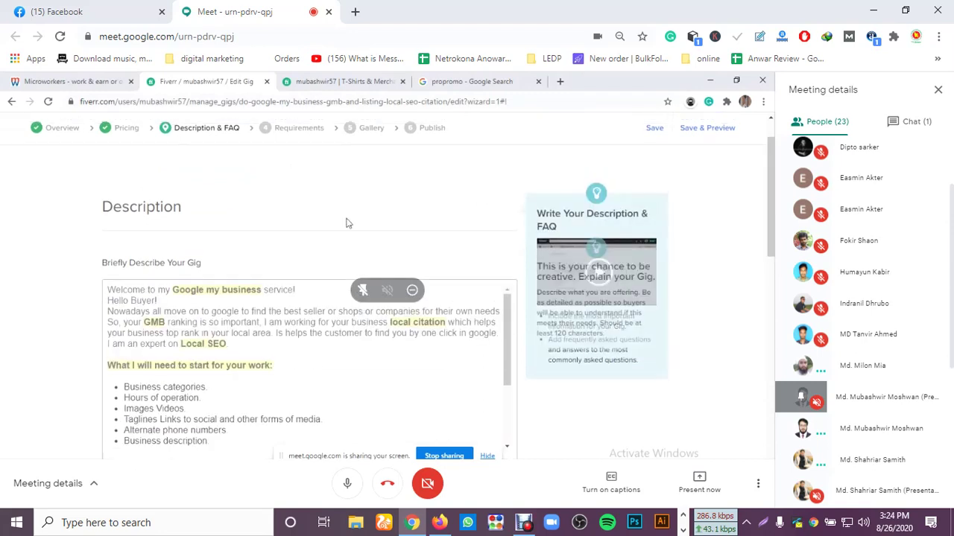
scroll(365, 231, "down", 1)
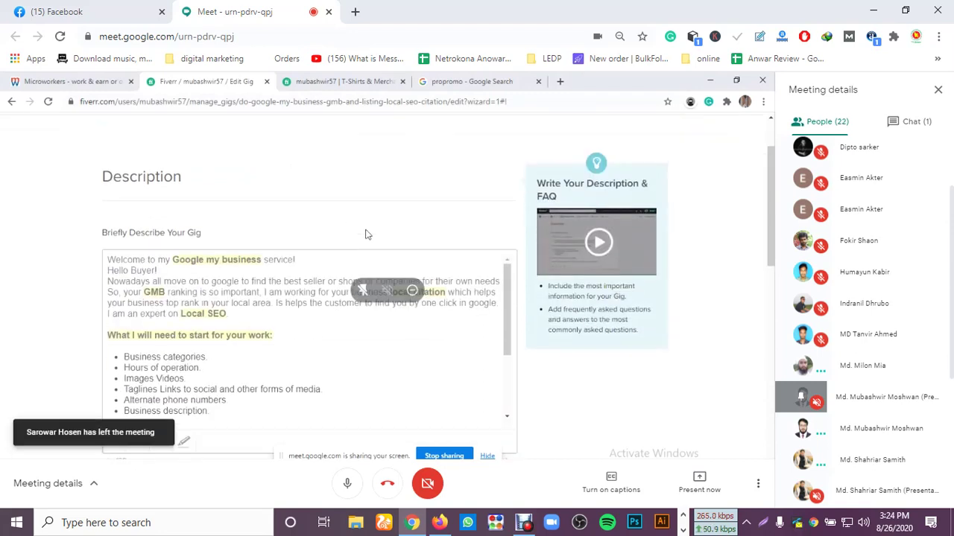
scroll(276, 275, "down", 5)
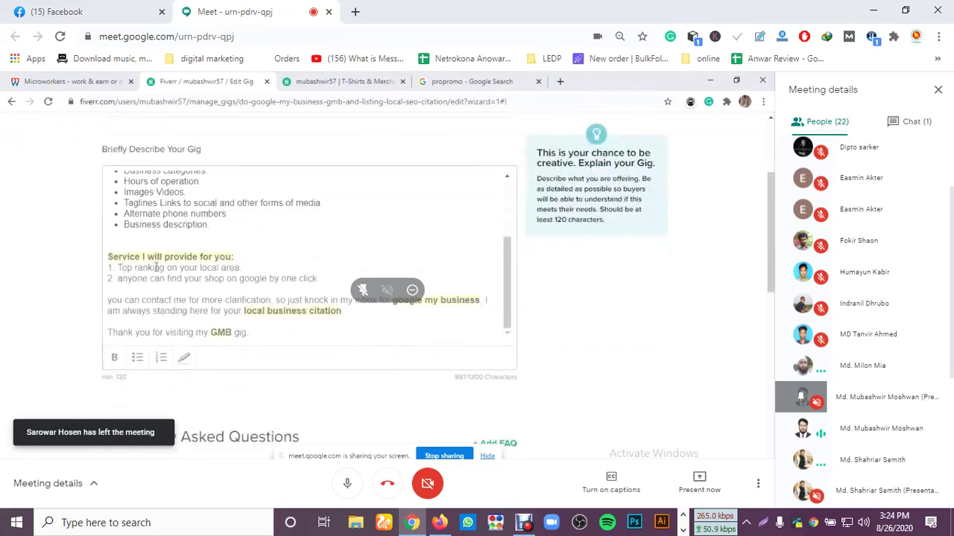
scroll(221, 284, "down", 1)
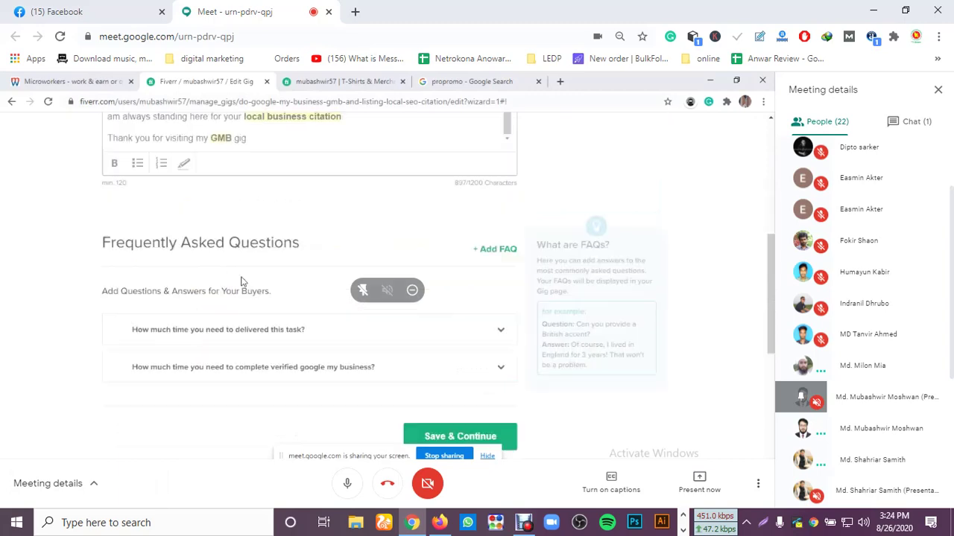
Step: Look over the gig description and FAQs once more, and save the page to continue to Requirements
scroll(298, 267, "down", 5)
scroll(322, 263, "up", 3)
scroll(317, 263, "up", 5)
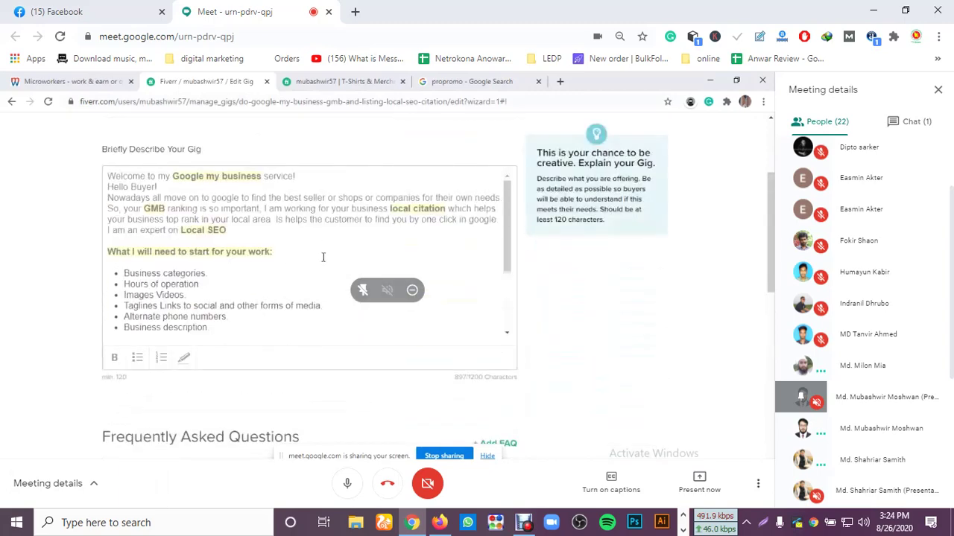
scroll(291, 249, "down", 3)
scroll(289, 248, "down", 4)
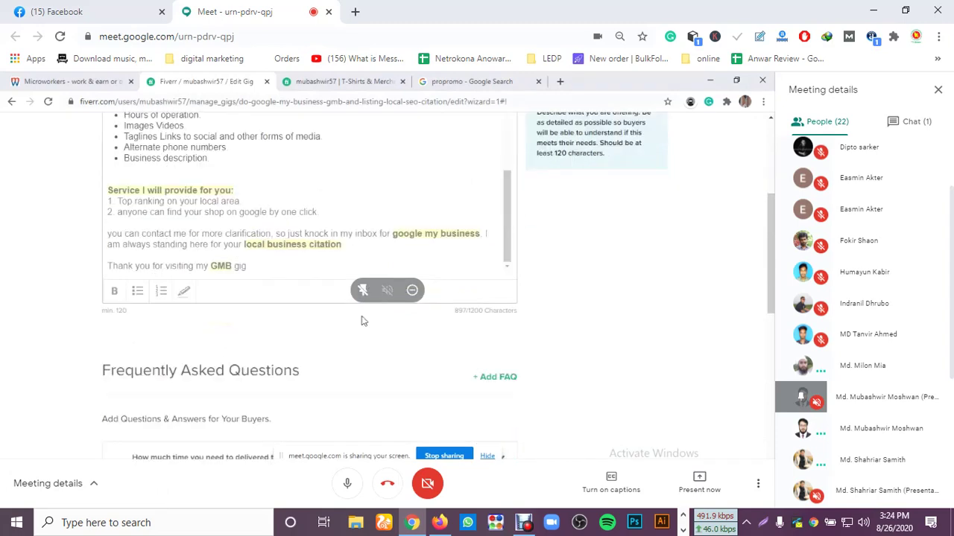
left_click(448, 352)
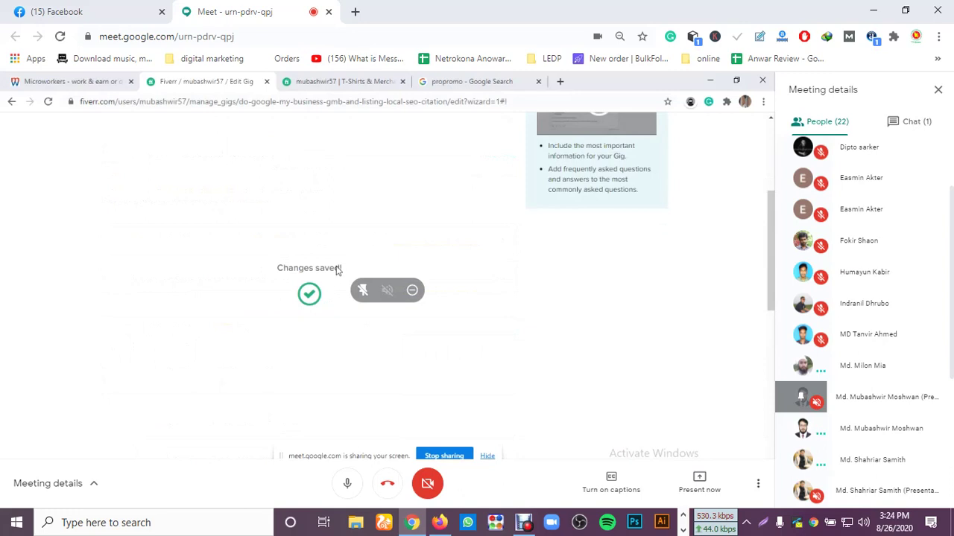
Step: Begin the first buyer requirement with the text "Business categories"
left_click(193, 292)
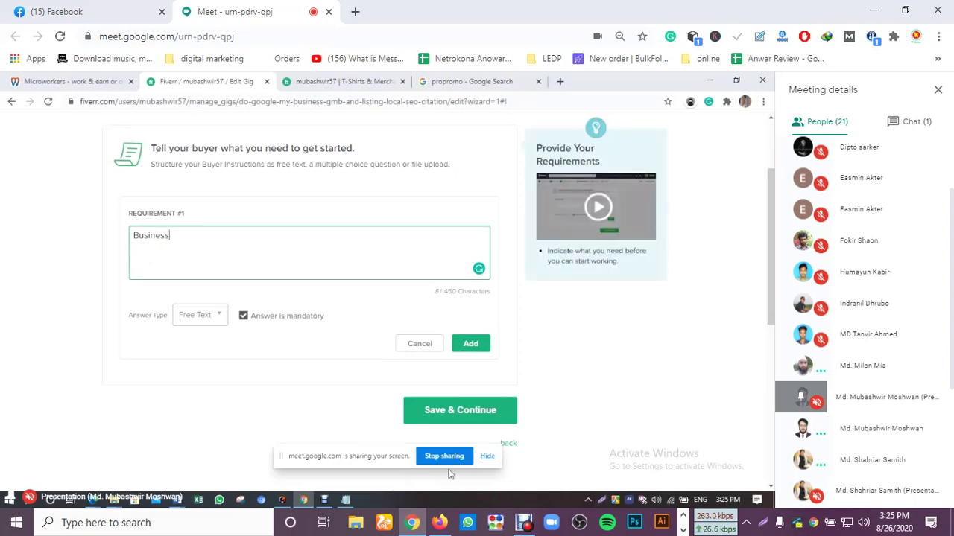
type("category")
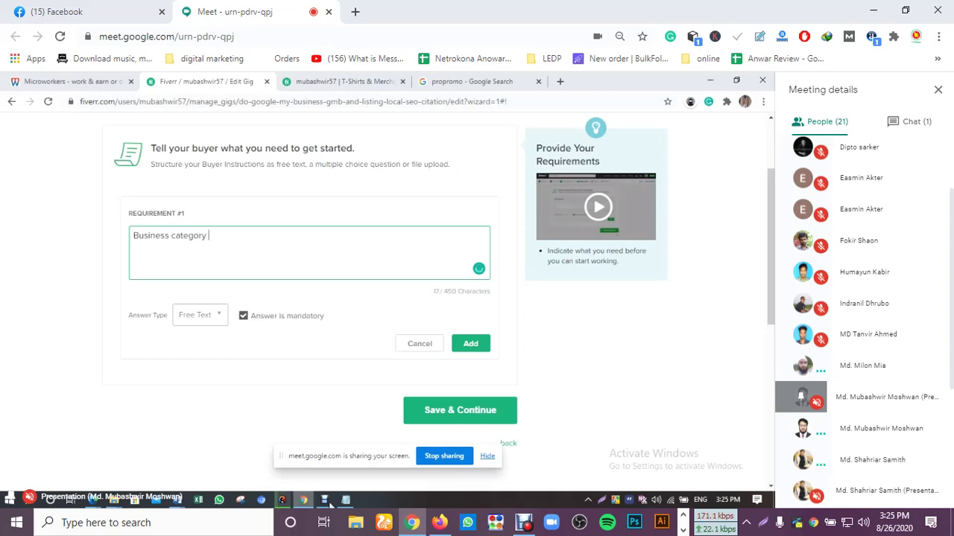
left_click(524, 522)
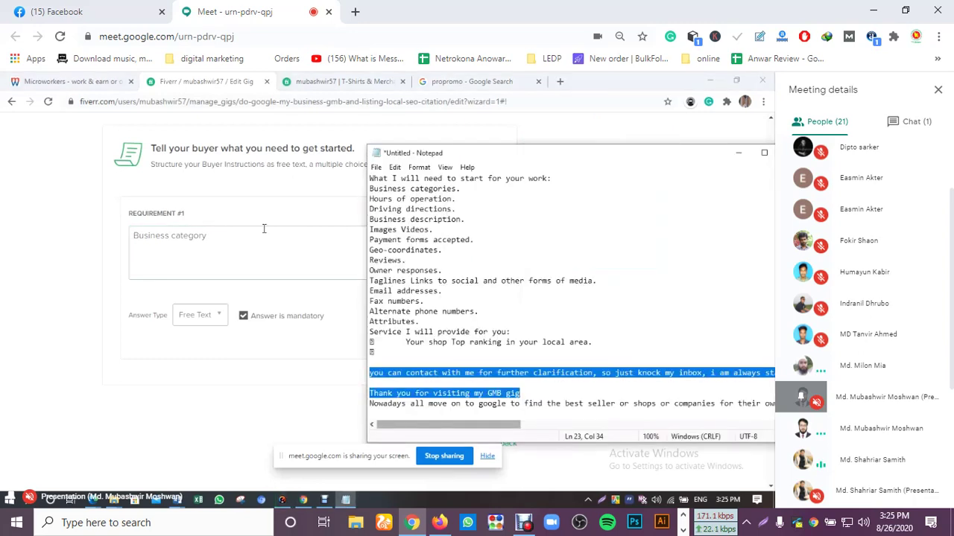
left_click(211, 245)
key("BackSpace")
key("BackSpace")
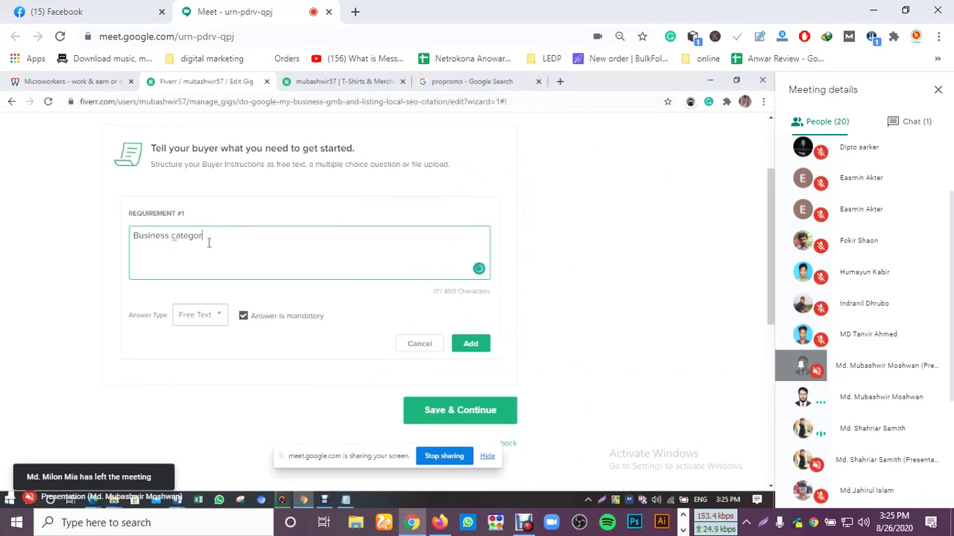
type("iness")
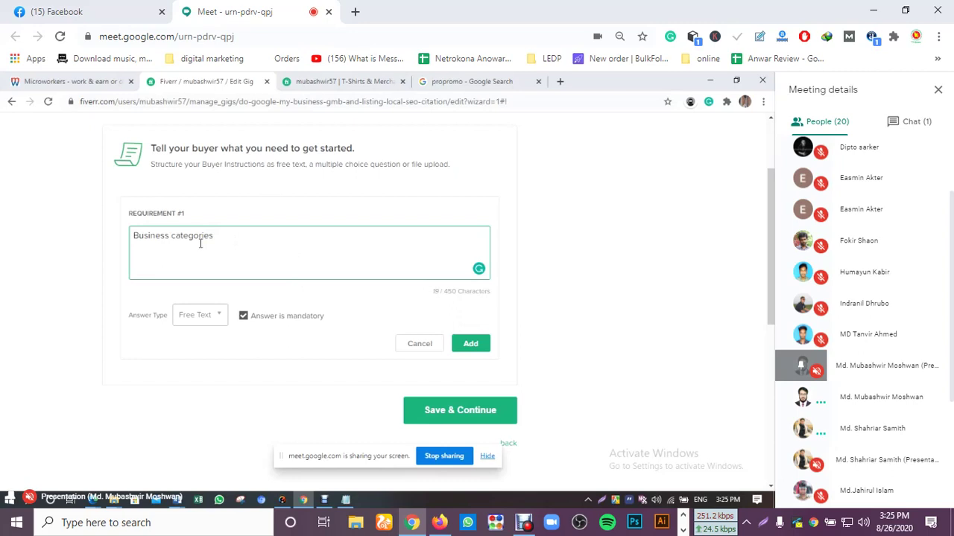
Step: Replace the requirement text with the lines "Business categories." and "Hours of operation." copied from the Notepad notes
key("alt+Tab")
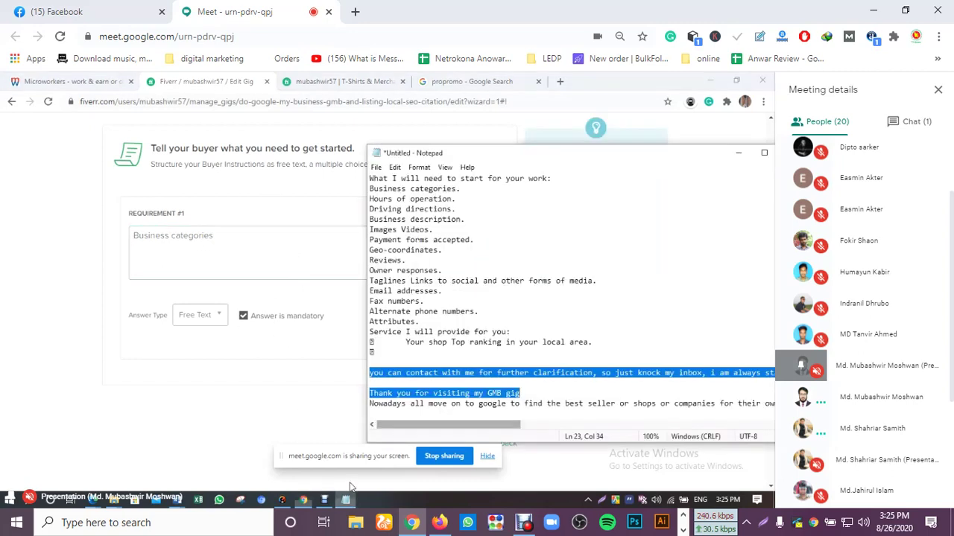
left_click_drag(456, 200, 369, 189)
key("ctrl+c")
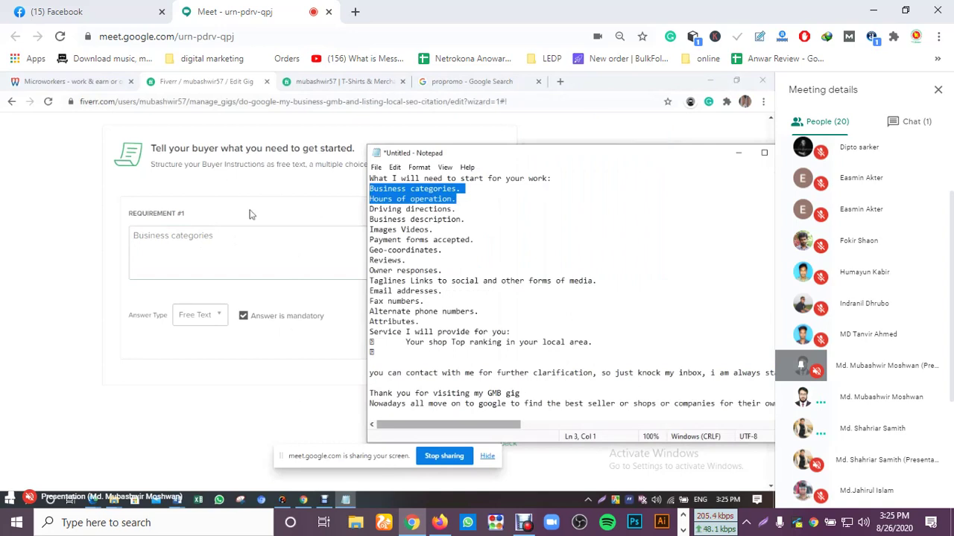
left_click(236, 238)
left_click_drag(235, 238, 128, 240)
key("ctrl+v")
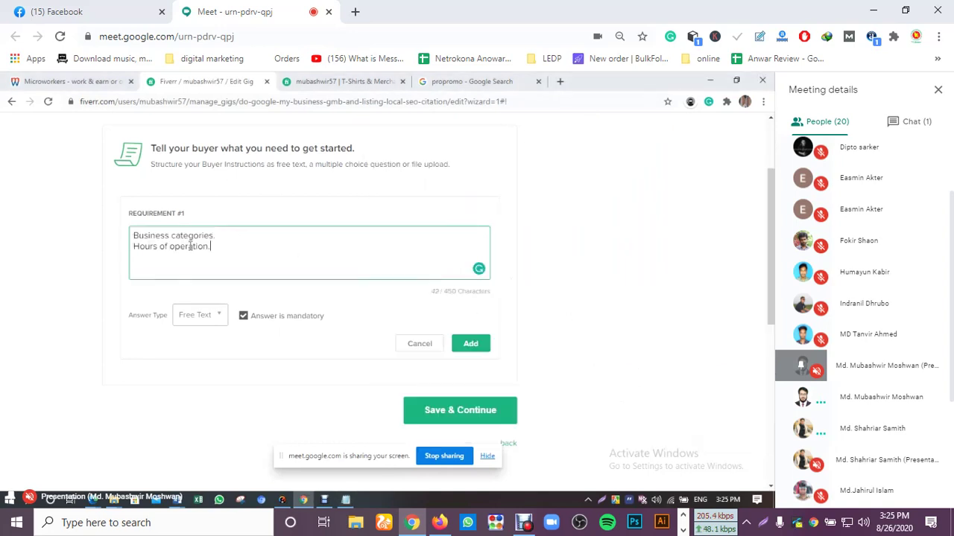
Step: Copy "Business description." and "Images Videos." from the Notepad notes onto new lines of the requirement
left_click(351, 500)
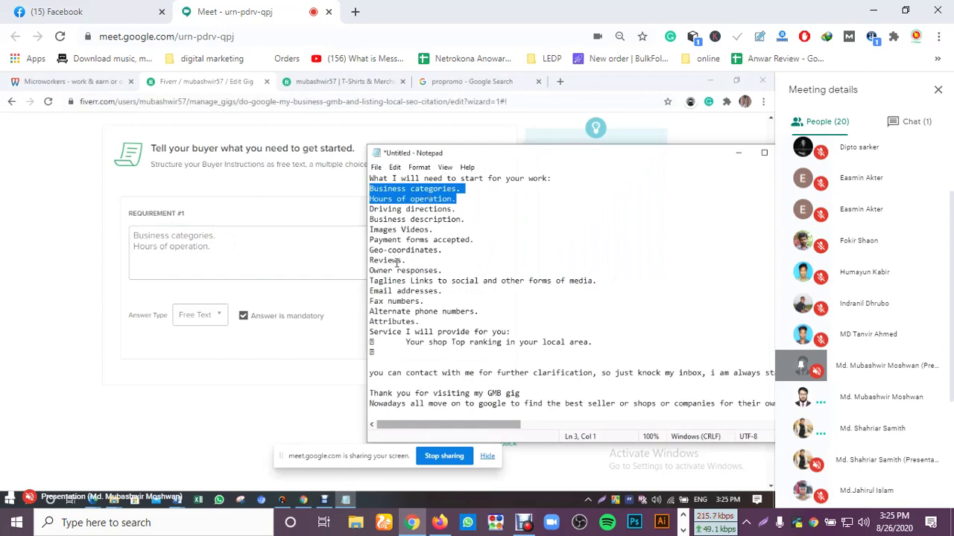
left_click_drag(433, 229, 369, 219)
key("ctrl+c")
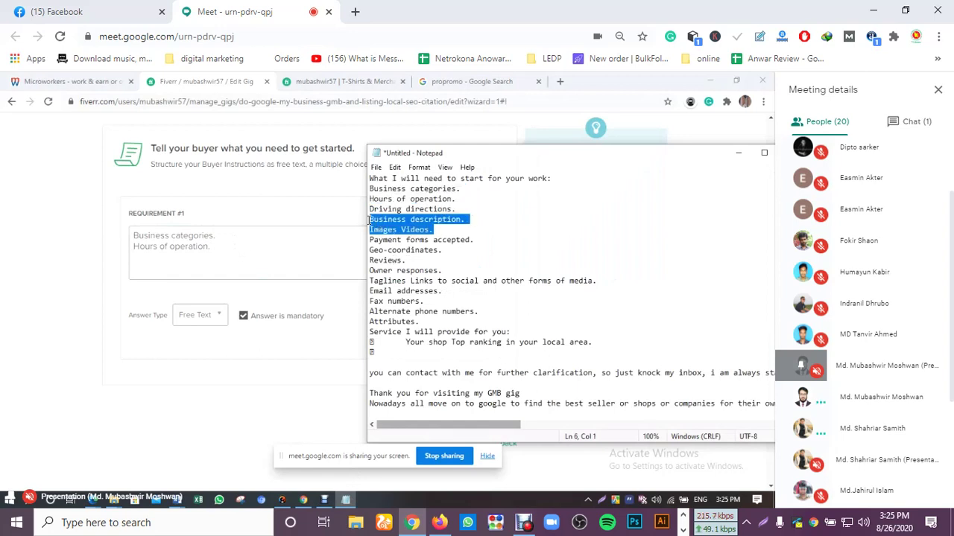
left_click(151, 253)
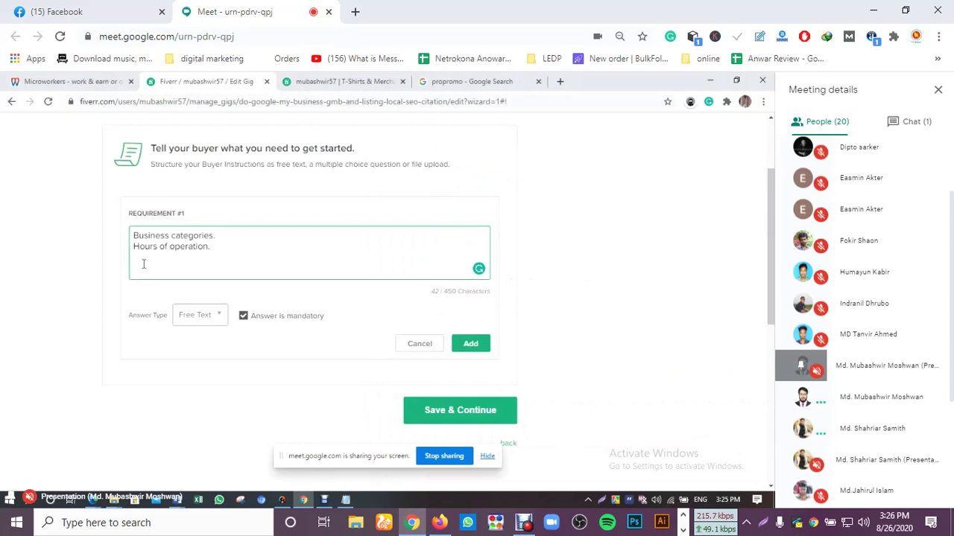
key("Return")
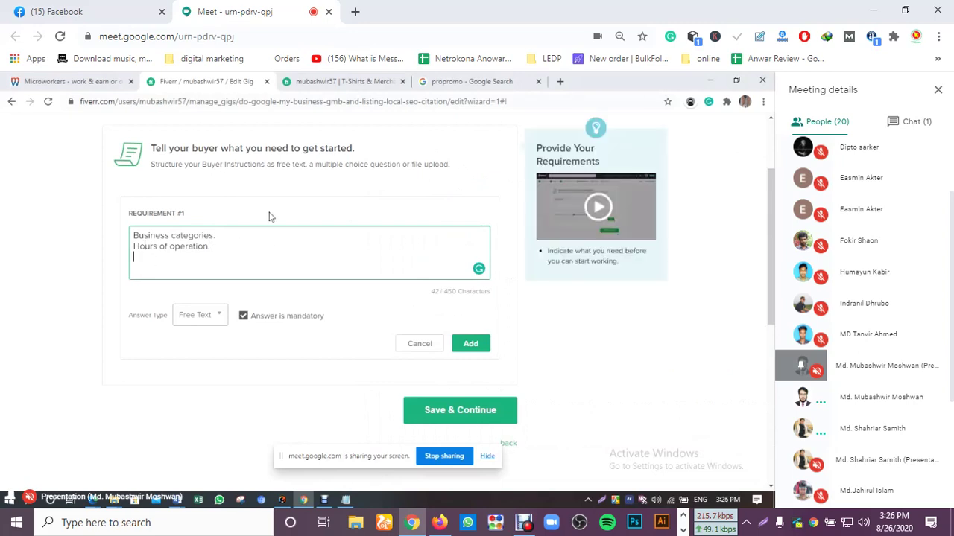
key("ctrl+v")
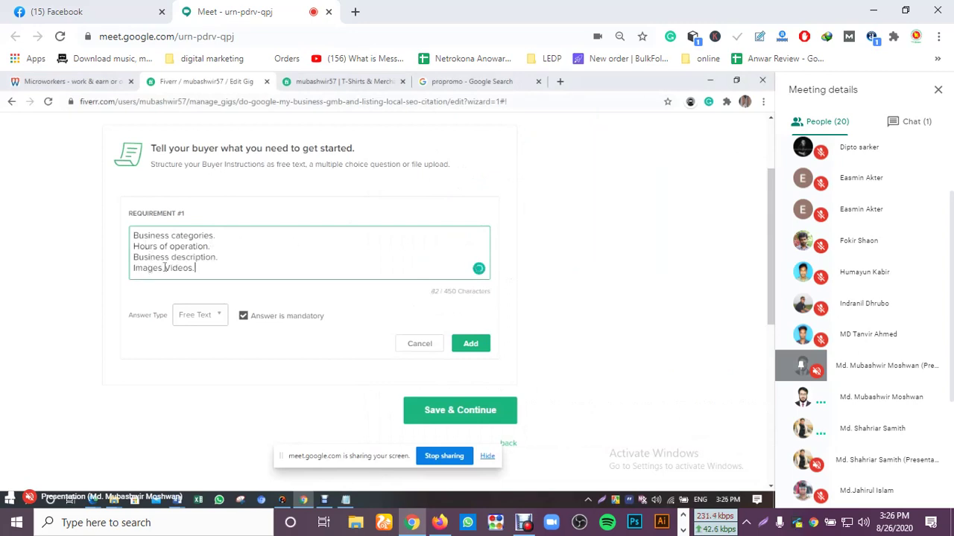
Step: Change the requirement's "Images Videos." line to "Images/ Business Logo."
key("BackSpace")
type("/")
key("BackSpace")
key("BackSpace")
type("Logo.")
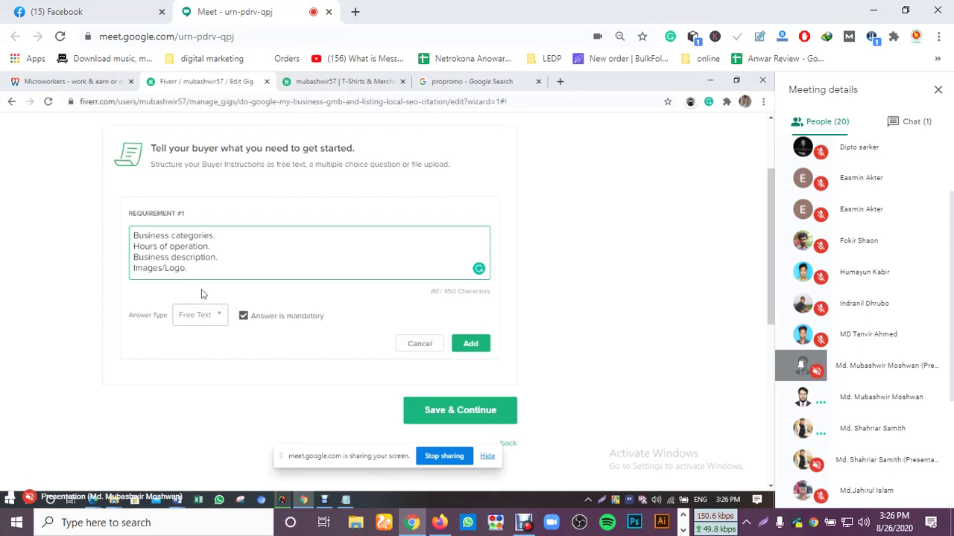
left_click(165, 269)
type("Business")
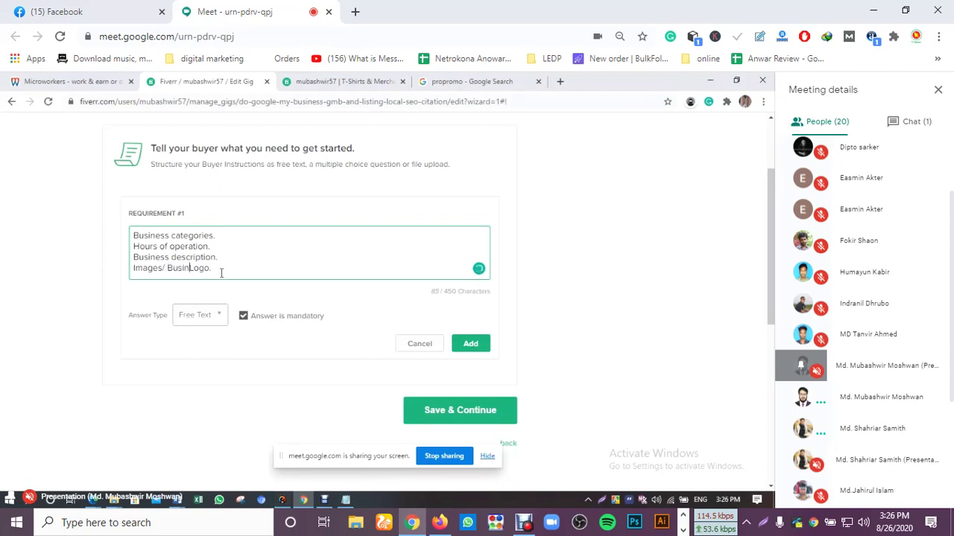
Step: Cut "Email addresses." from the Notepad notes and paste it on a new line below the logo line
left_click(235, 272)
key("Return")
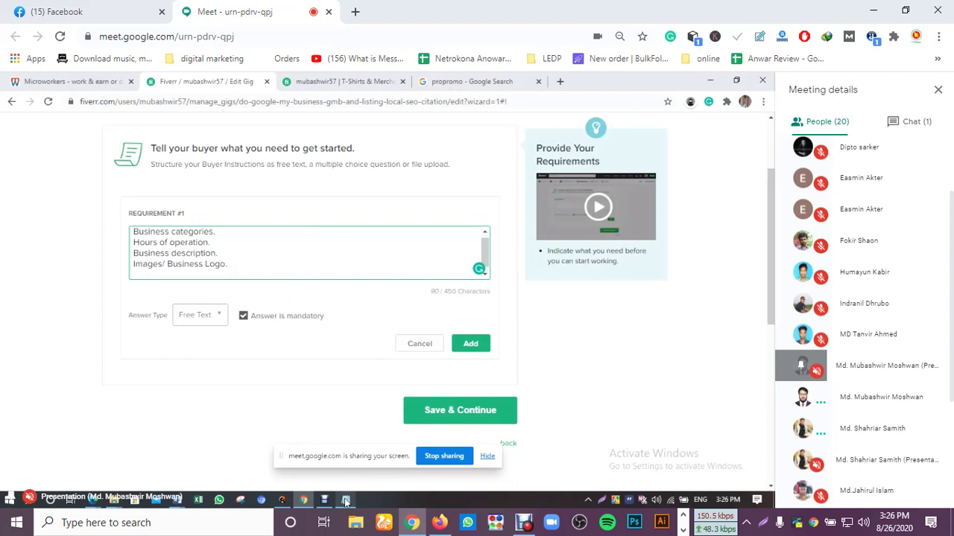
left_click(345, 504)
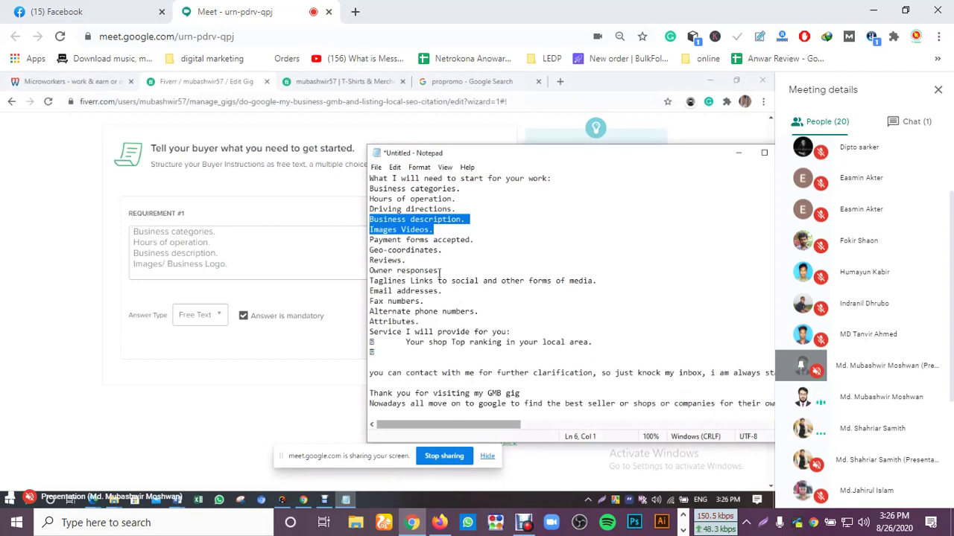
left_click_drag(442, 292, 368, 295)
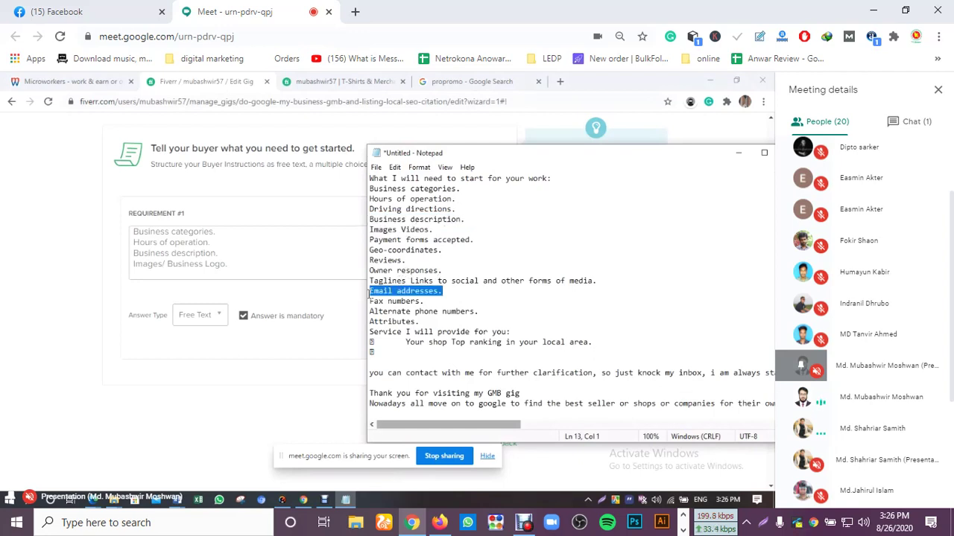
key("ctrl+x")
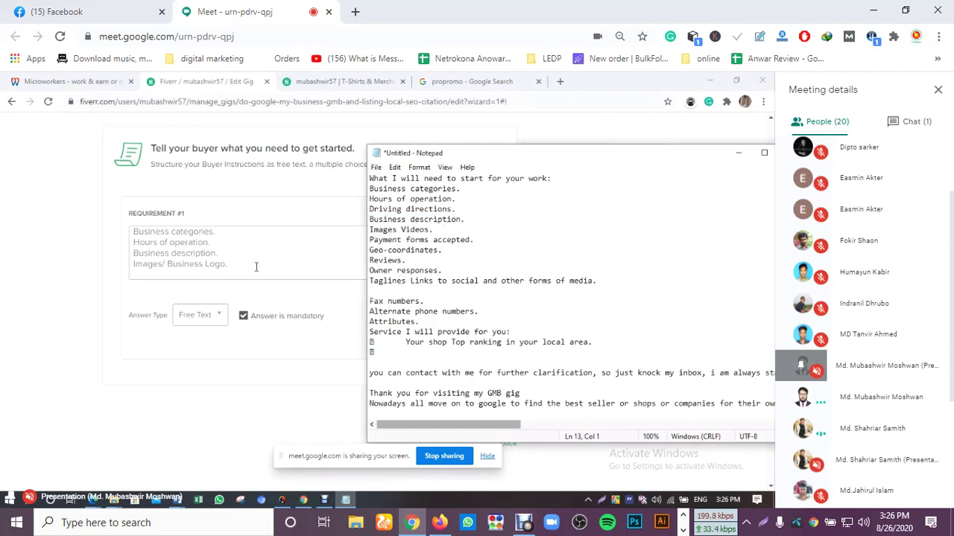
left_click(164, 274)
key("ctrl+v")
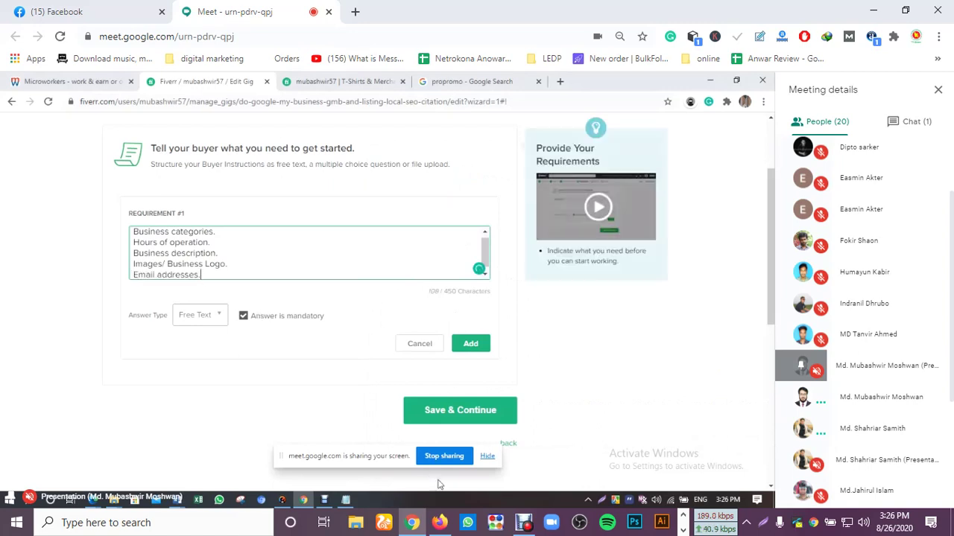
Step: Put "Alternate phone numbers." from the Notepad notes on a new line at the end of the requirement
key("Return")
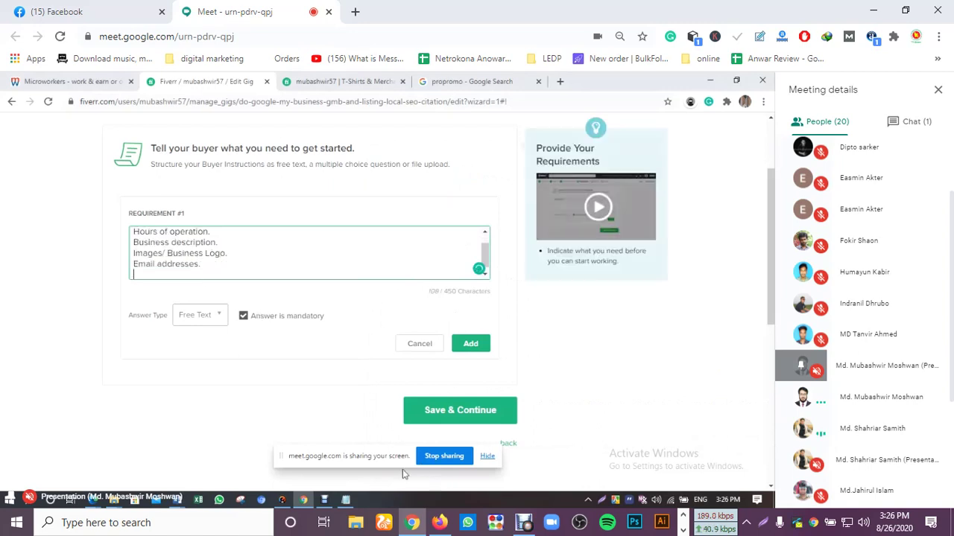
left_click(345, 499)
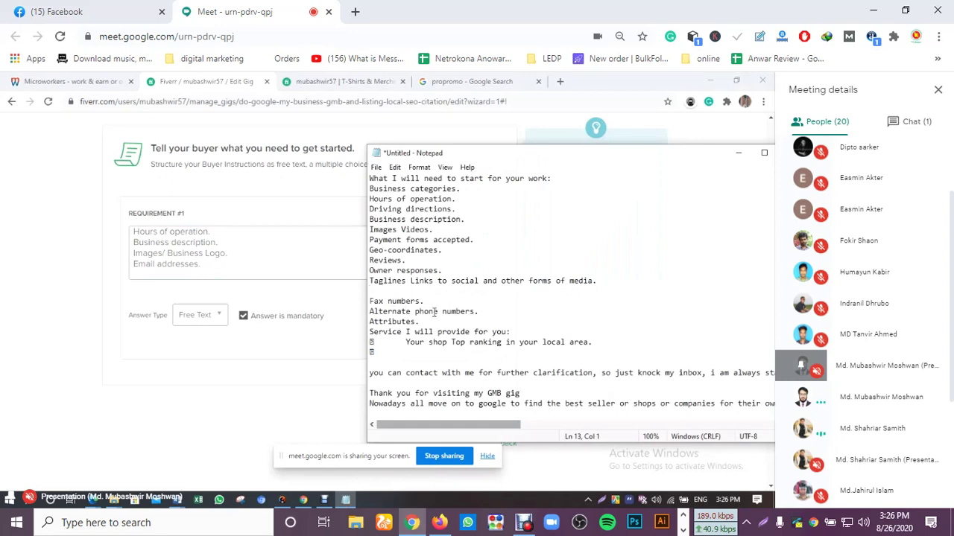
left_click_drag(483, 312, 371, 314)
left_click_drag(483, 312, 369, 314)
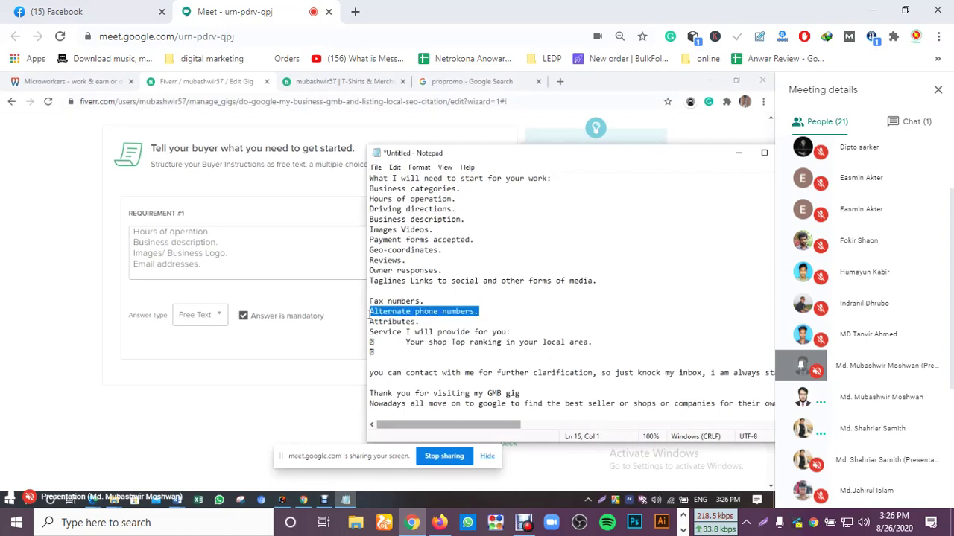
left_click(152, 275)
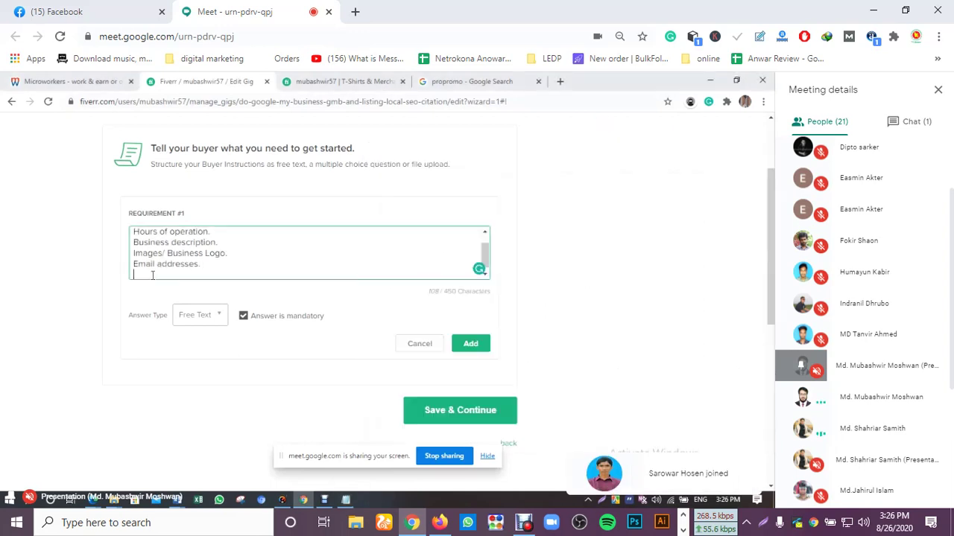
key("ctrl+v")
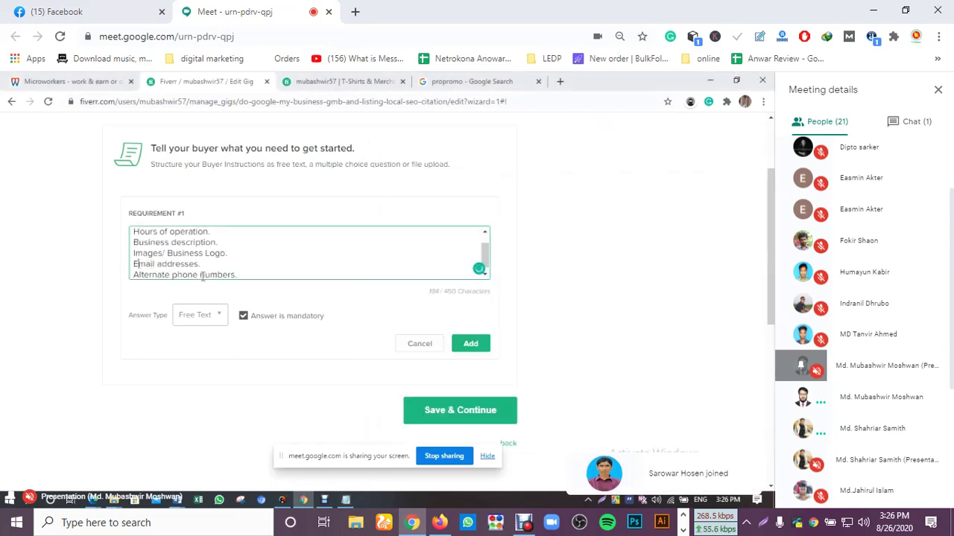
Step: Change "Email addresses." in the requirement to "Gmail addresses."
key("BackSpace")
type("G")
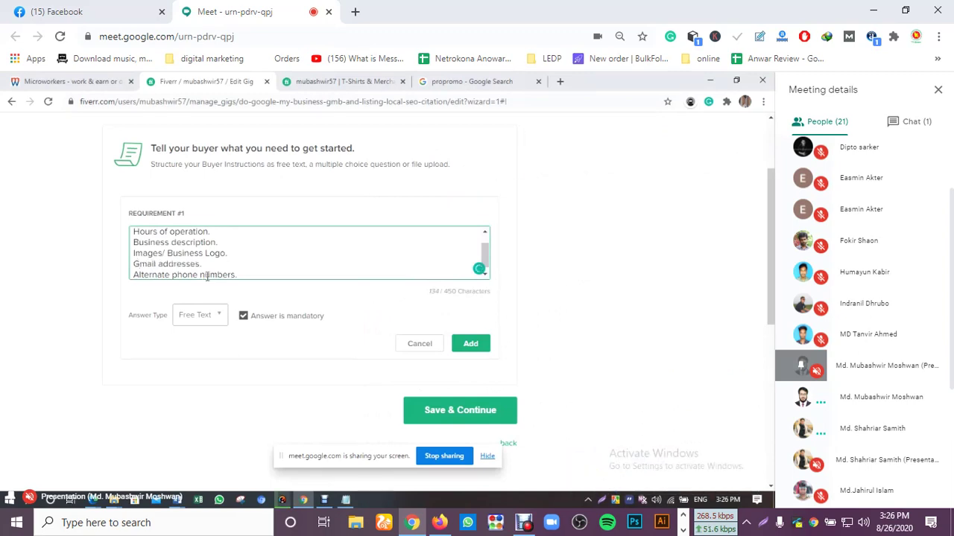
left_click(246, 270)
Step: Check the free-text requirement, add it to the gig, and save the Requirements page to continue to Gallery
scroll(246, 257, "down", 1)
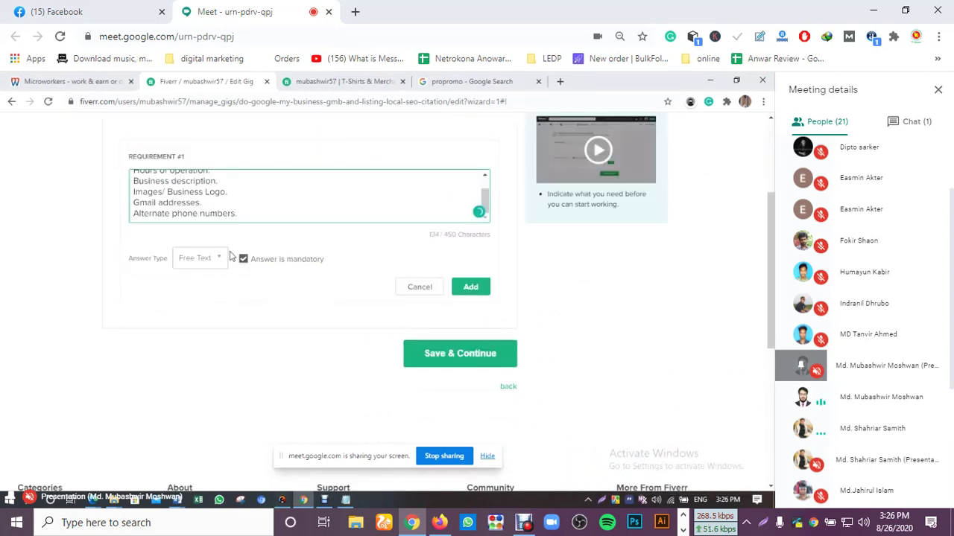
scroll(245, 197, "up", 2)
scroll(239, 192, "down", 2)
scroll(237, 196, "up", 2)
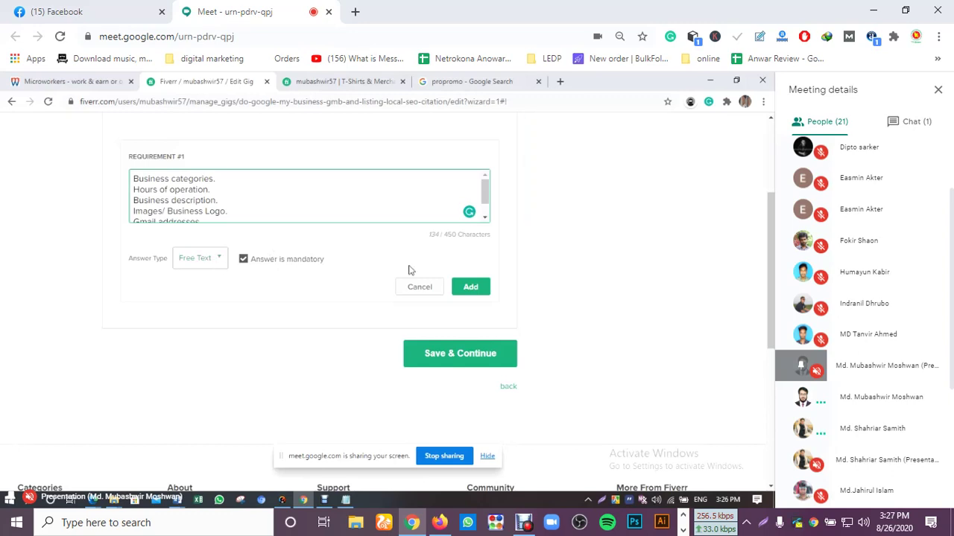
left_click(471, 287)
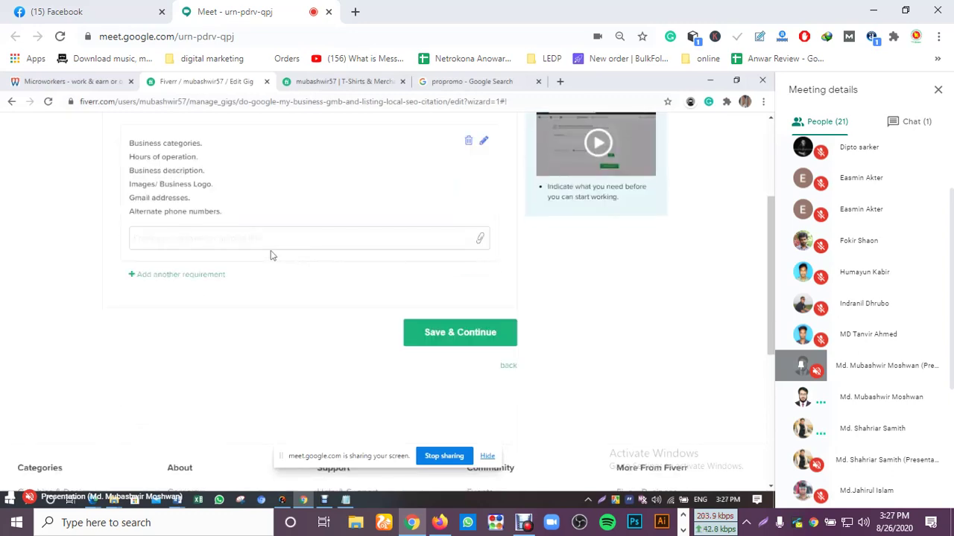
scroll(264, 212, "up", 1)
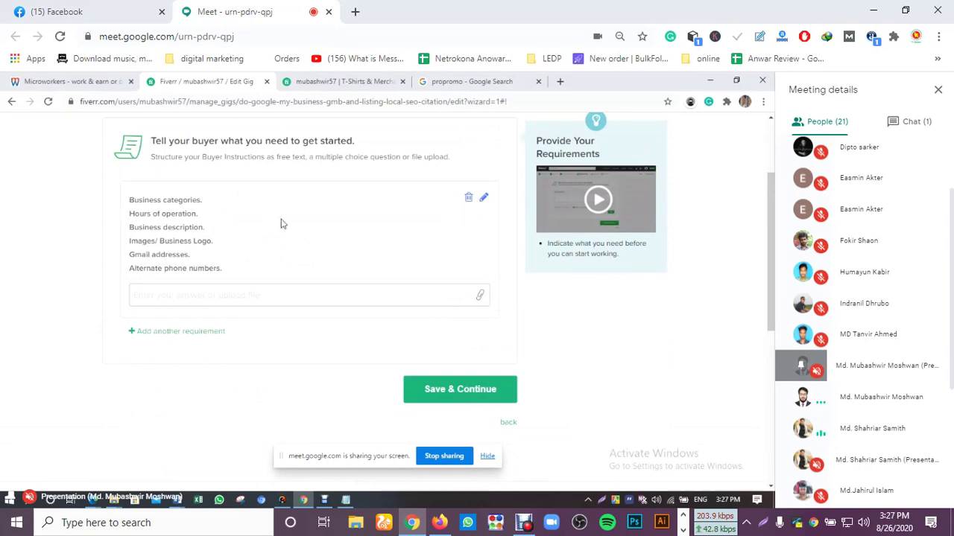
left_click(471, 383)
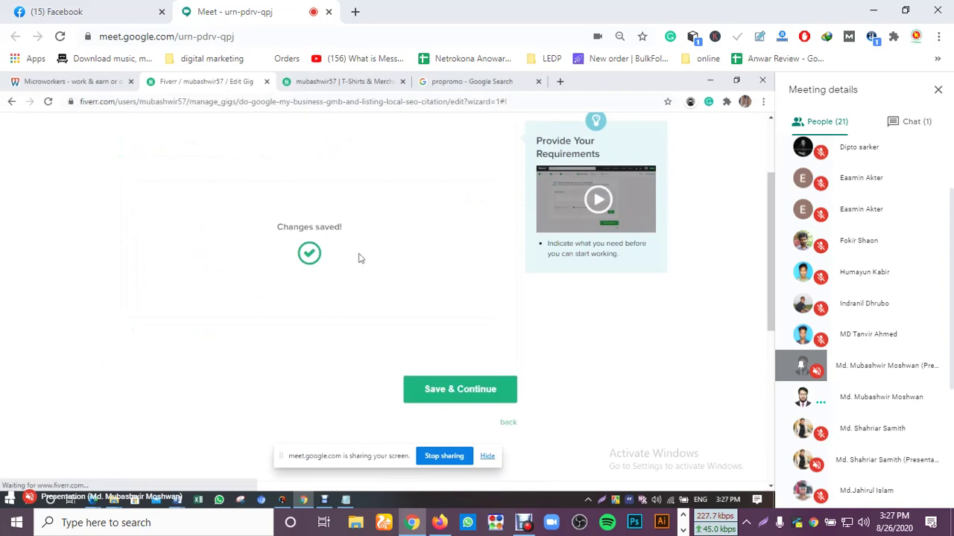
scroll(343, 259, "up", 2)
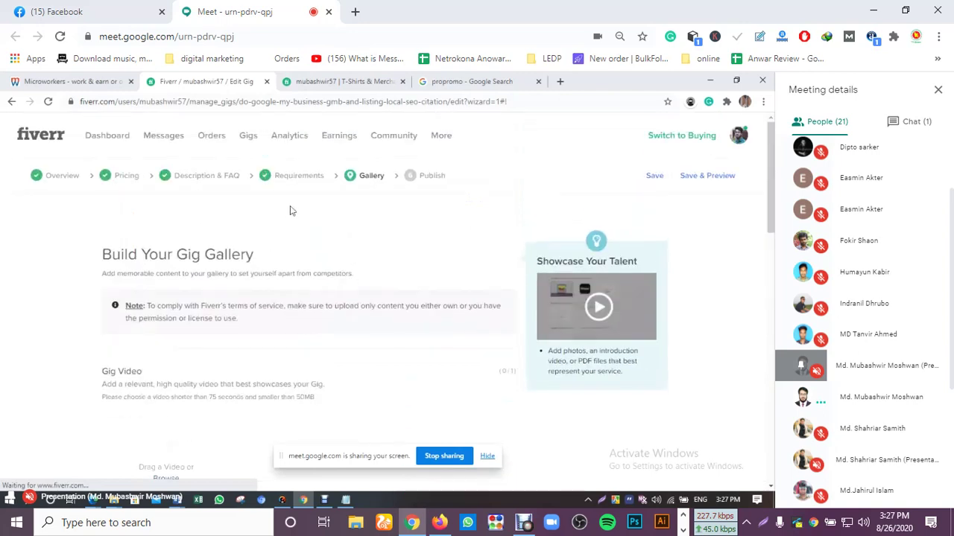
Step: Examine the video, photo and PDF upload sections of the gig gallery
scroll(261, 241, "down", 2)
scroll(260, 241, "down", 2)
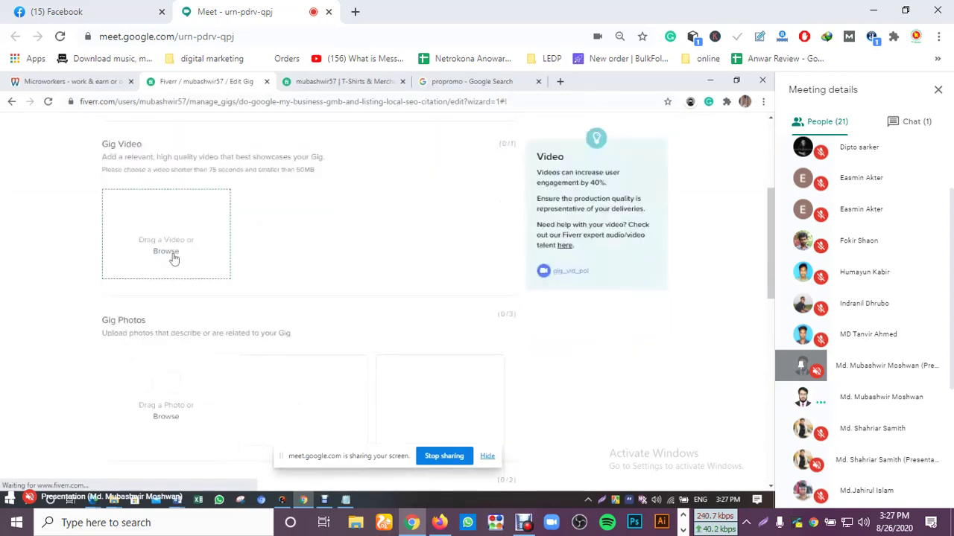
scroll(200, 237, "up", 2)
scroll(164, 315, "down", 3)
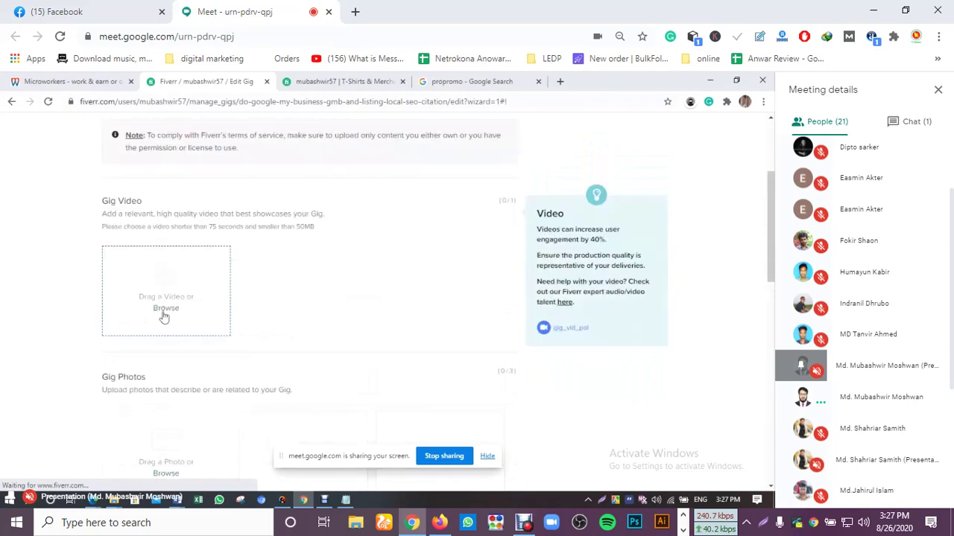
scroll(173, 210, "up", 1)
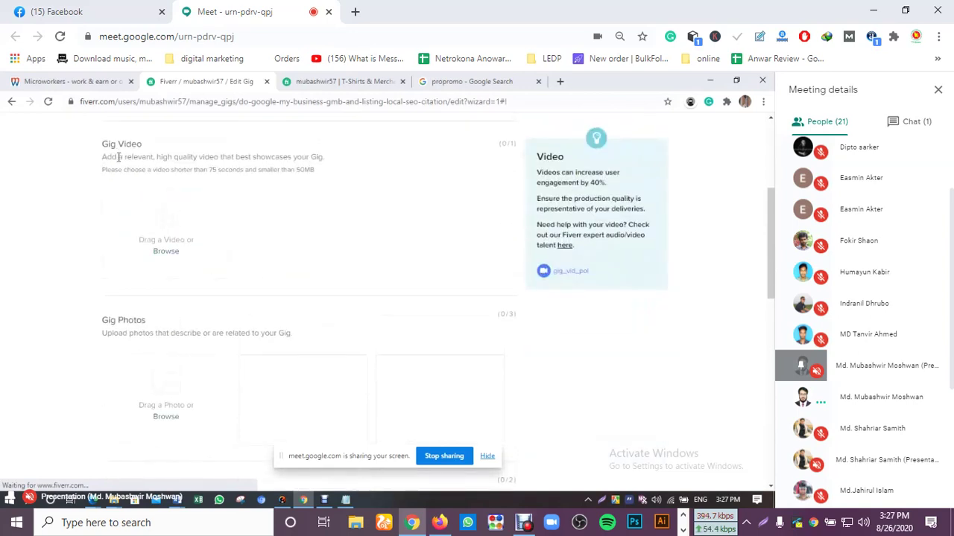
scroll(166, 368, "down", 3)
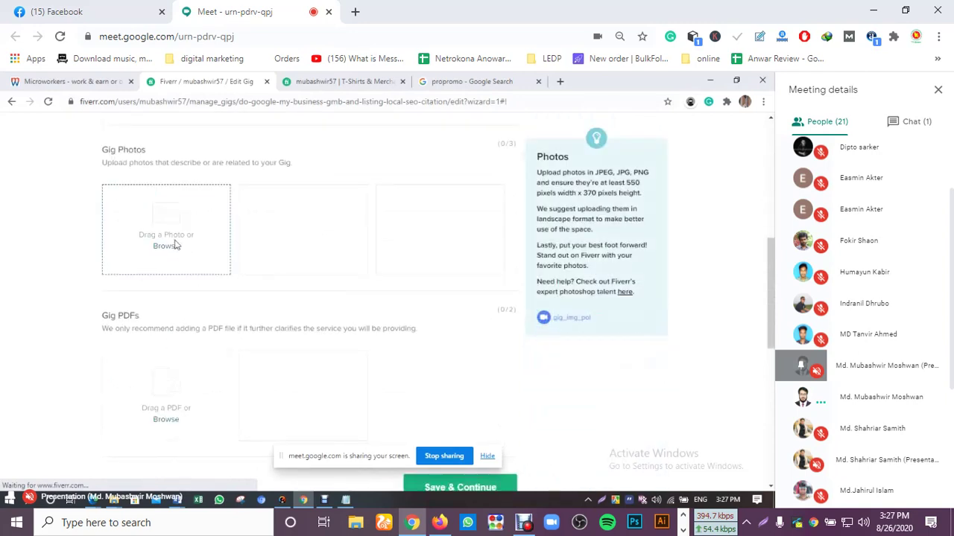
scroll(175, 246, "up", 2)
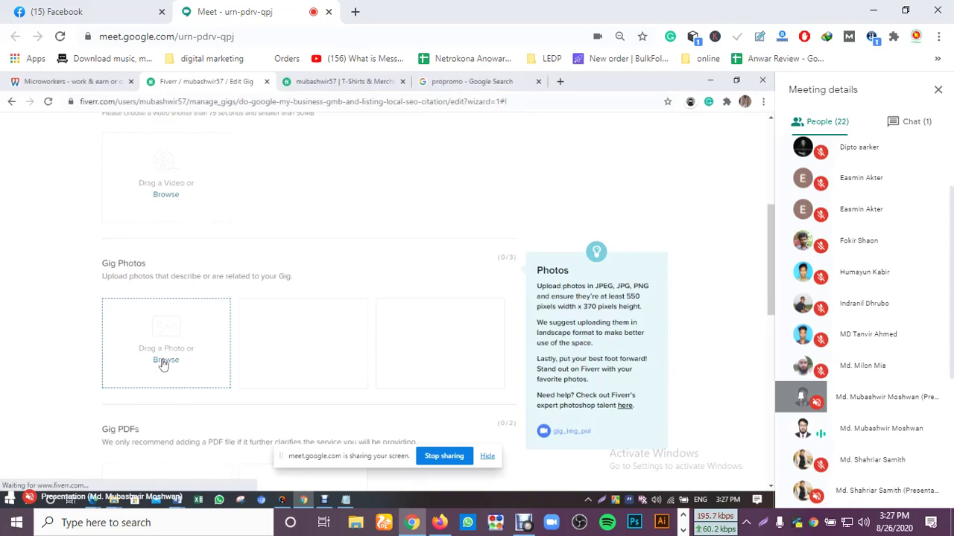
Step: Upload the pink Google My Business image from the desktop's Fiverr folder as a gig photo and delete it from the gallery
left_click(164, 362)
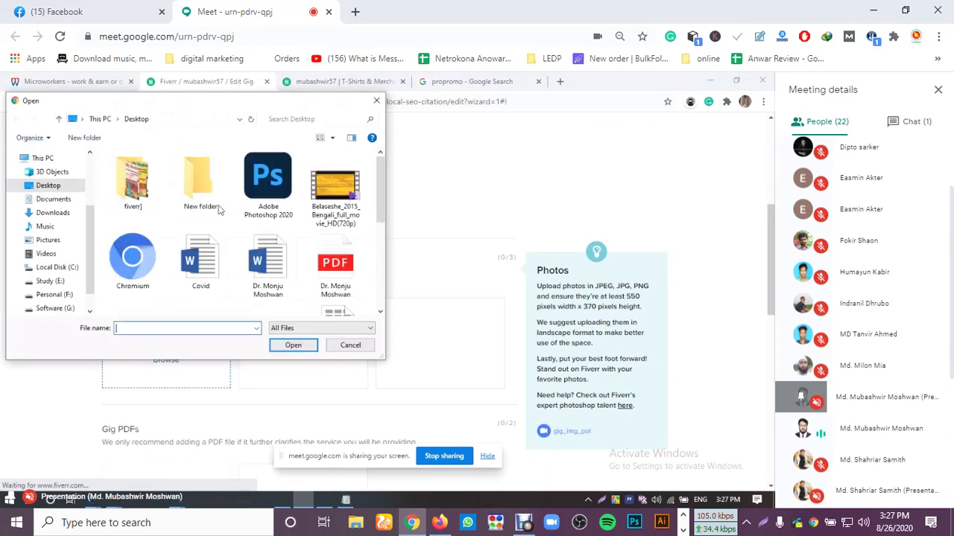
double_click(130, 192)
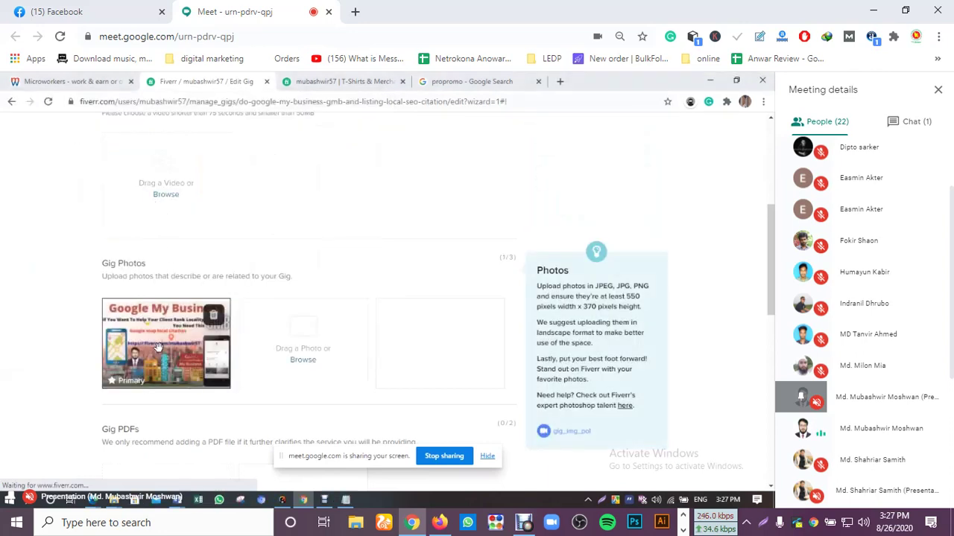
left_click(212, 316)
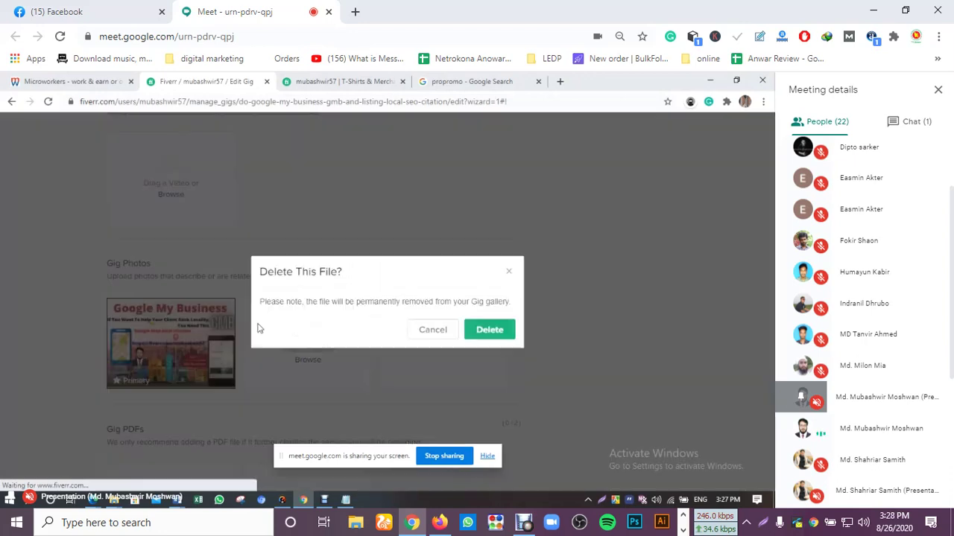
left_click(498, 333)
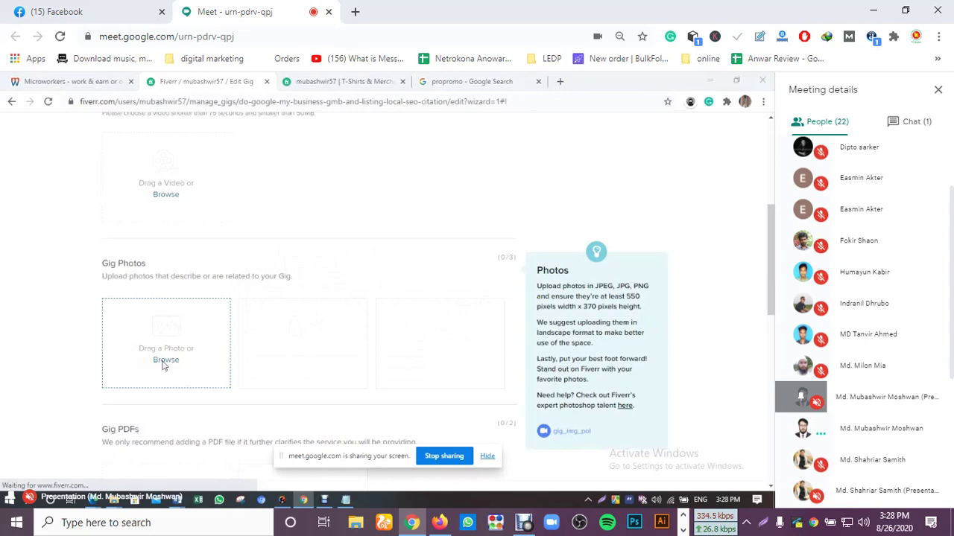
Step: Preview the images in the desktop's Fiverr folder and upload GIG 1 as the gig's primary photo
left_click(165, 350)
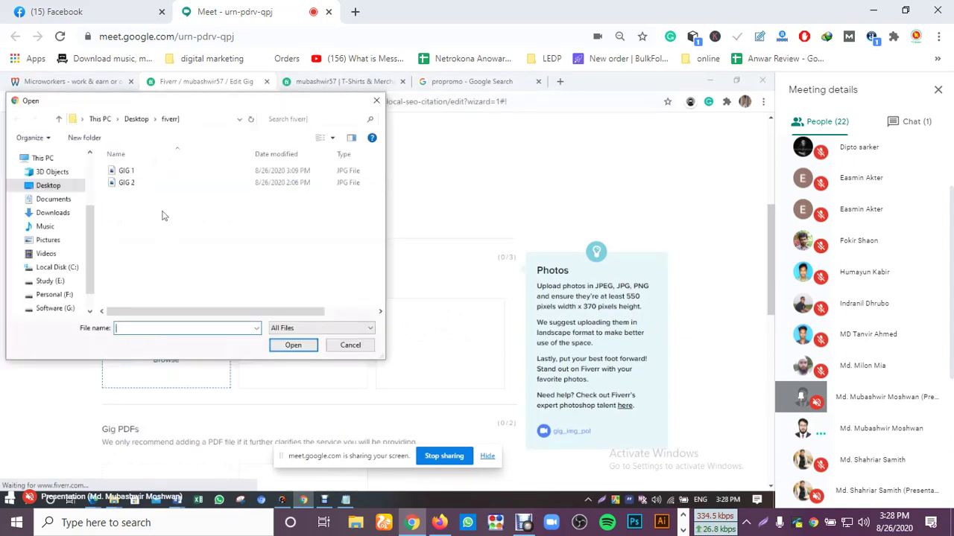
left_click(352, 140)
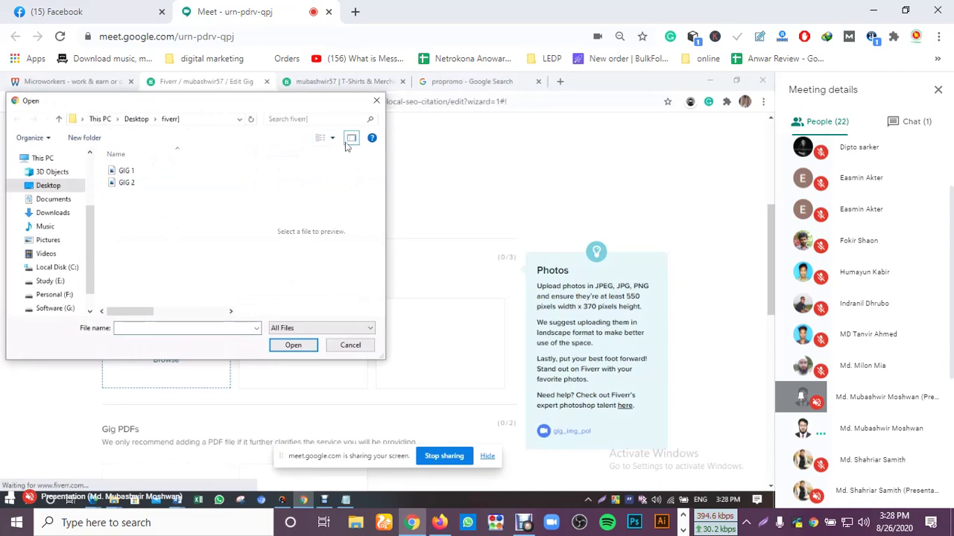
left_click(324, 139)
left_click(152, 166)
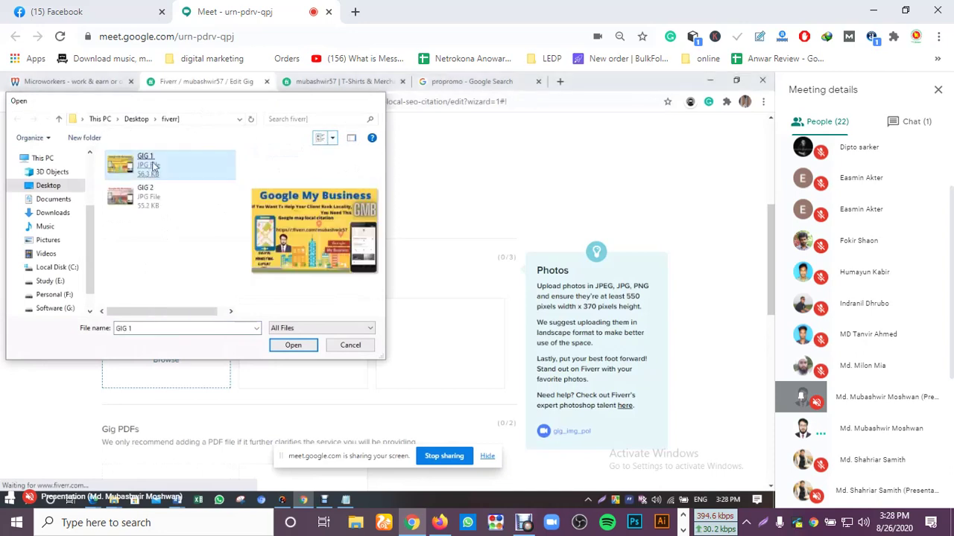
double_click(153, 165)
scroll(260, 285, "down", 2)
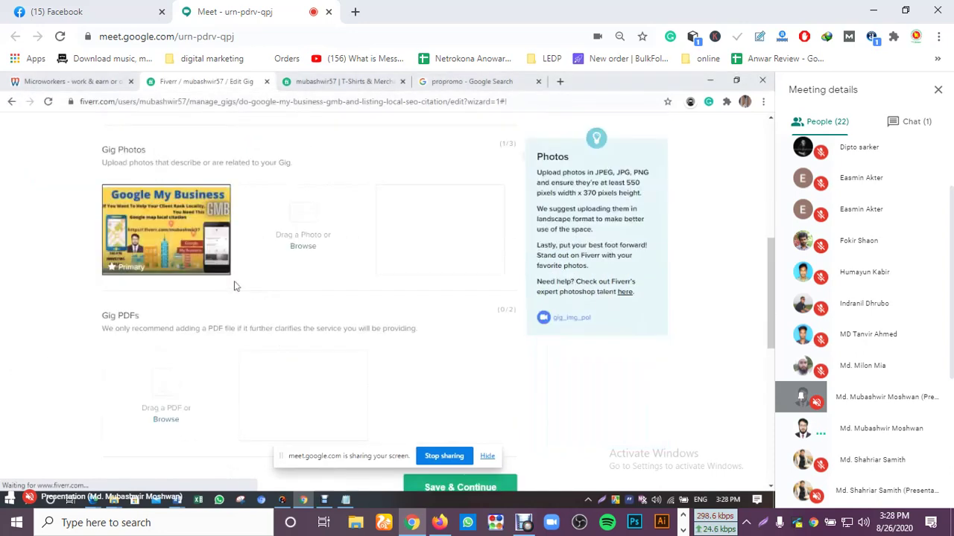
Step: Check the completed gallery and save it to continue to the Publish stage
scroll(233, 285, "up", 5)
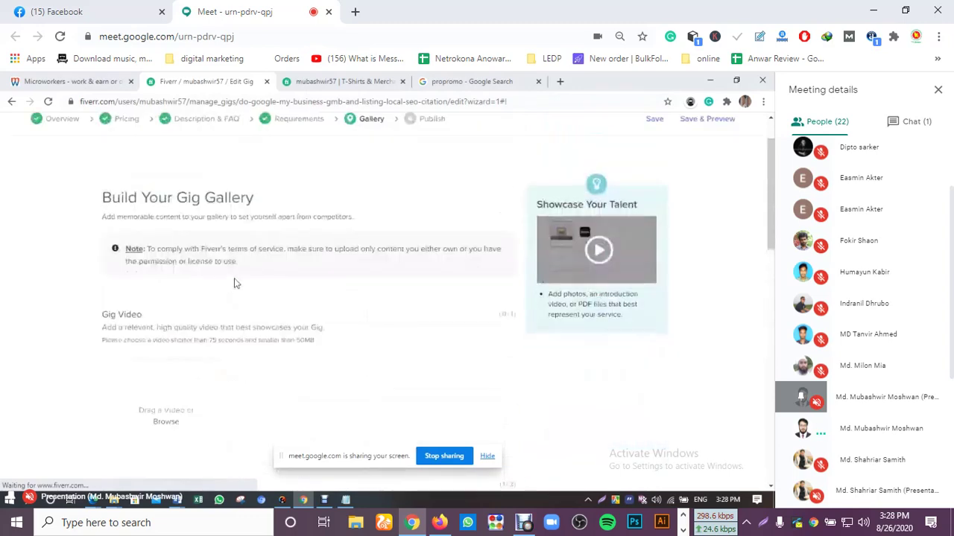
scroll(234, 283, "down", 5)
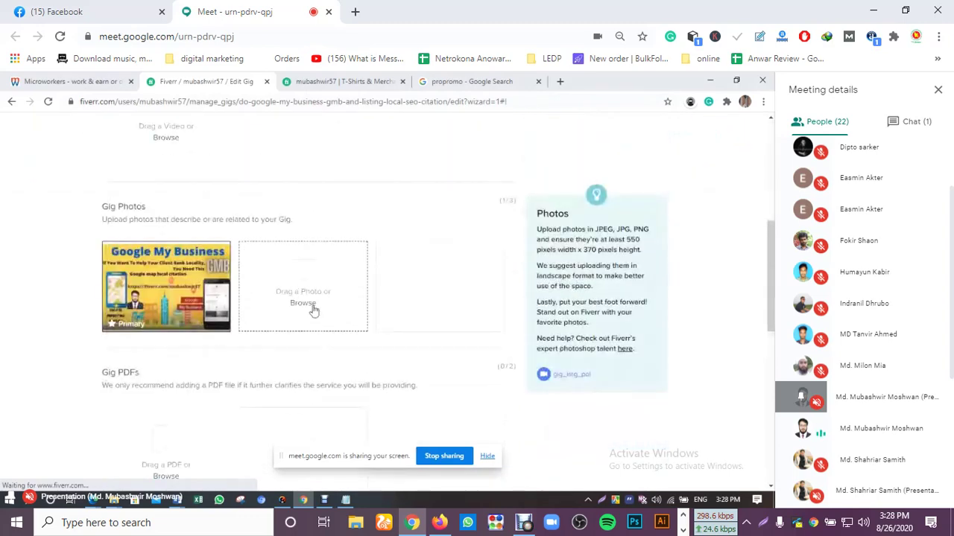
scroll(311, 313, "down", 1)
scroll(362, 323, "down", 1)
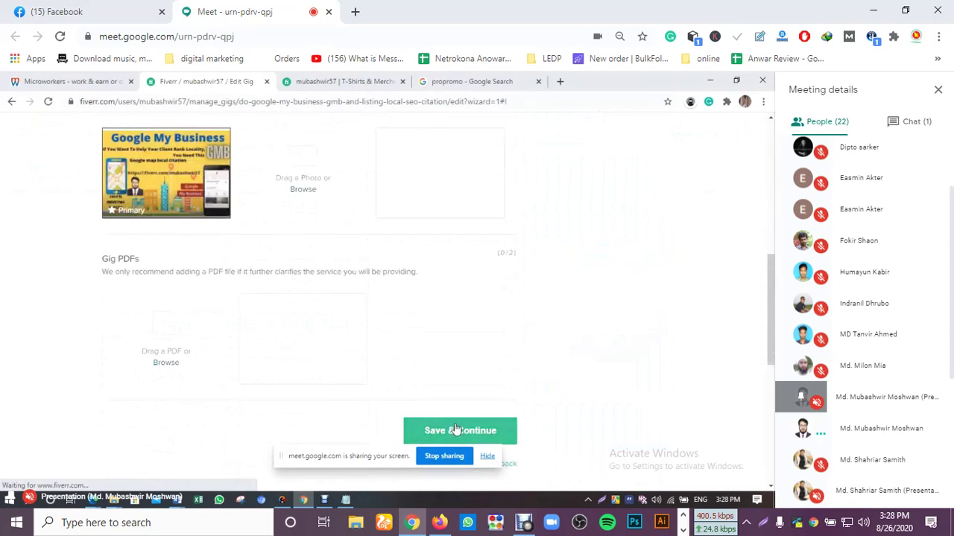
left_click(456, 432)
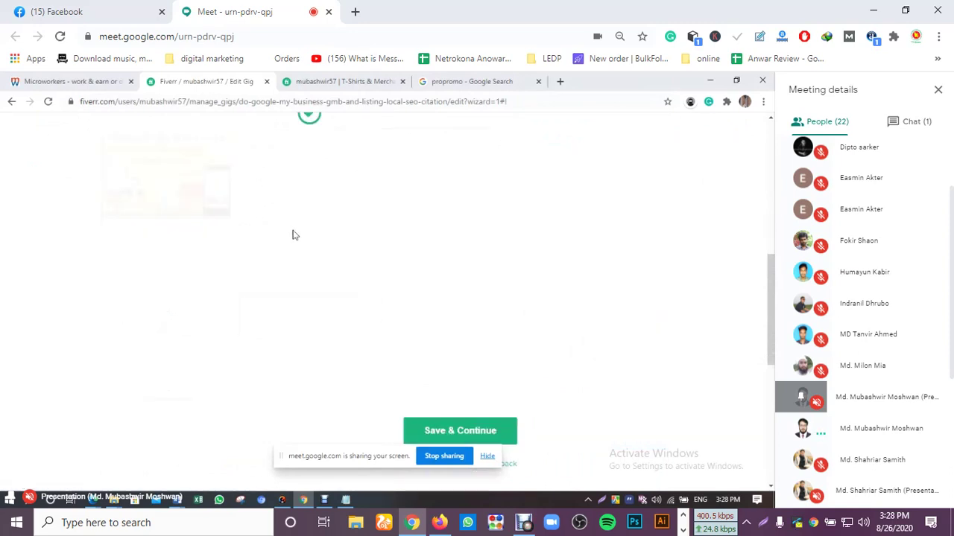
Step: Publish the gig and look over the confirmation page
scroll(417, 295, "down", 1)
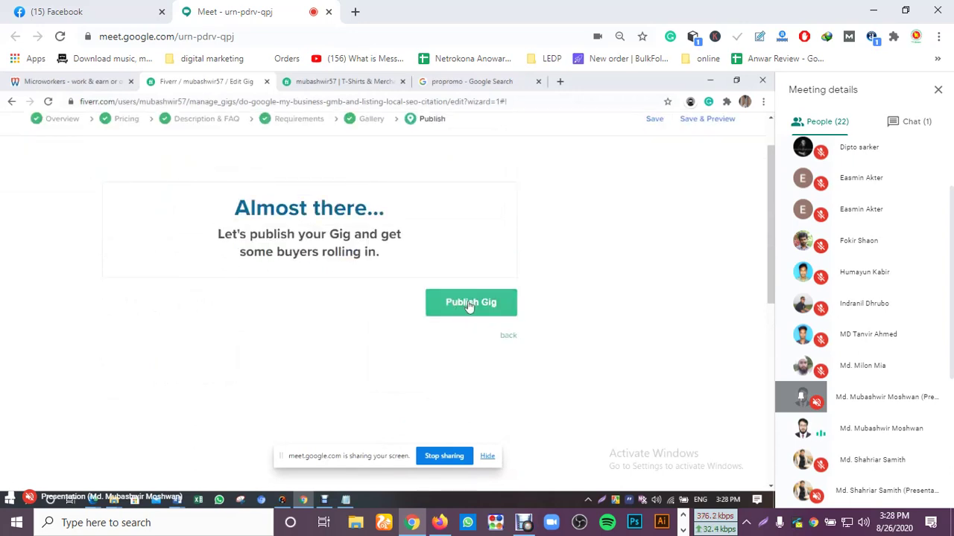
left_click(465, 309)
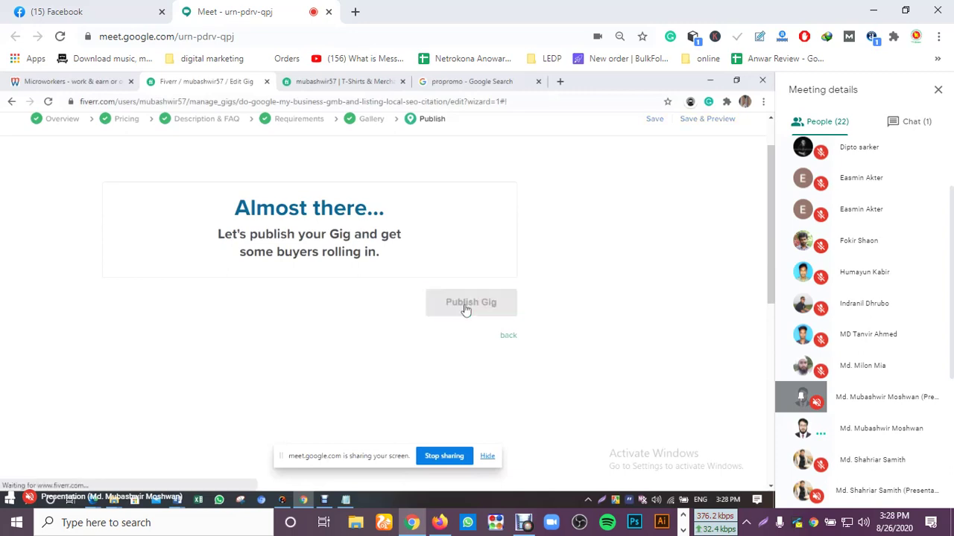
scroll(342, 307, "down", 2)
scroll(343, 307, "down", 2)
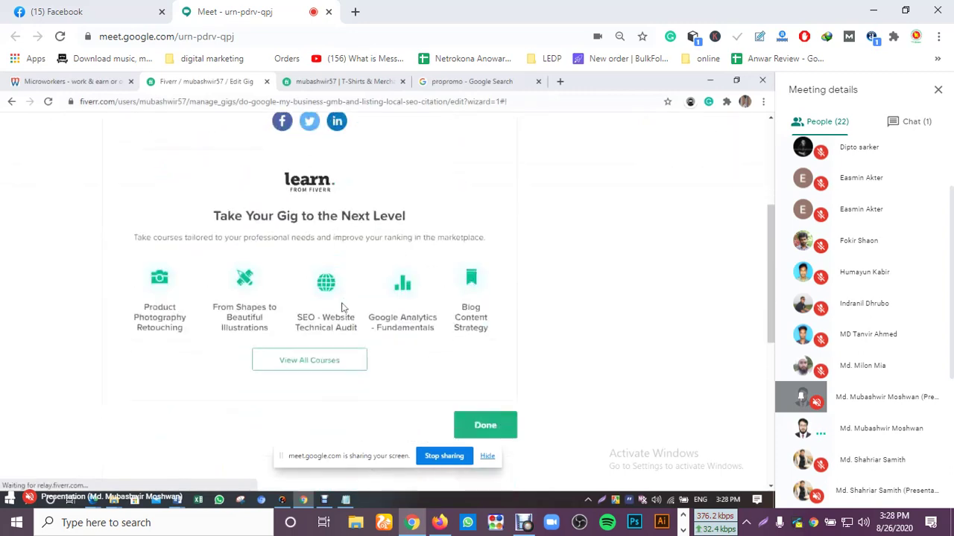
scroll(353, 263, "up", 5)
scroll(205, 261, "down", 1)
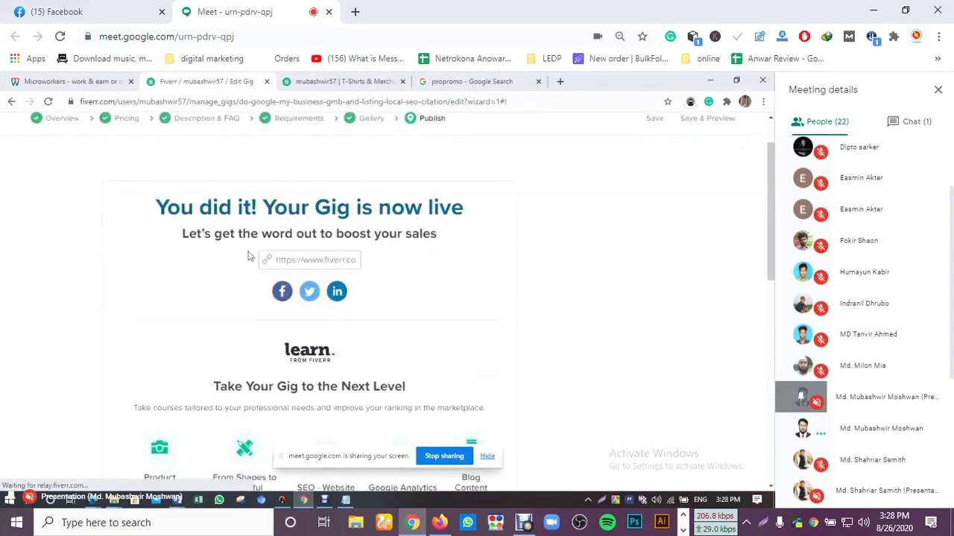
Step: Finish the publishing wizard and complete the "I'm not a robot" check to reach the gig list
scroll(250, 256, "down", 4)
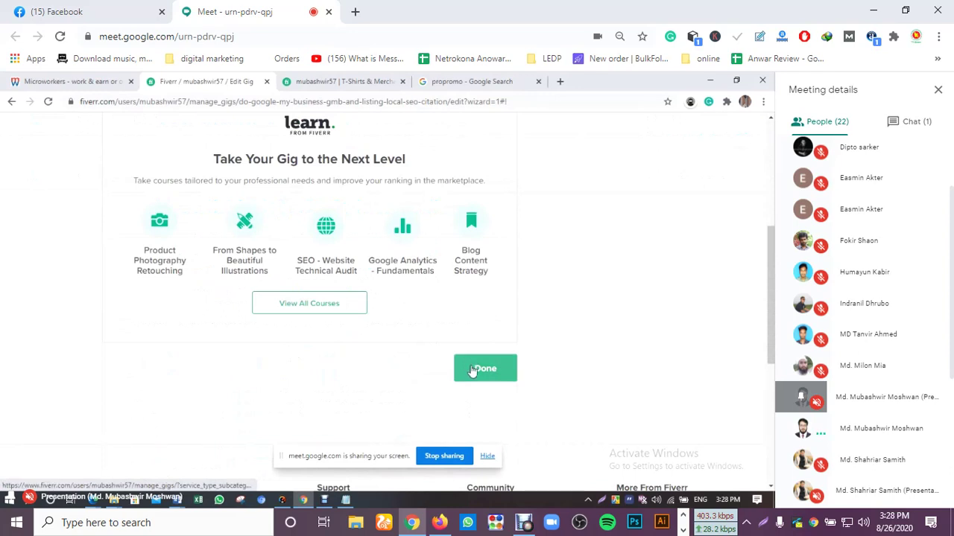
left_click(477, 370)
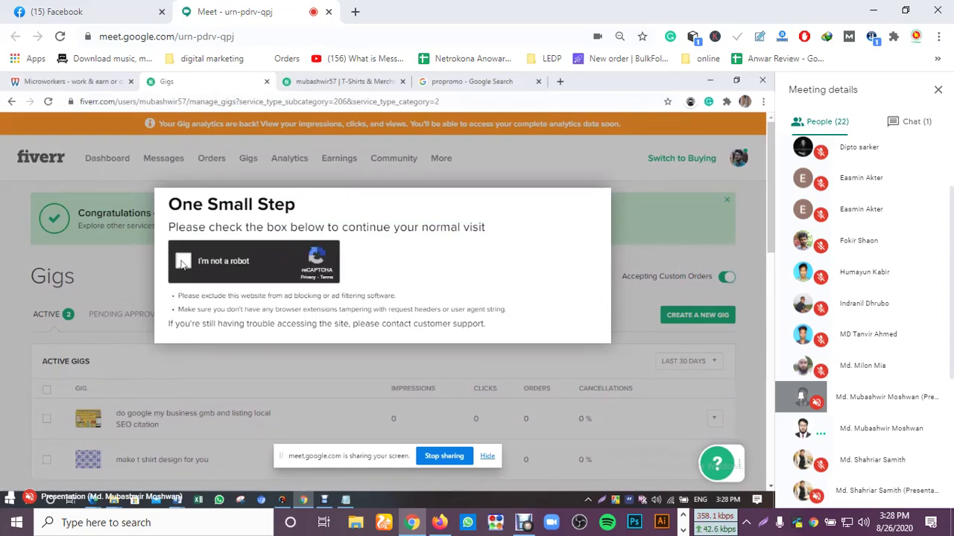
left_click(183, 262)
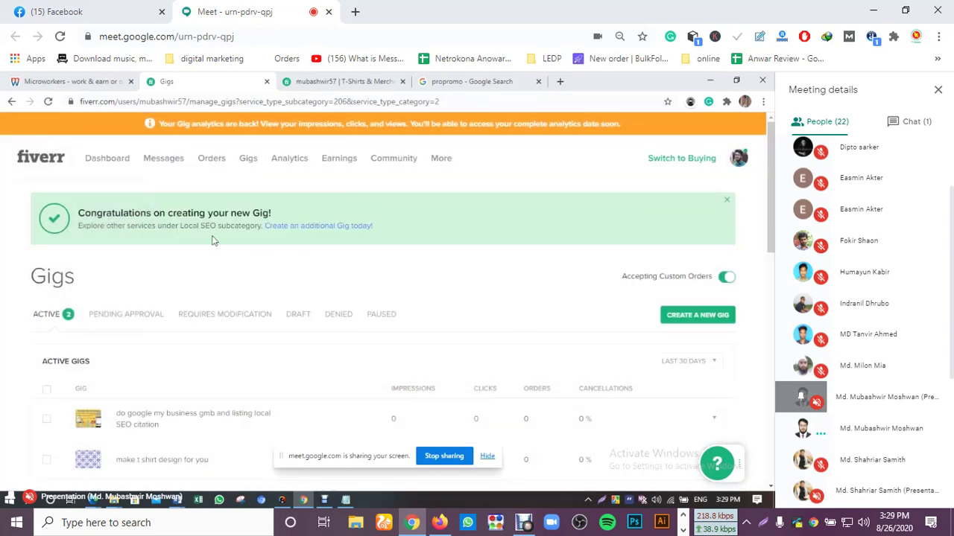
Step: Examine the active gigs list and the expanded status details of the Google My Business and T-shirt gigs
scroll(246, 249, "down", 2)
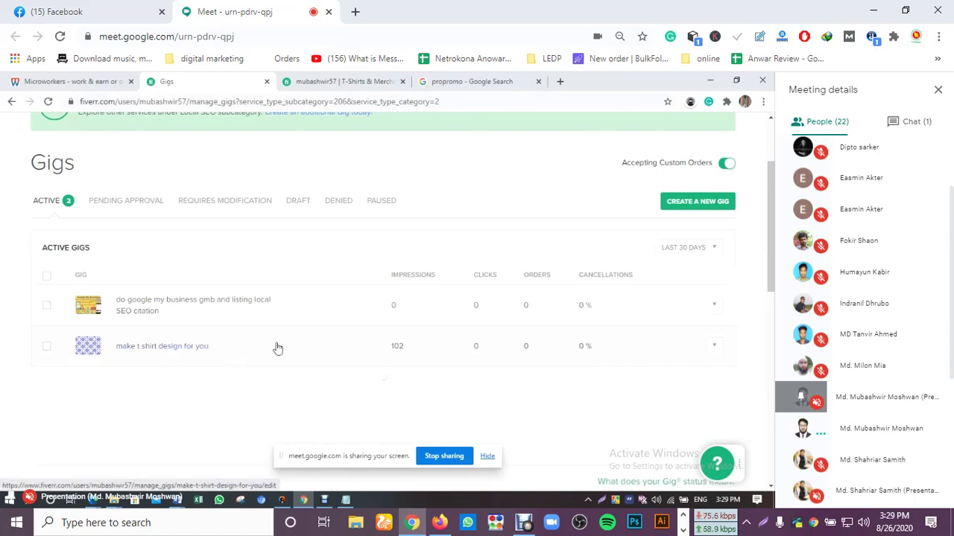
scroll(395, 345, "down", 2)
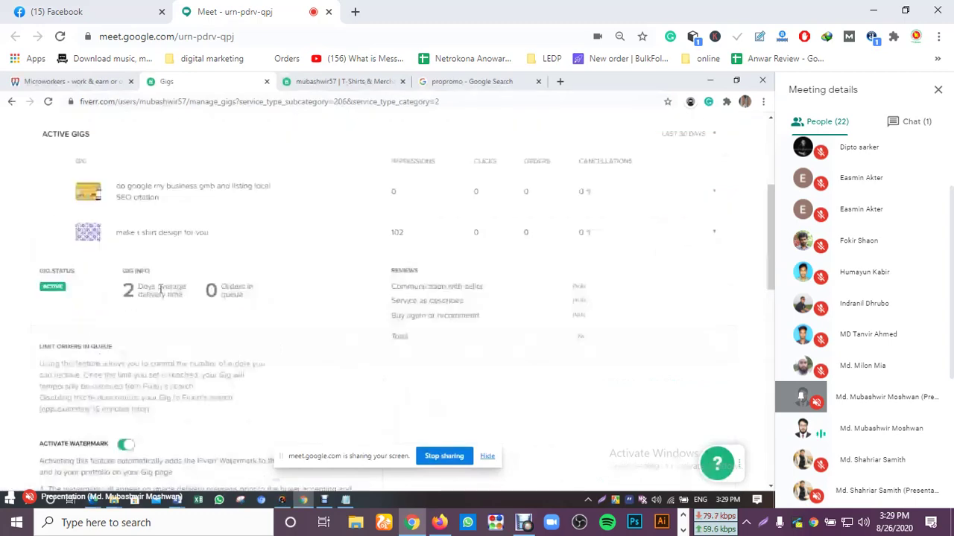
scroll(310, 276, "up", 3)
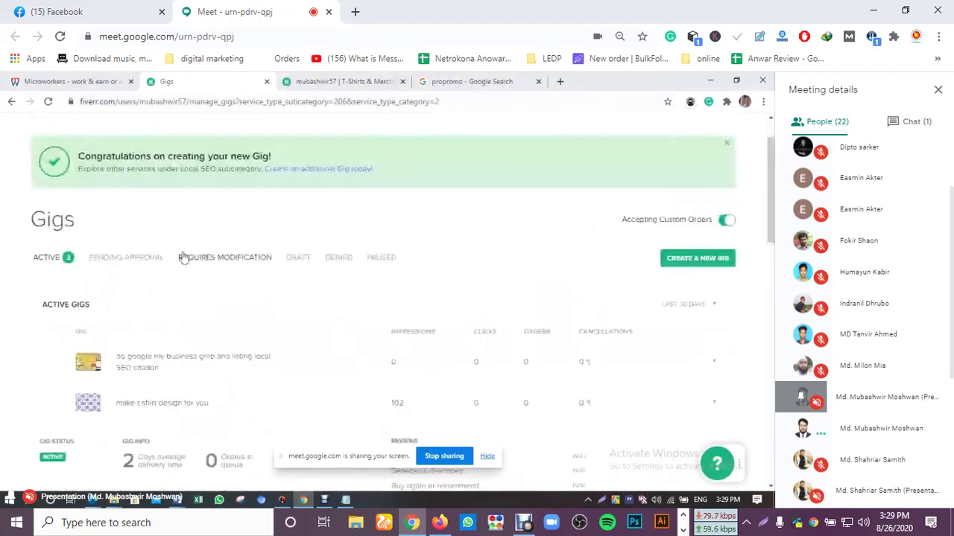
scroll(288, 228, "down", 4)
left_click(199, 139)
scroll(266, 234, "down", 1)
scroll(238, 246, "down", 2)
scroll(238, 238, "up", 5)
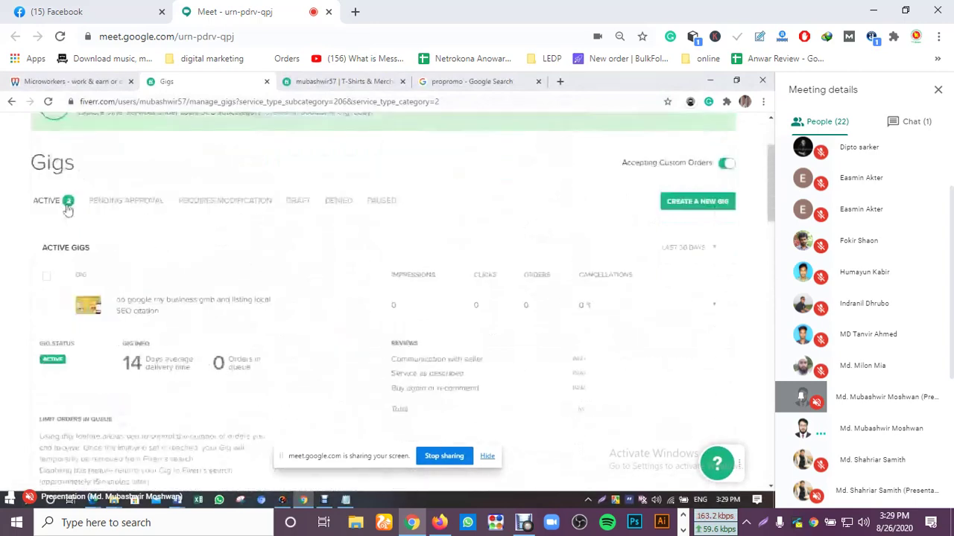
Step: Go back to the gig editor and reopen the list of active gigs from there
left_click(16, 101)
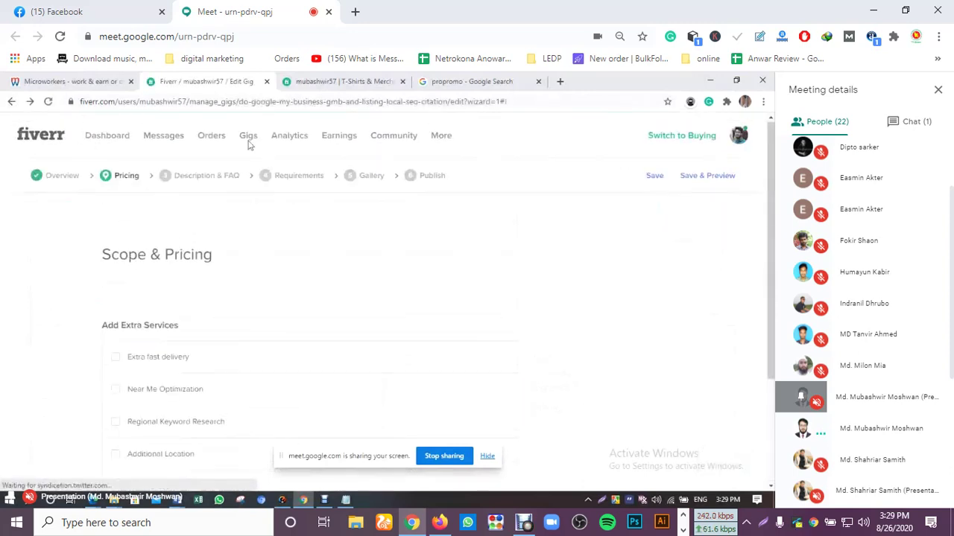
left_click(248, 140)
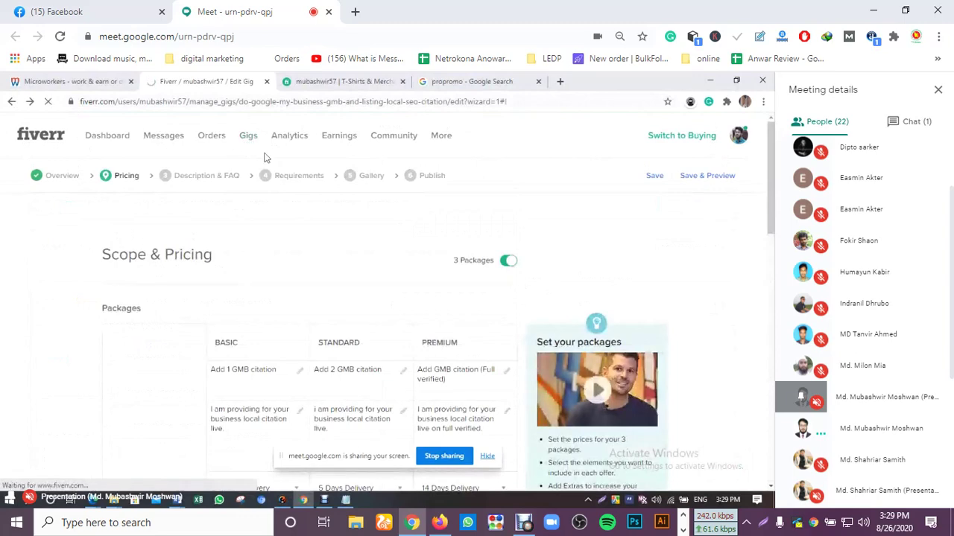
scroll(227, 273, "down", 2)
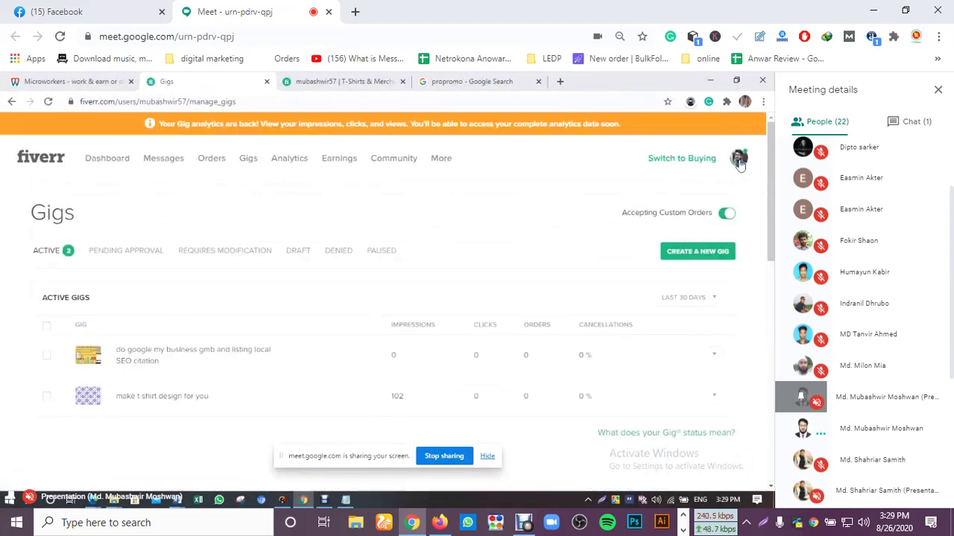
Step: Go to the seller profile and open the Google My Business gig to view its published page
left_click(738, 159)
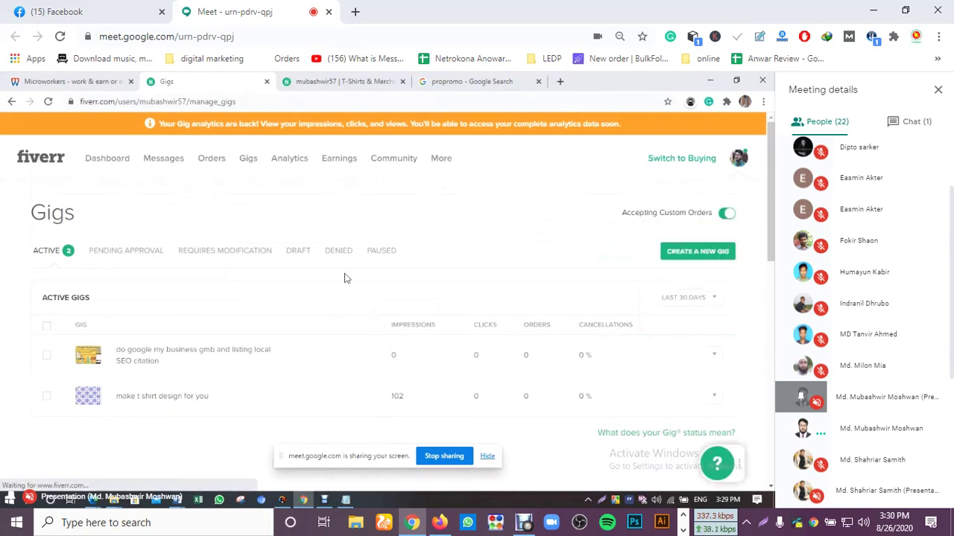
scroll(325, 281, "down", 2)
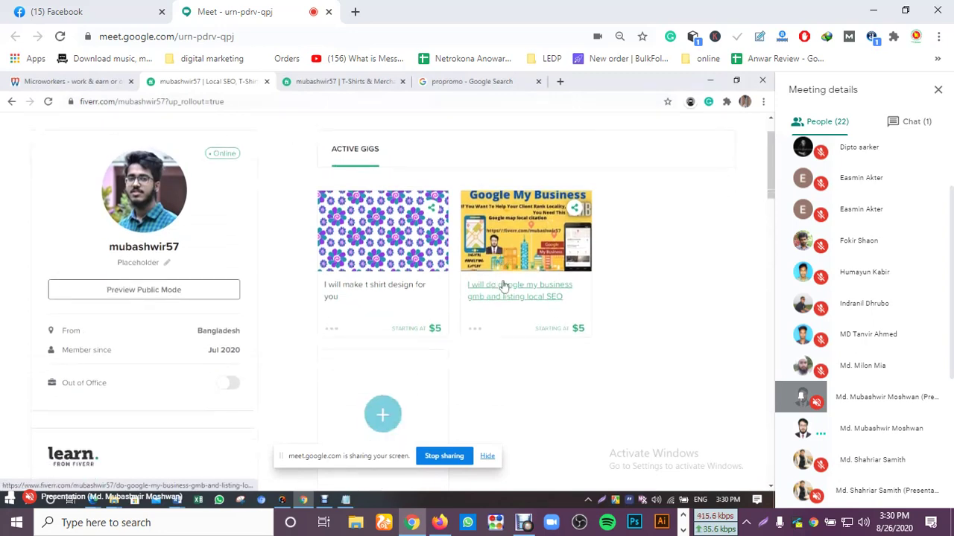
left_click(504, 296)
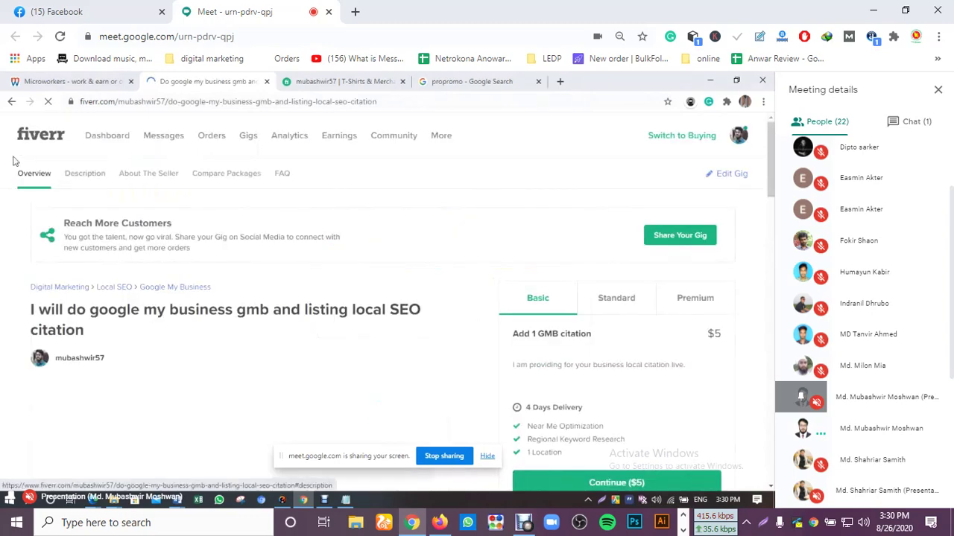
scroll(429, 263, "down", 2)
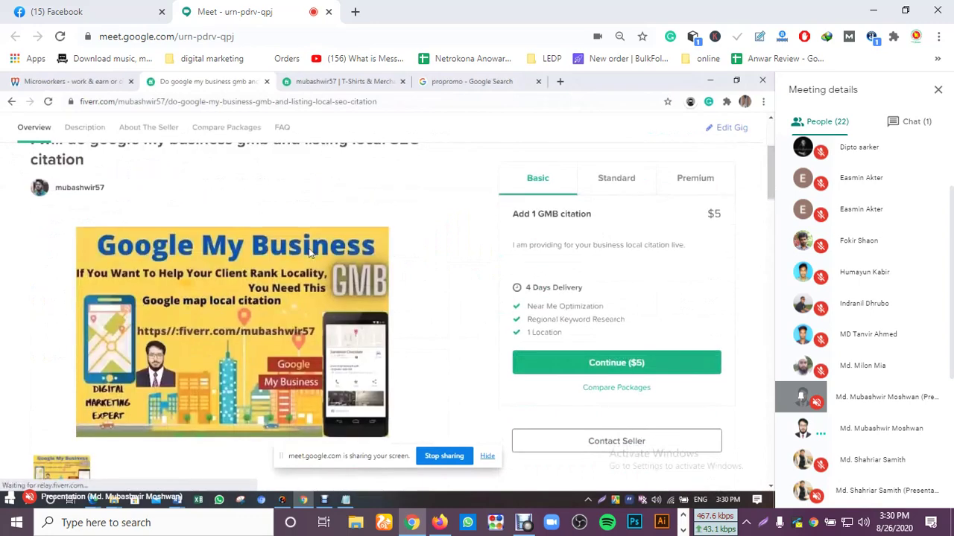
Step: Examine the published Google My Business gig page, covering its image, description, seller details, package comparison, FAQ and related tags
scroll(310, 253, "down", 3)
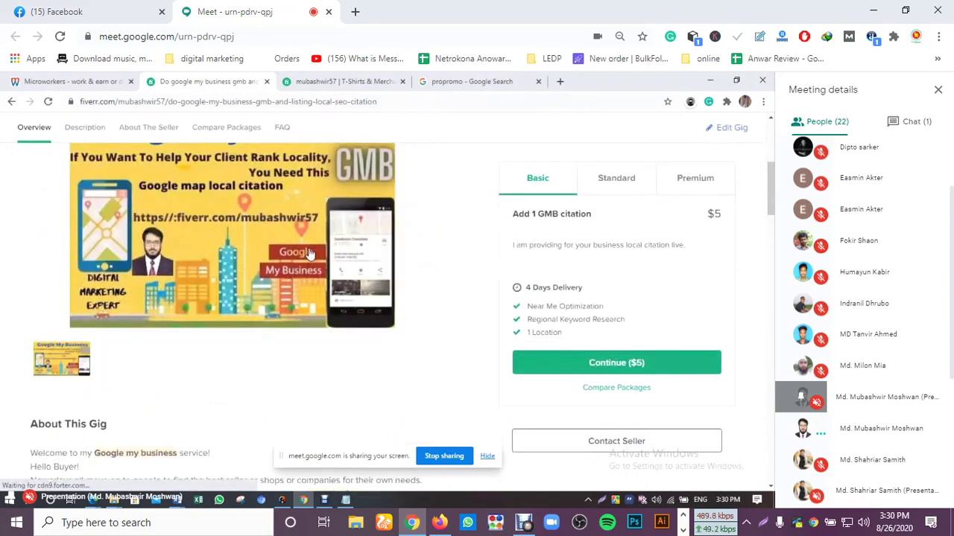
scroll(310, 253, "down", 5)
scroll(261, 259, "down", 4)
scroll(277, 258, "down", 4)
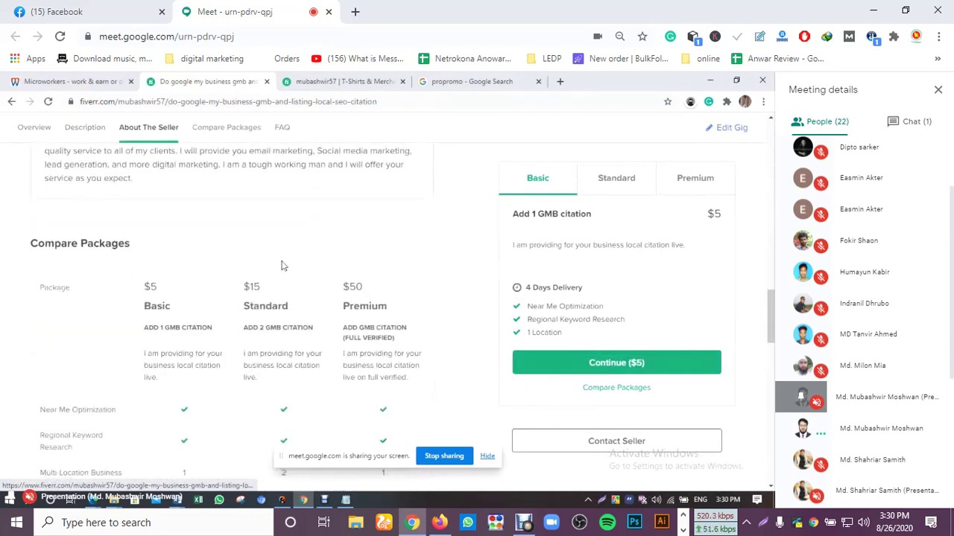
scroll(298, 272, "down", 8)
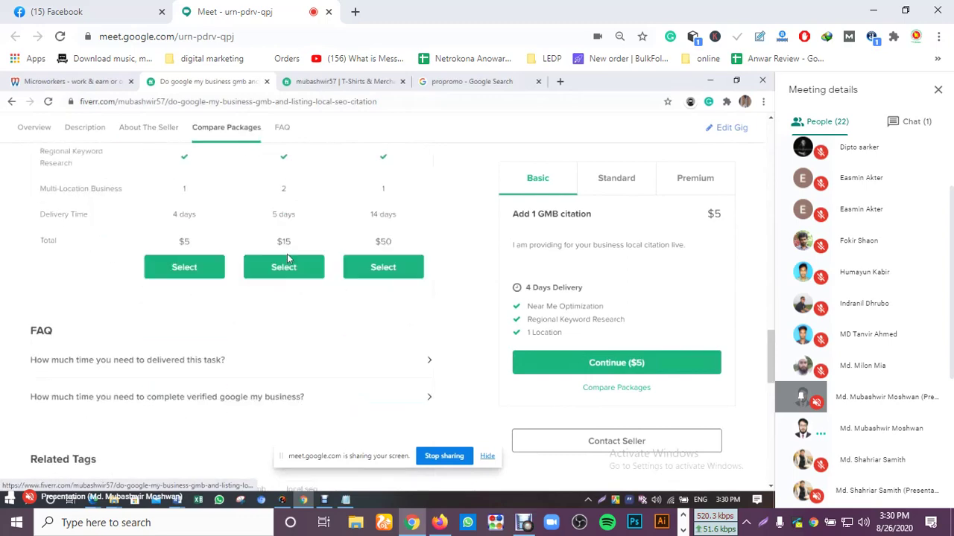
scroll(276, 258, "up", 8)
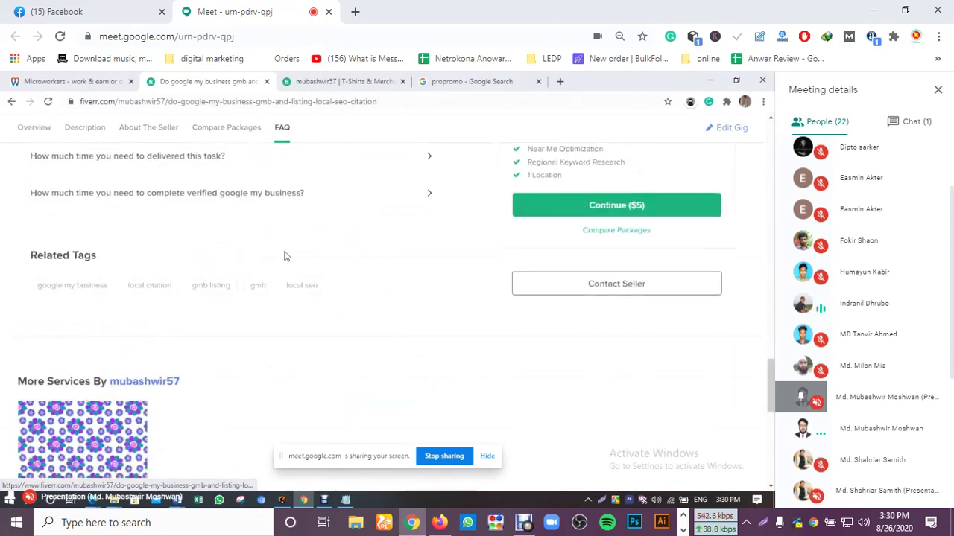
scroll(283, 251, "up", 5)
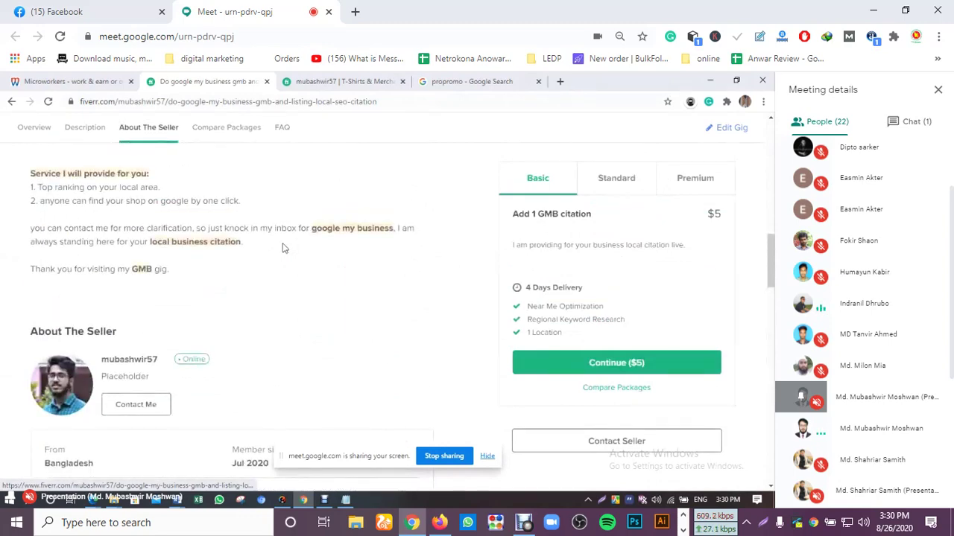
scroll(183, 297, "up", 3)
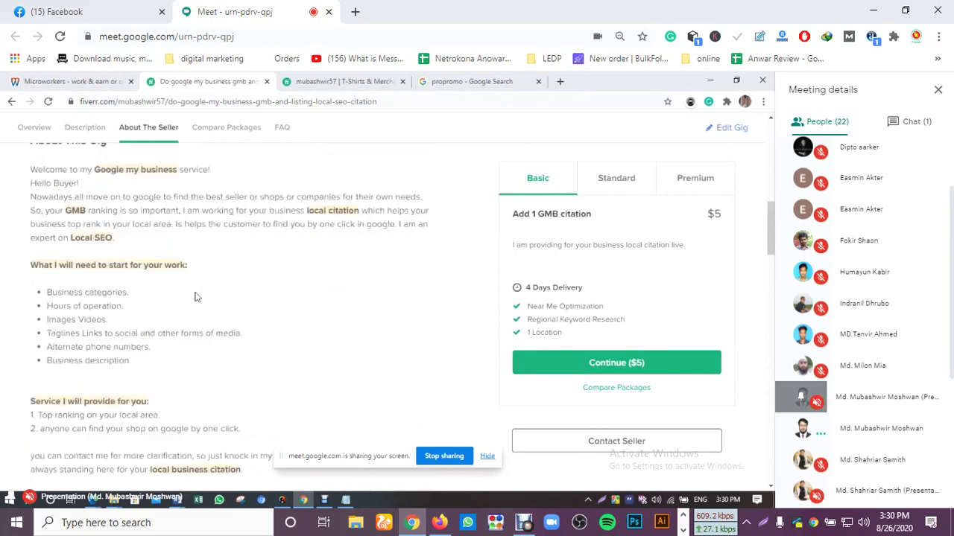
scroll(197, 294, "up", 6)
scroll(221, 277, "up", 2)
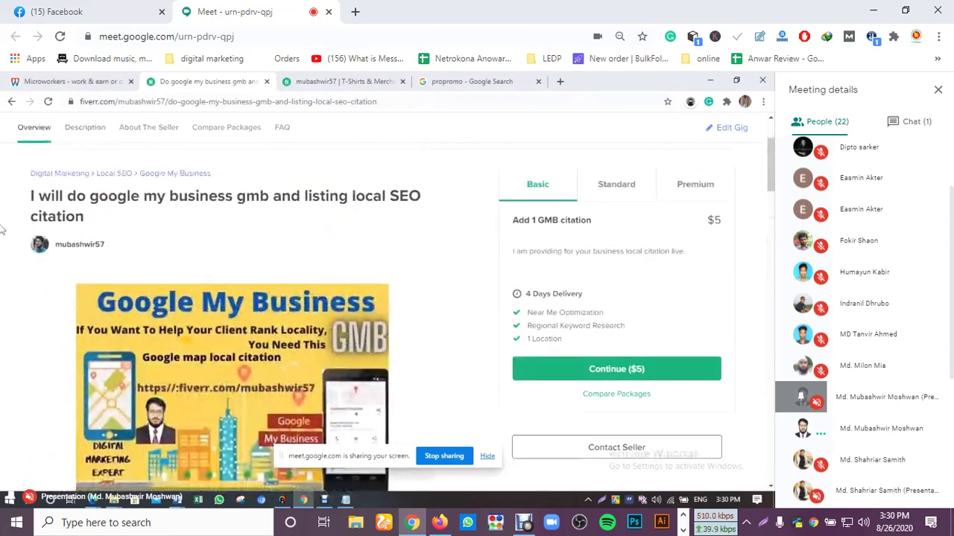
Step: Highlight the gig title and review the page down to the seller's other services, returning to the page start
left_click_drag(2, 230, 6, 193)
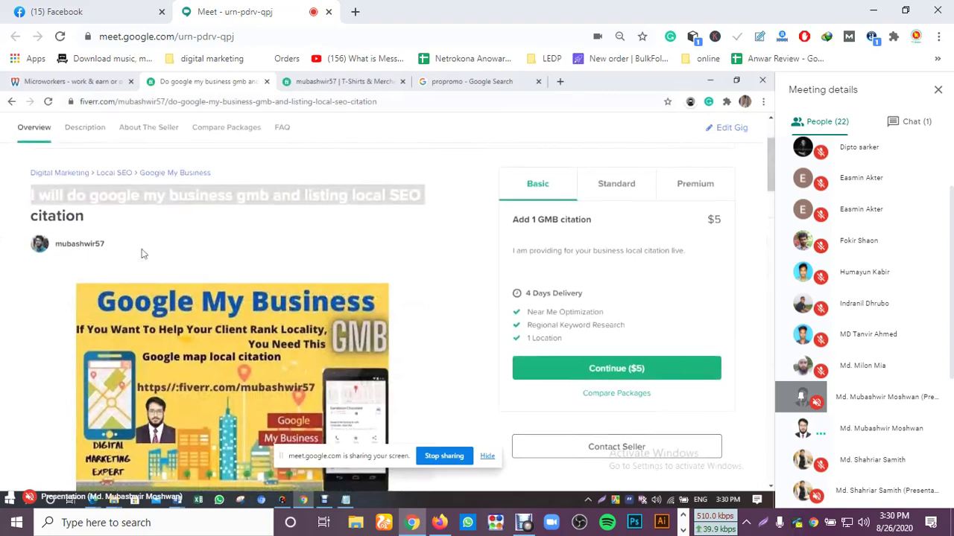
scroll(145, 261, "down", 2)
scroll(149, 272, "down", 12)
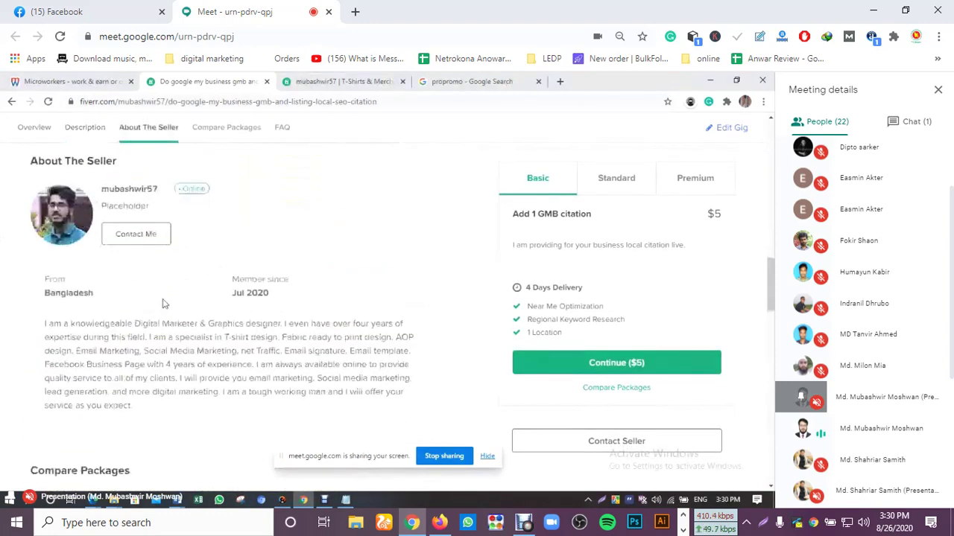
scroll(172, 322, "down", 8)
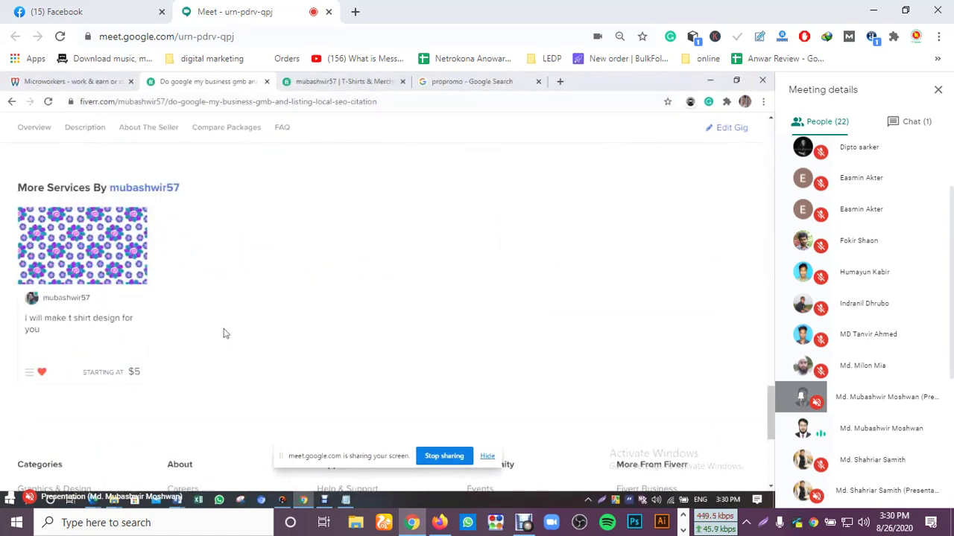
scroll(202, 335, "up", 2)
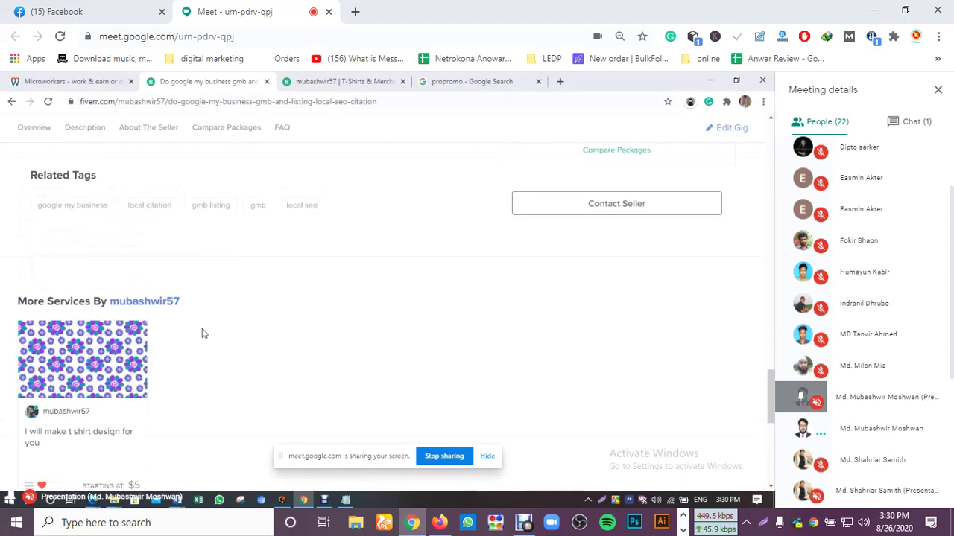
scroll(201, 334, "up", 10)
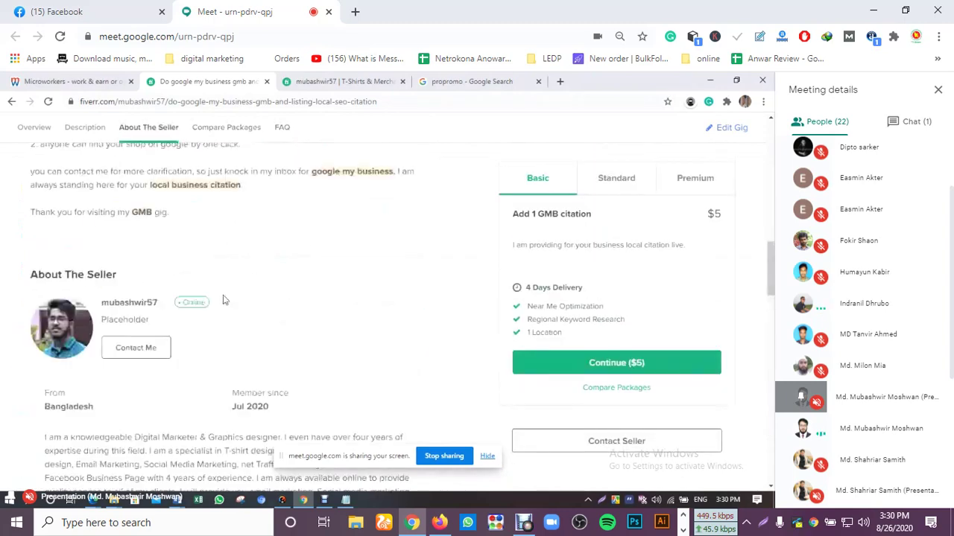
scroll(224, 300, "up", 6)
scroll(255, 284, "up", 8)
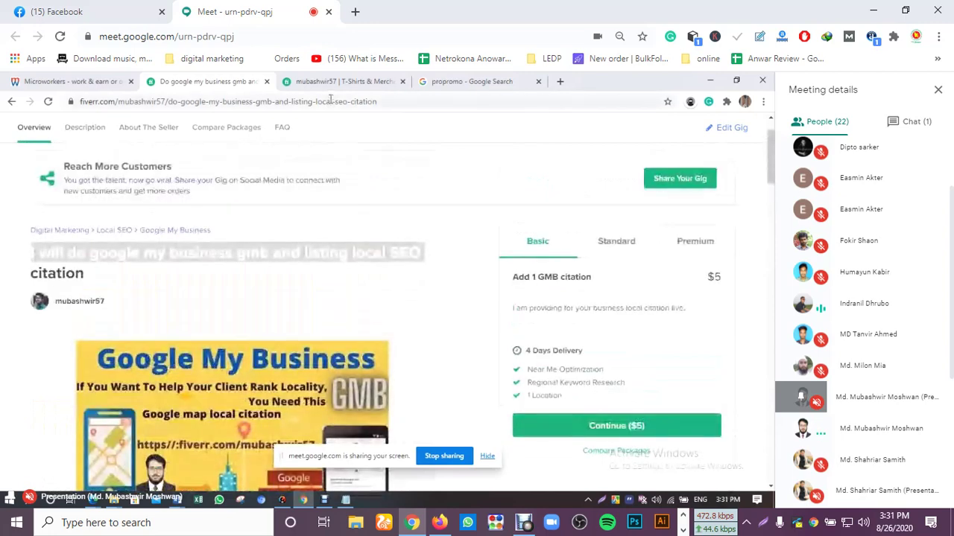
Step: Copy the gig's share link from the Boost Your Traffic dialog and close the dialog
left_click(376, 103)
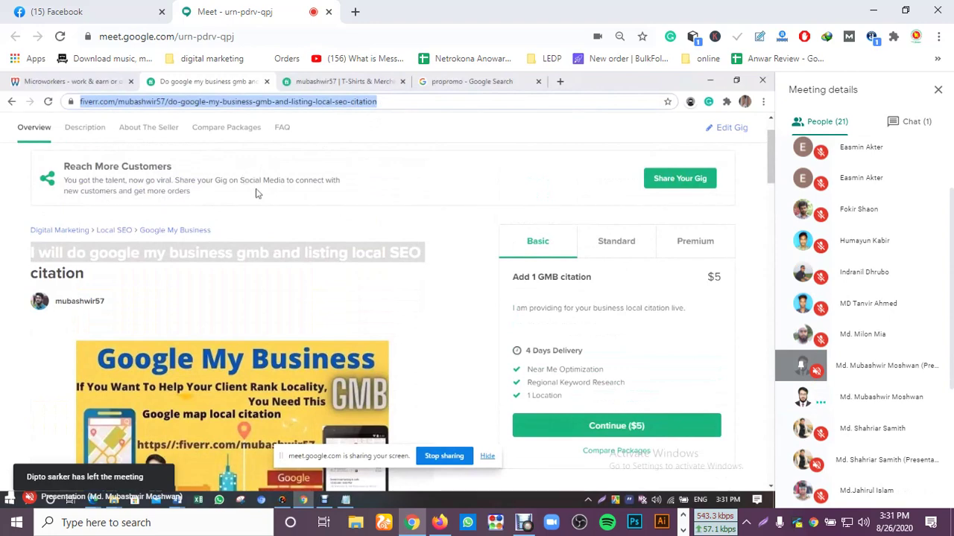
left_click(675, 179)
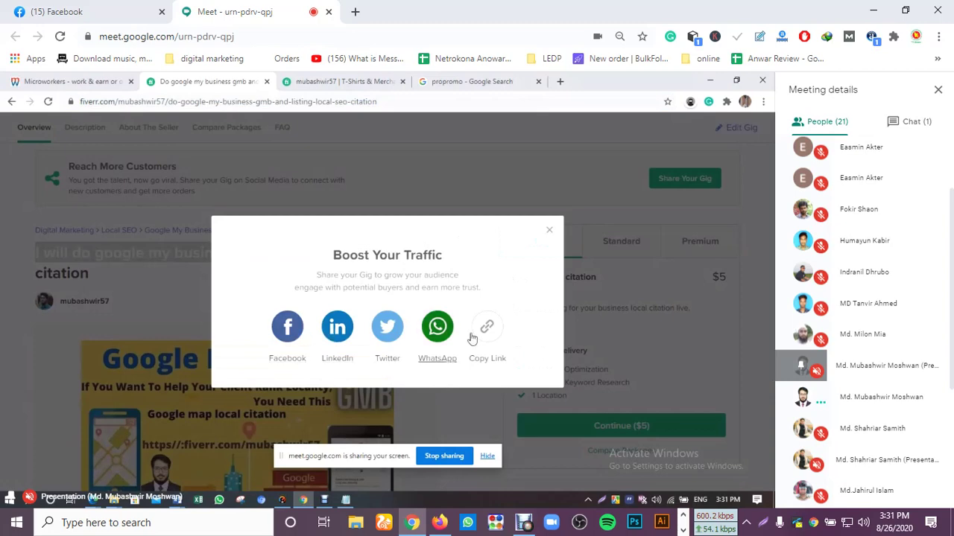
left_click(488, 328)
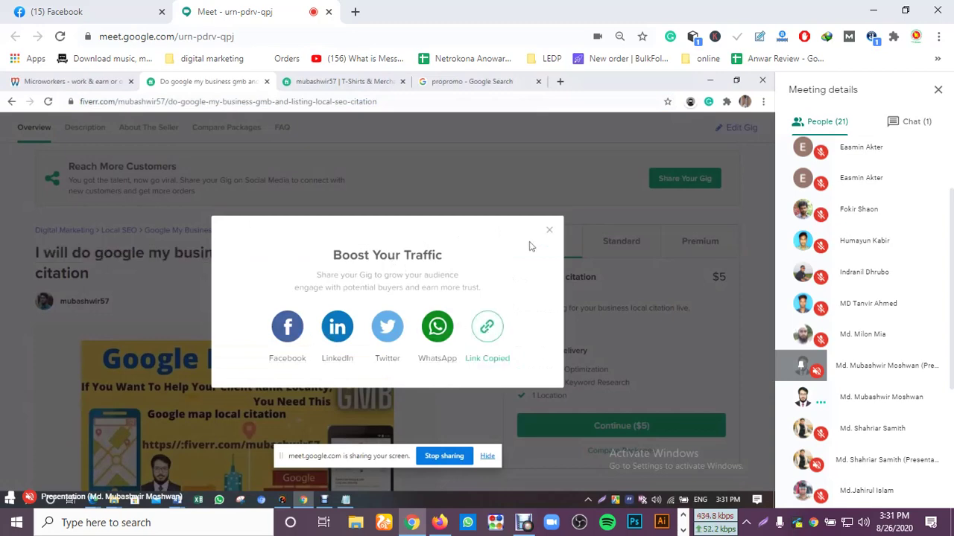
left_click(549, 231)
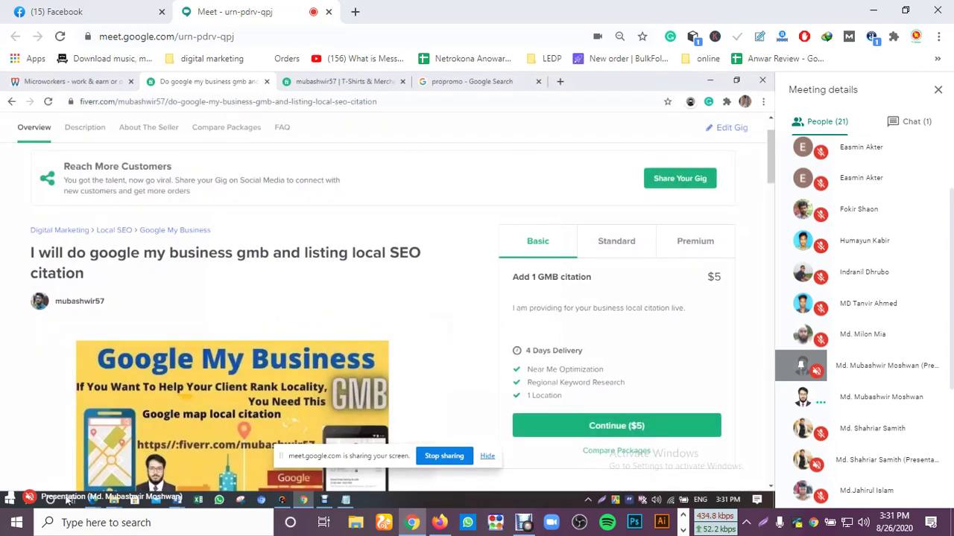
Step: Open Facebook in a new browser tab
left_click(560, 81)
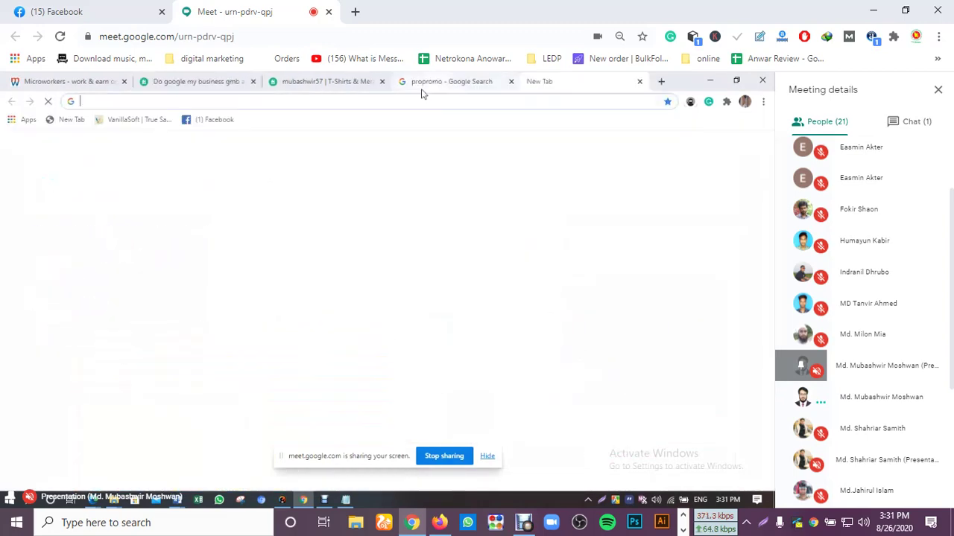
left_click(398, 98)
left_click(282, 302)
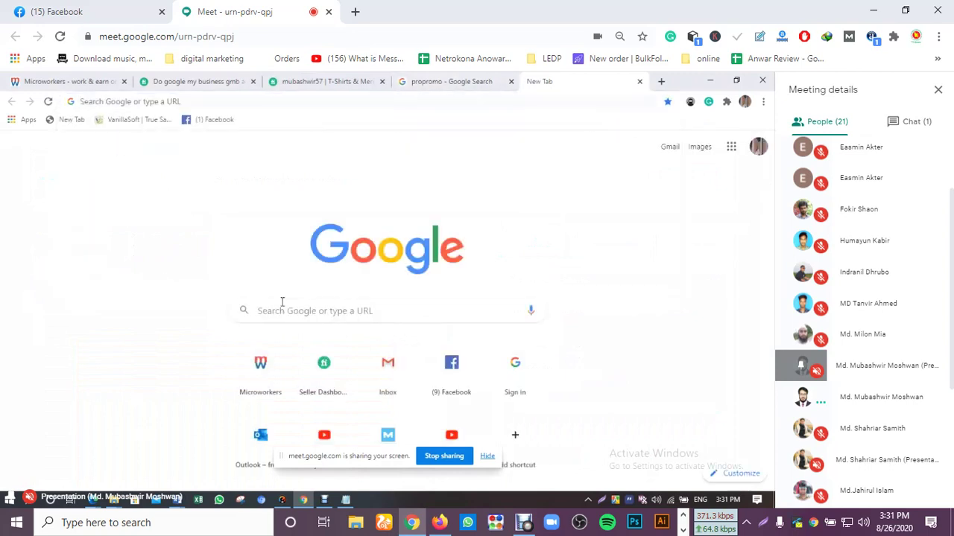
left_click(436, 363)
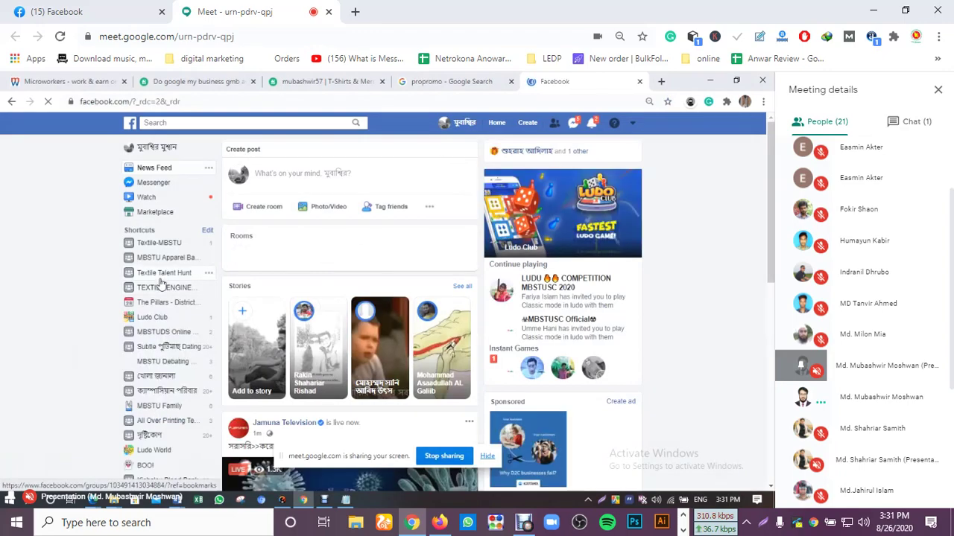
Step: Find the private group "ledp 2020 lot-12 DM 897" among the Facebook shortcuts and open it
scroll(166, 298, "down", 3)
scroll(158, 327, "down", 2)
scroll(159, 317, "up", 4)
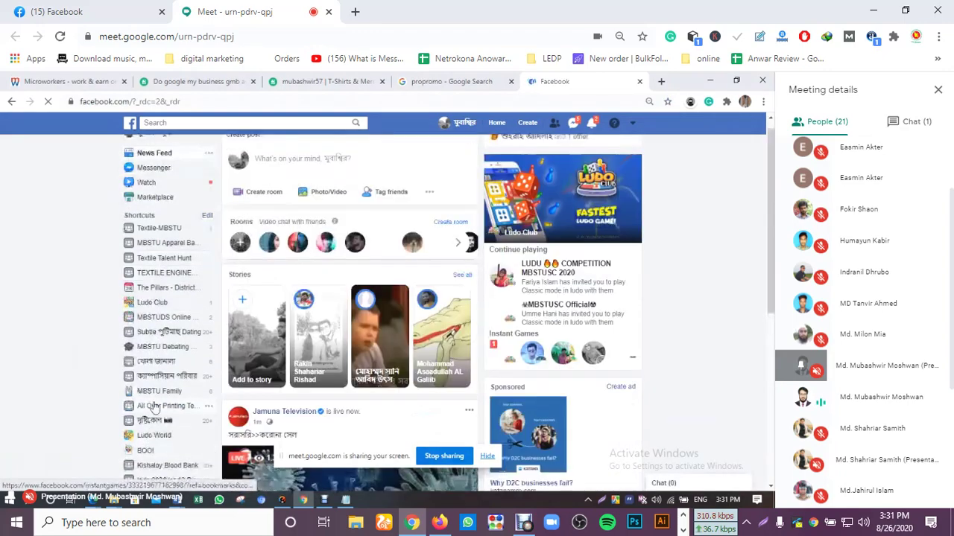
scroll(151, 261, "down", 3)
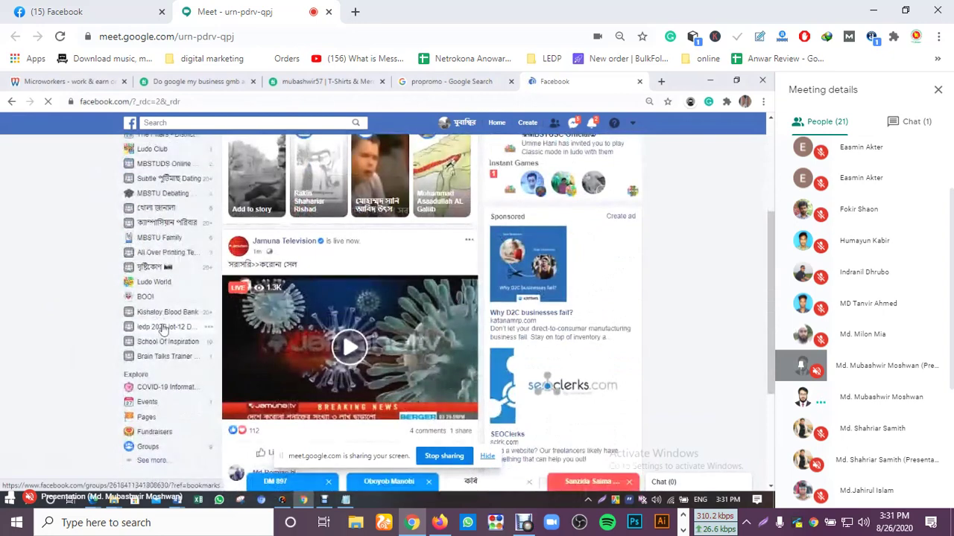
left_click(162, 330)
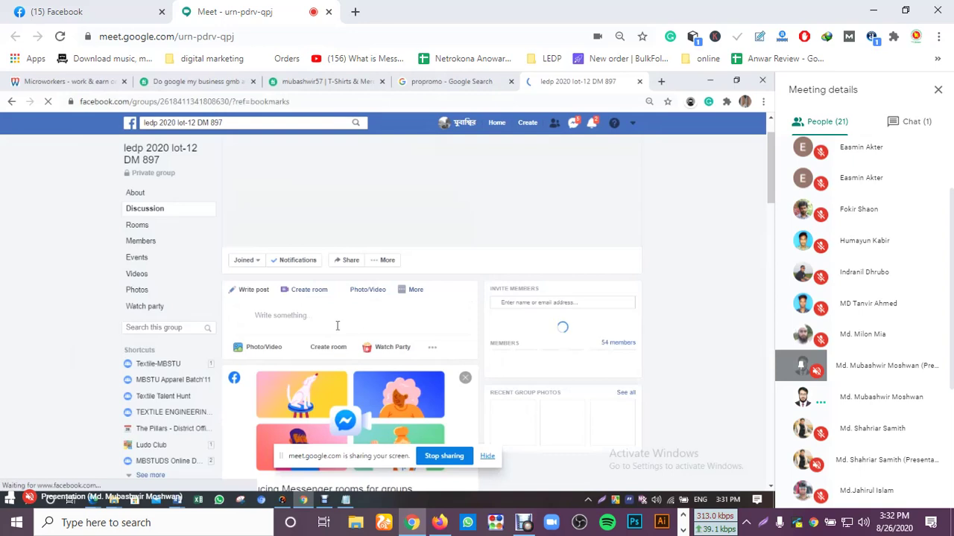
Step: Start a group post reading "here is my first gig, thanks our dynamic teacher" followed by the teacher's name
left_click(306, 314)
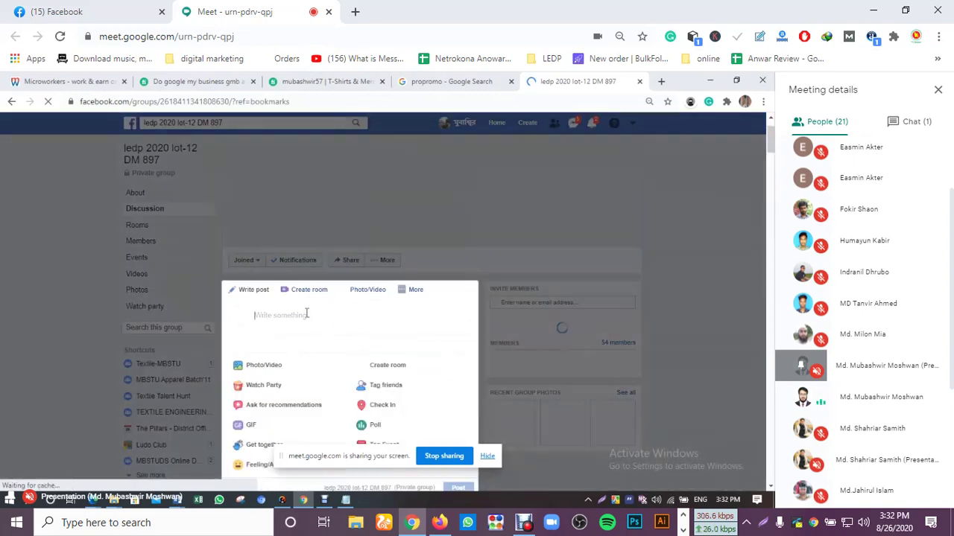
type("here")
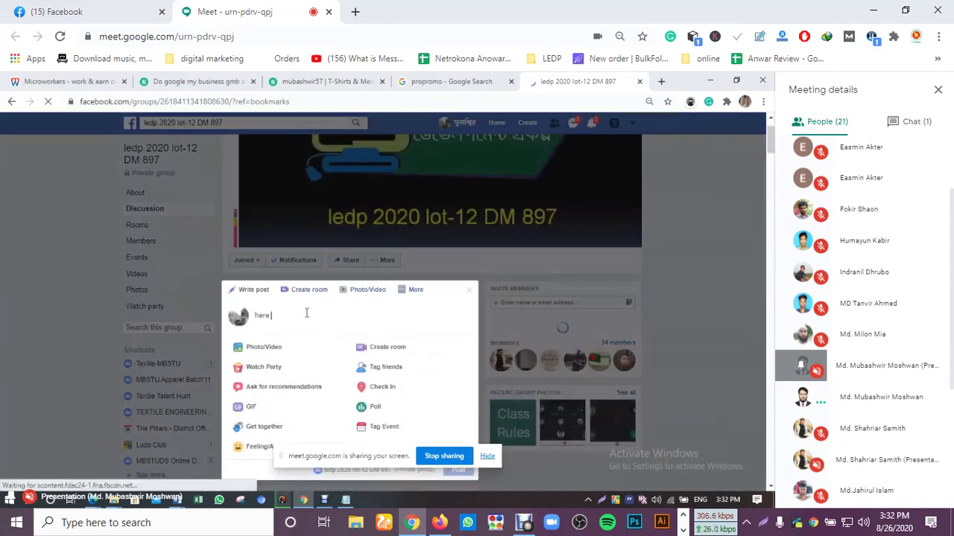
type(" is my first! gig. thanks ")
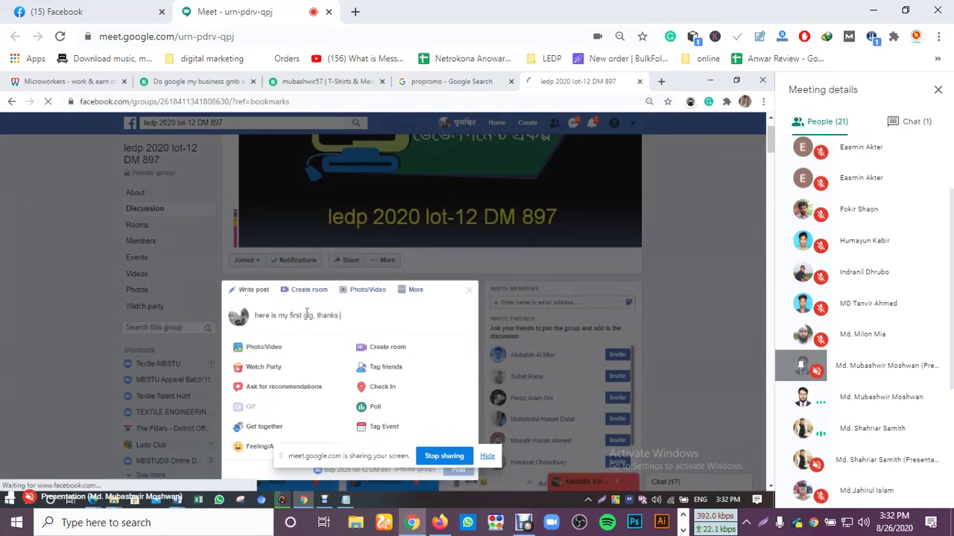
type("our ")
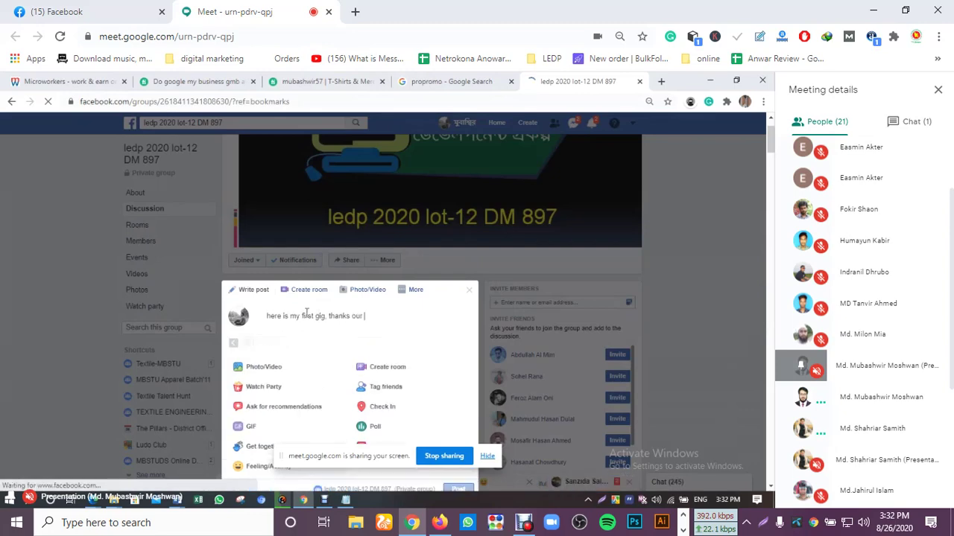
type("dynamic")
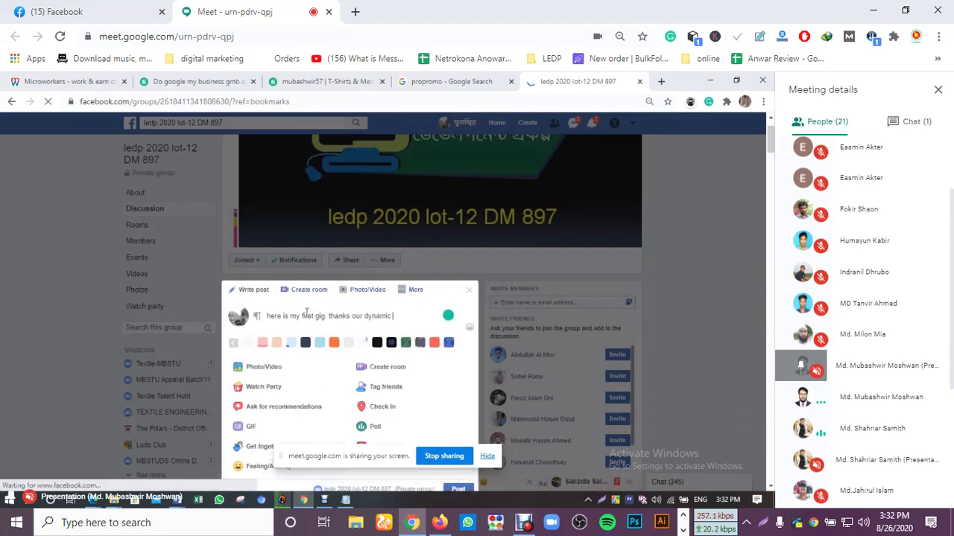
type(" teacher S M Anu")
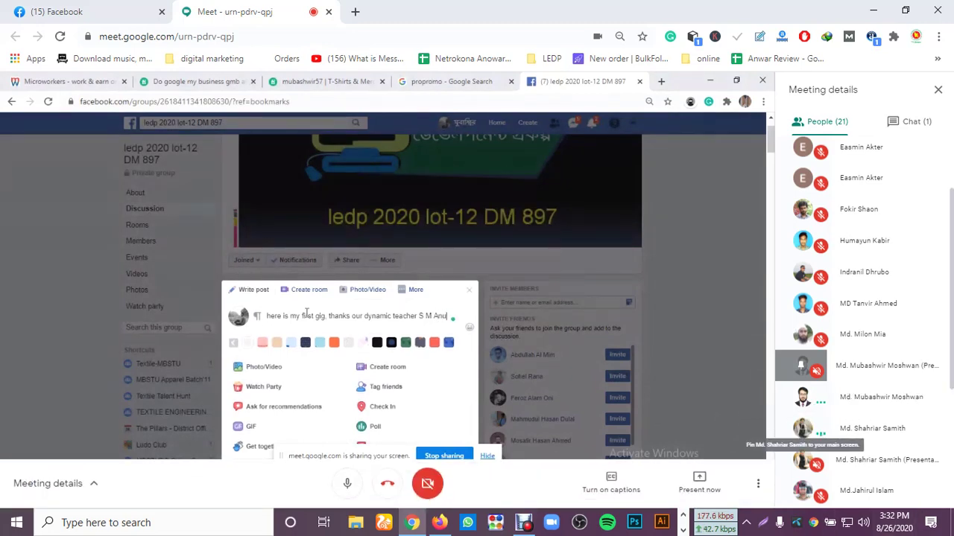
Step: Pin the screen presentation of the participant who is sharing the gig post to the main meeting view
scroll(803, 305, "down", 3)
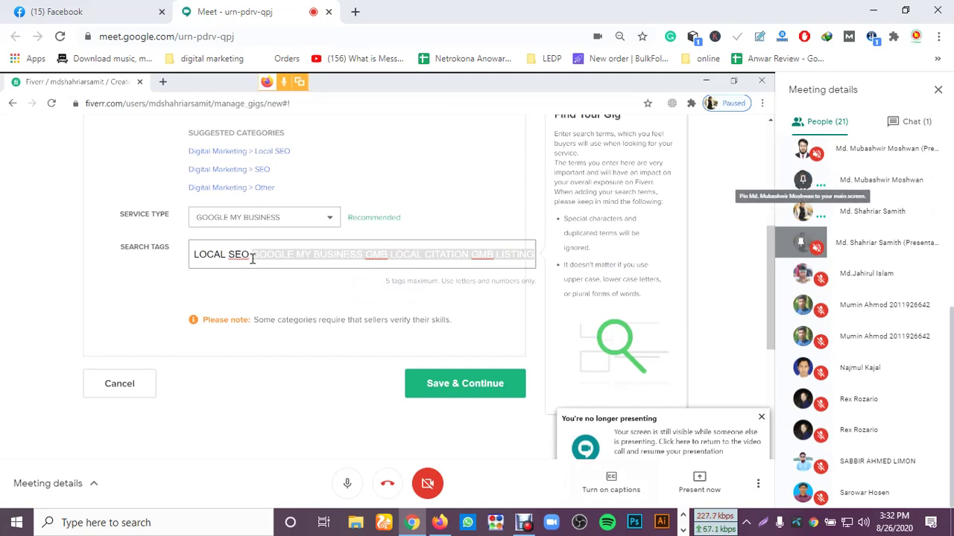
left_click(802, 179)
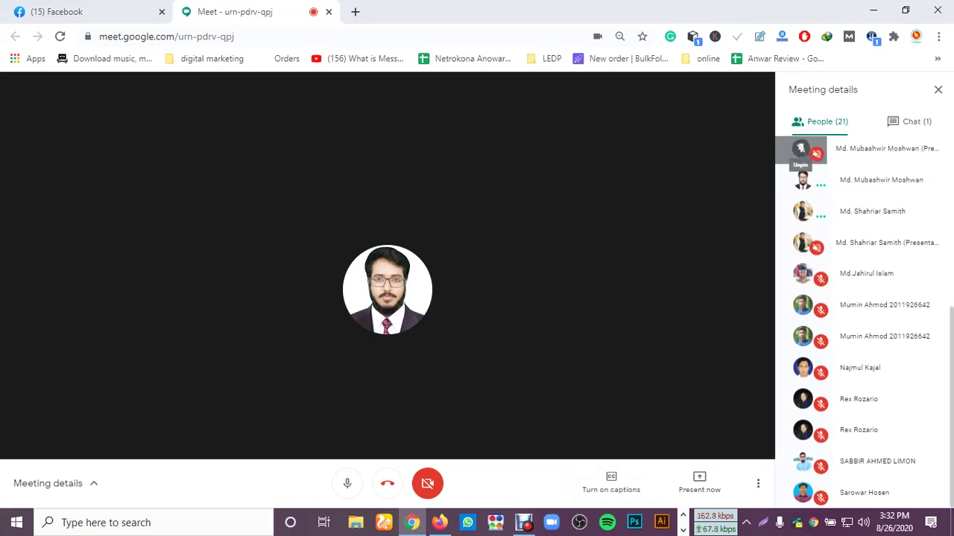
left_click(800, 148)
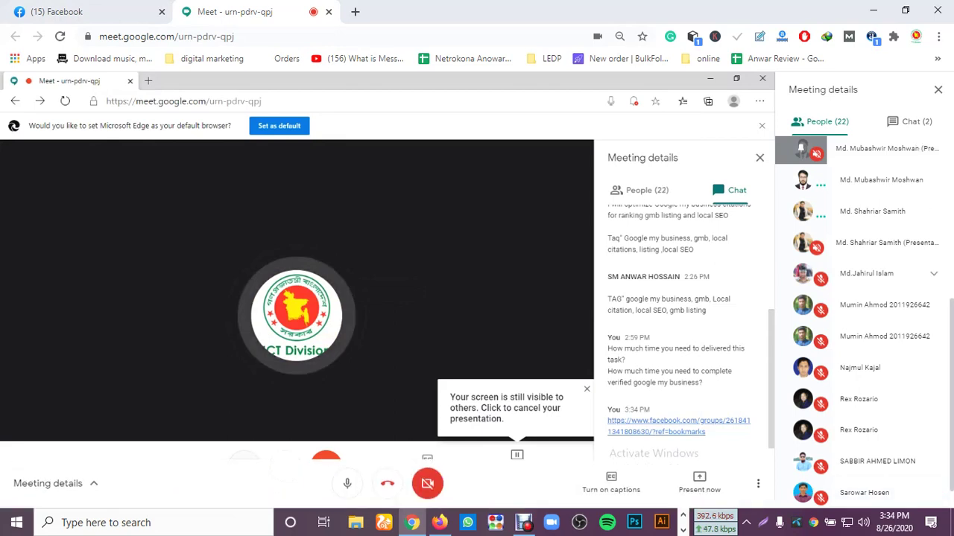
Step: Pin a muted participant who is not presenting to the main meeting view and look further through the participant list
scroll(864, 321, "up", 4)
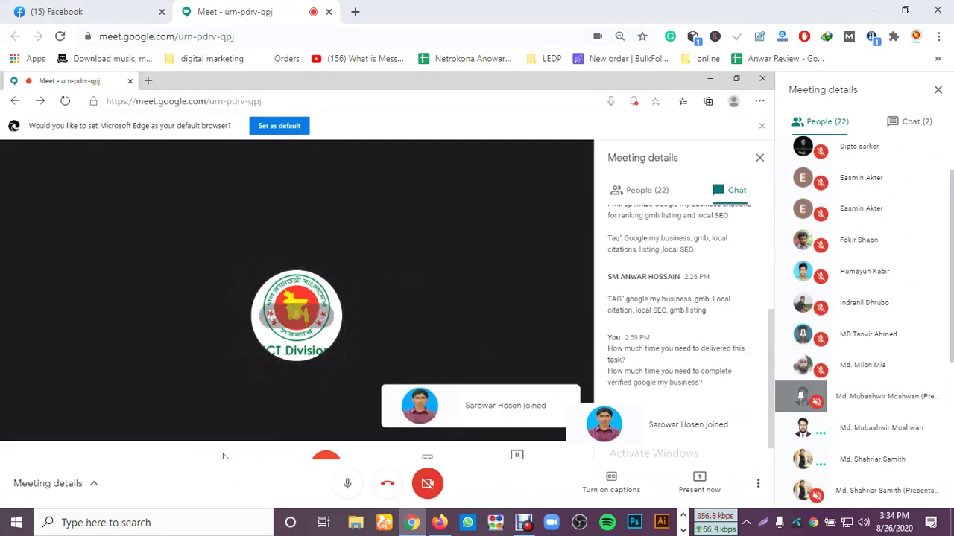
left_click(803, 334)
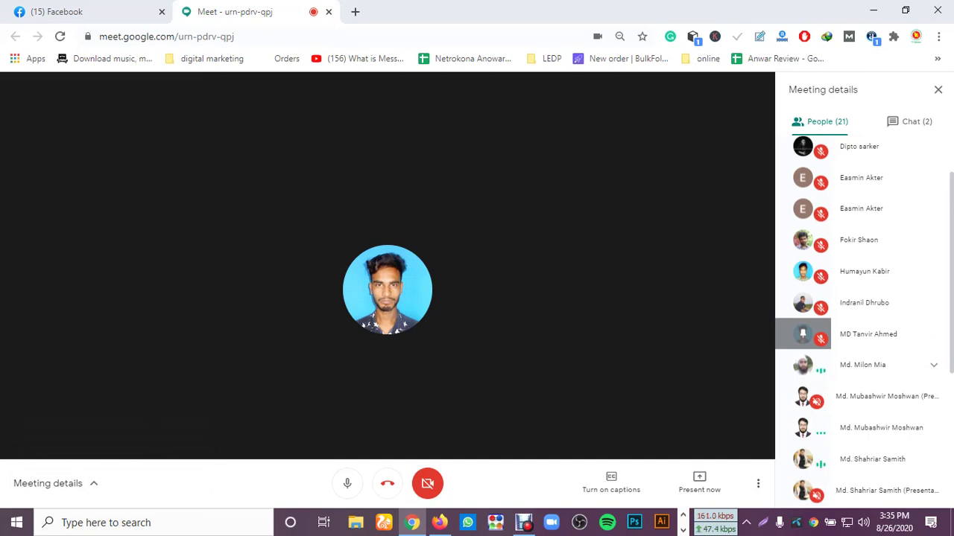
scroll(801, 350, "down", 2)
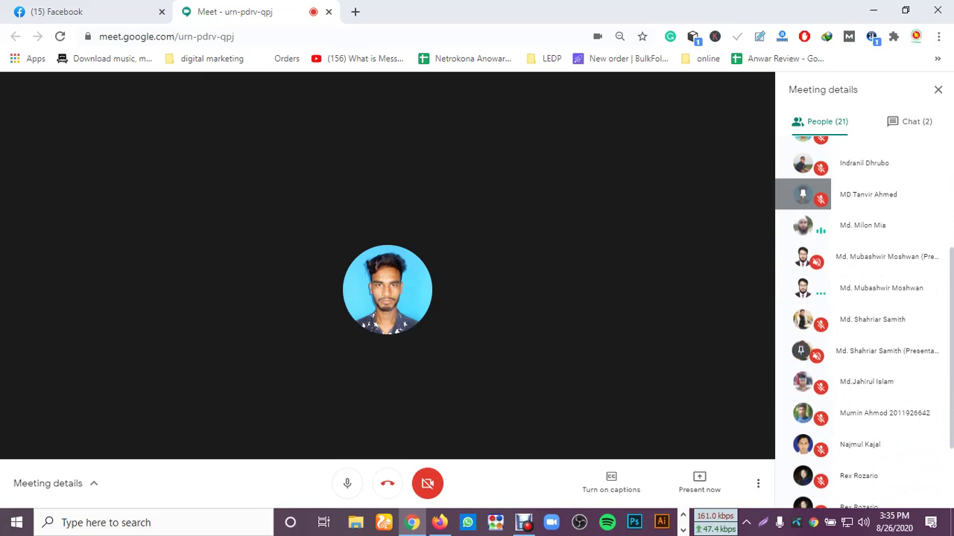
Step: Pin the screen presentation of the participant creating a Fiverr gig, and clear the whole gig title there
left_click(800, 351)
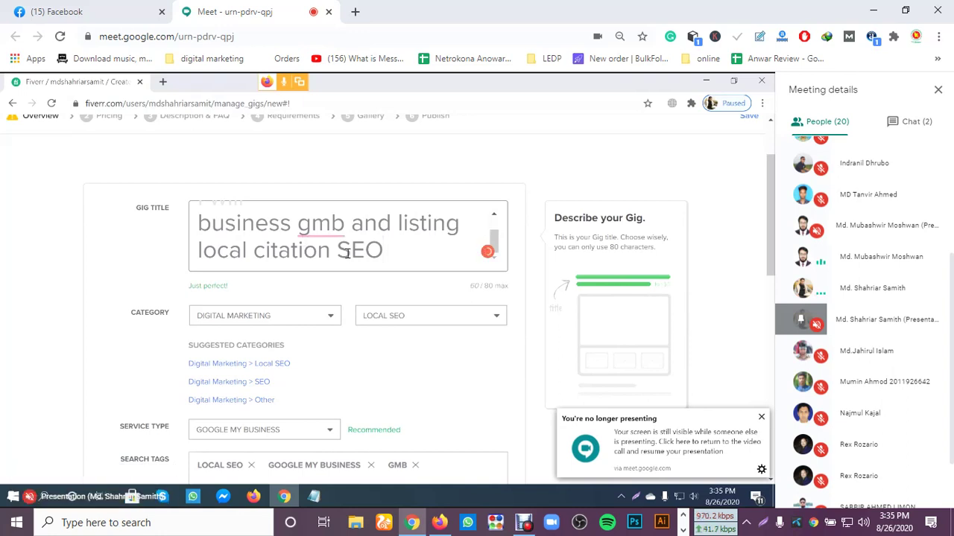
key("BackSpace")
key("BackSpace")
key("BackSpace")
key("BackSpace")
key("BackSpace")
key("BackSpace")
key("BackSpace")
key("BackSpace")
key("BackSpace")
key("BackSpace")
key("BackSpace")
key("BackSpace")
key("BackSpace")
key("BackSpace")
key("BackSpace")
key("BackSpace")
key("BackSpace")
key("BackSpace")
key("BackSpace")
key("BackSpace")
key("BackSpace")
key("BackSpace")
key("BackSpace")
key("BackSpace")
key("BackSpace")
key("BackSpace")
key("BackSpace")
key("BackSpace")
key("BackSpace")
key("BackSpace")
key("BackSpace")
key("BackSpace")
key("BackSpace")
key("BackSpace")
key("BackSpace")
key("BackSpace")
key("BackSpace")
key("BackSpace")
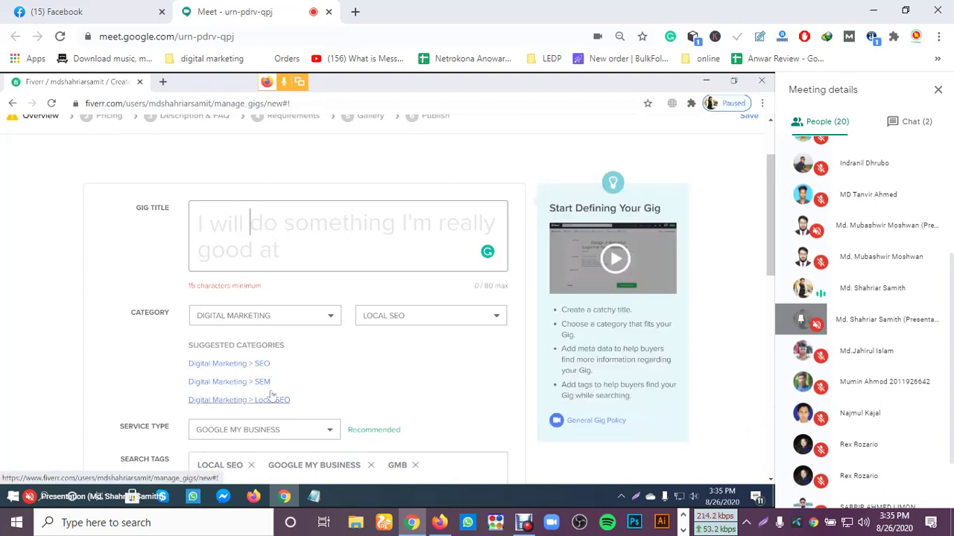
Step: Switch to the Notepad document that holds the prepared gig title, tags and description
mouse_move(255, 498)
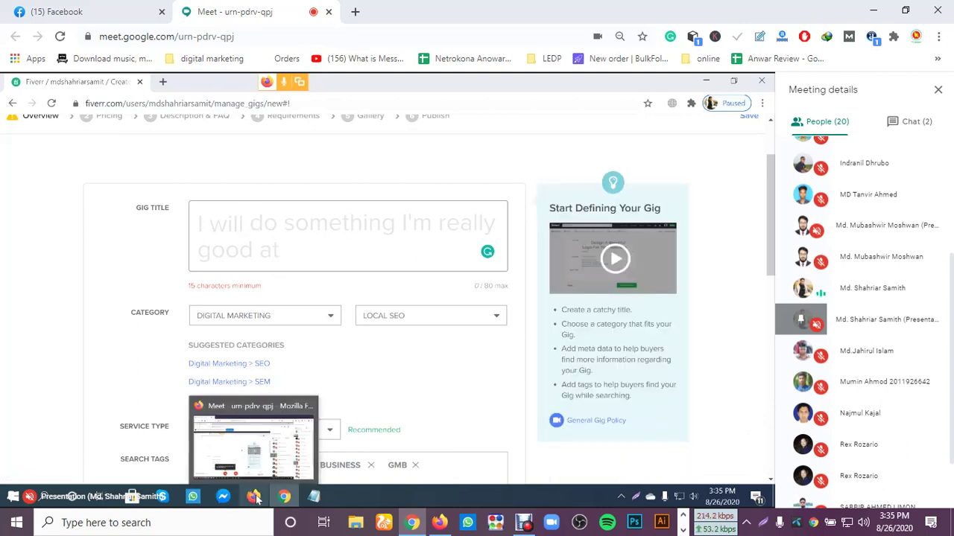
left_click(254, 497)
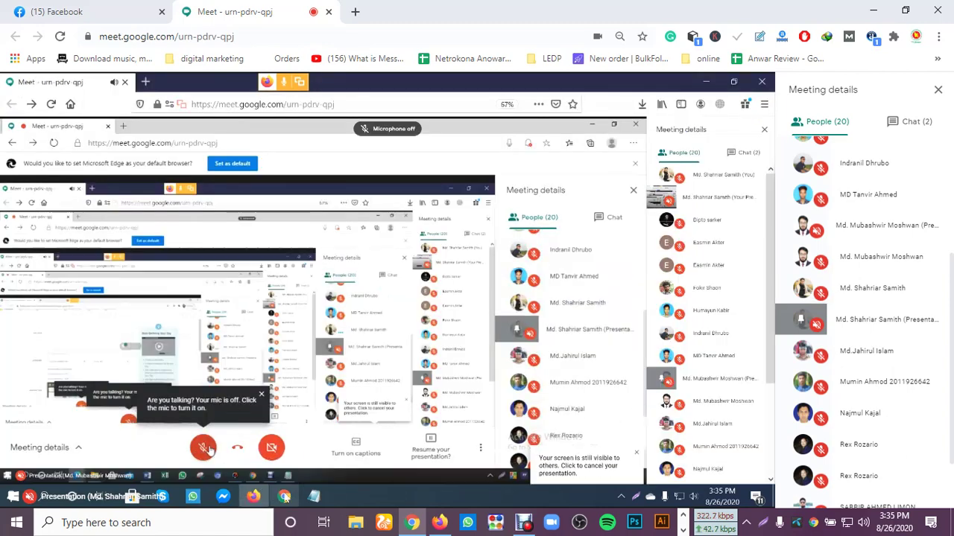
mouse_move(312, 501)
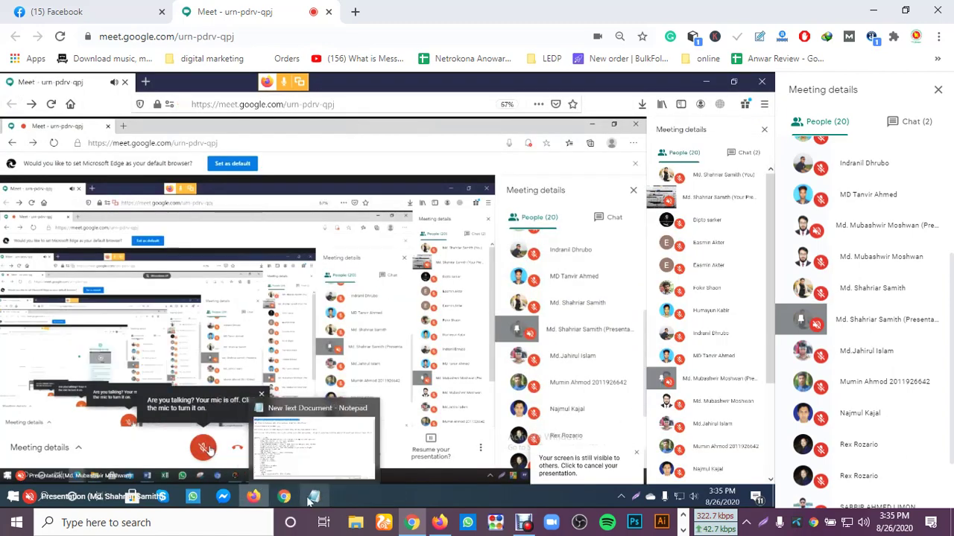
left_click(311, 499)
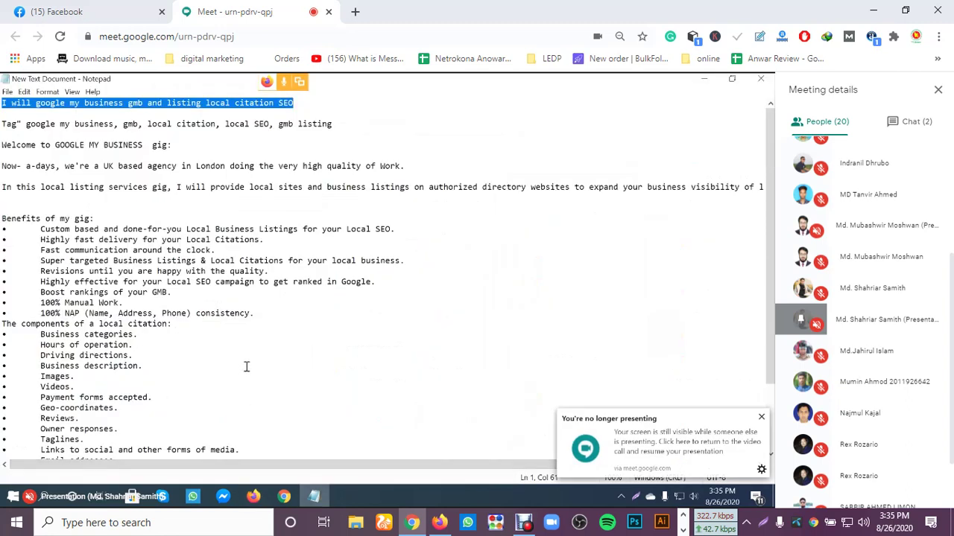
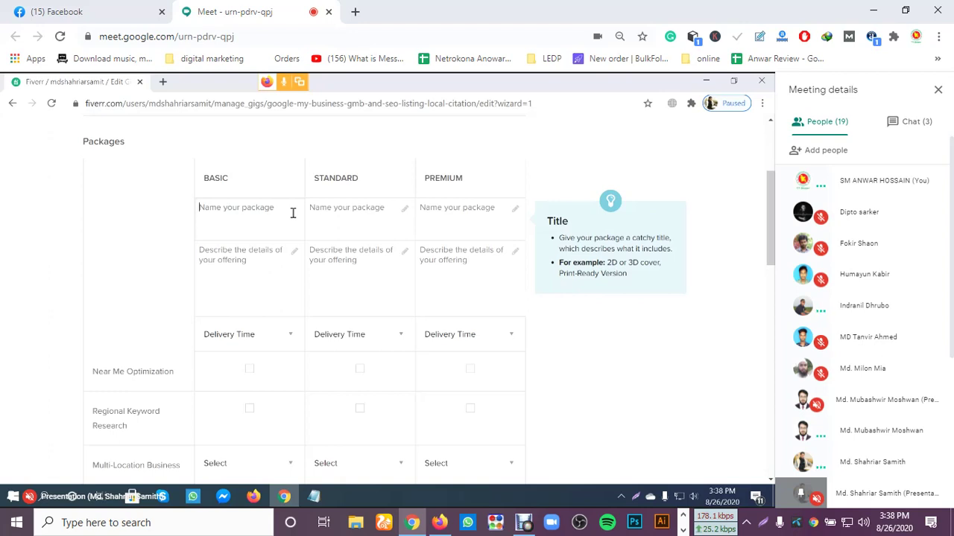
Step: Name the Basic package "Add 1 GMB citation" in the gig's package table
type("A")
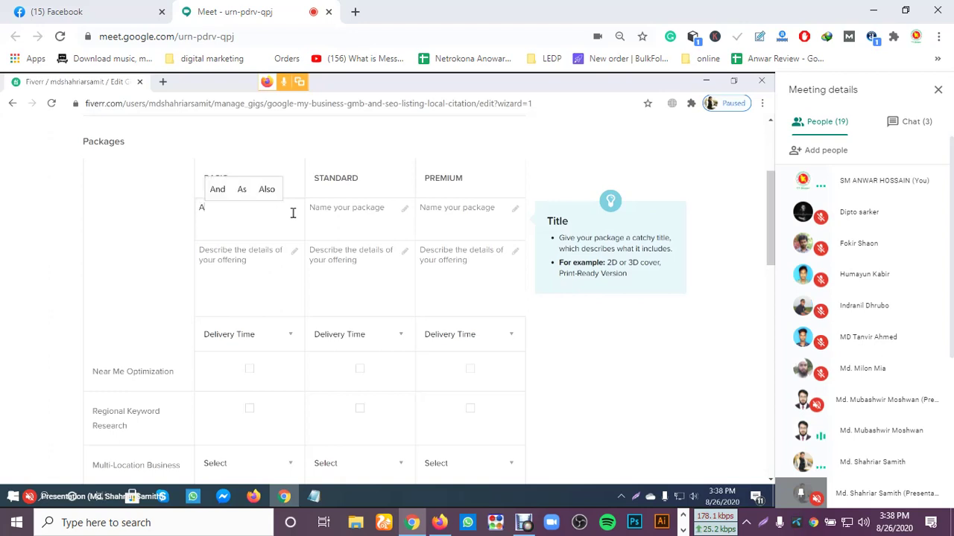
type("ss")
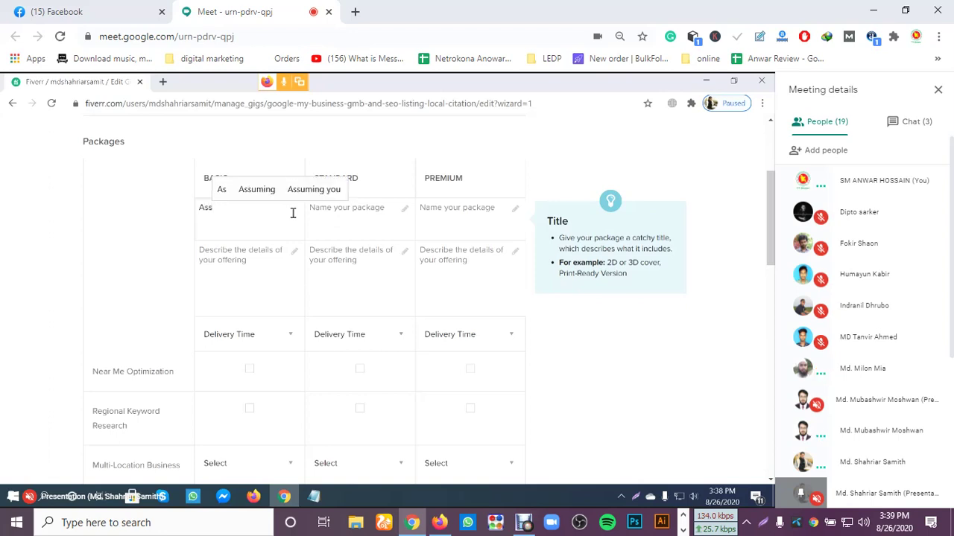
key("BackSpace")
key("BackSpace")
type("dd 1 G")
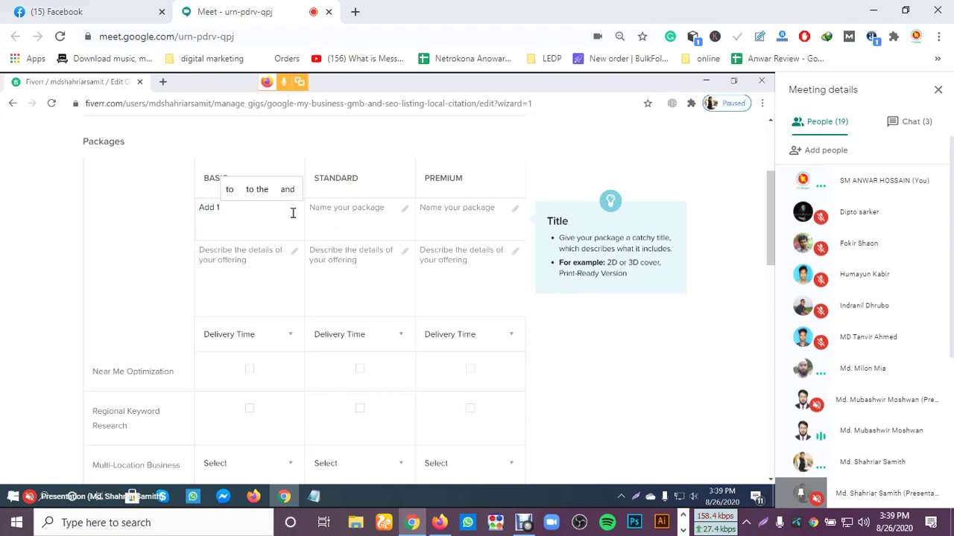
type("MB")
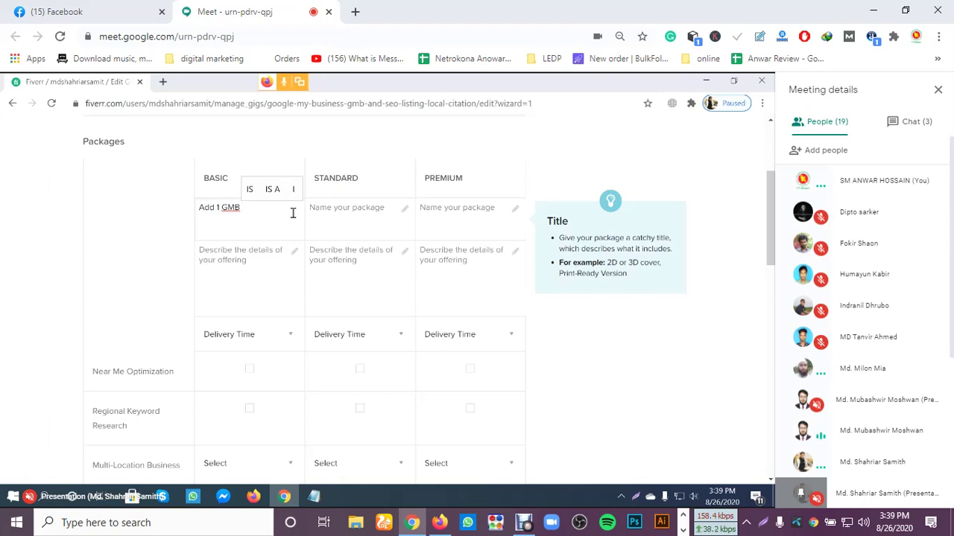
type("cita")
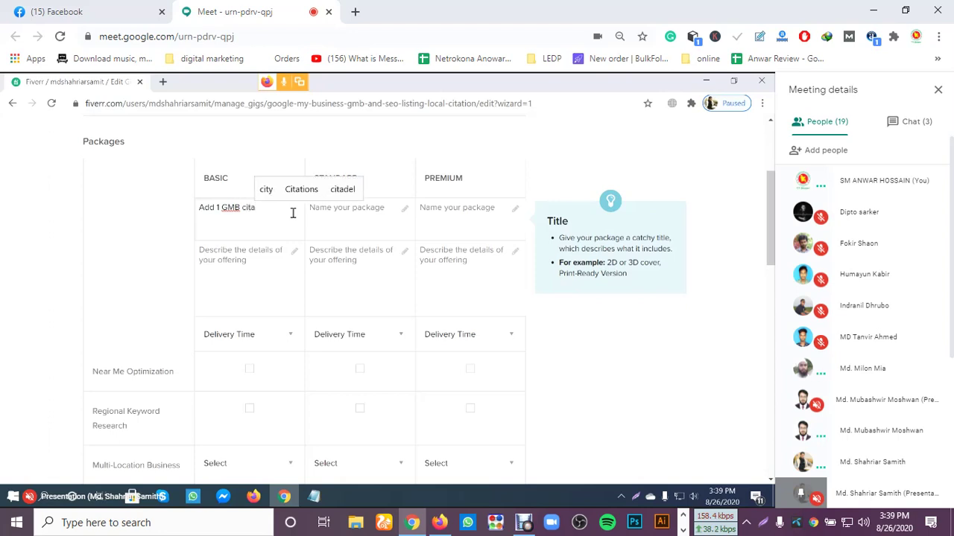
type("tion")
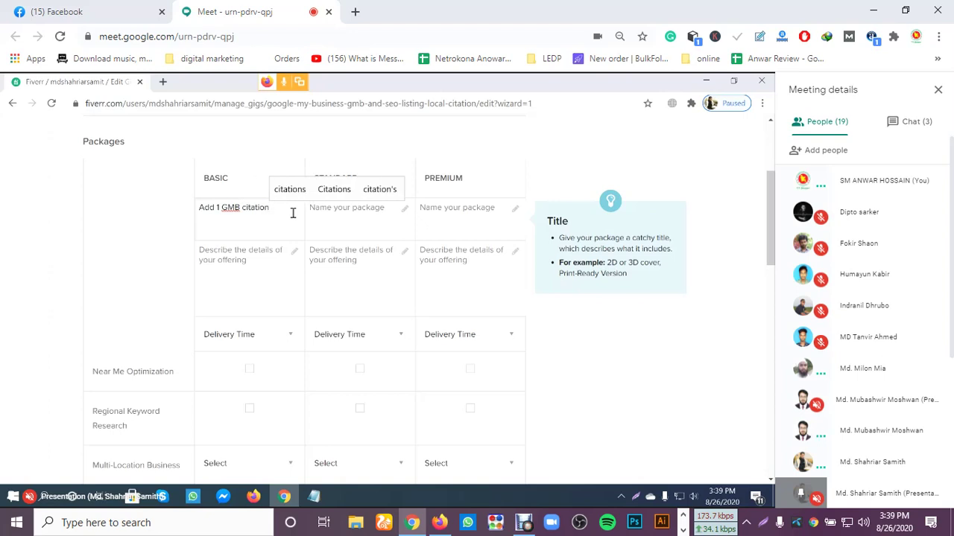
left_click(301, 176)
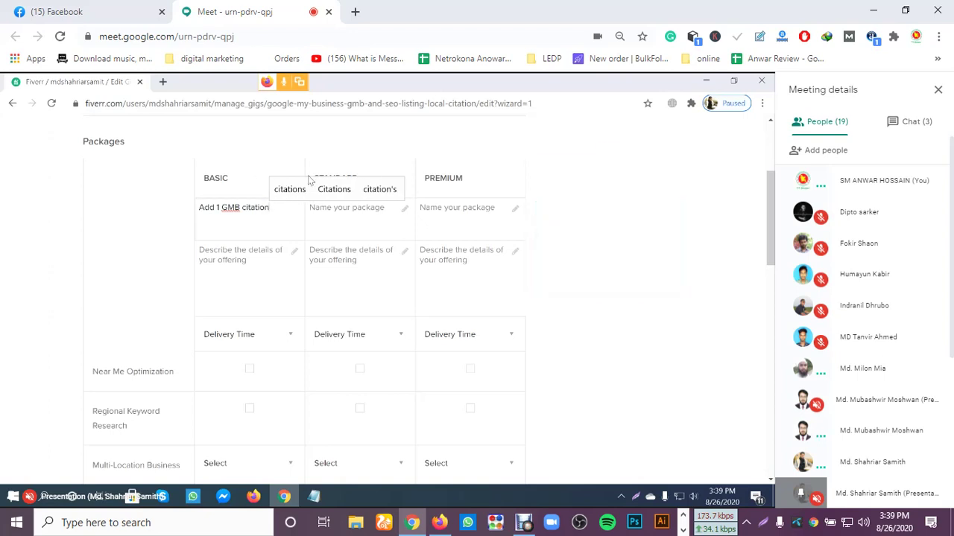
Step: Name the Standard package "Add 2 GMB citation"
left_click(351, 217)
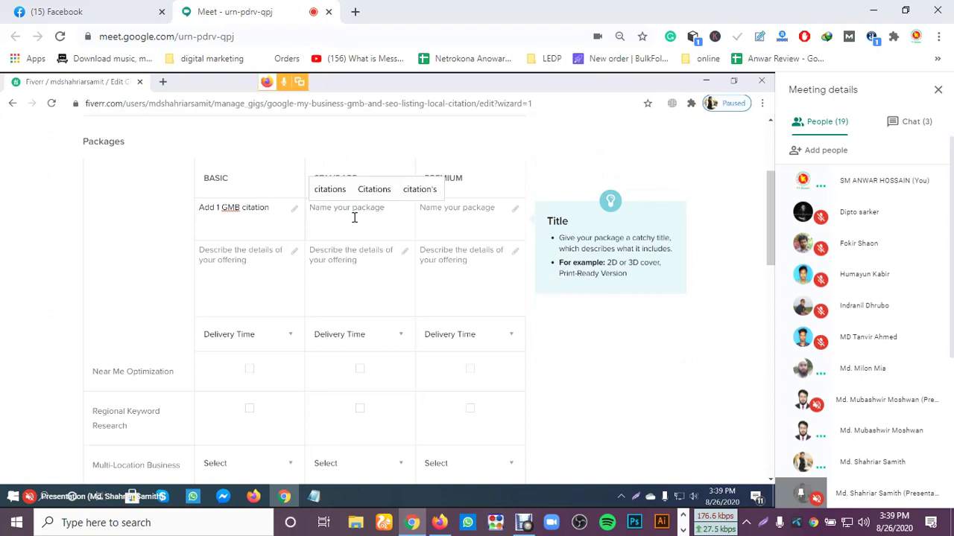
type("Add ")
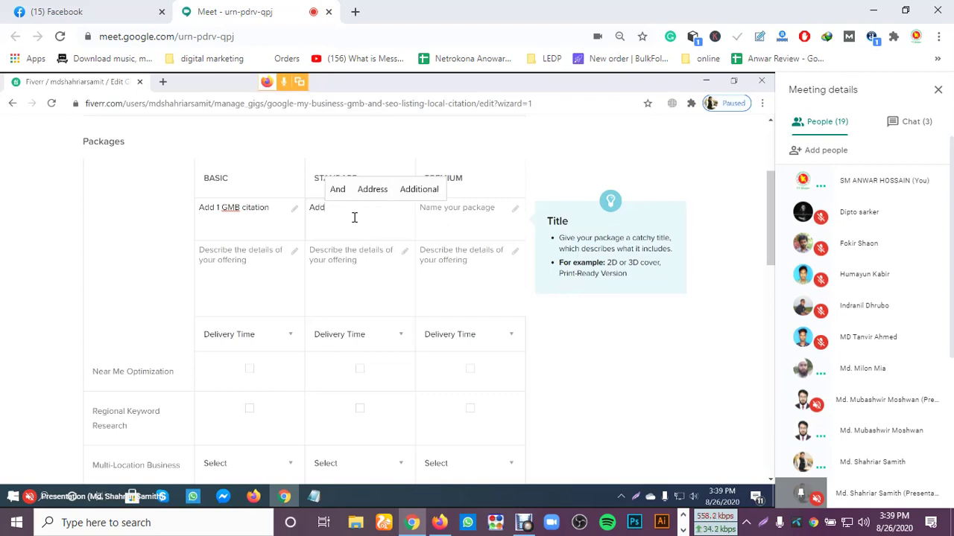
type("2")
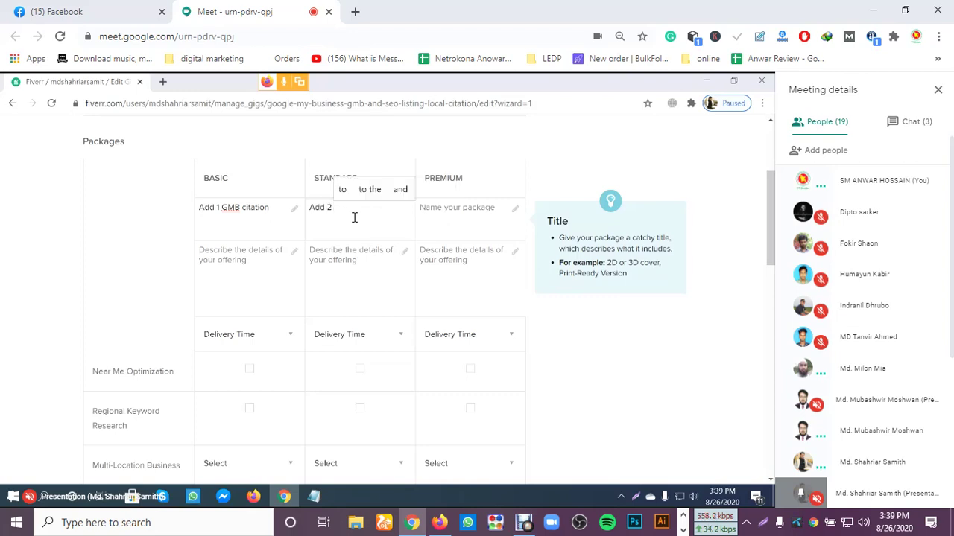
type(" GMB")
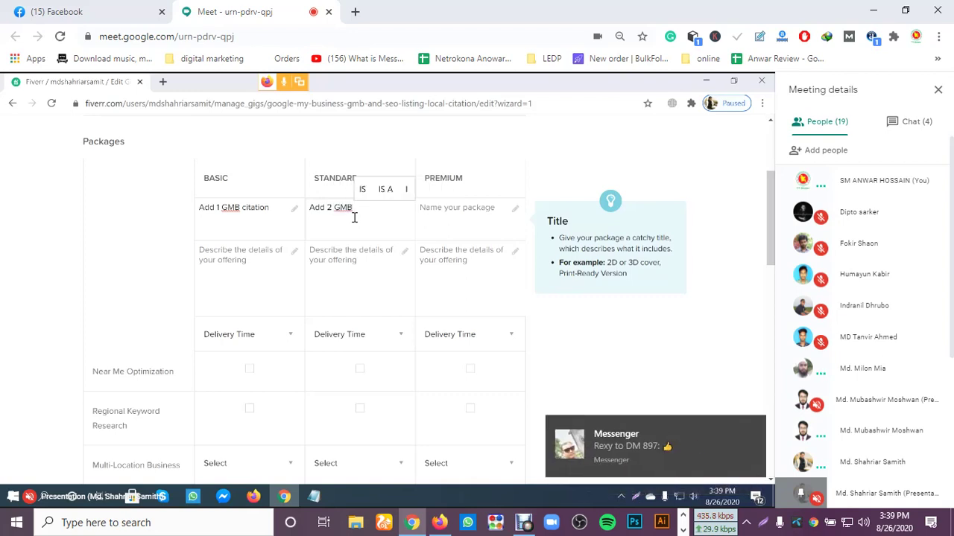
type("ci")
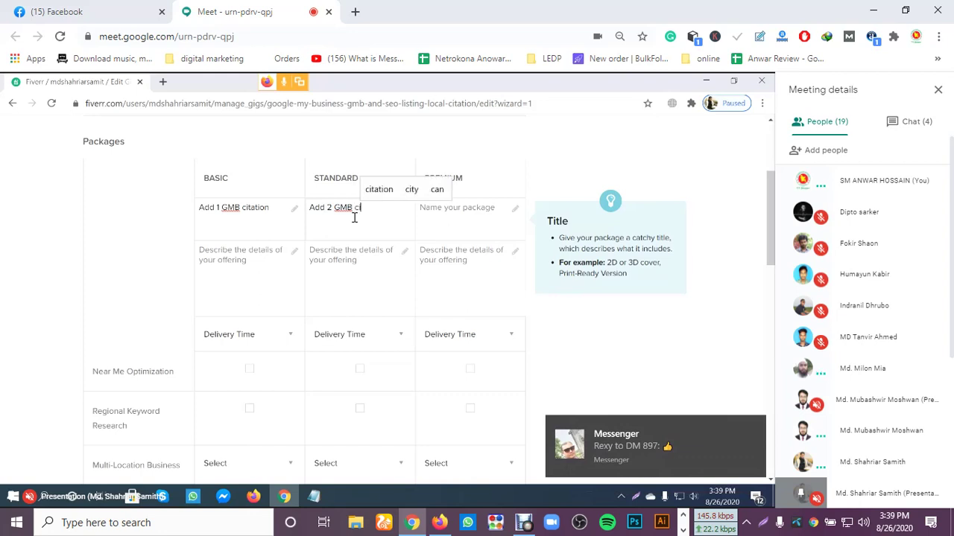
type("tation")
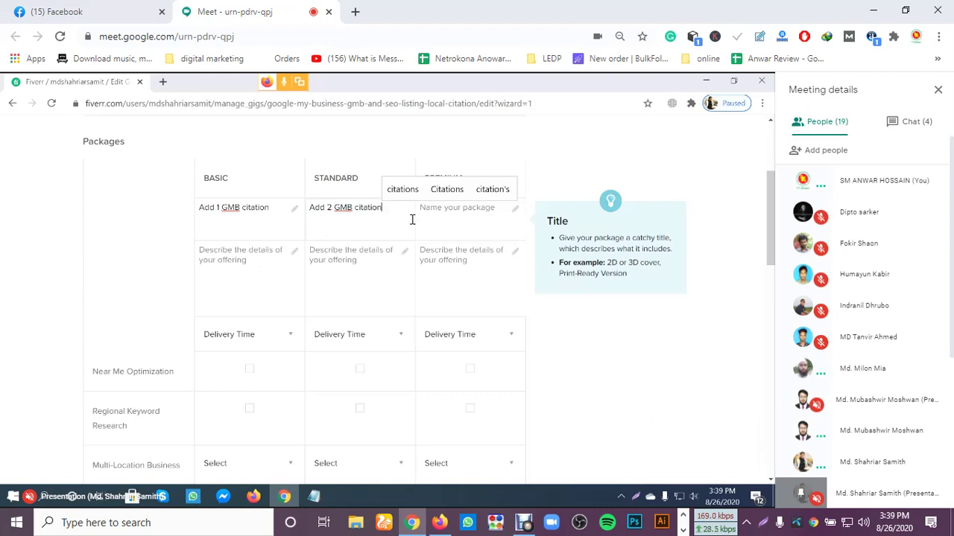
Step: Name the Premium package "Add GMB citation(full verified)"
left_click(449, 225)
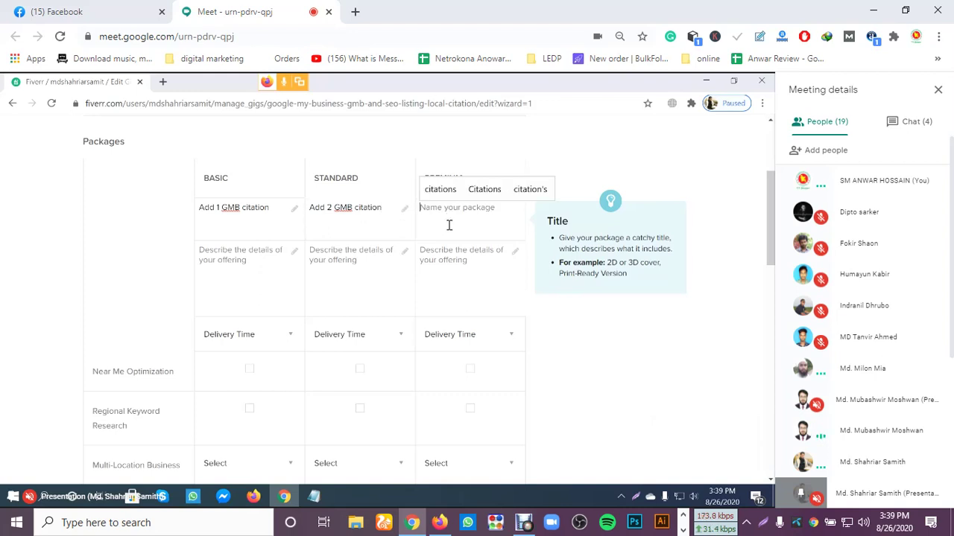
type("Add ")
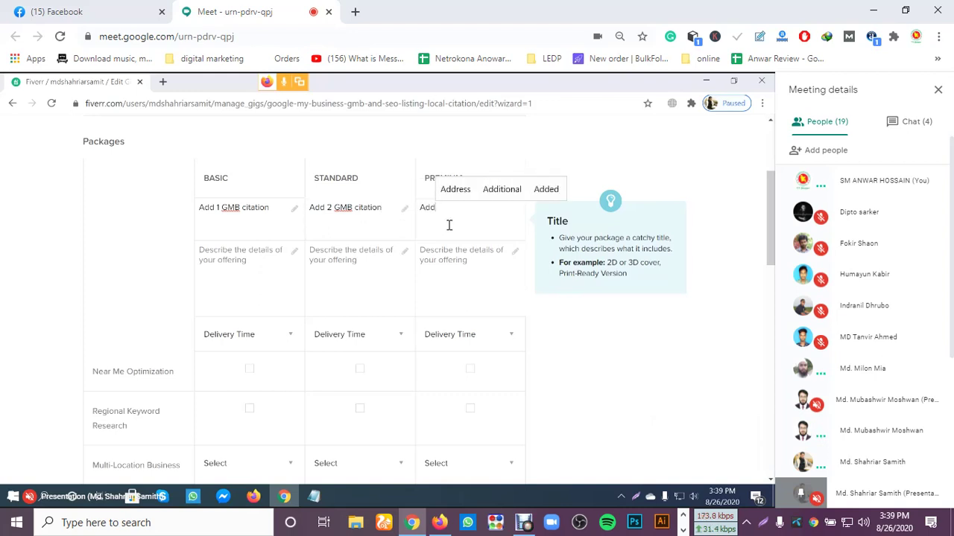
type("GM")
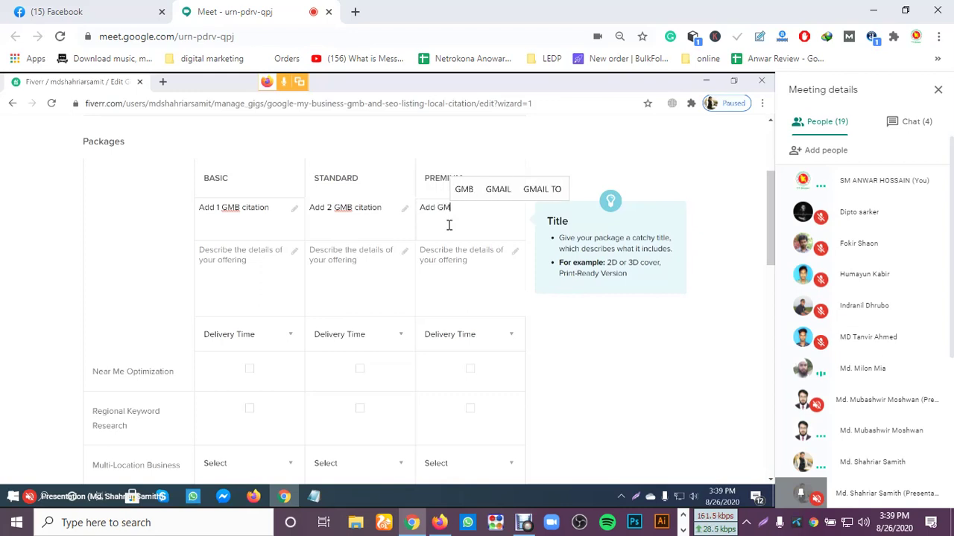
type("B citatio")
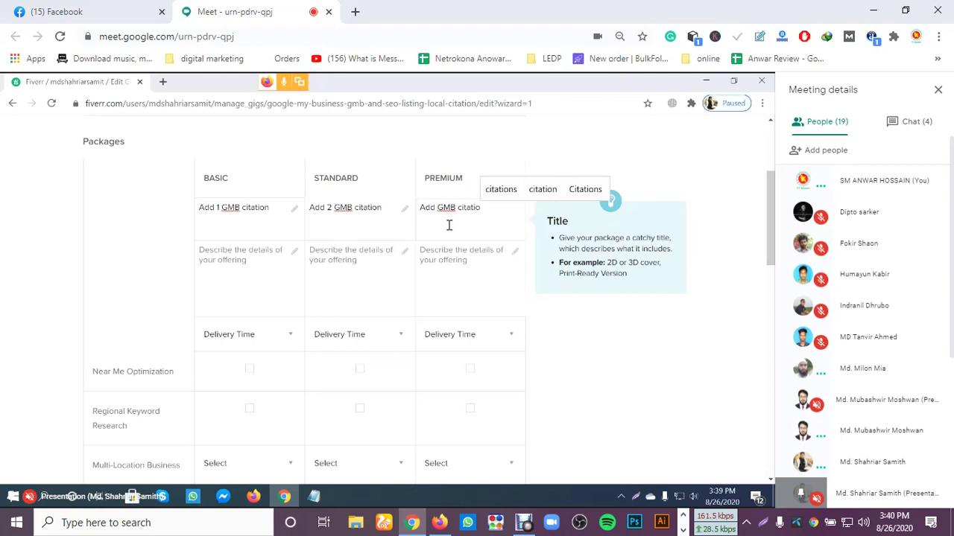
type("n fill")
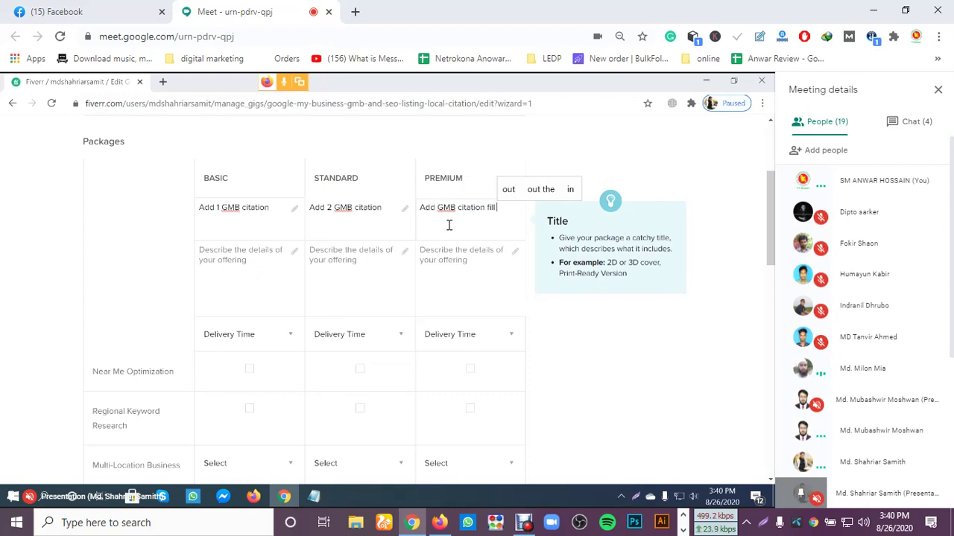
key("BackSpace")
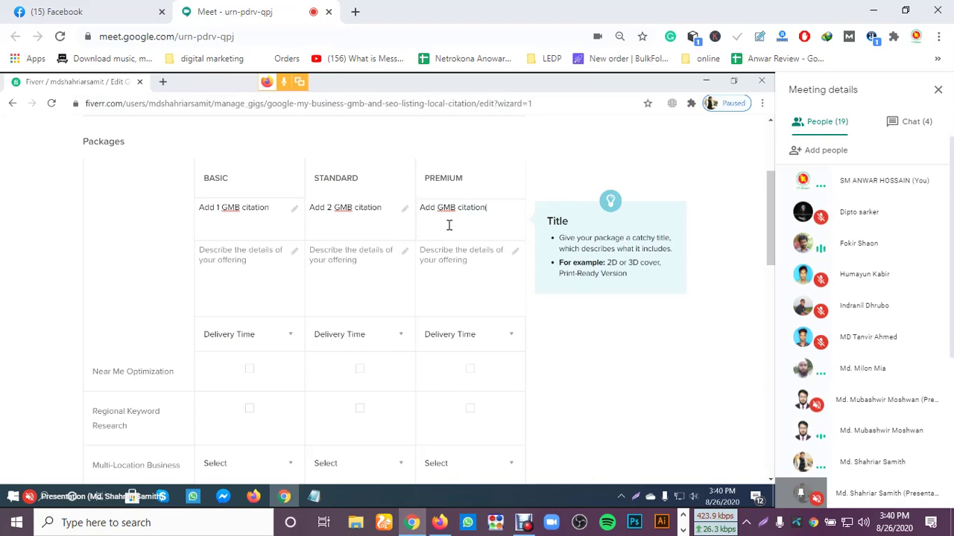
type("full")
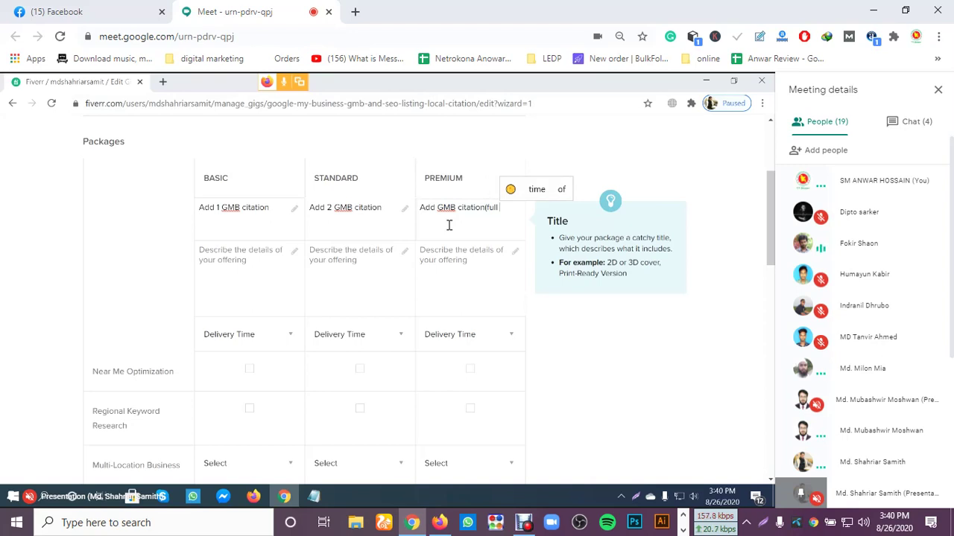
type(" ver")
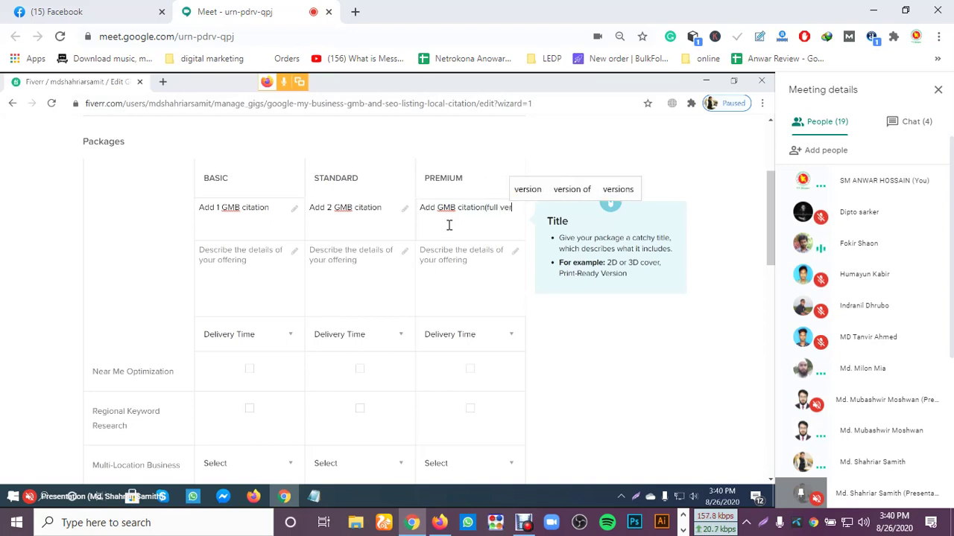
type("ified")
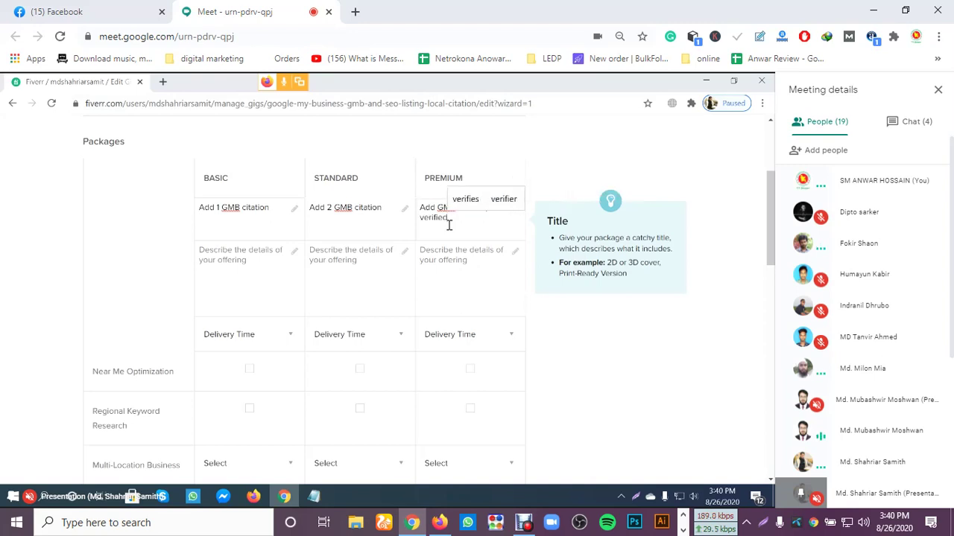
type(")")
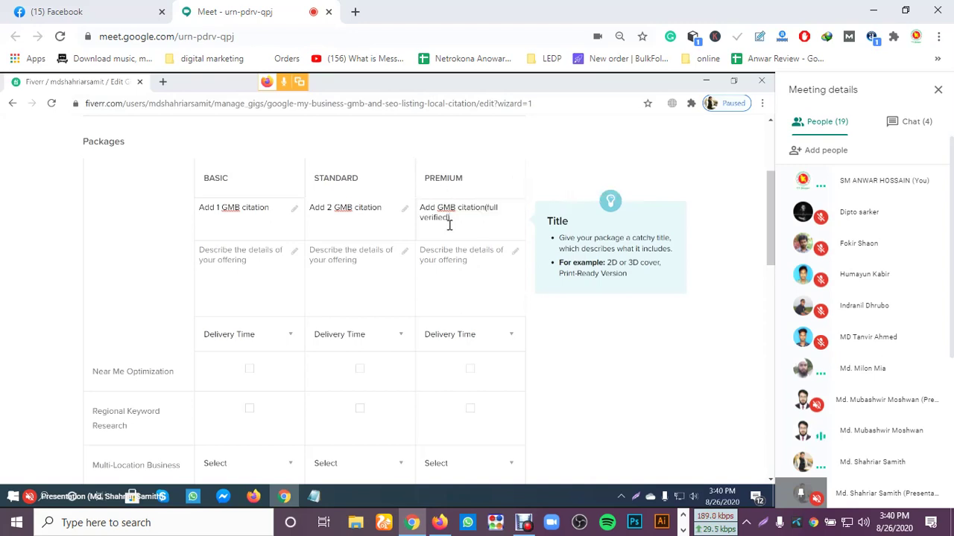
left_click(269, 503)
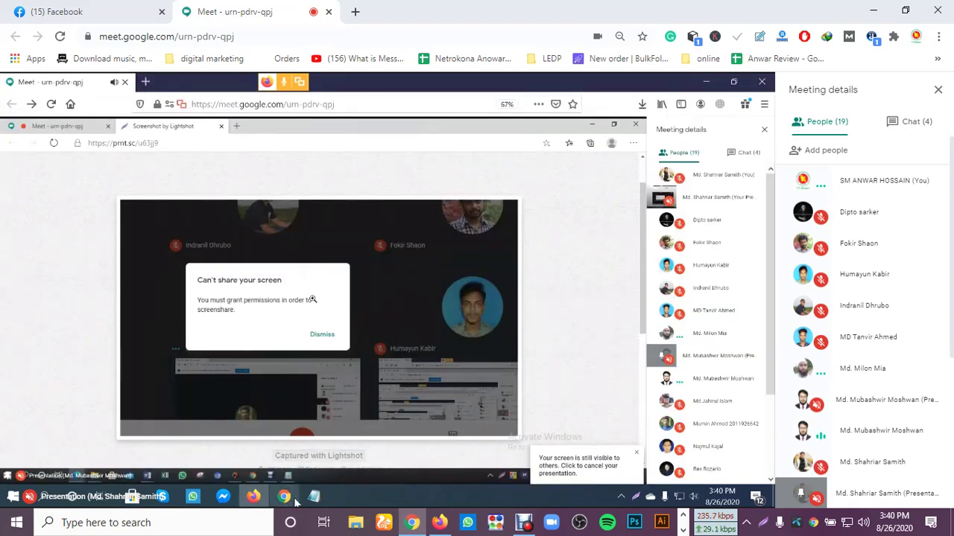
mouse_move(309, 503)
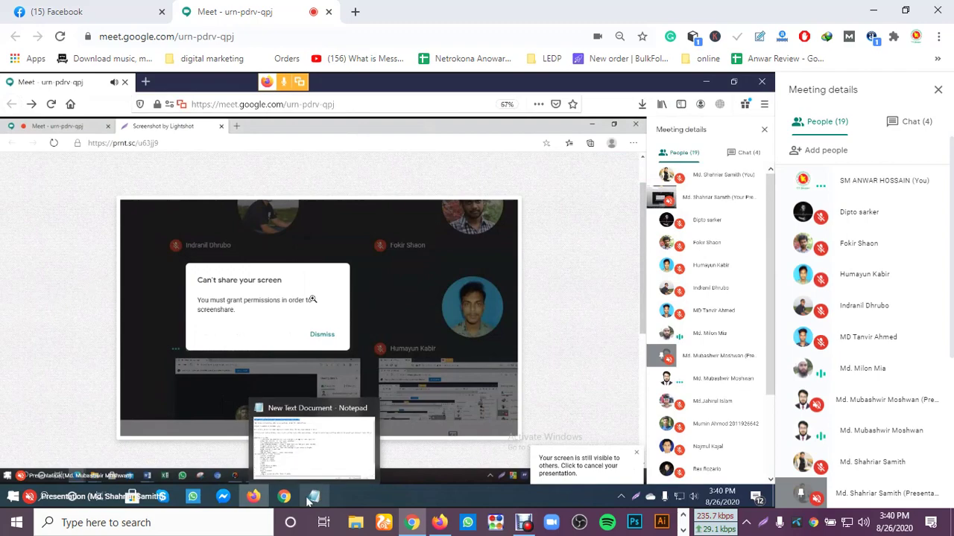
left_click(283, 496)
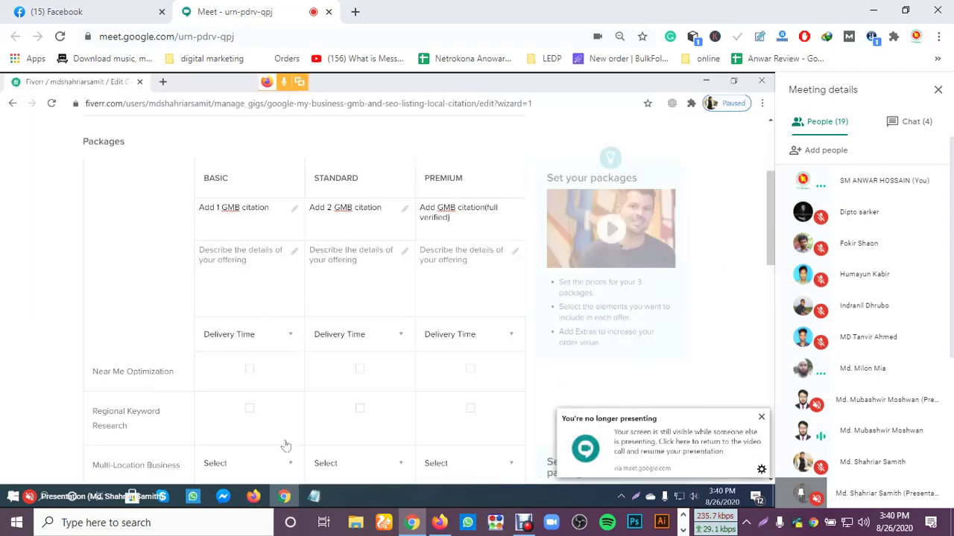
Step: Begin the Basic package's description with "I am providing for your busi"
left_click(262, 258)
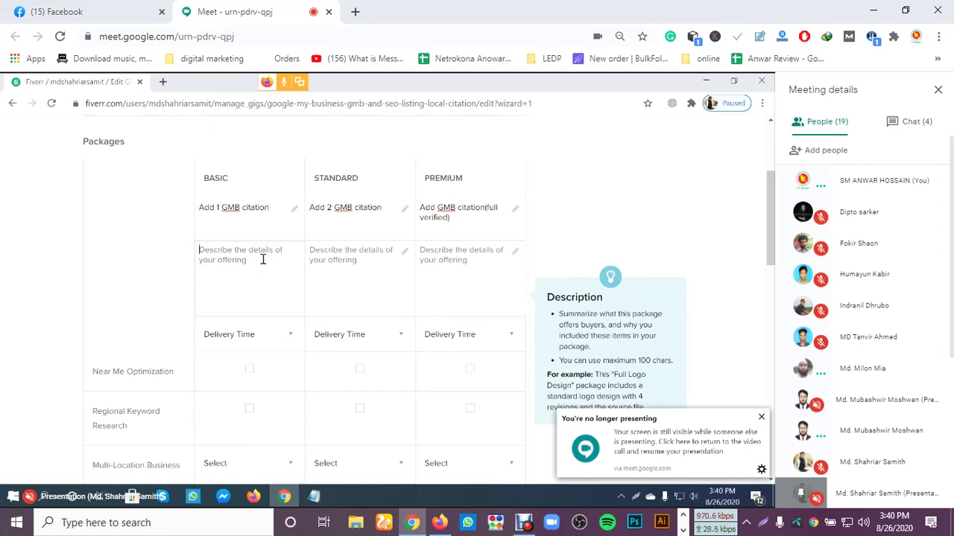
type("I a")
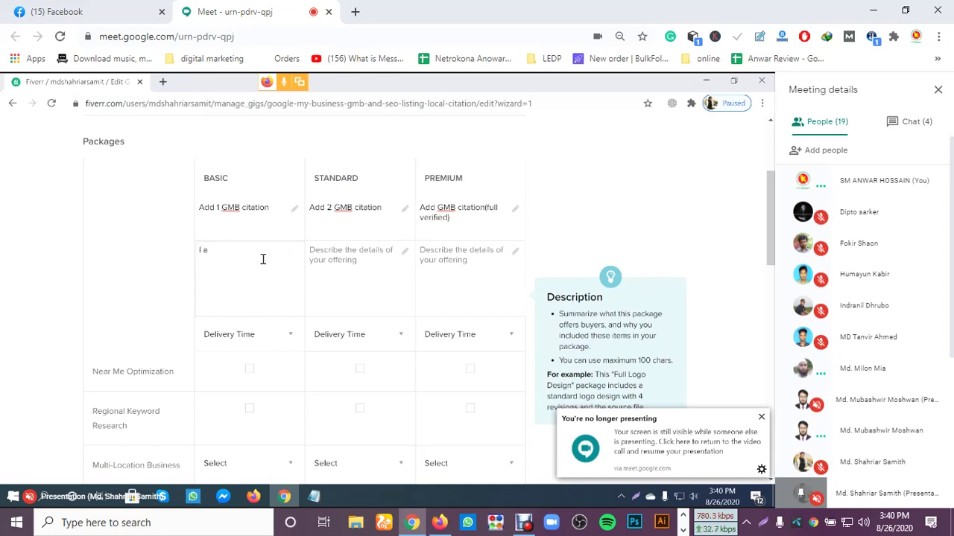
type("m pro")
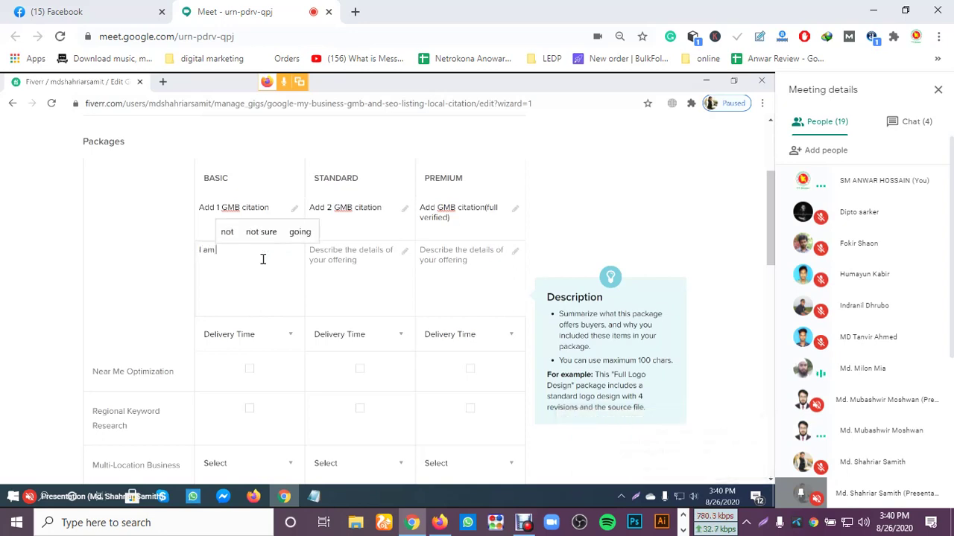
type("v")
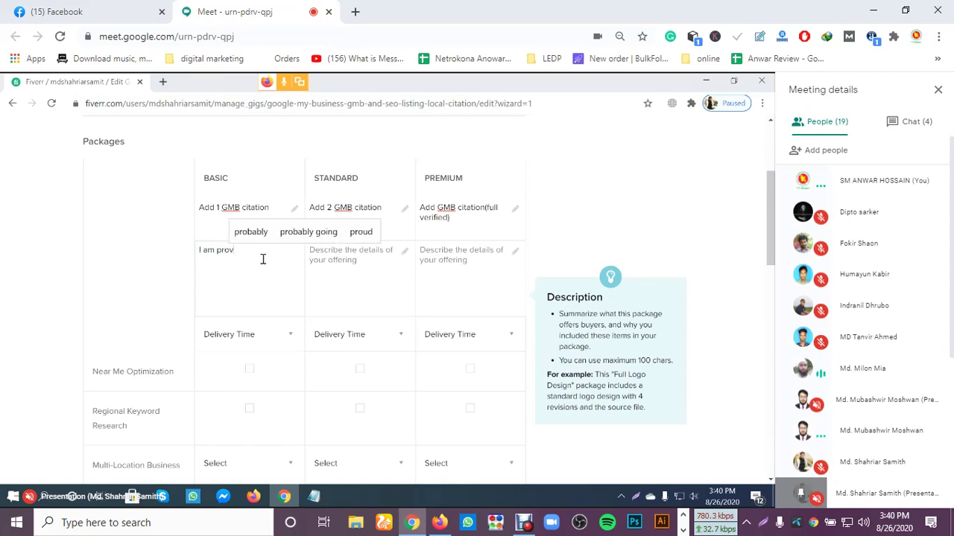
type("iding")
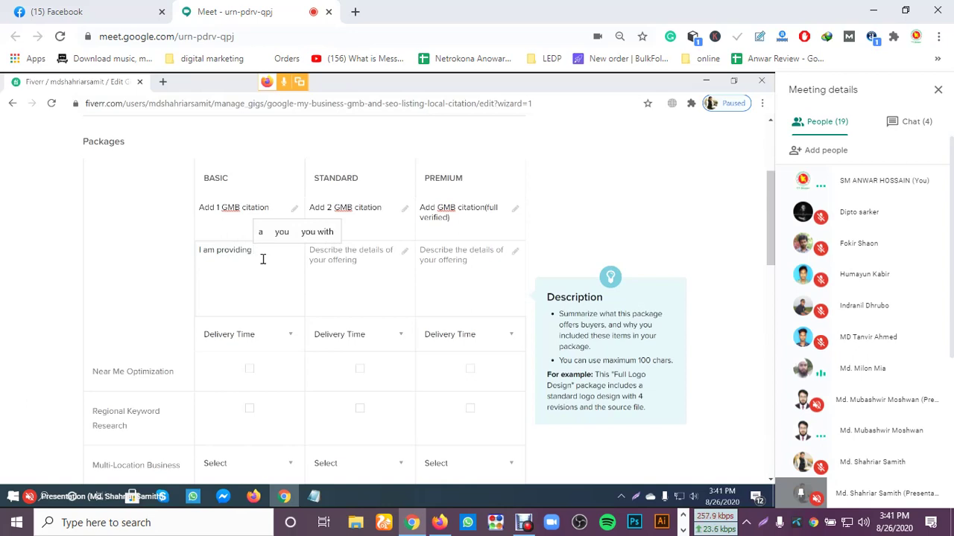
type("for")
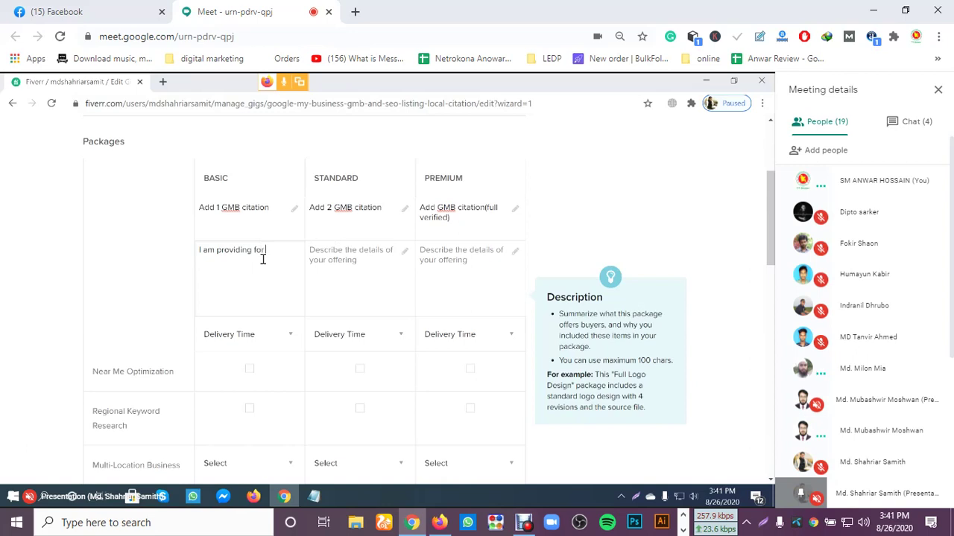
type(" you")
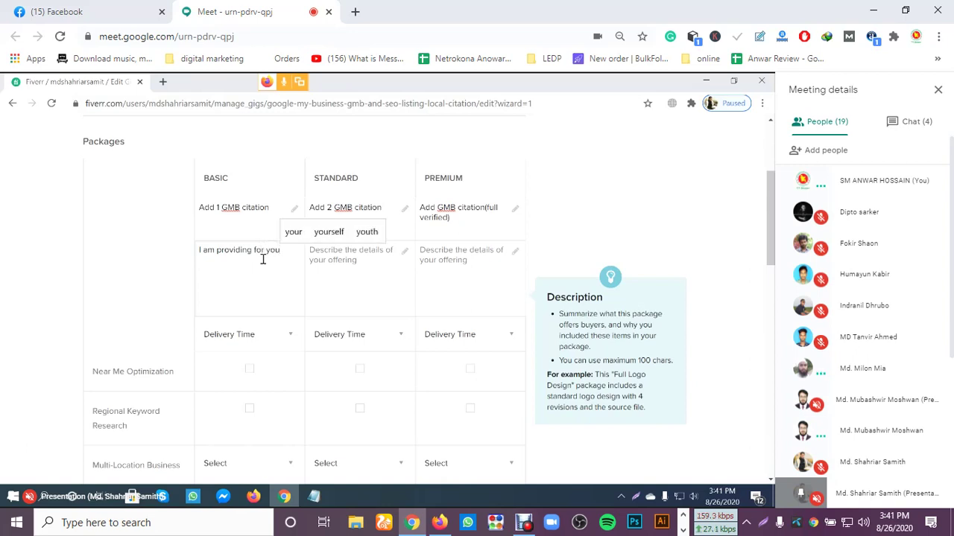
type("r")
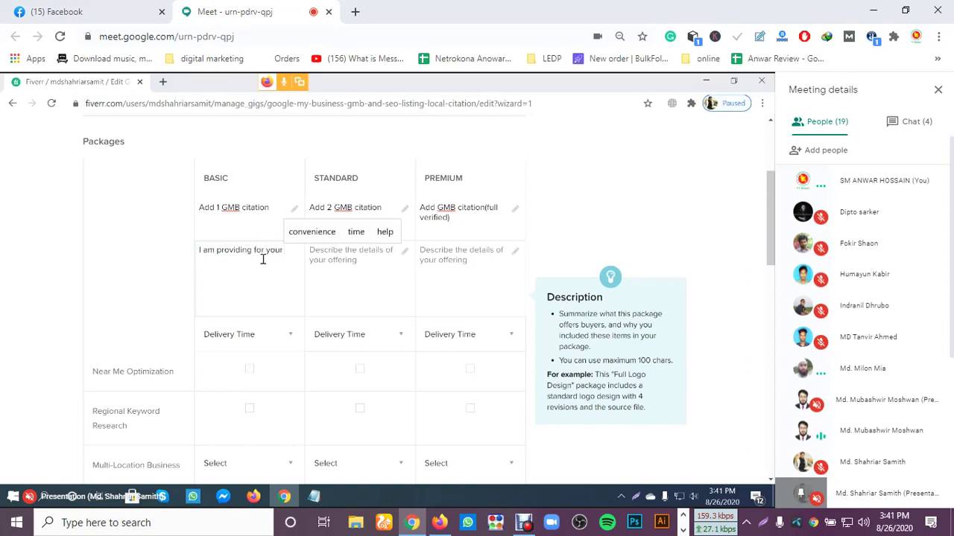
type(" busi")
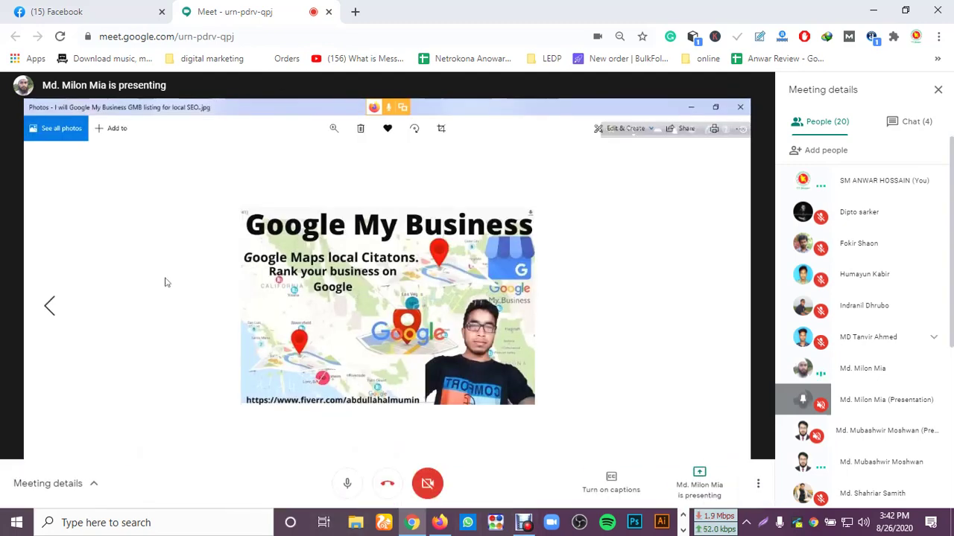
scroll(864, 313, "down", 1)
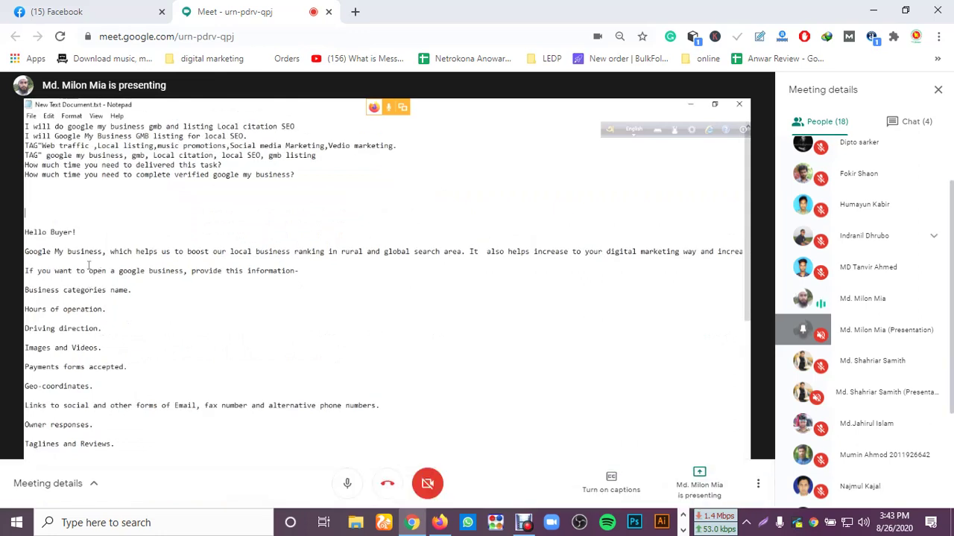
scroll(865, 313, "down", 3)
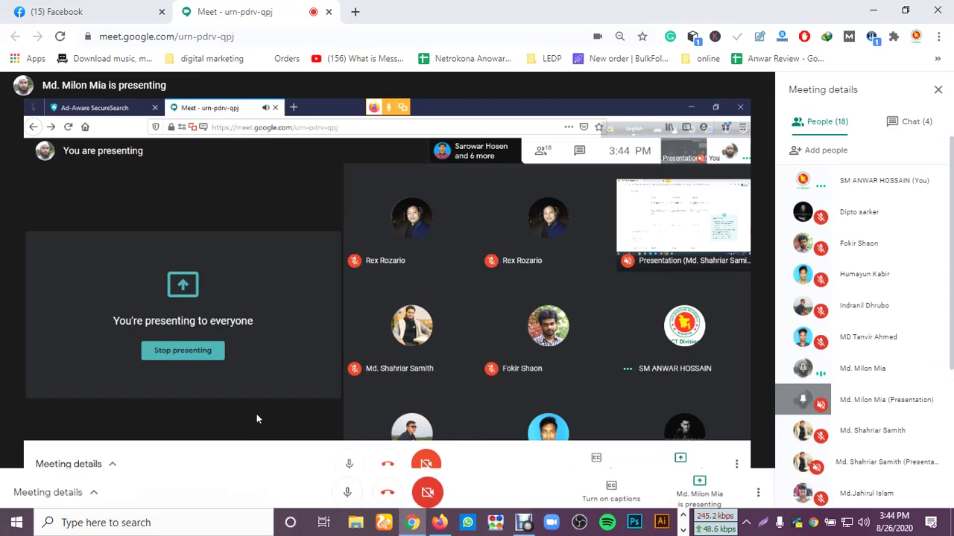
scroll(864, 211, "down", 3)
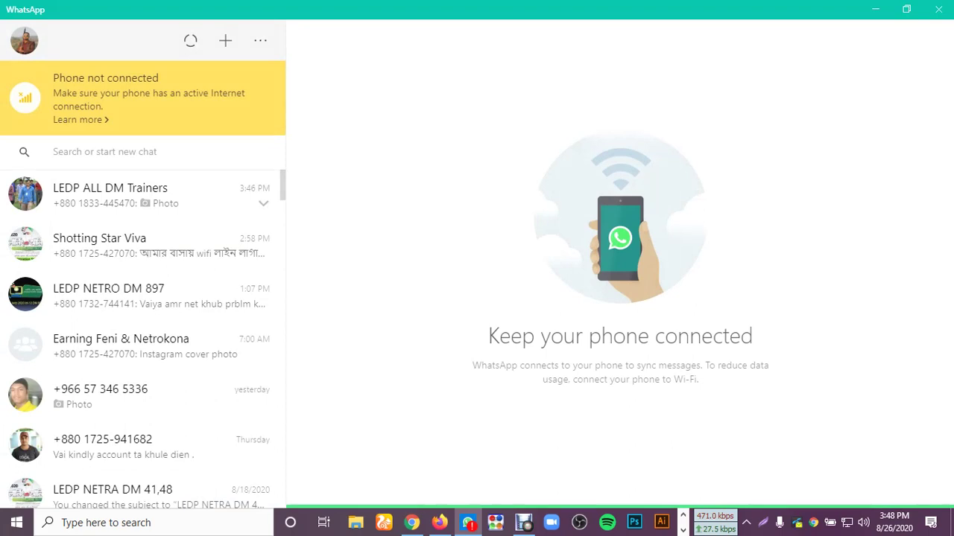
Step: Attach the image 13.jpg from the DM 897 folder in New folder (5) to the Shotting Star Viva WhatsApp chat
left_click(149, 244)
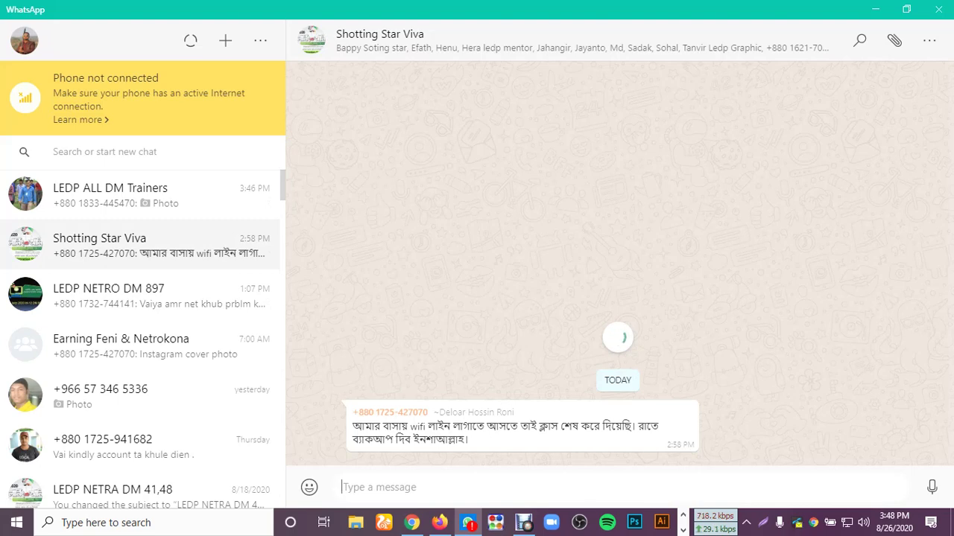
left_click(894, 41)
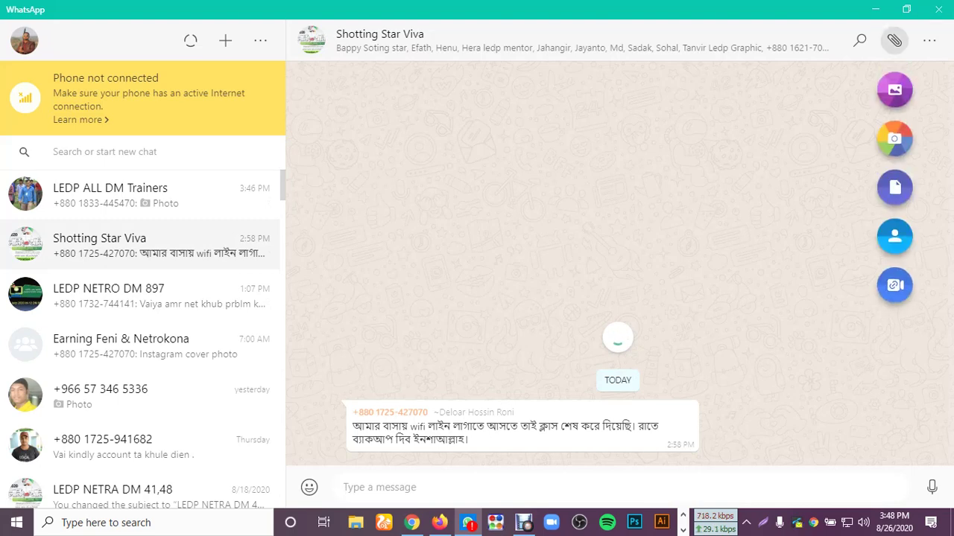
left_click(894, 89)
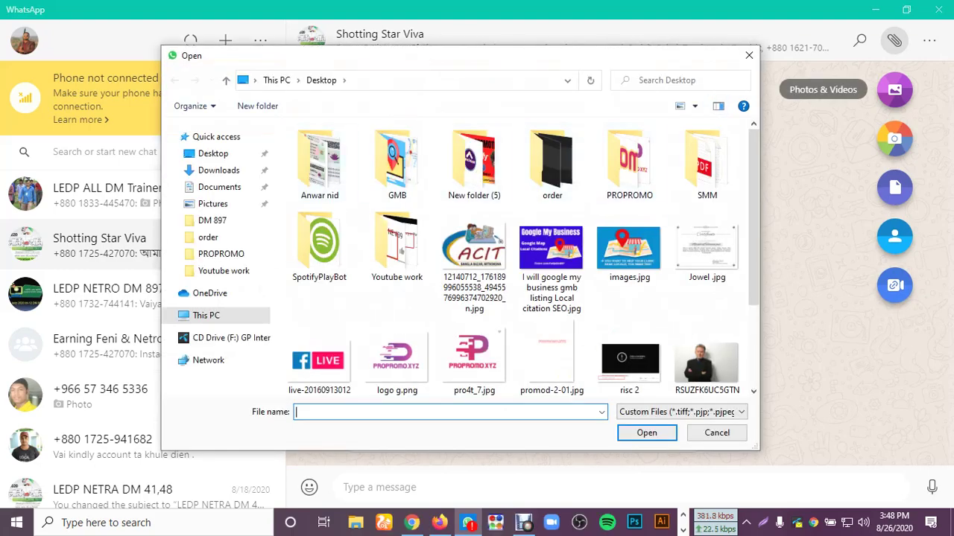
double_click(474, 160)
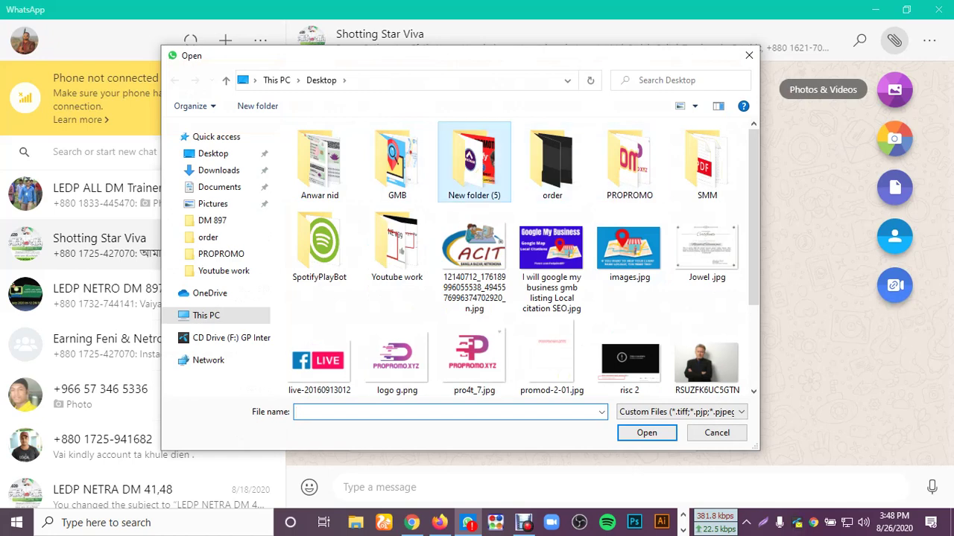
double_click(629, 161)
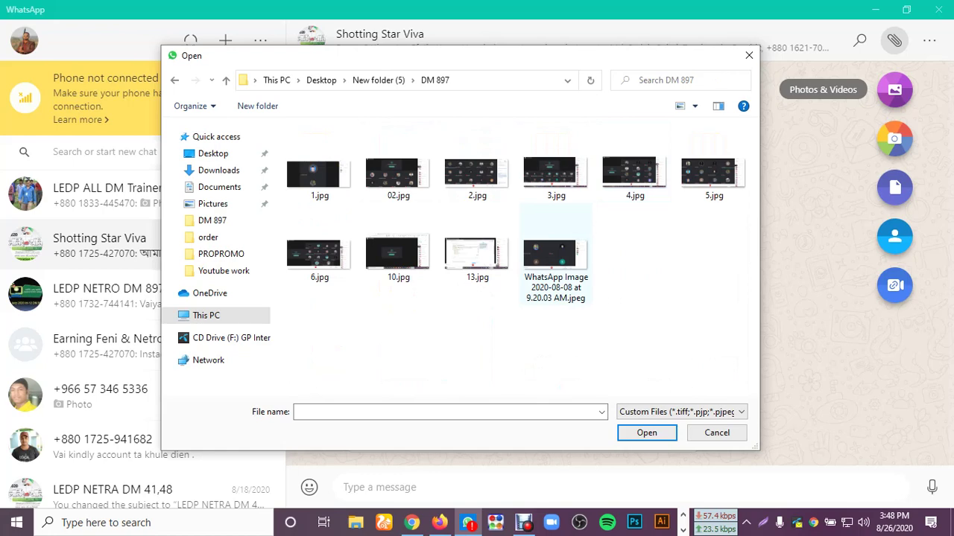
double_click(477, 254)
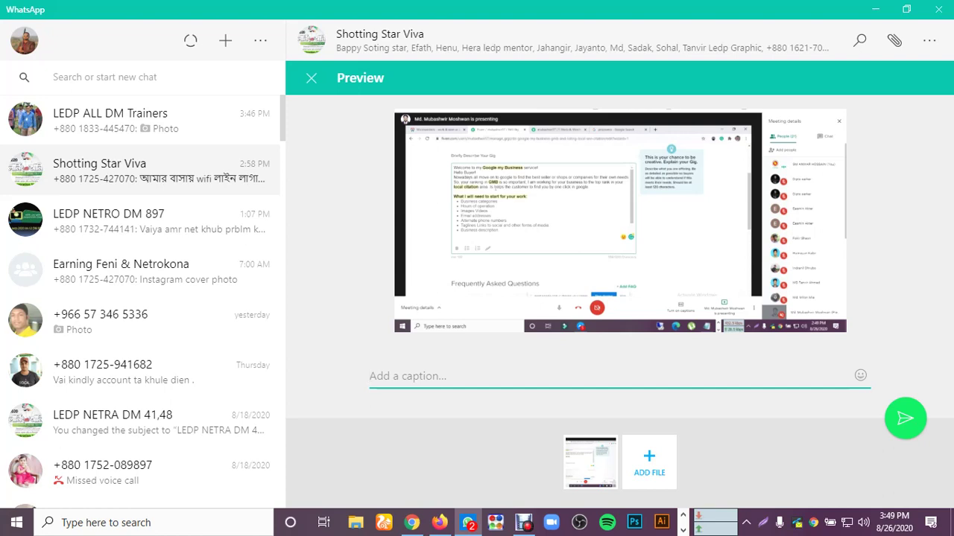
Step: Caption the attached class screenshot "dm897" and send it to the group
type("dm")
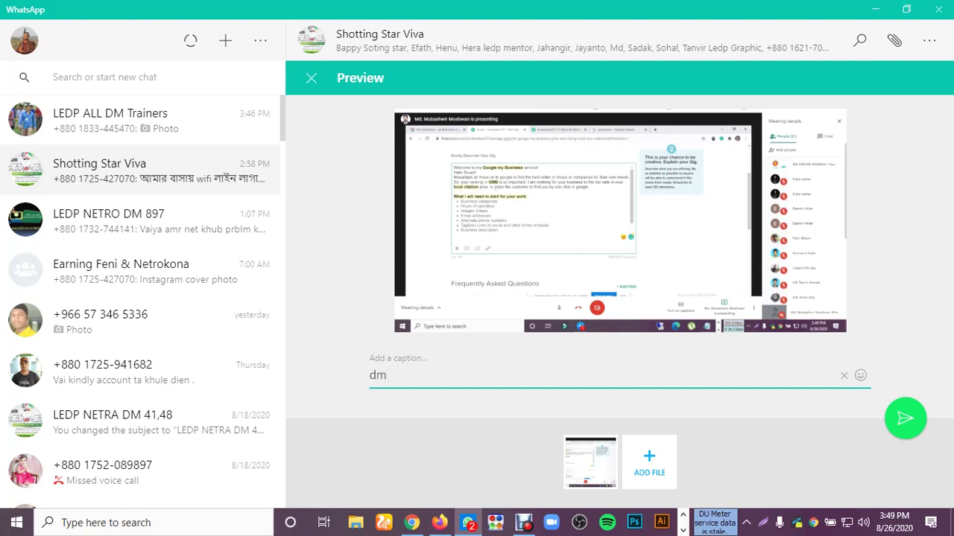
type("897")
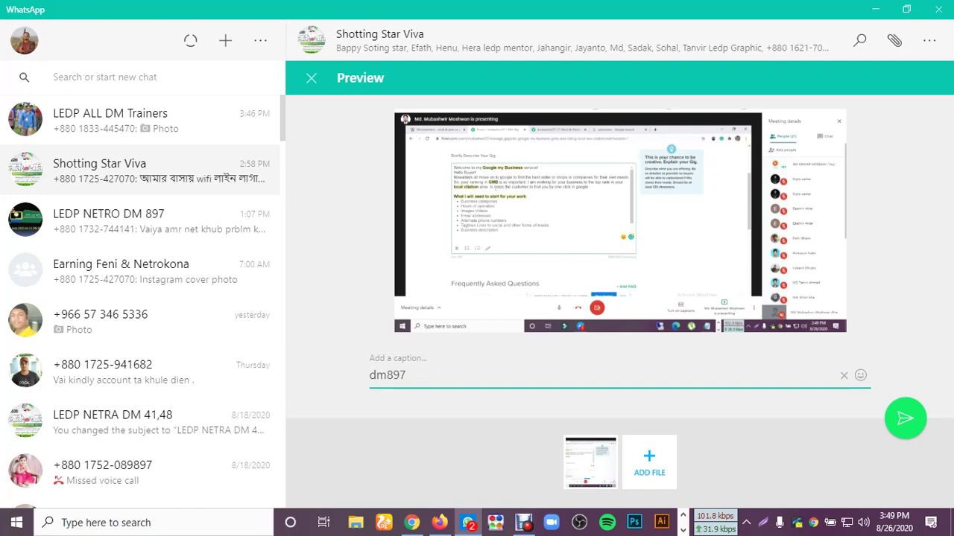
key("Return")
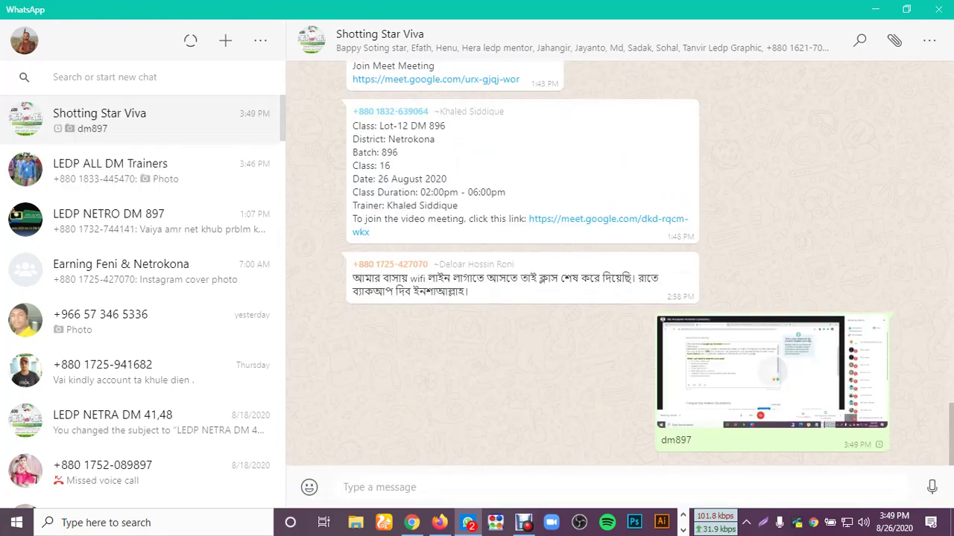
Step: Switch back to the Google Meet call and pin the other presenter's shared screen to the main view
key("alt+Tab")
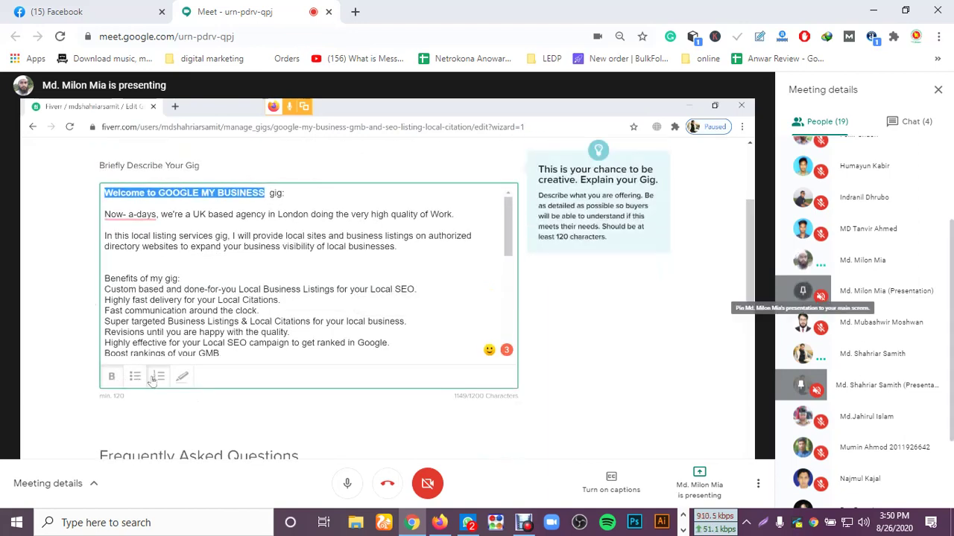
left_click(803, 290)
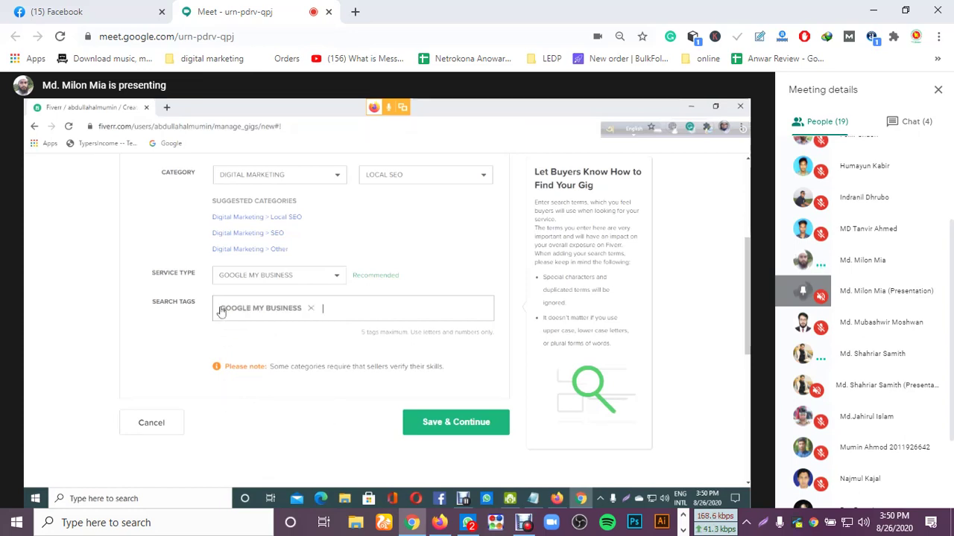
scroll(864, 320, "down", 3)
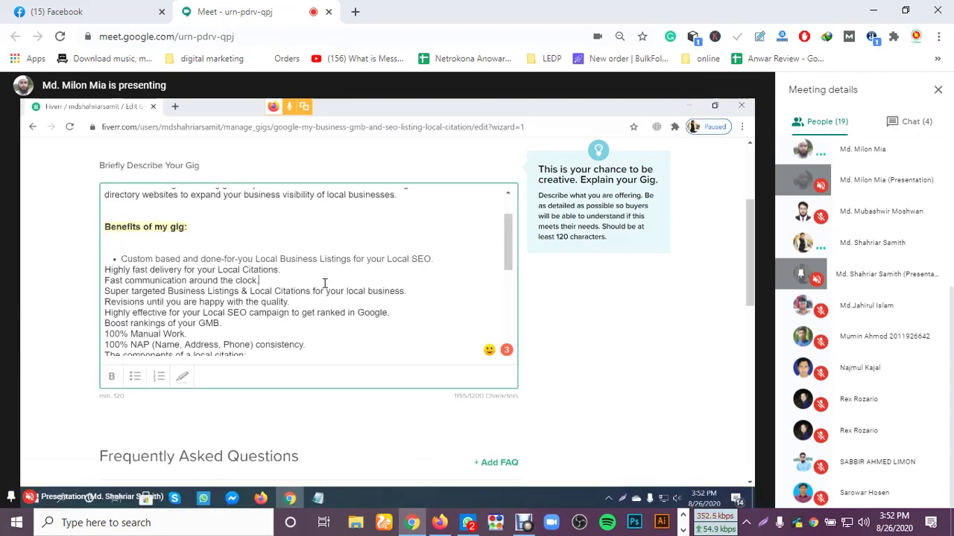
Step: Format the benefit lines "Highly fast delivery for your Local Citations." and "Fast communication around the clock." as bullet points in the gig description
left_click_drag(281, 270, 105, 270)
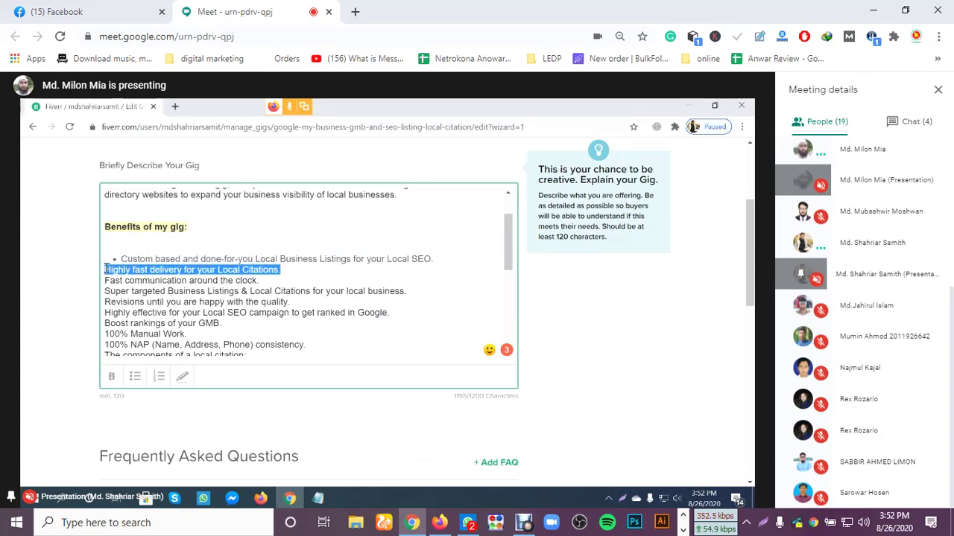
left_click(135, 376)
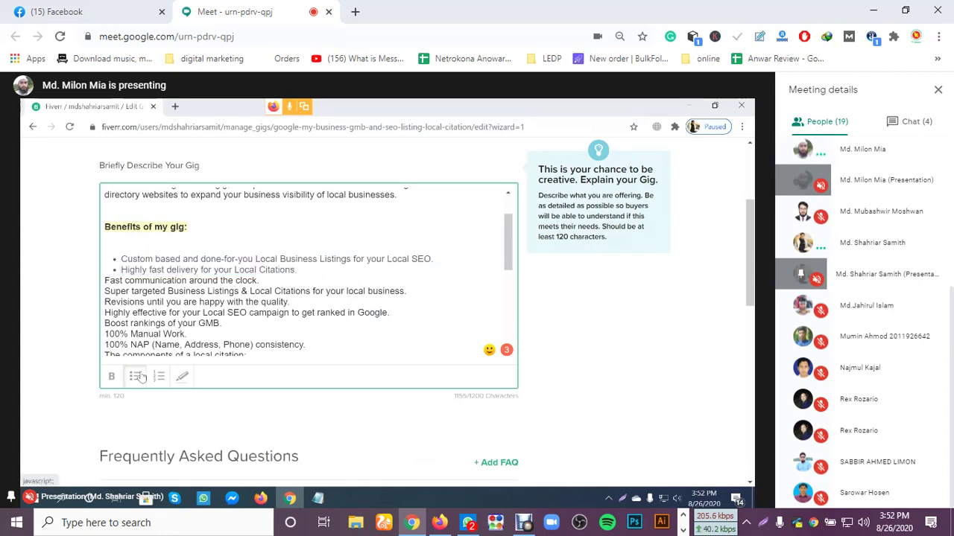
left_click_drag(259, 281, 104, 280)
left_click(135, 376)
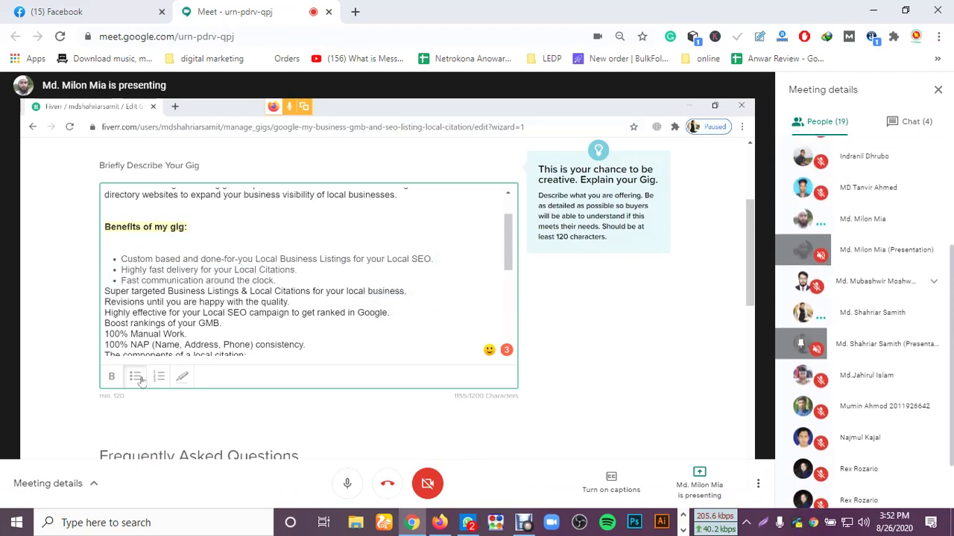
left_click_drag(406, 292, 153, 282)
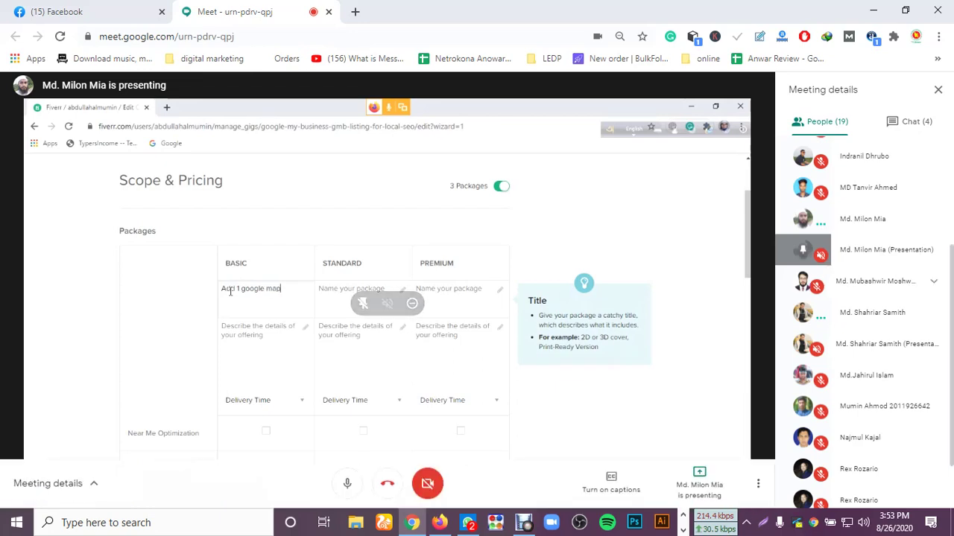
Step: Pin the presentation of the gig with the bulleted benefits and activate the question field for a new FAQ
scroll(879, 277, "down", 1)
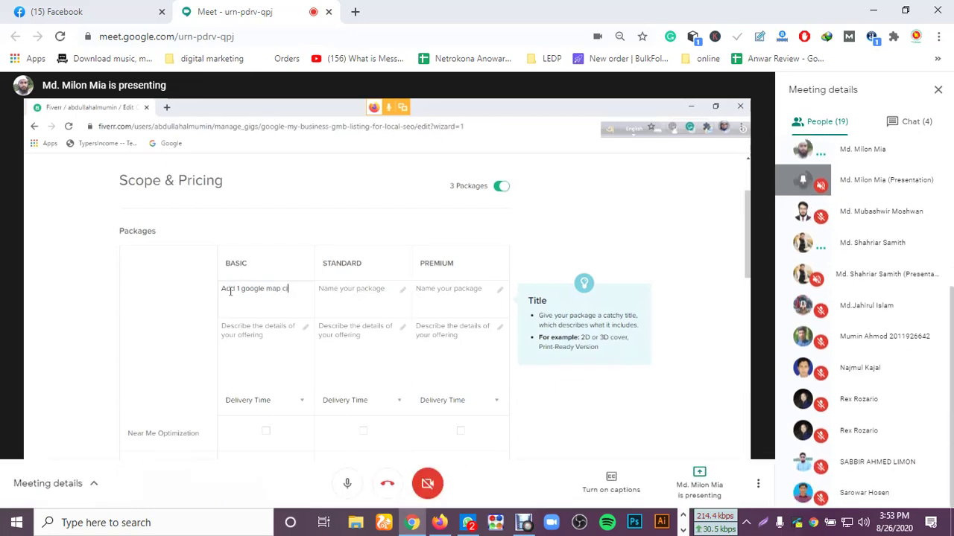
left_click(801, 275)
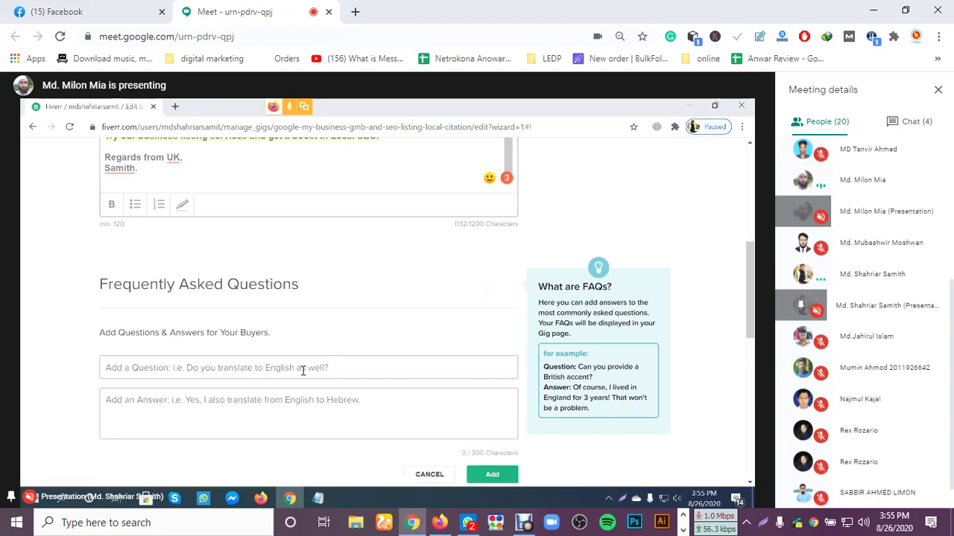
left_click(328, 368)
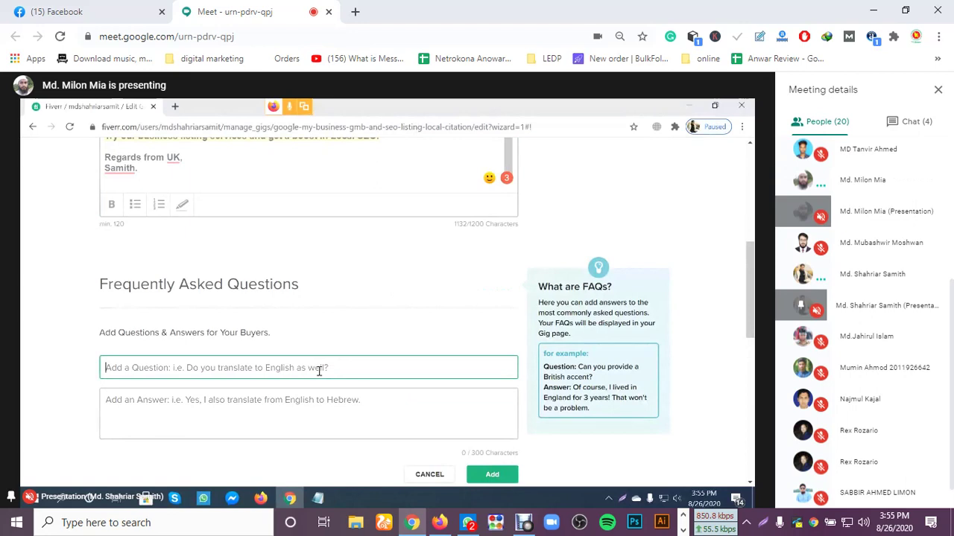
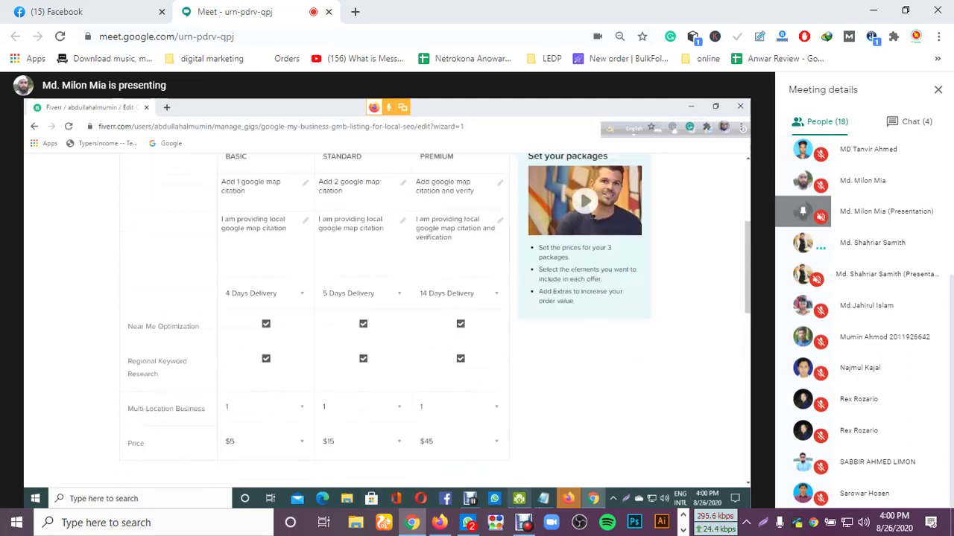
Step: Pin the presentation that shows the gig description notes in Notepad and toggle the call microphone
mouse_move(564, 458)
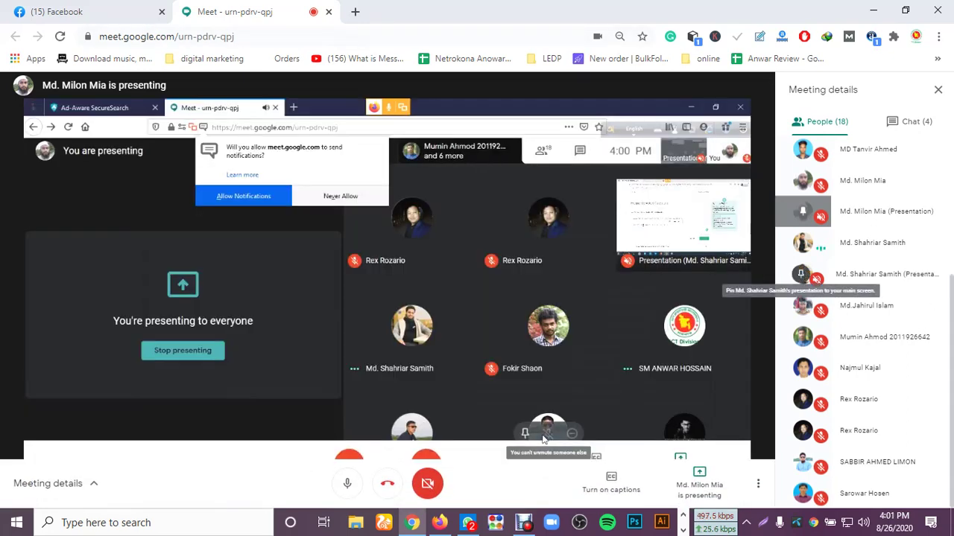
left_click(801, 273)
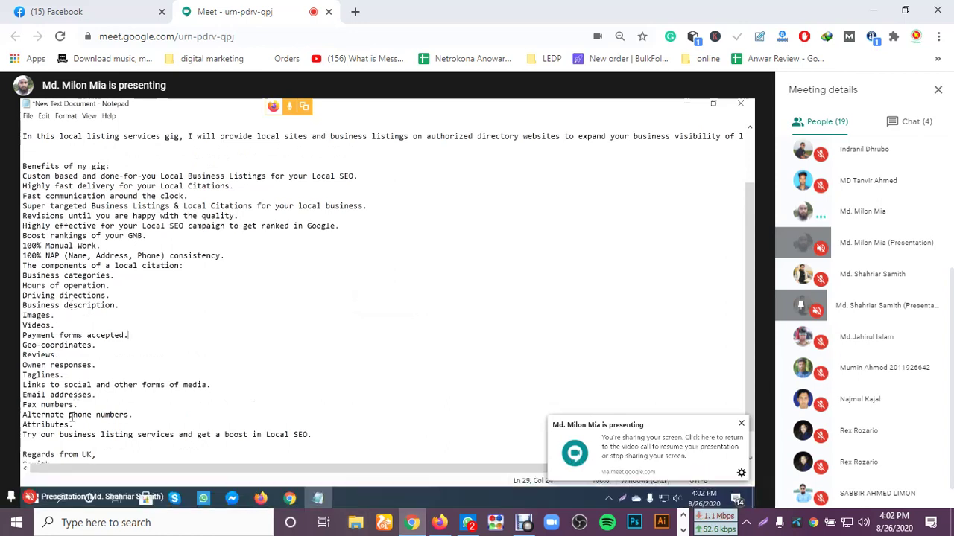
left_click(347, 483)
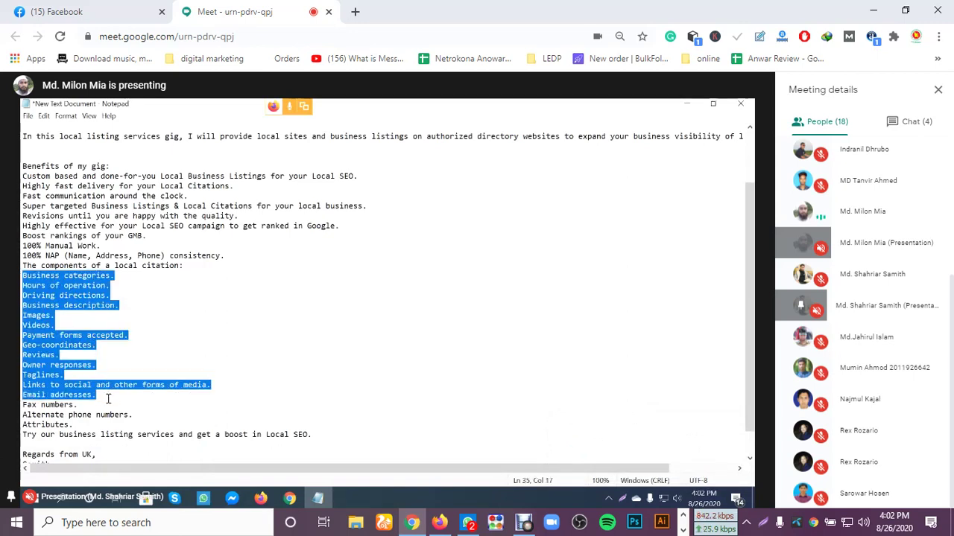
Step: Copy the citation component lines from "Business categories." to "Attributes." in the notes into the gig's Requirement #1 field
left_click_drag(108, 399, 130, 424)
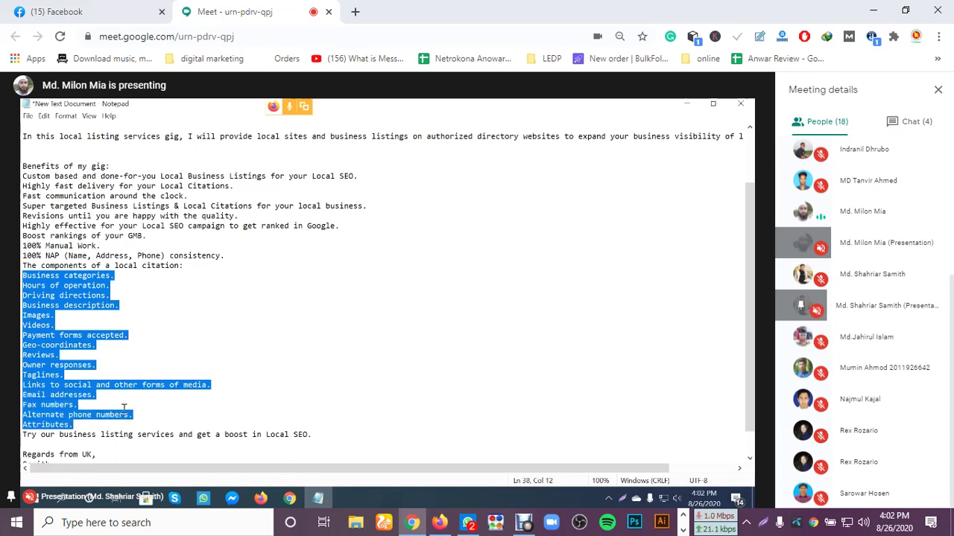
left_click(290, 497)
left_click(227, 326)
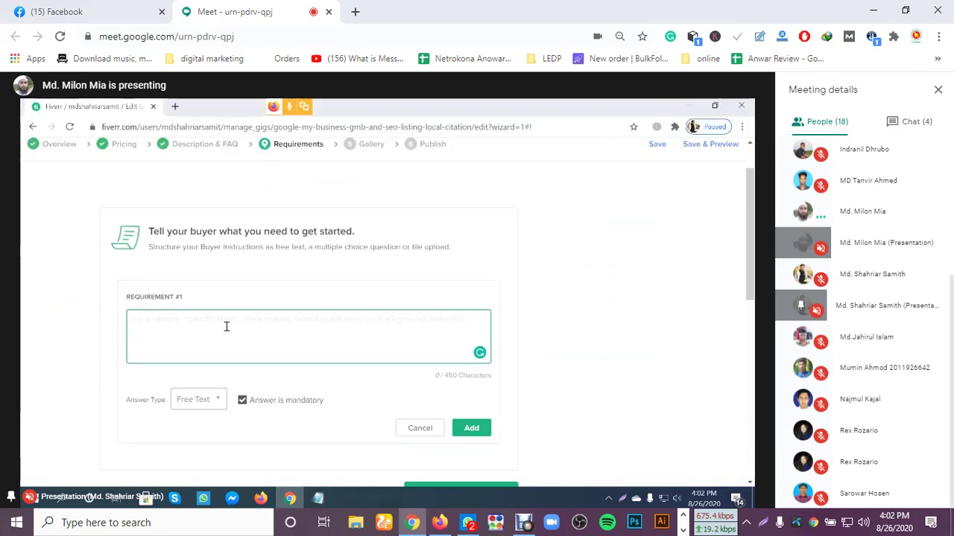
key("ctrl+v")
scroll(223, 327, "up", 3)
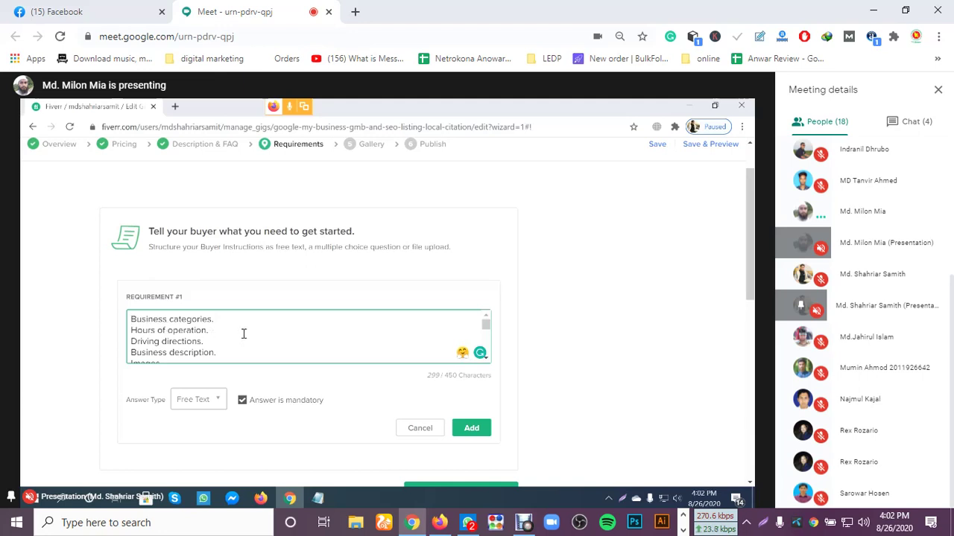
scroll(244, 334, "down", 3)
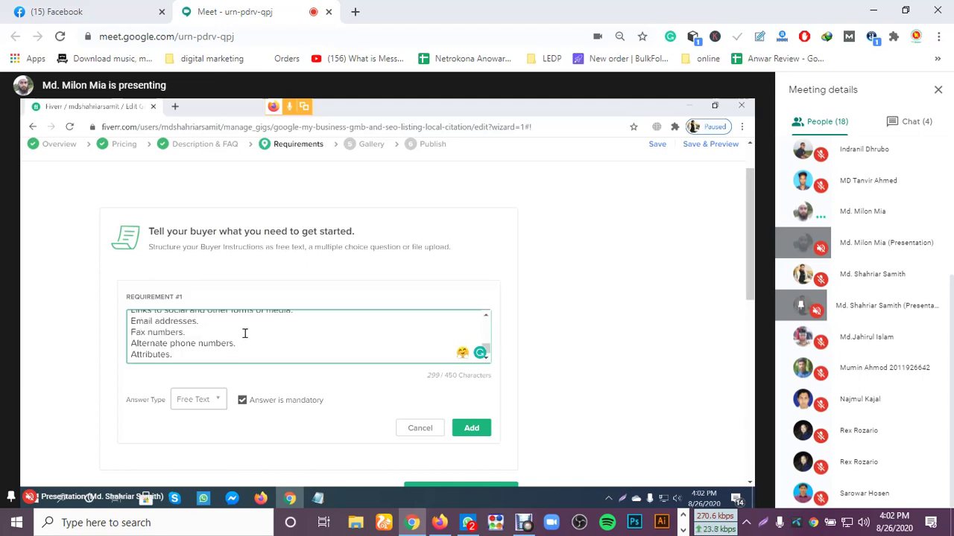
scroll(245, 334, "up", 3)
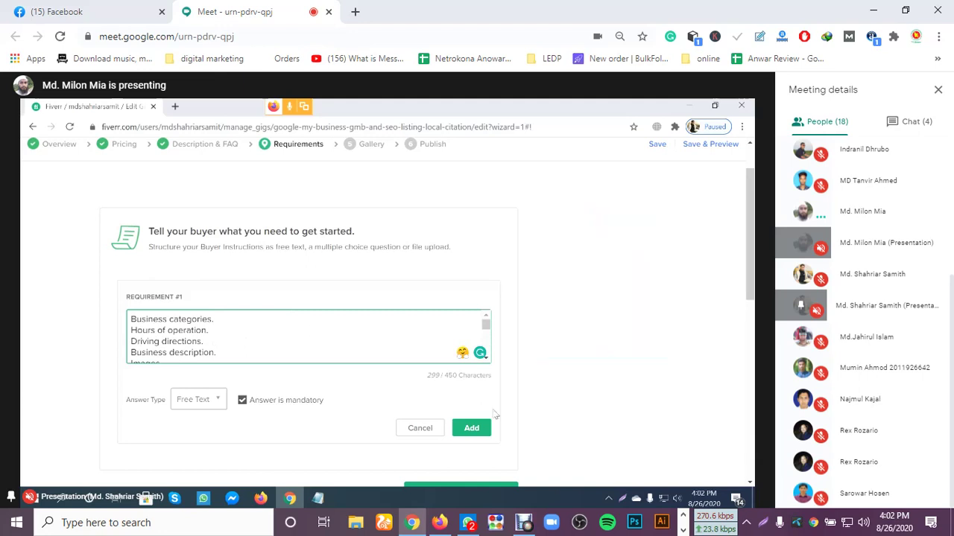
Step: Keep Free Text as the answer type and add the citation component list as a mandatory buyer requirement
scroll(472, 409, "down", 1)
scroll(361, 388, "down", 1)
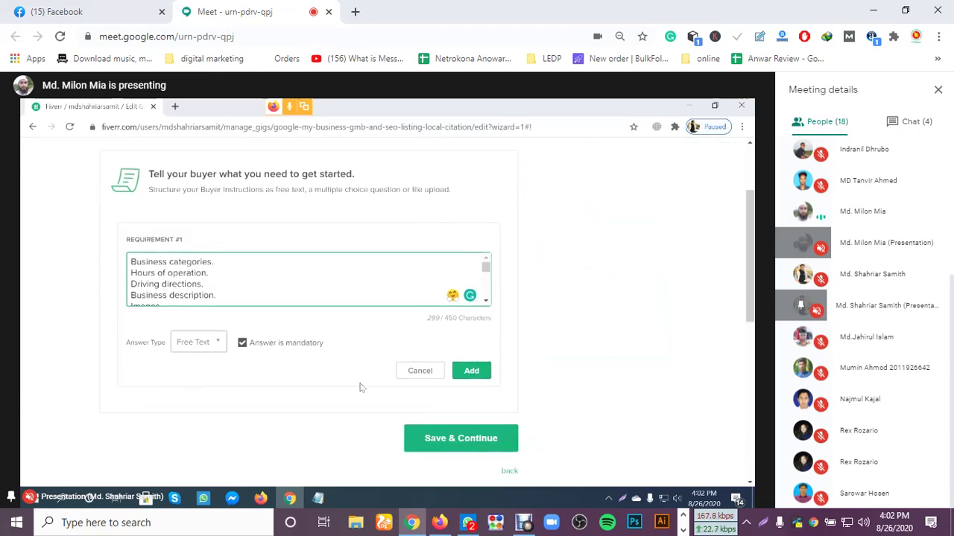
left_click(211, 347)
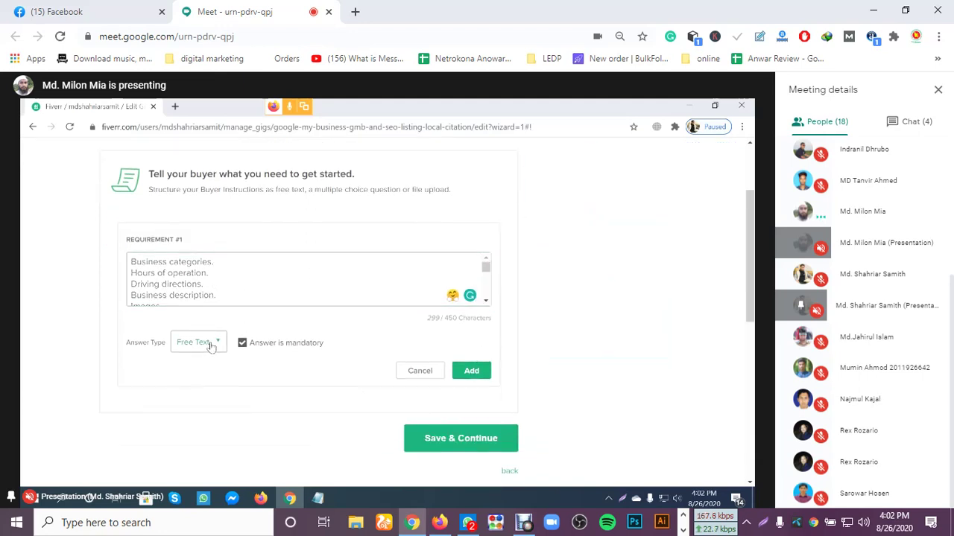
left_click(212, 347)
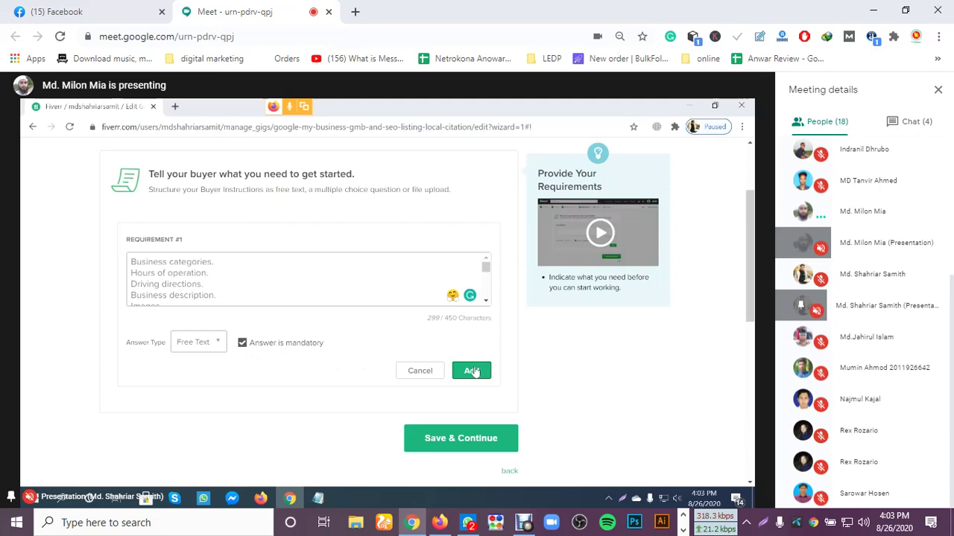
left_click(473, 371)
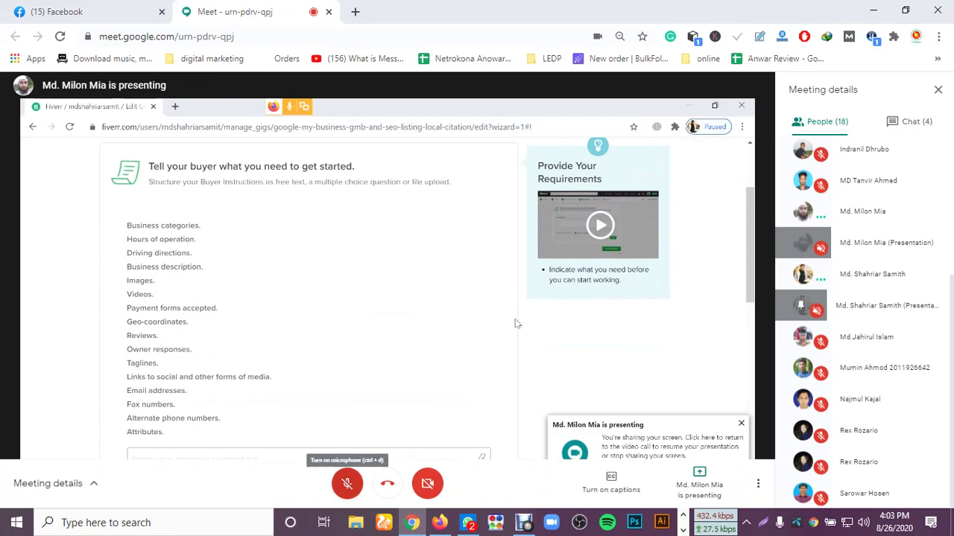
Step: Turn on the call microphone and publish the completed gig
left_click(346, 483)
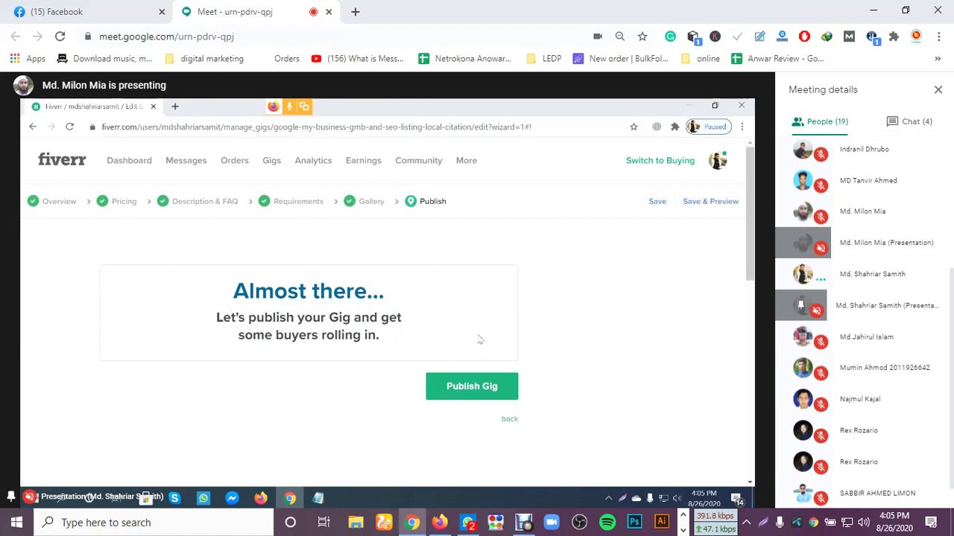
left_click(474, 383)
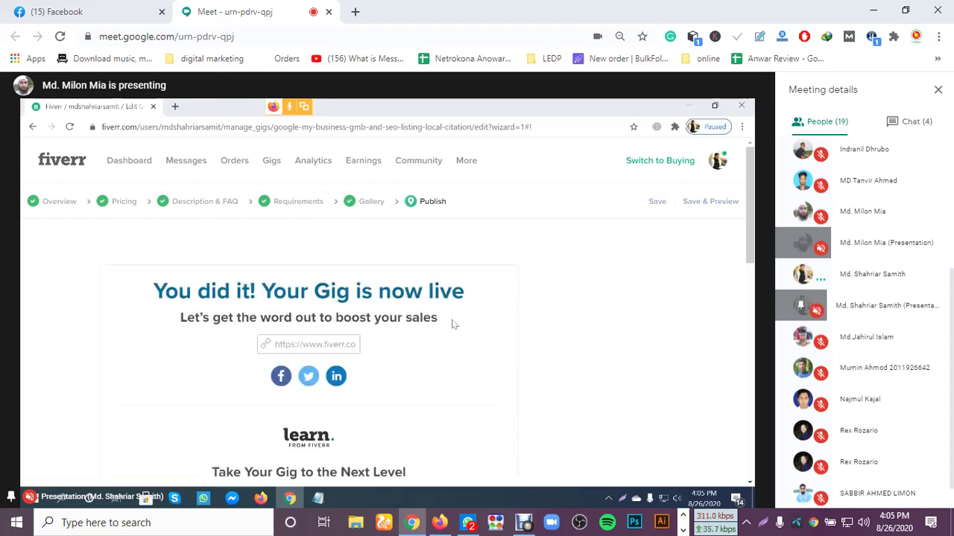
scroll(452, 324, "down", 1)
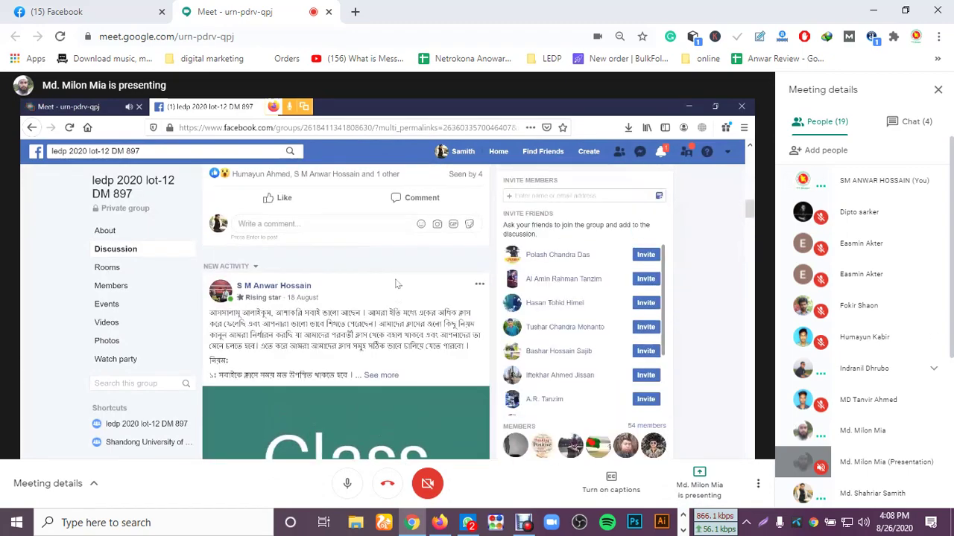
Step: Pin the other presenter's shared screen to the main view and copy the selected gig description text in Notepad
scroll(856, 313, "down", 5)
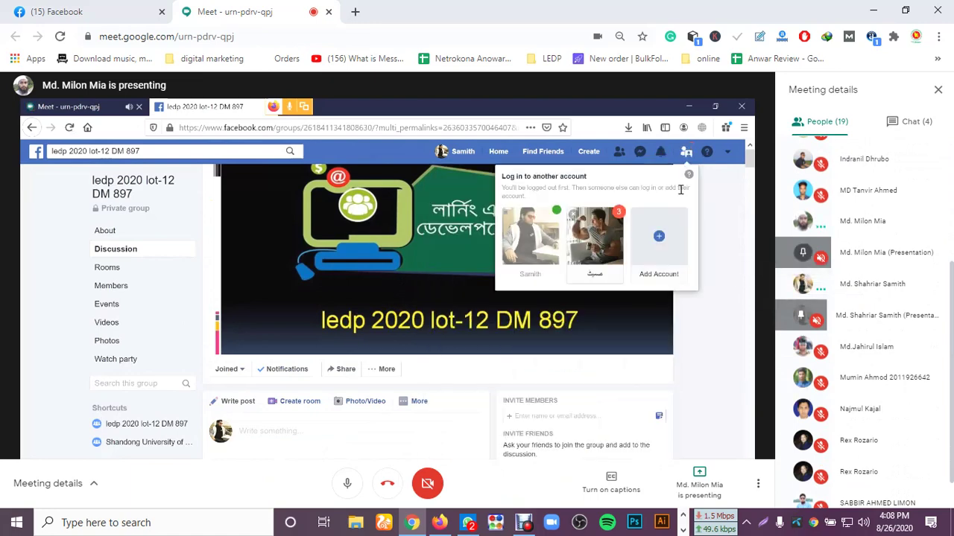
left_click(802, 252)
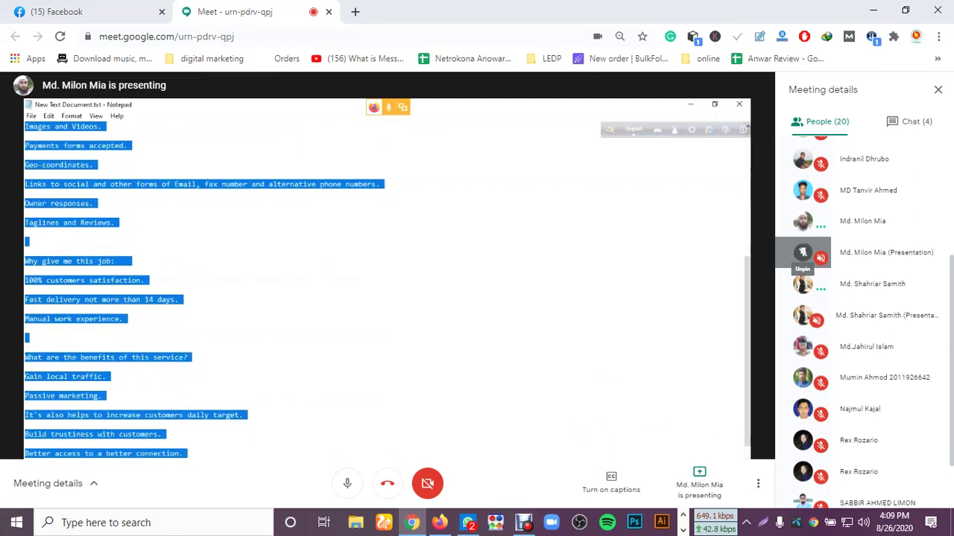
right_click(259, 447)
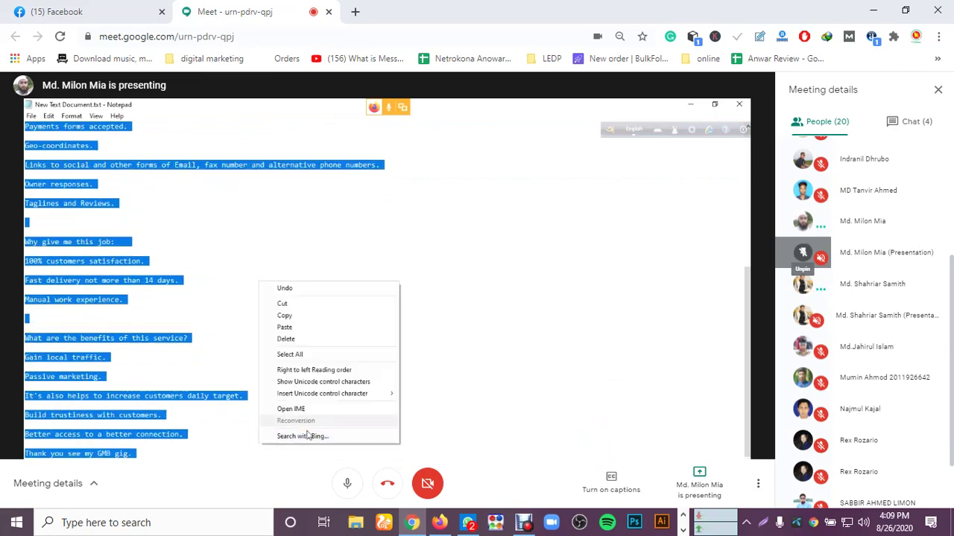
left_click(289, 316)
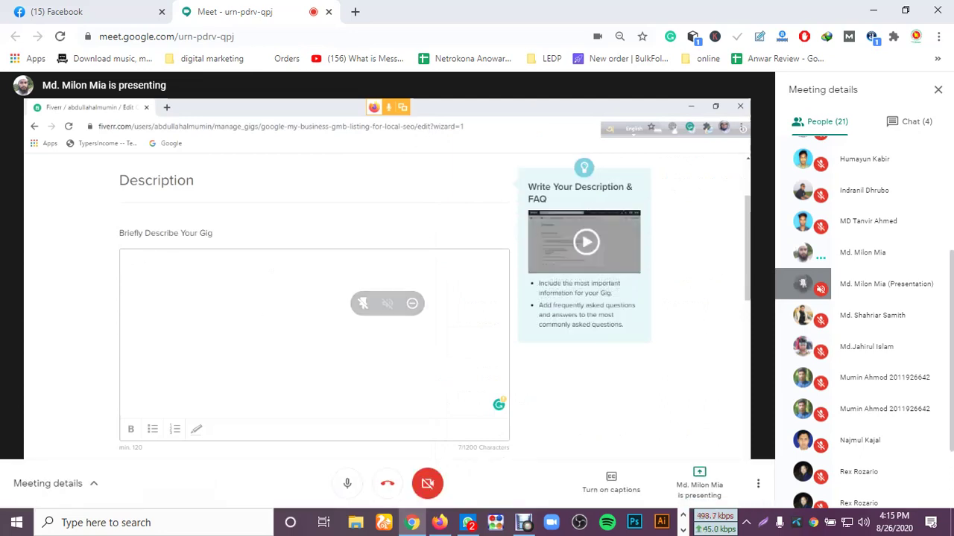
Step: Look through the call's participant list to check who is present and whose microphones are muted
scroll(857, 321, "down", 1)
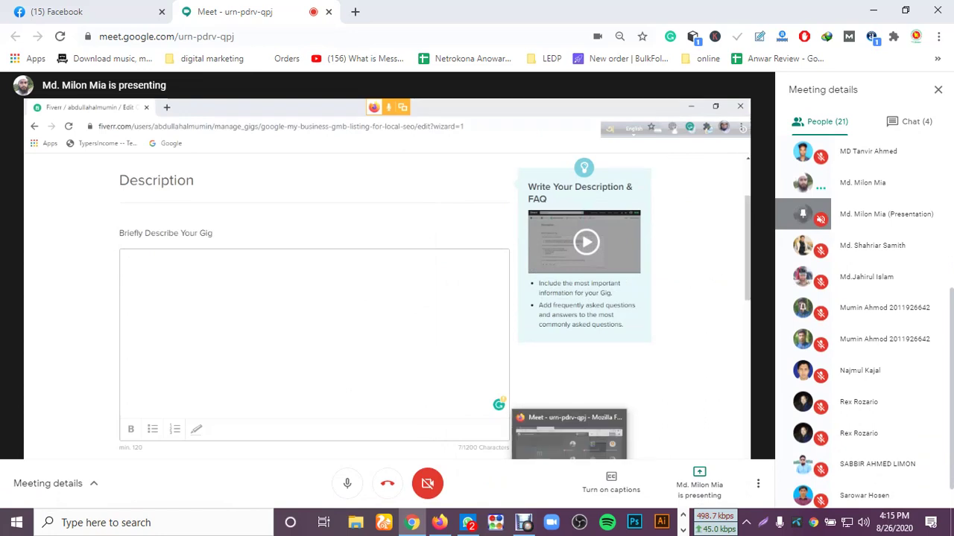
scroll(864, 320, "up", 2)
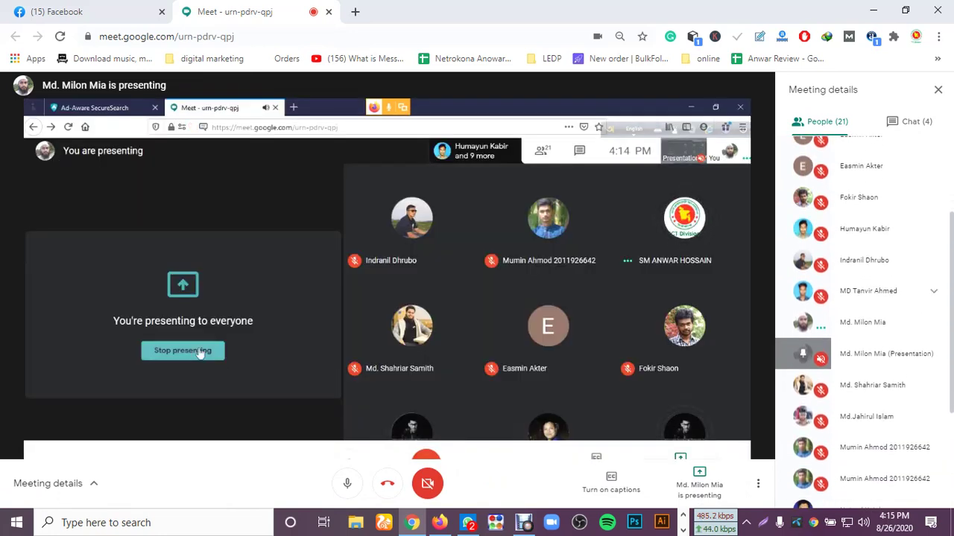
scroll(864, 321, "down", 2)
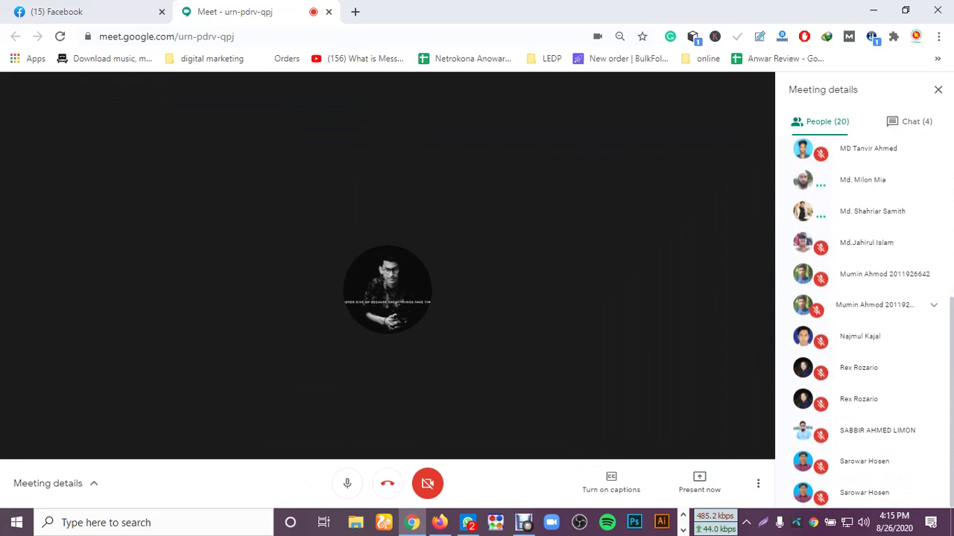
scroll(864, 309, "up", 1)
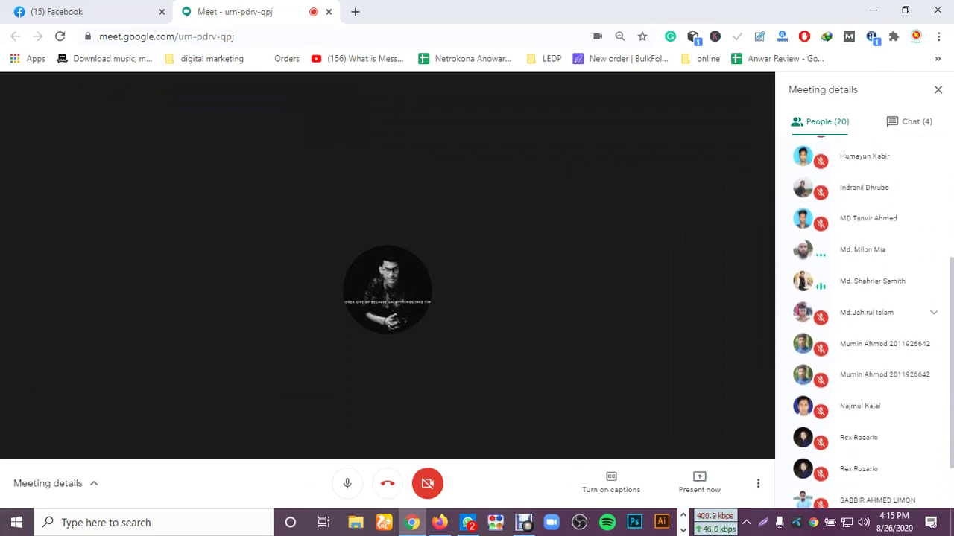
scroll(864, 298, "up", 1)
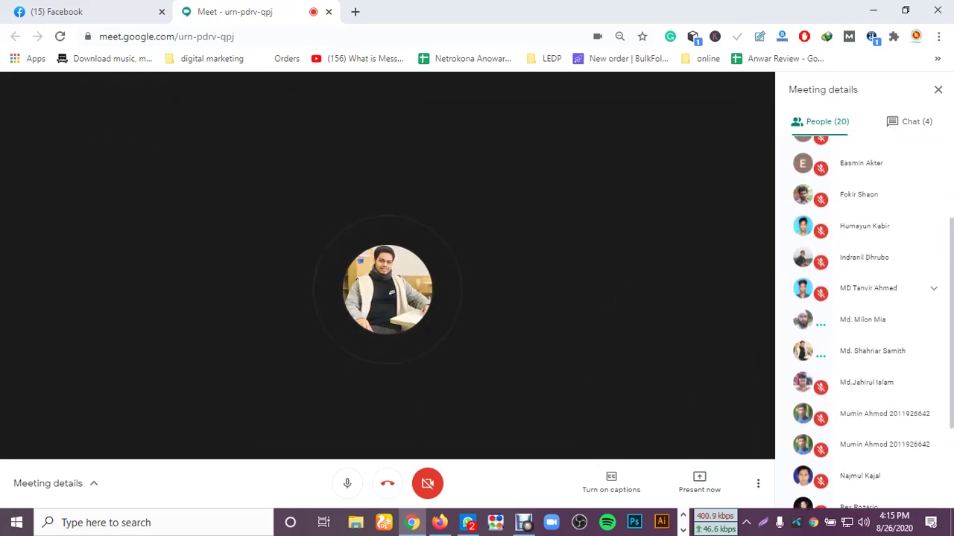
scroll(864, 298, "down", 1)
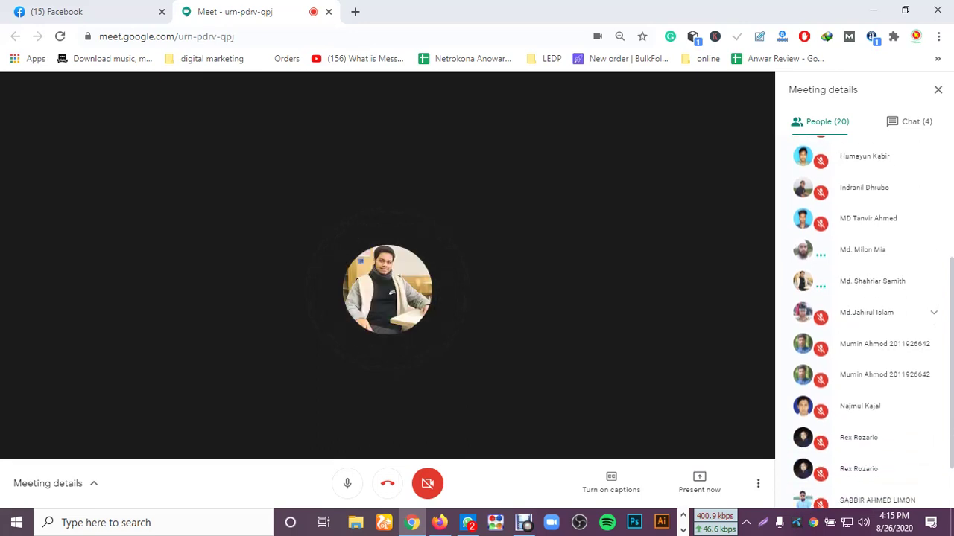
scroll(864, 302, "down", 1)
scroll(864, 313, "up", 2)
scroll(864, 313, "up", 2)
scroll(864, 298, "down", 3)
scroll(864, 298, "down", 1)
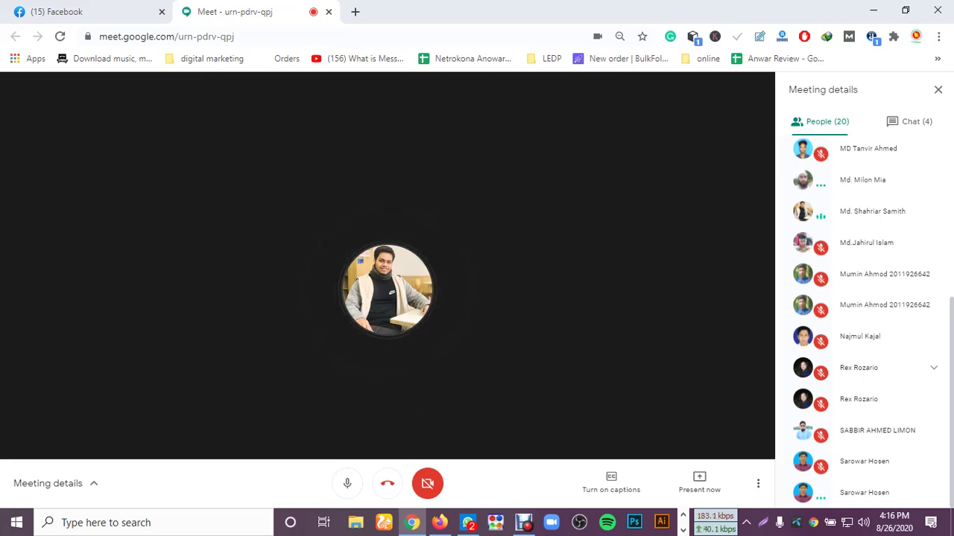
mouse_move(387, 290)
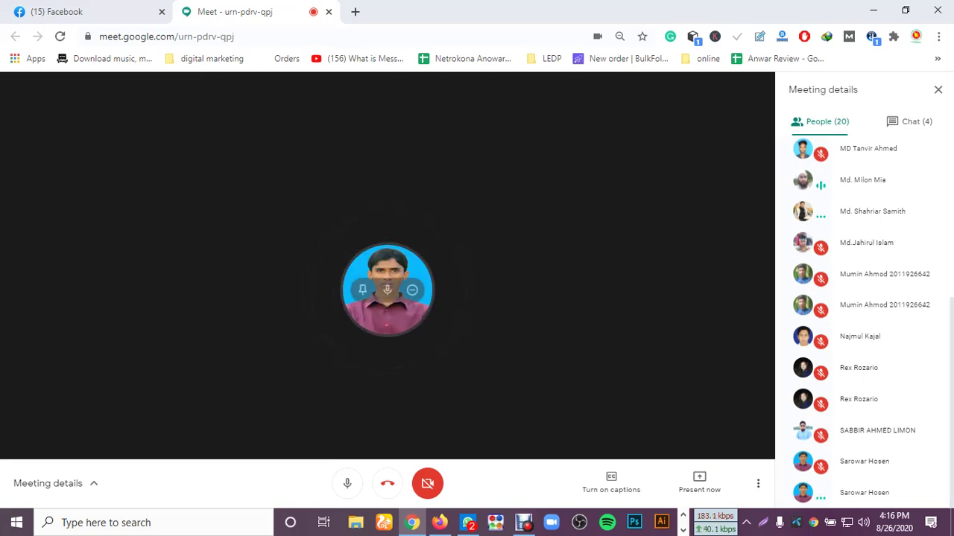
mouse_move(802, 368)
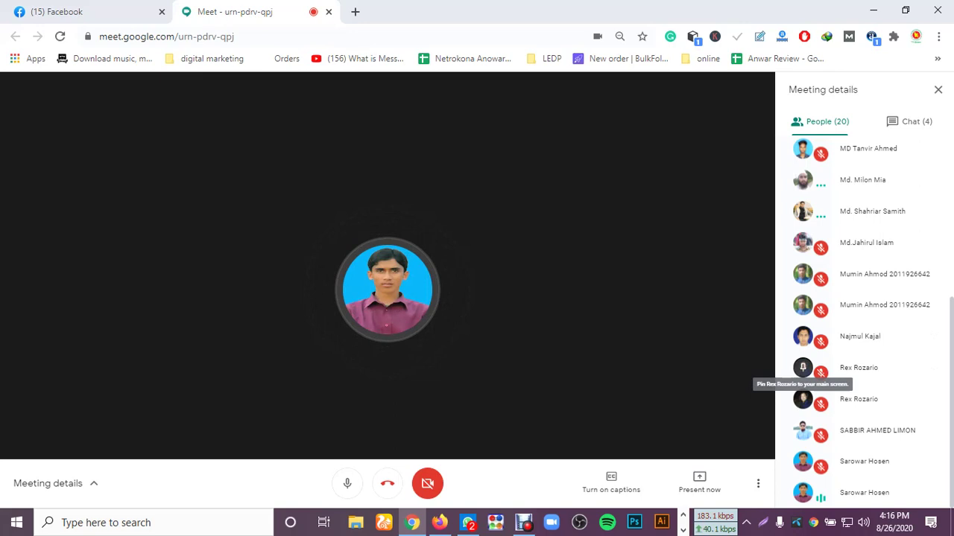